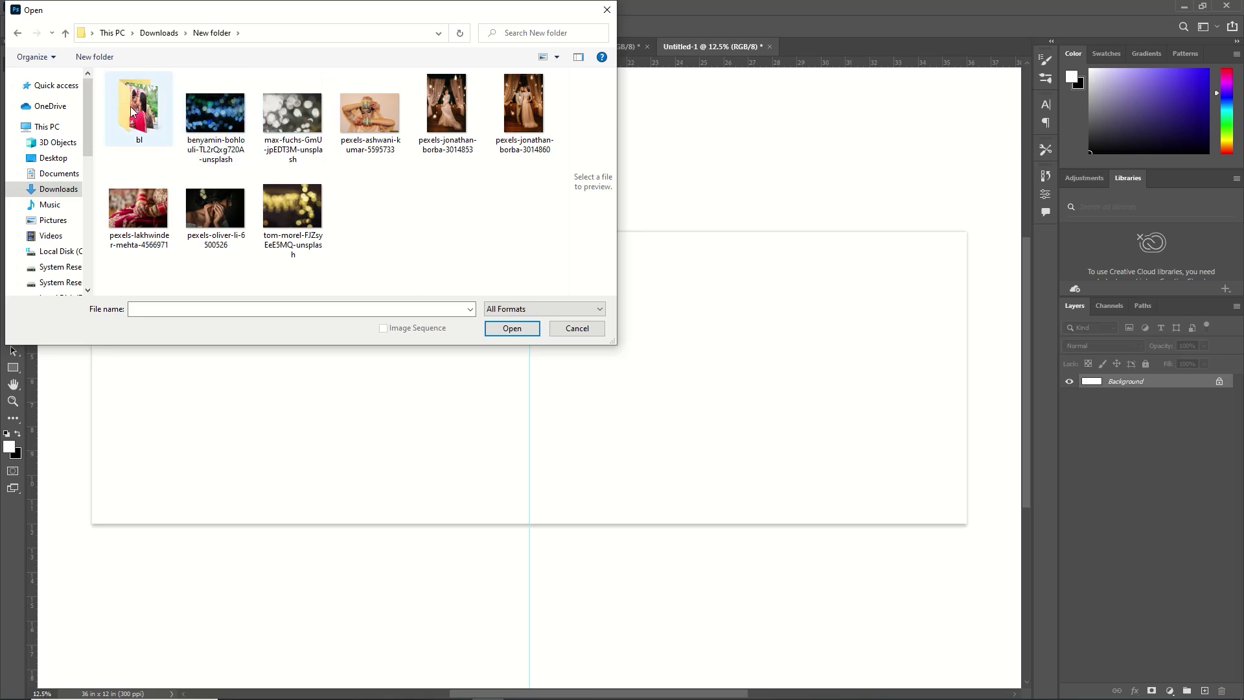
Open the image pexels-say-cheese-5609055 from the bl folder.
double_click(139, 107)
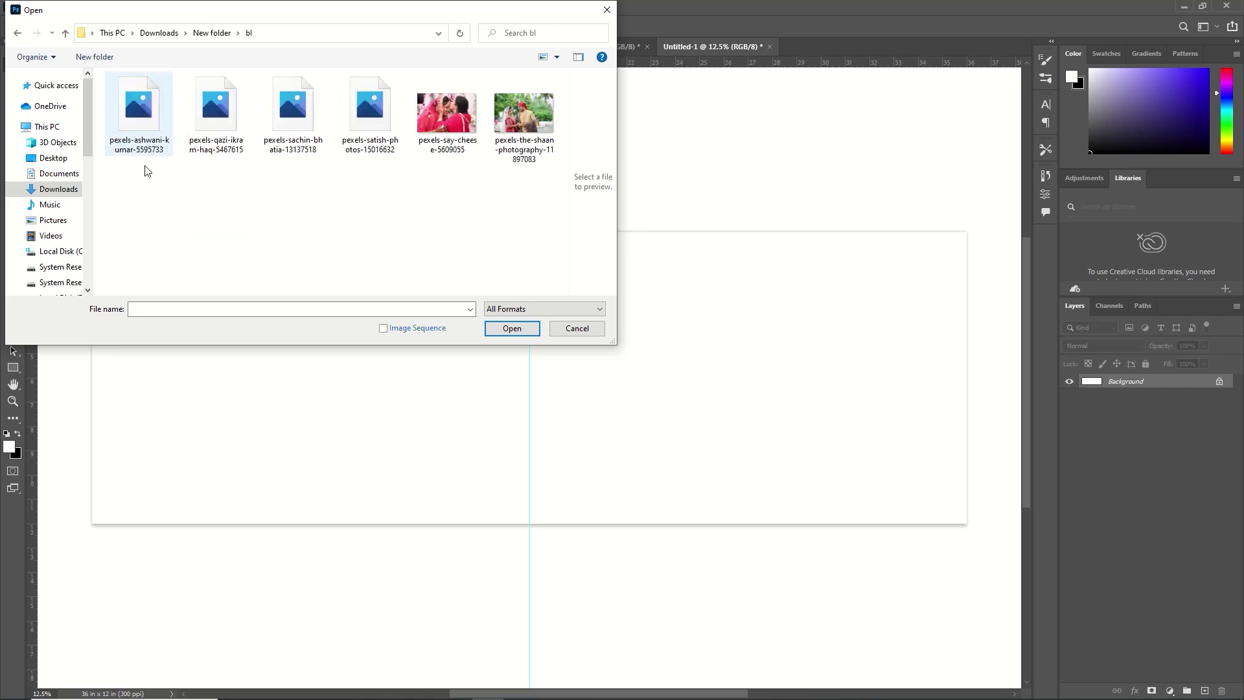
click(449, 112)
click(525, 329)
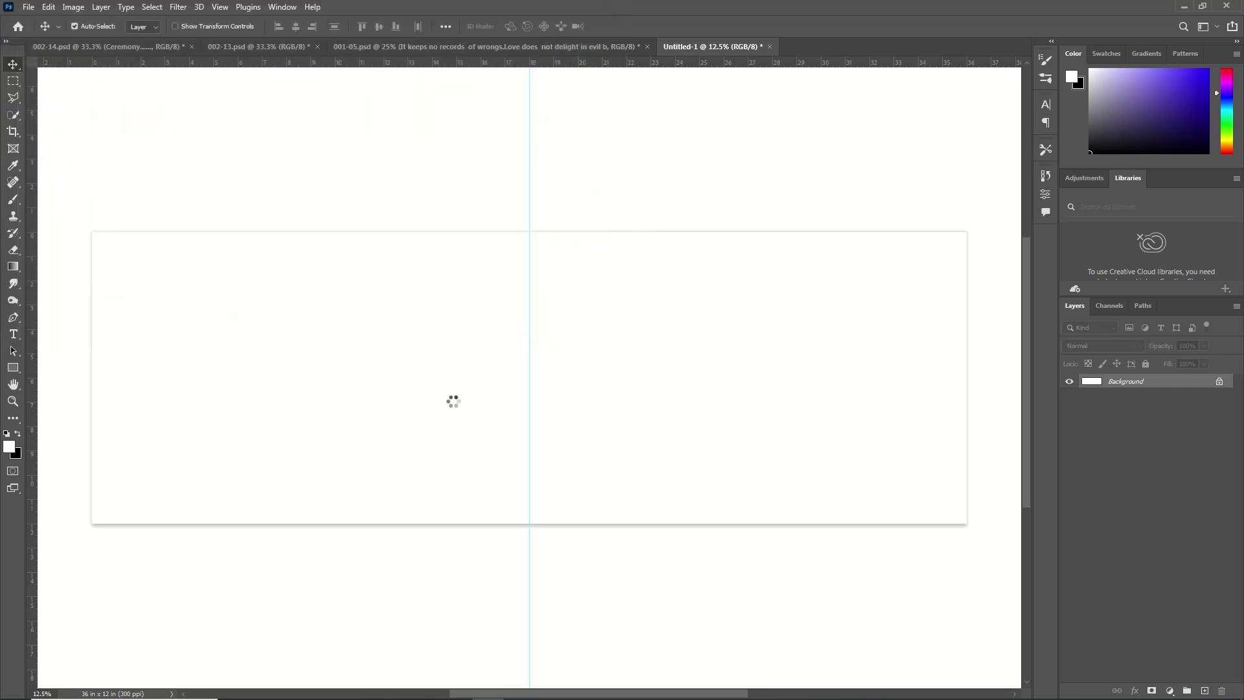
Cut the whole photo, close its document without saving, and paste it into the Untitled-1 album spread.
key(ctrl+a)
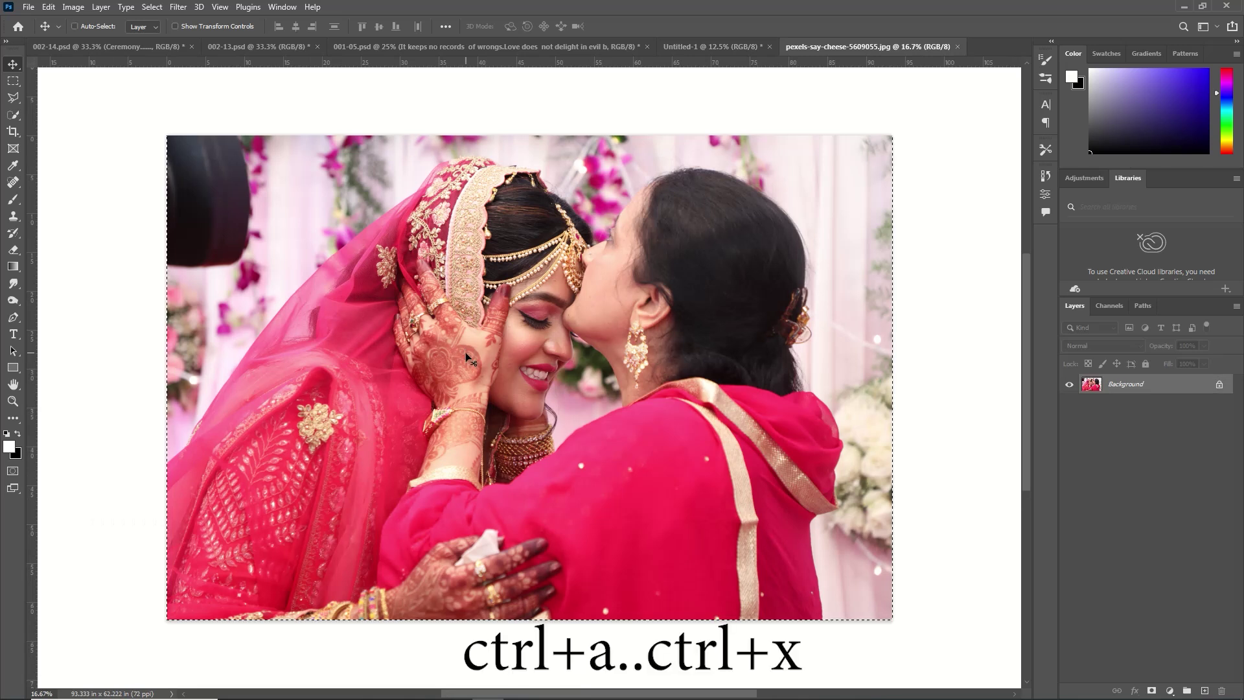
key(ctrl+x)
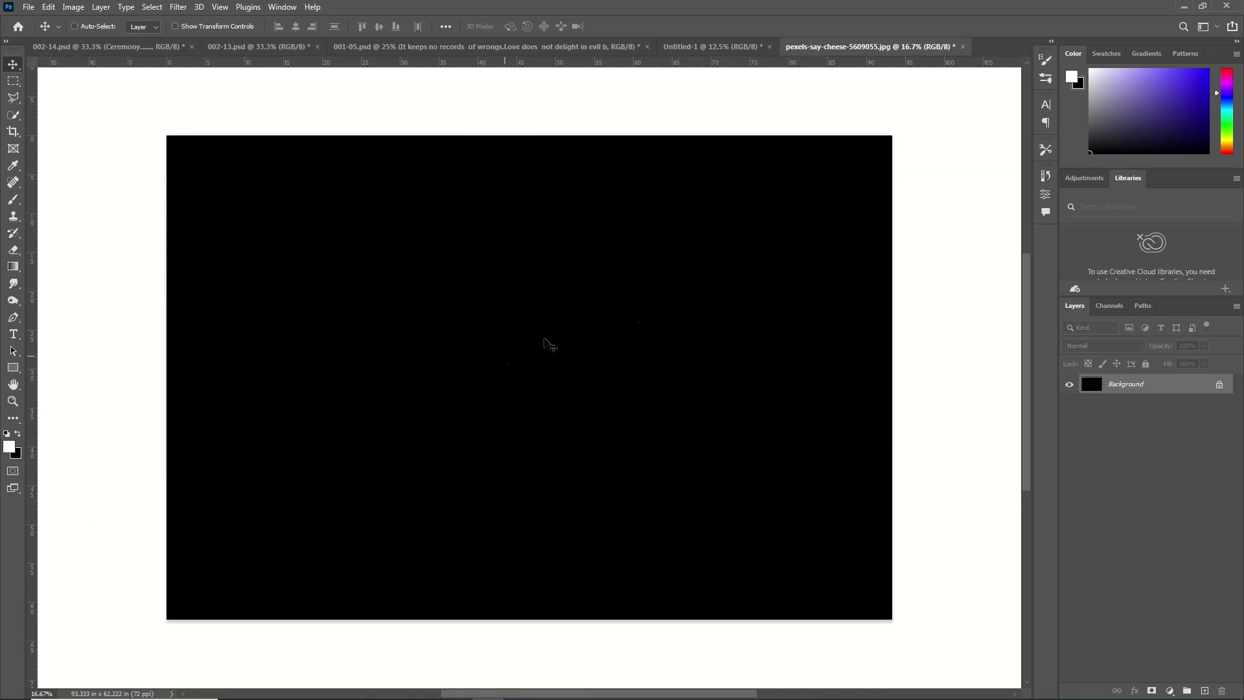
click(964, 46)
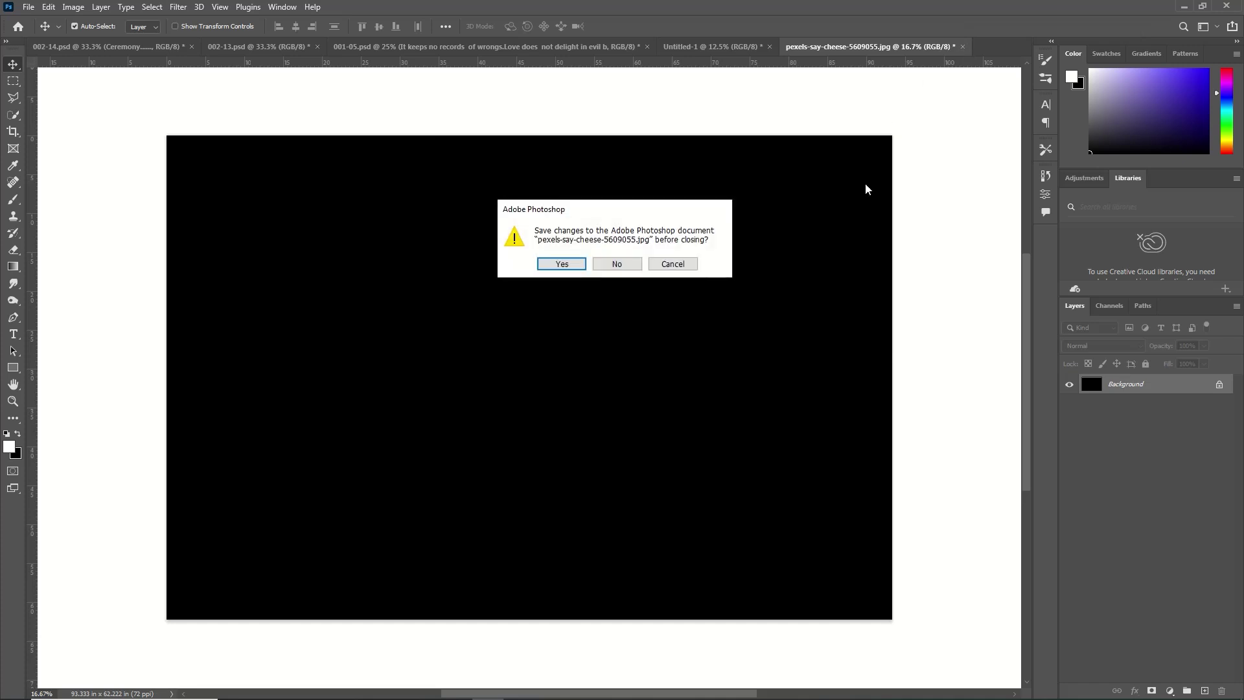
click(621, 265)
key(ctrl+v)
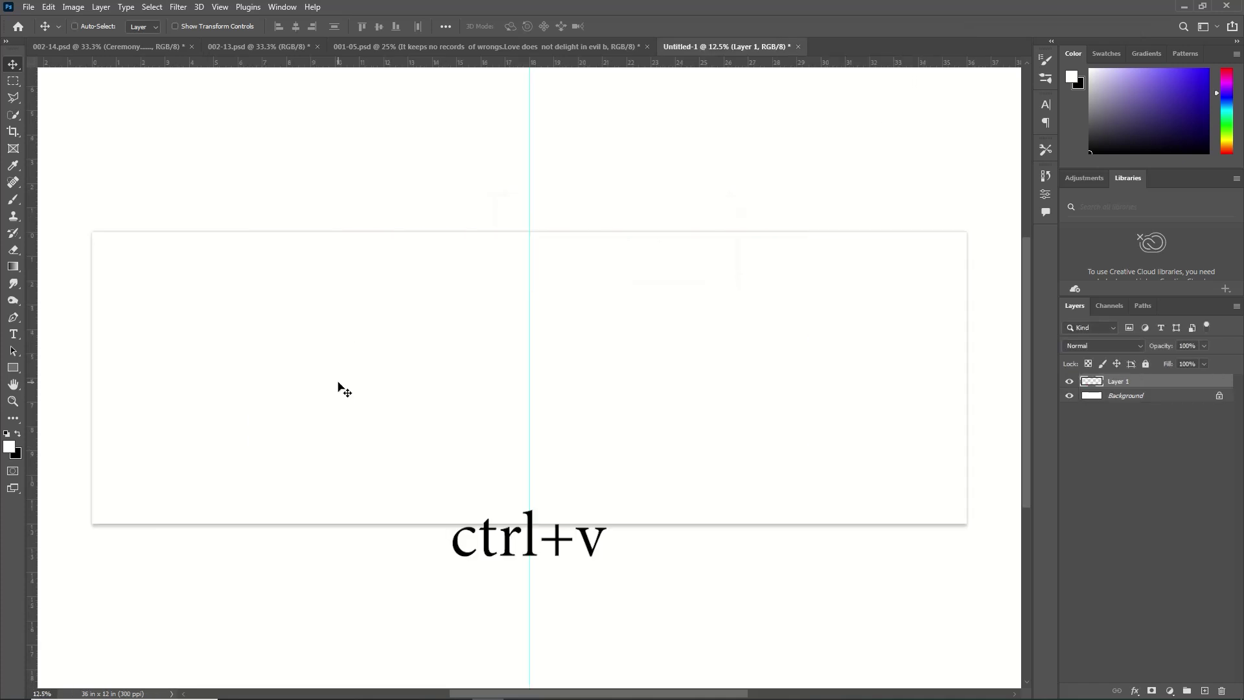
Scale the pasted photo to about 80.6% and position it to fill the spread's left page up to the centre guide.
key(ctrl+t)
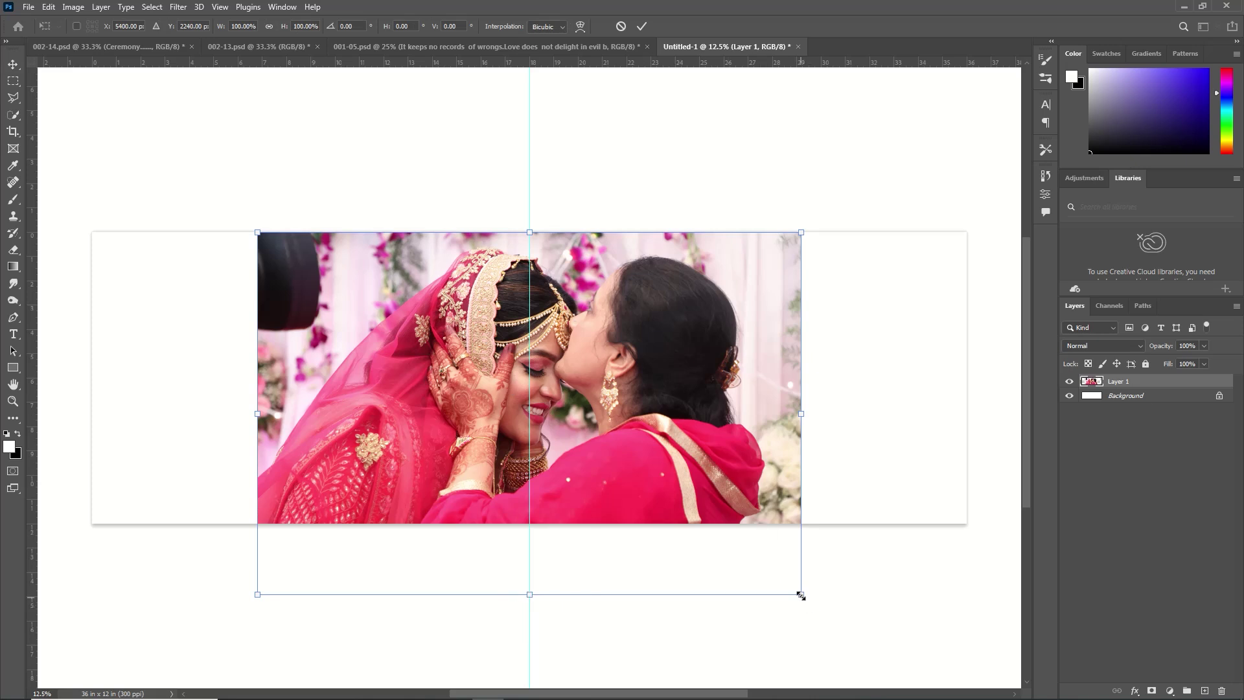
drag(802, 595, 690, 537)
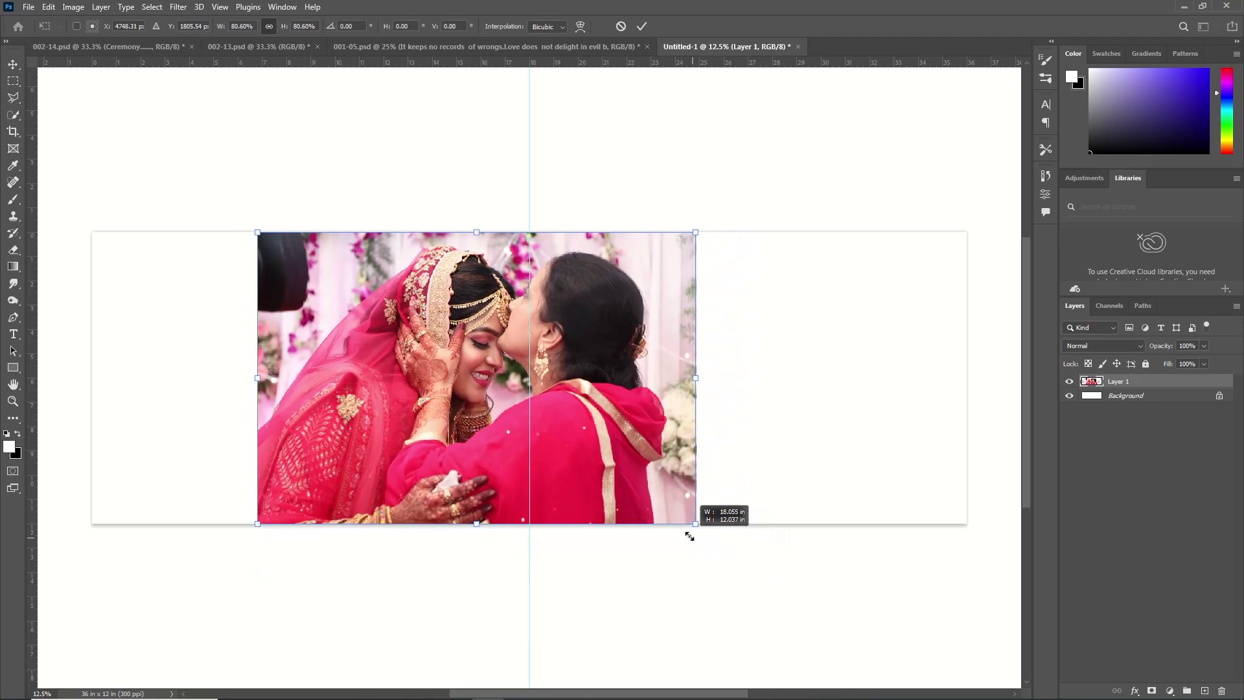
drag(497, 464, 329, 460)
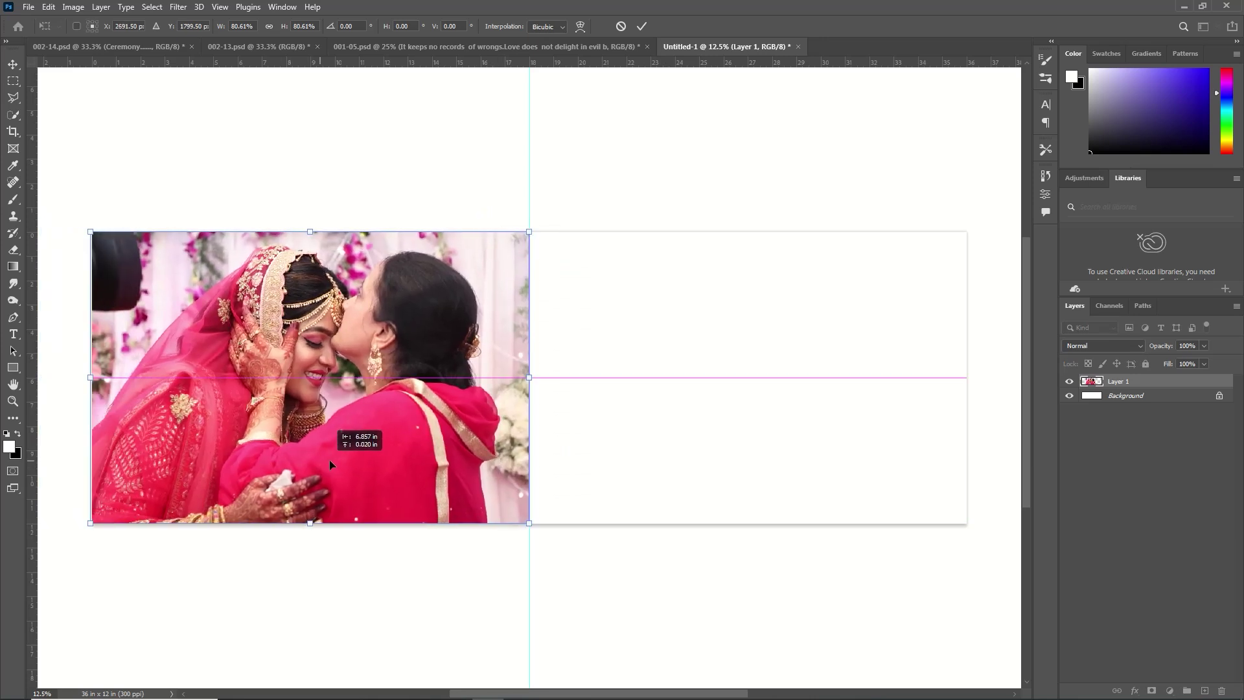
key(Return)
Add a solid colour fill layer in strong blue above the photo layer.
click(1171, 691)
click(1169, 458)
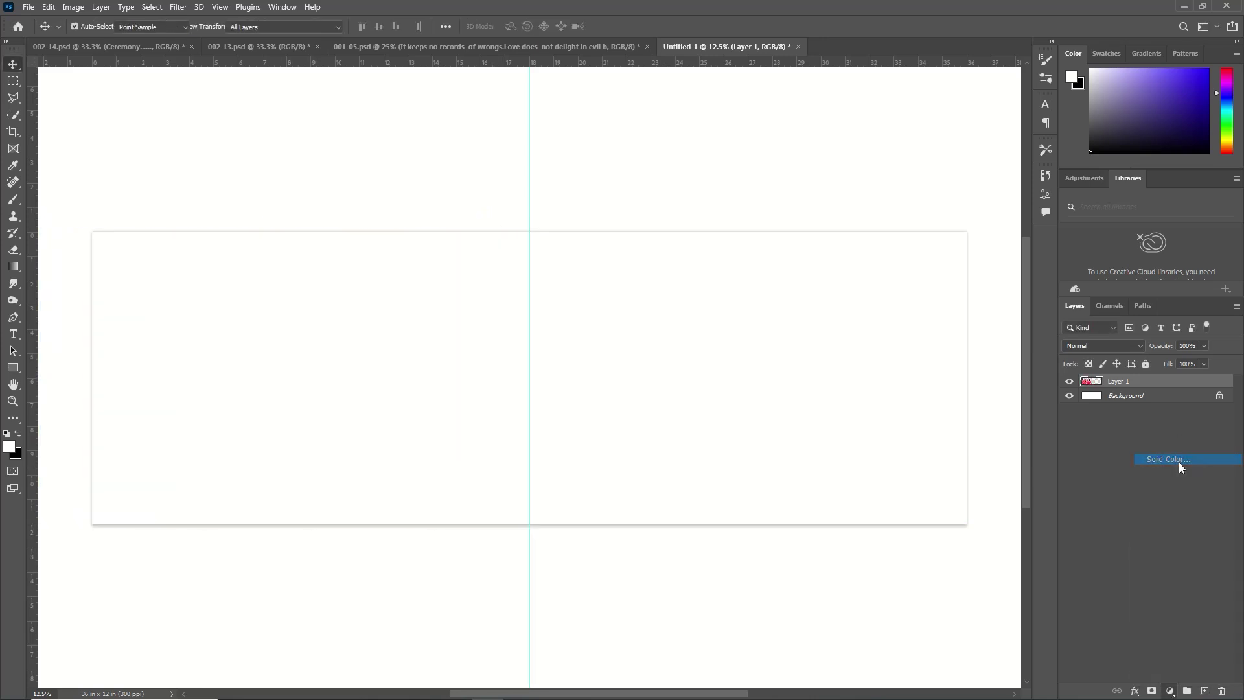
click(1079, 531)
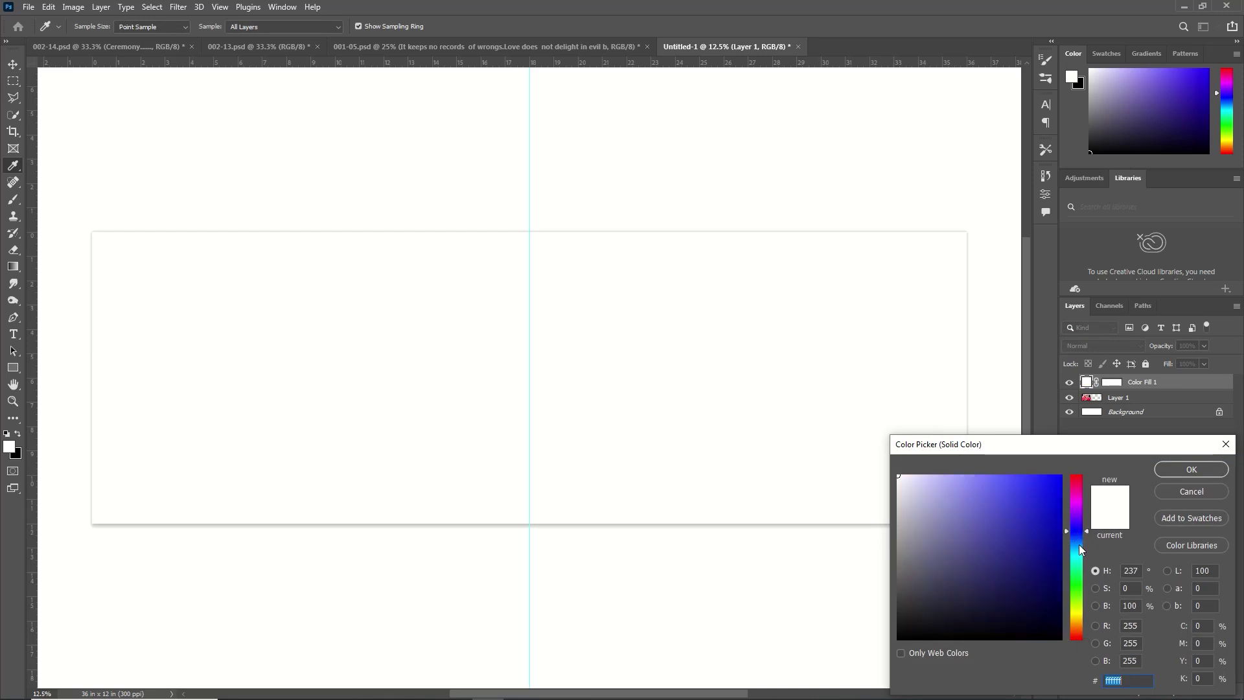
click(1047, 504)
click(1196, 468)
Clip the blue fill layer to the photo and set the photo layer's opacity to 91%.
right_click(1162, 382)
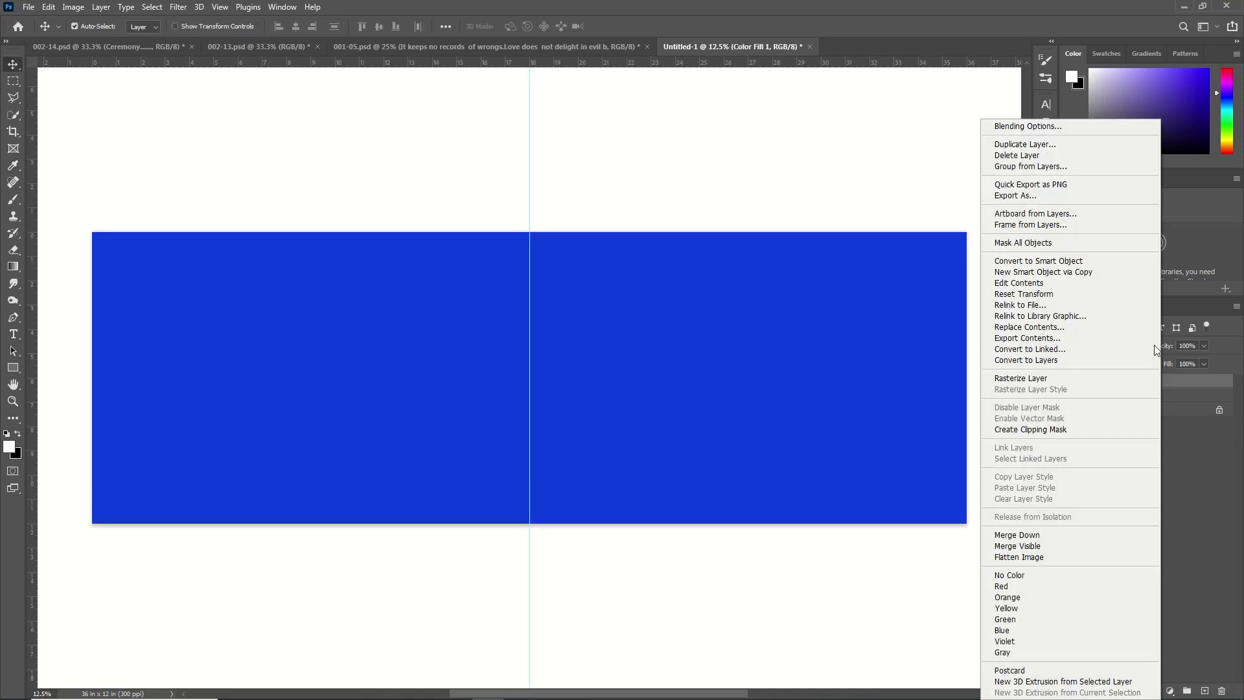
click(1057, 430)
click(1116, 345)
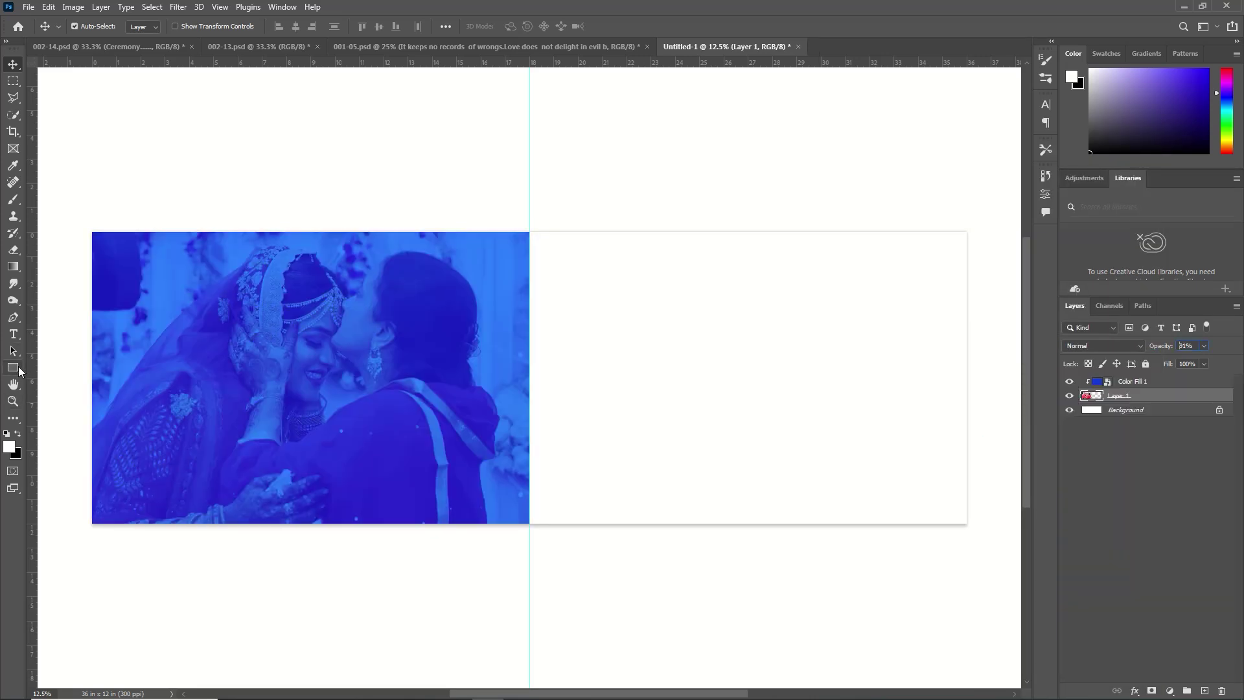
Draw a rectangle shape about 1072 by 848 px over the left part of the photo.
click(12, 369)
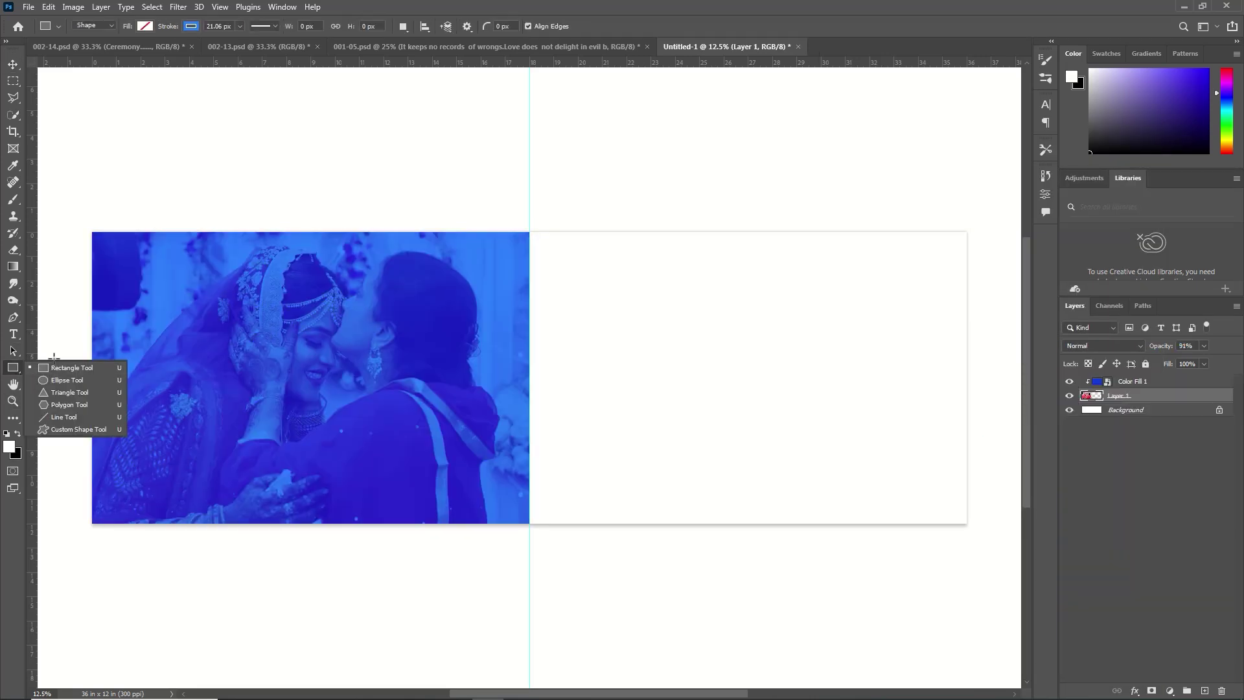
click(66, 366)
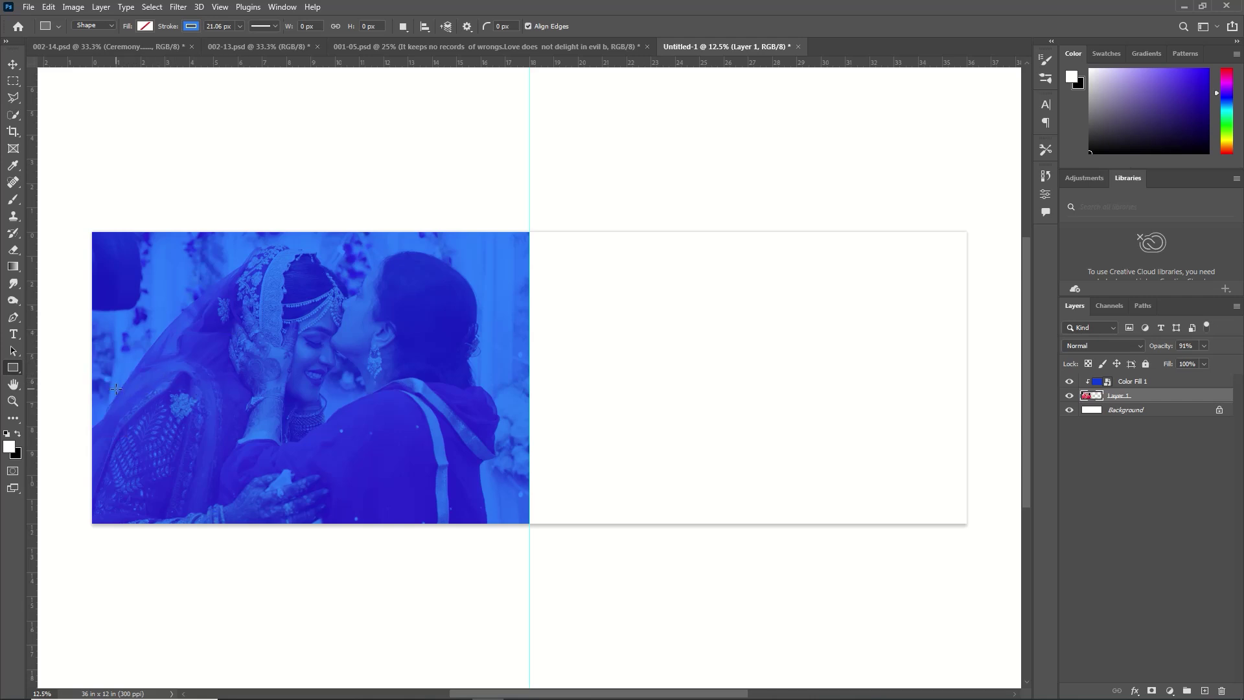
drag(116, 389, 202, 322)
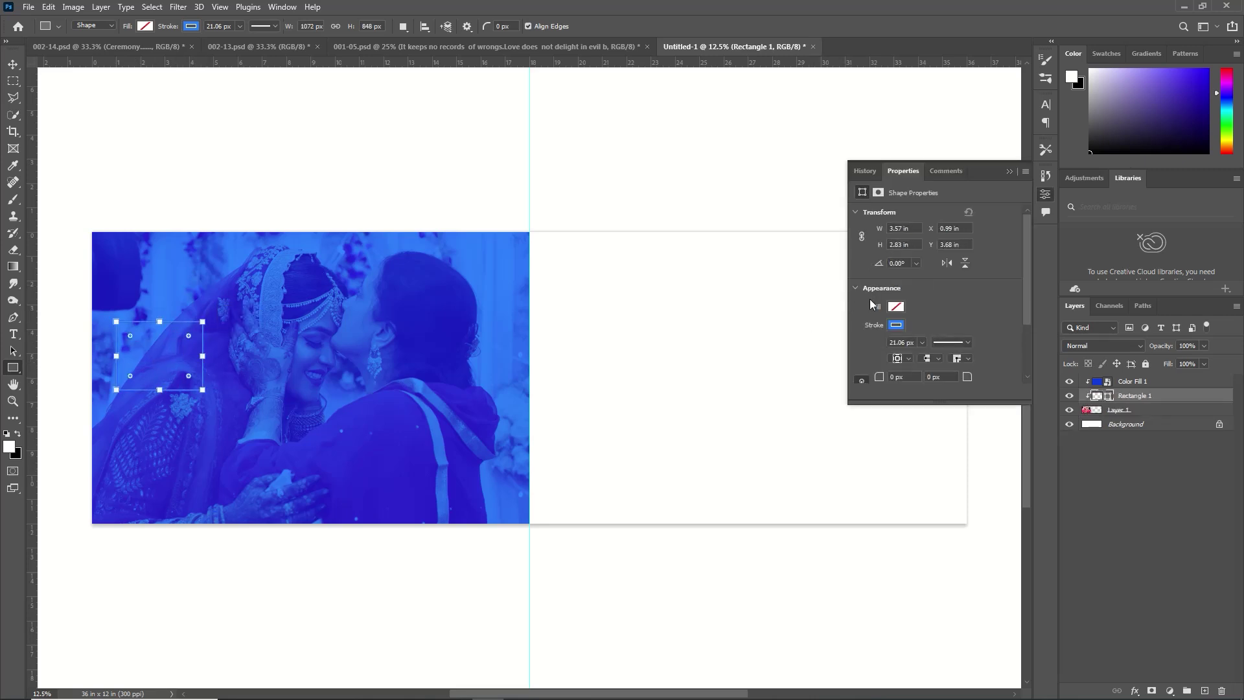
Give the rectangle a black fill and no stroke.
click(897, 307)
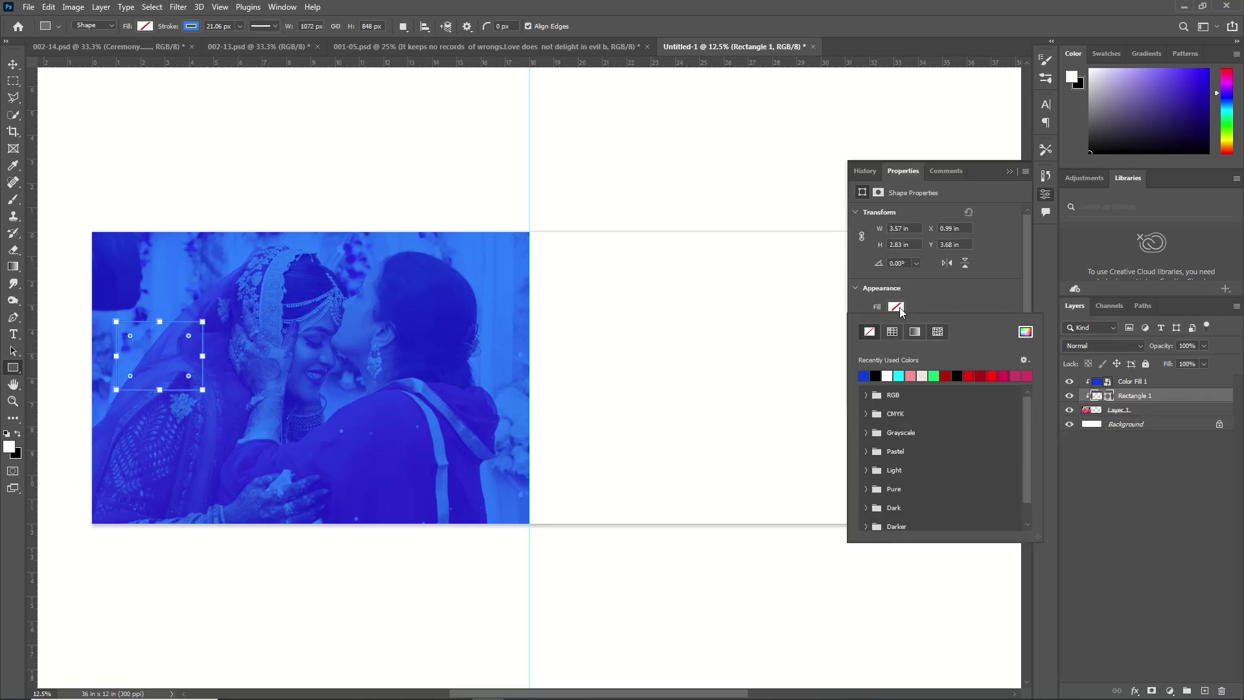
click(875, 375)
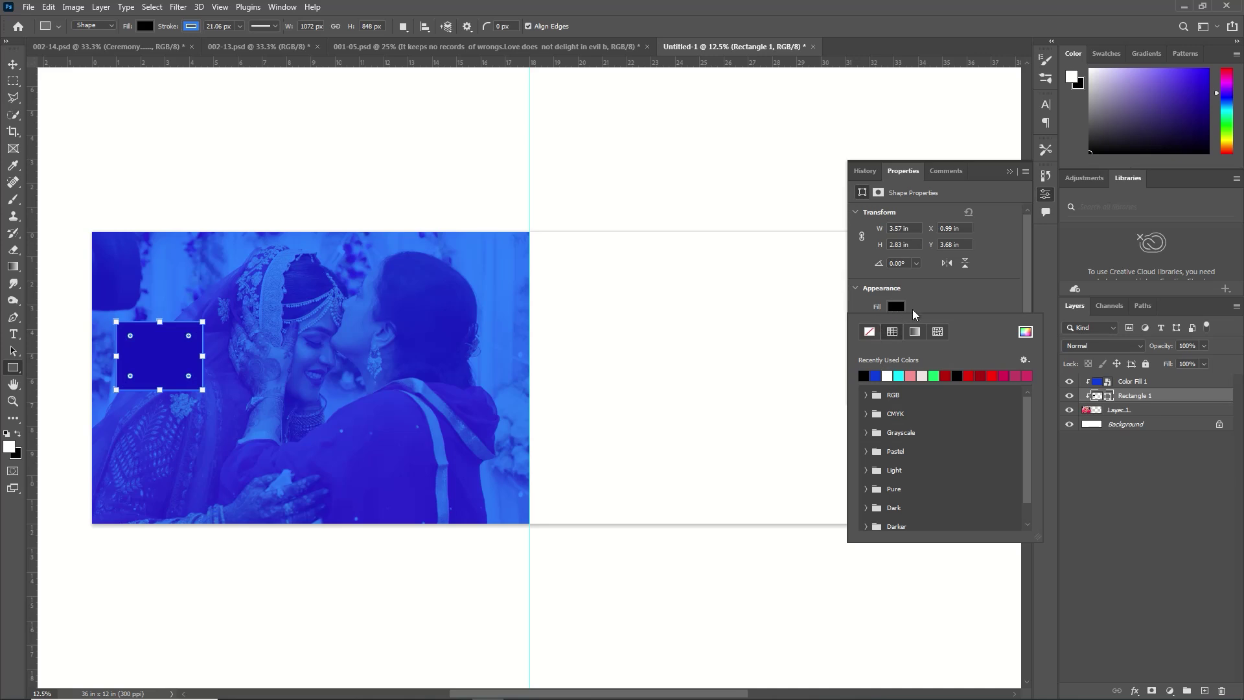
click(912, 310)
click(897, 325)
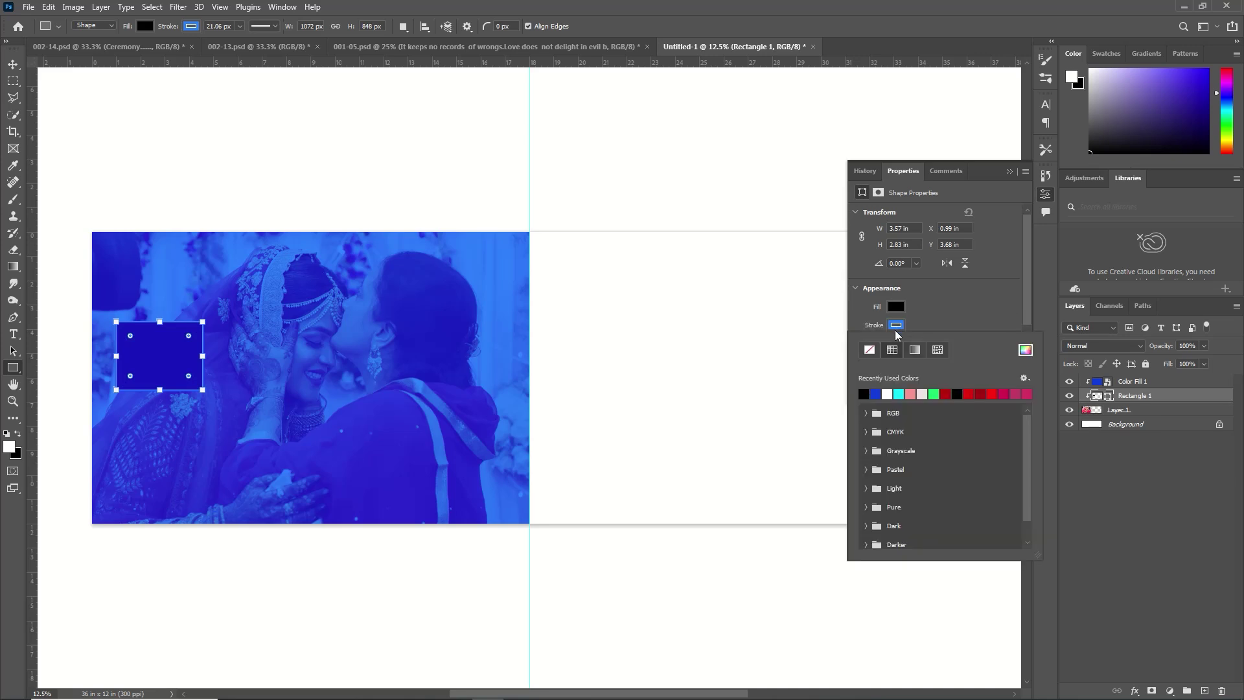
click(869, 351)
click(959, 295)
click(1008, 172)
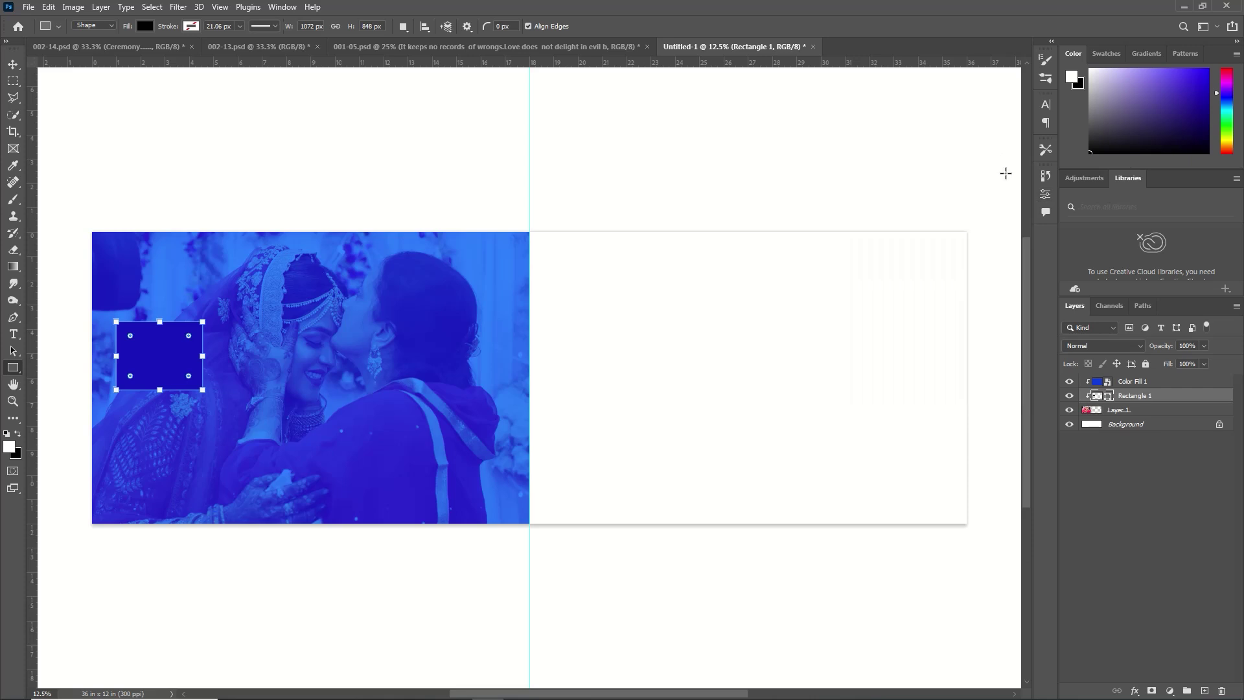
Move the Rectangle 1 layer above Color Fill 1 and release it from the clipping mask.
key(v)
click(950, 177)
click(1134, 397)
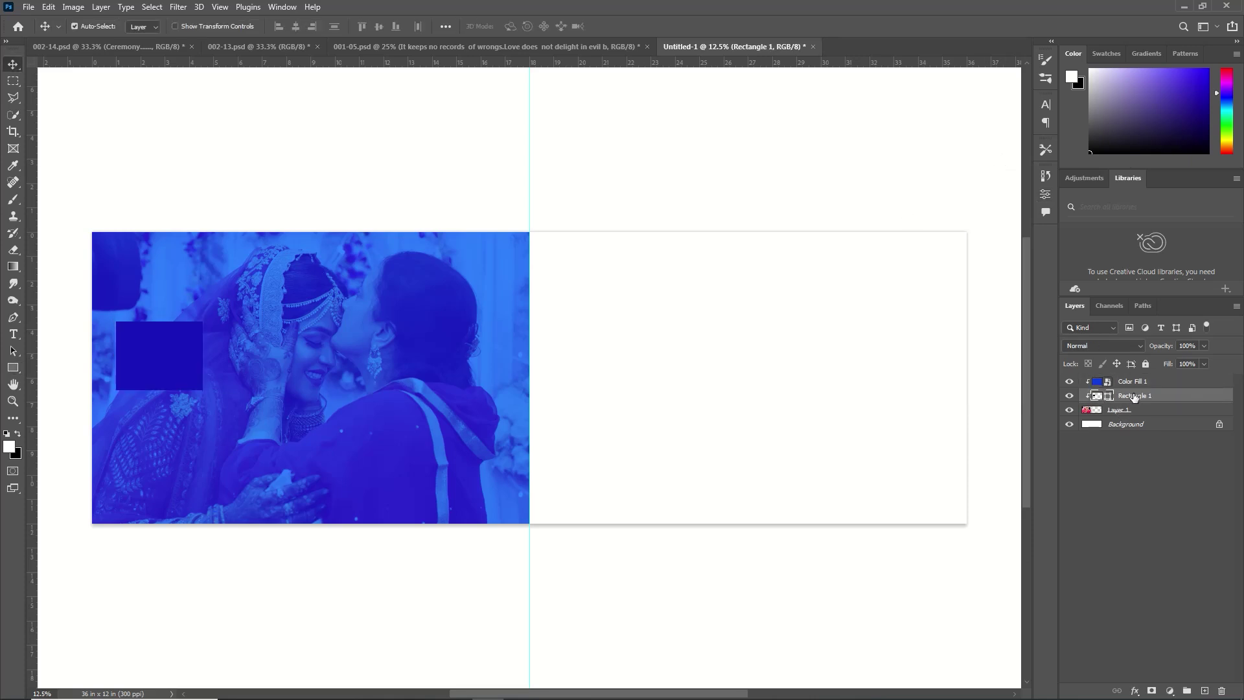
drag(1134, 398, 1140, 376)
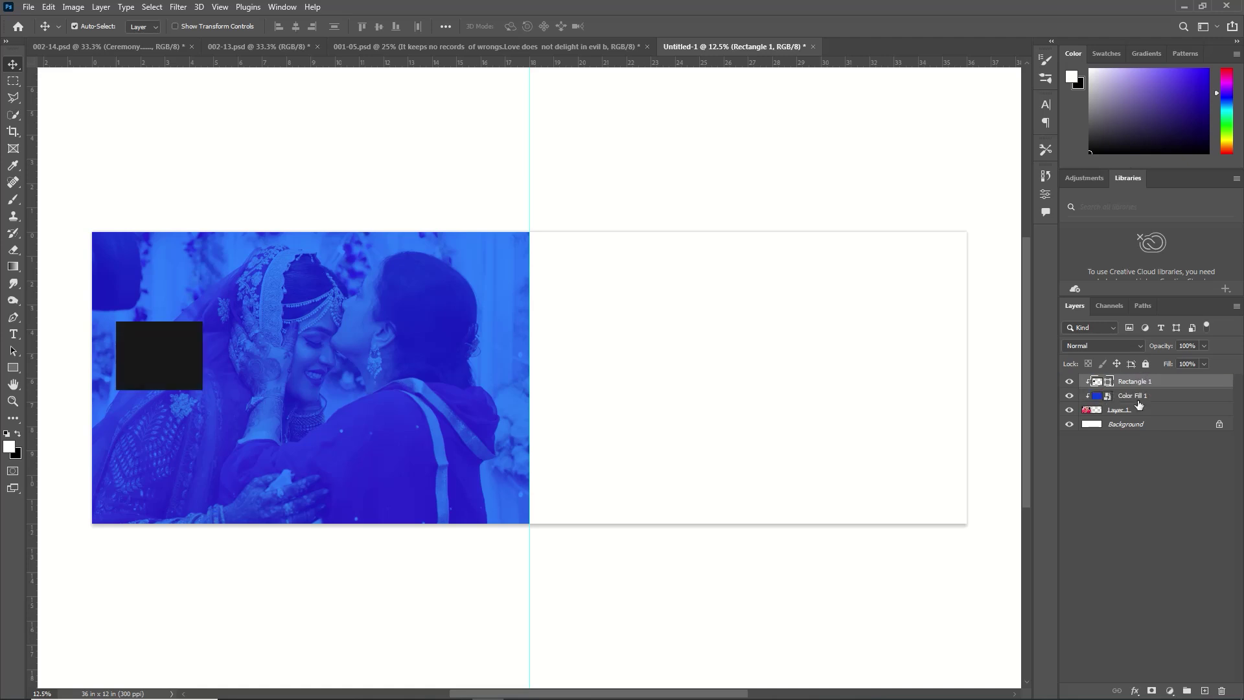
right_click(1170, 383)
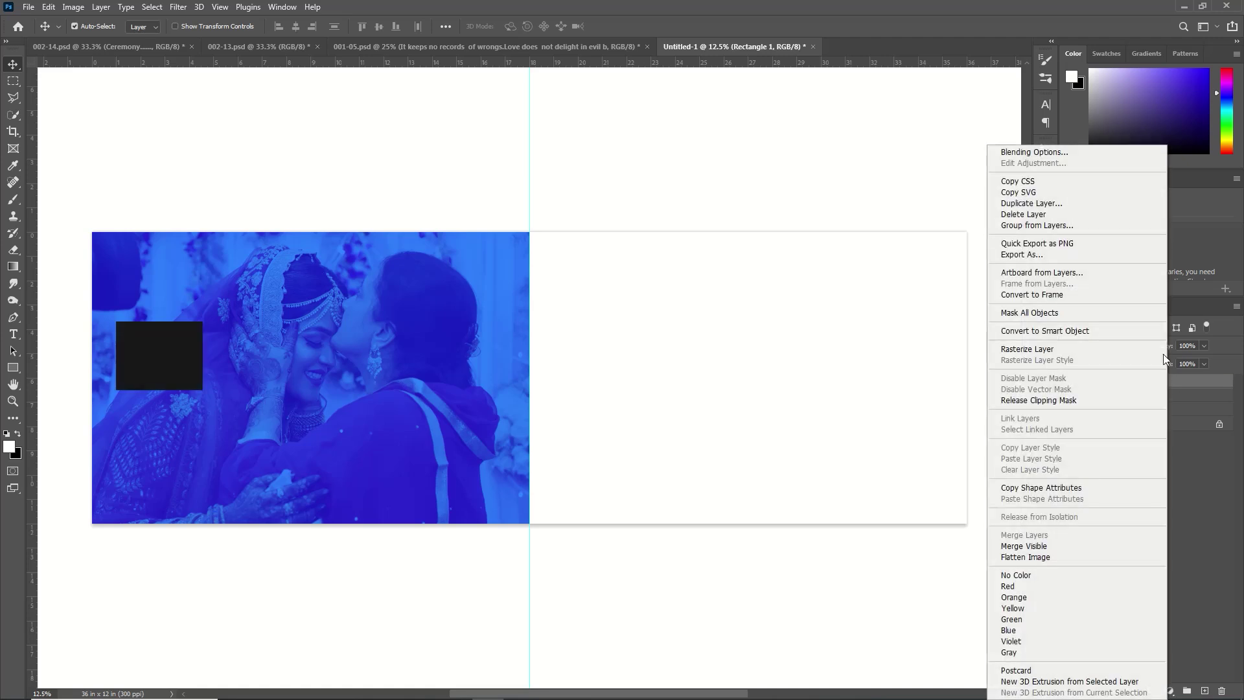
click(1074, 400)
Make the black rectangle taller, rotate it into a diamond, and place it near the photo's lower left edge.
drag(154, 363, 175, 409)
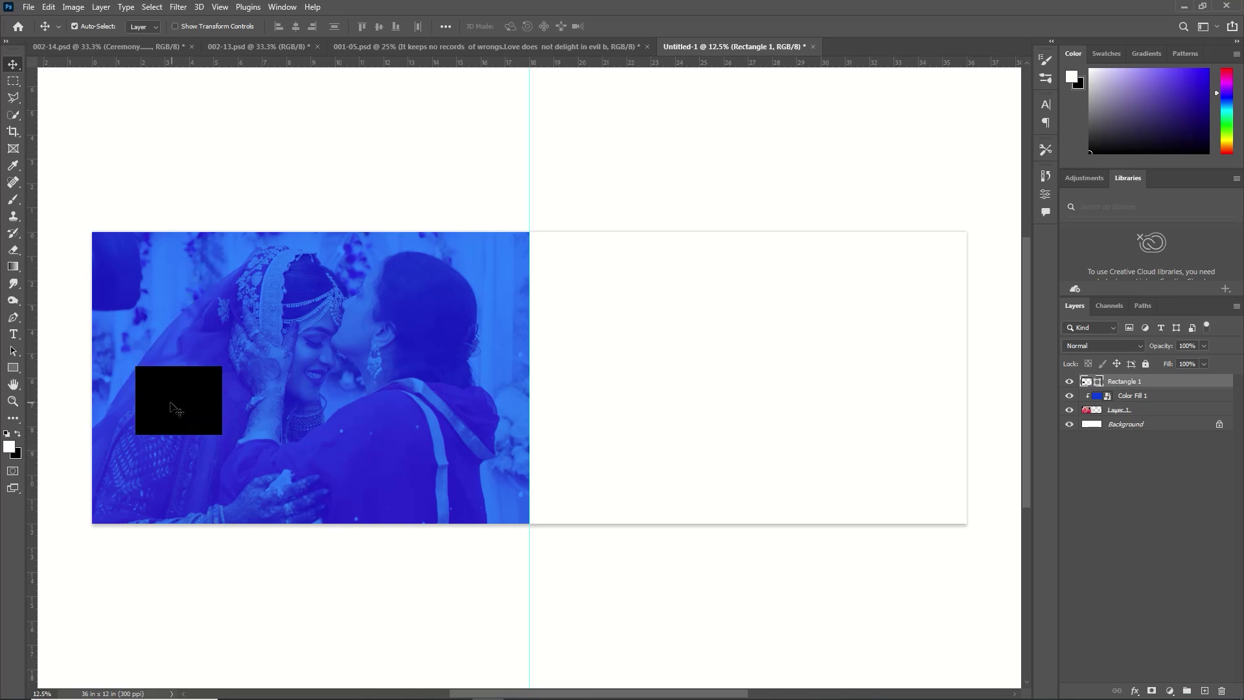
key(ctrl)
key(ctrl+t)
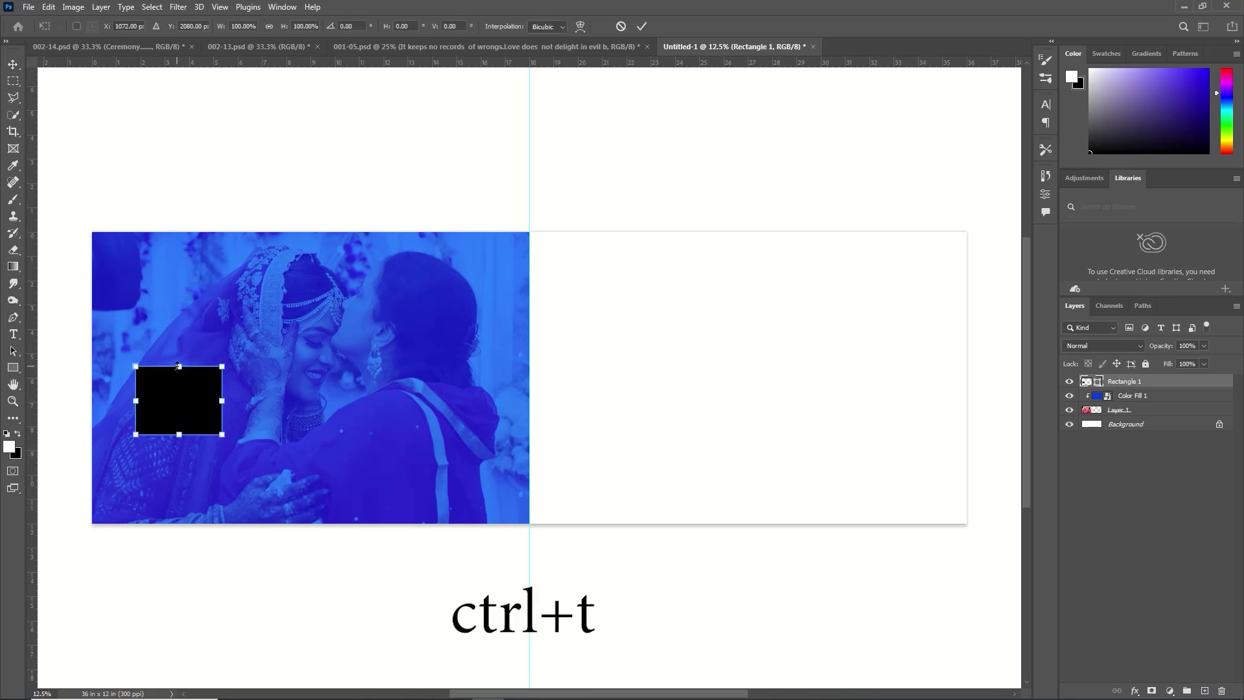
drag(179, 367, 179, 355)
drag(129, 446, 179, 468)
click(642, 27)
drag(208, 382, 188, 407)
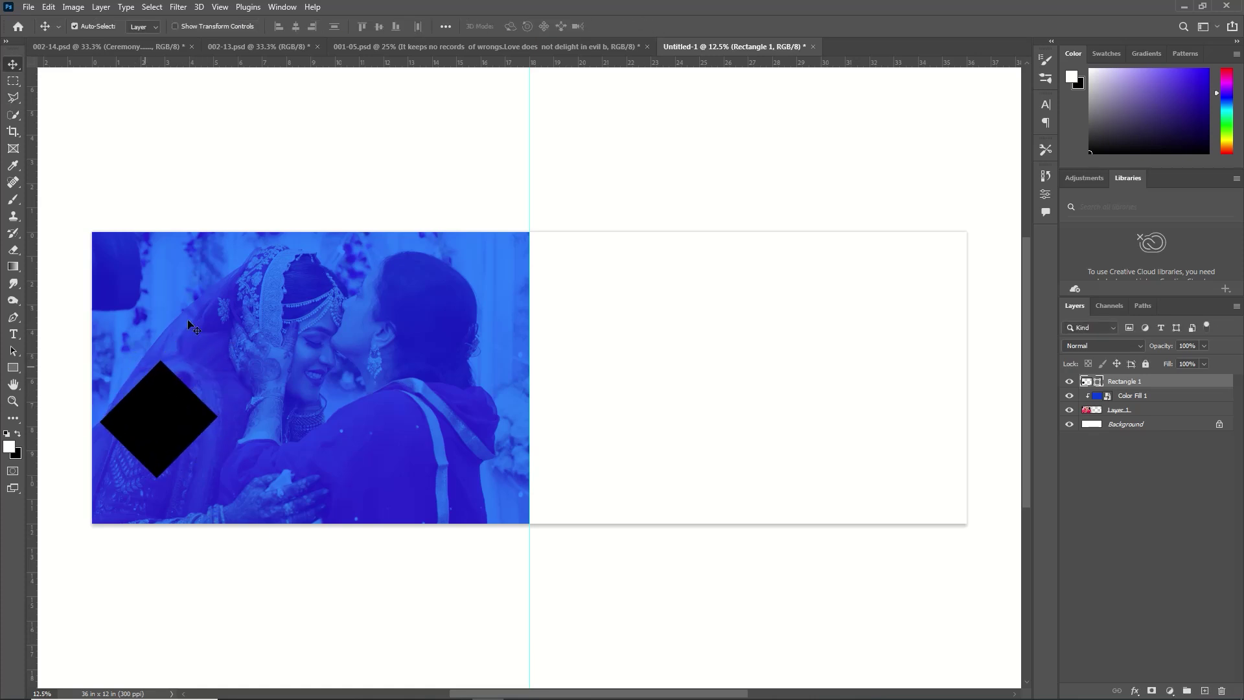
Duplicate the black diamond layer and recolour the lower one, Rectangle 1, white (ffffff).
click(29, 8)
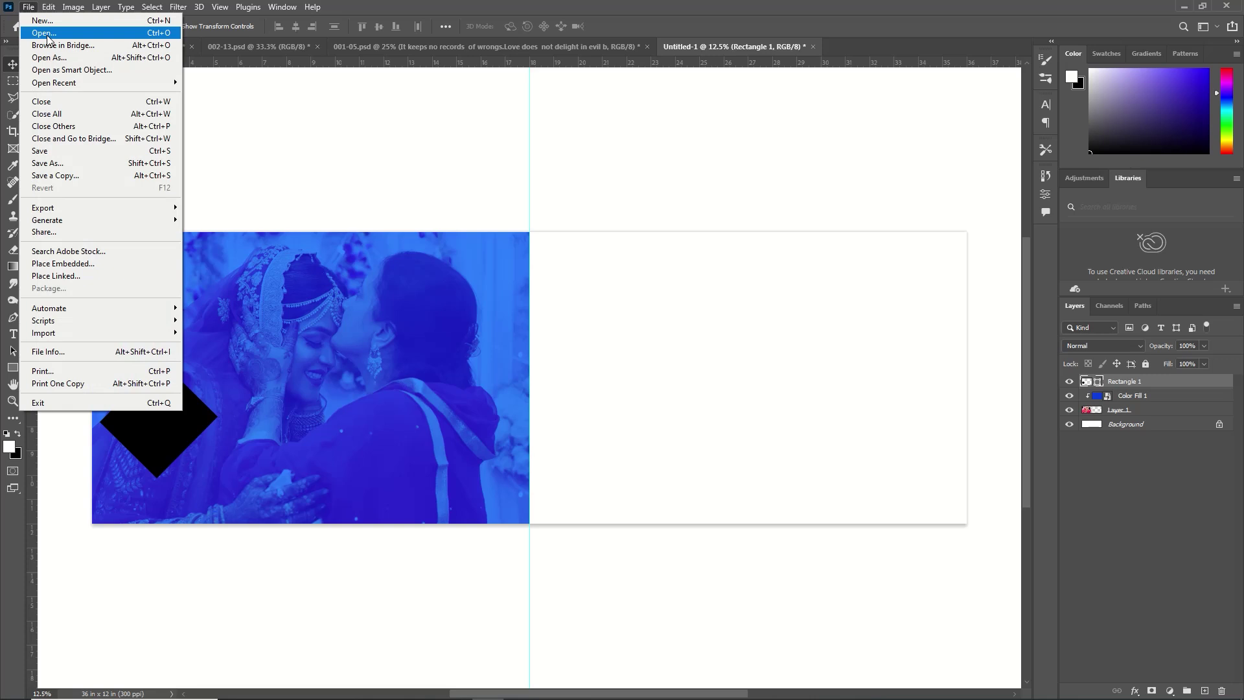
click(1154, 384)
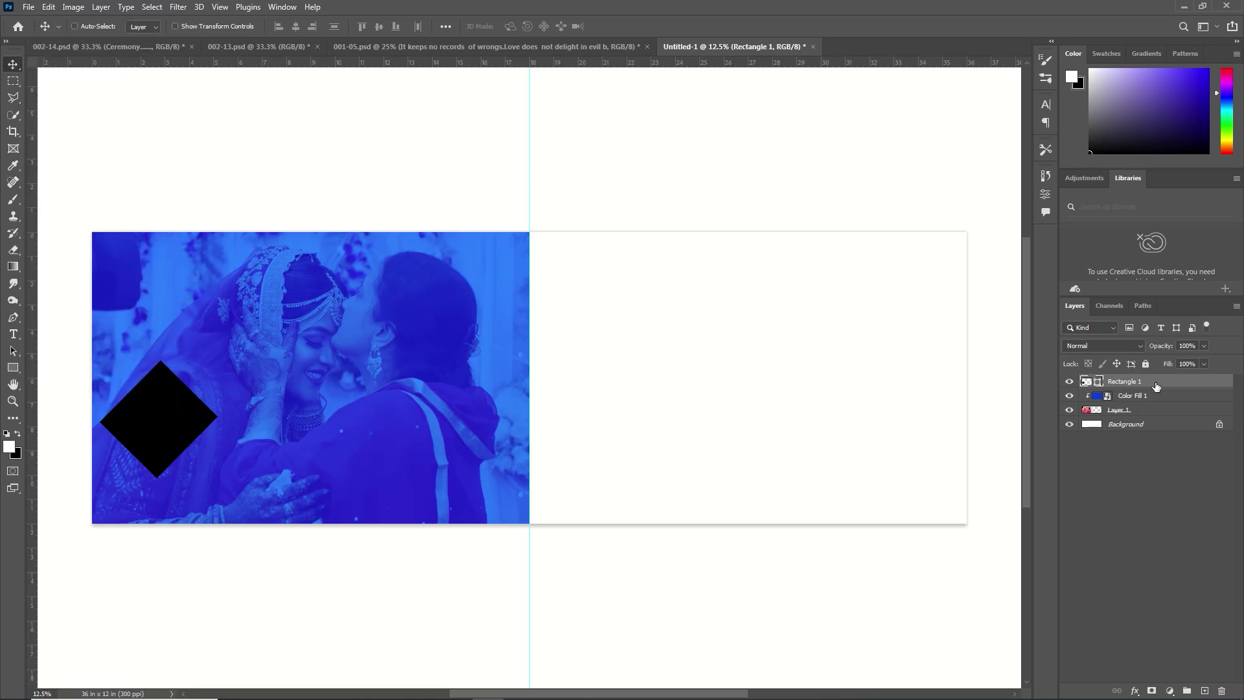
key(ctrl+j)
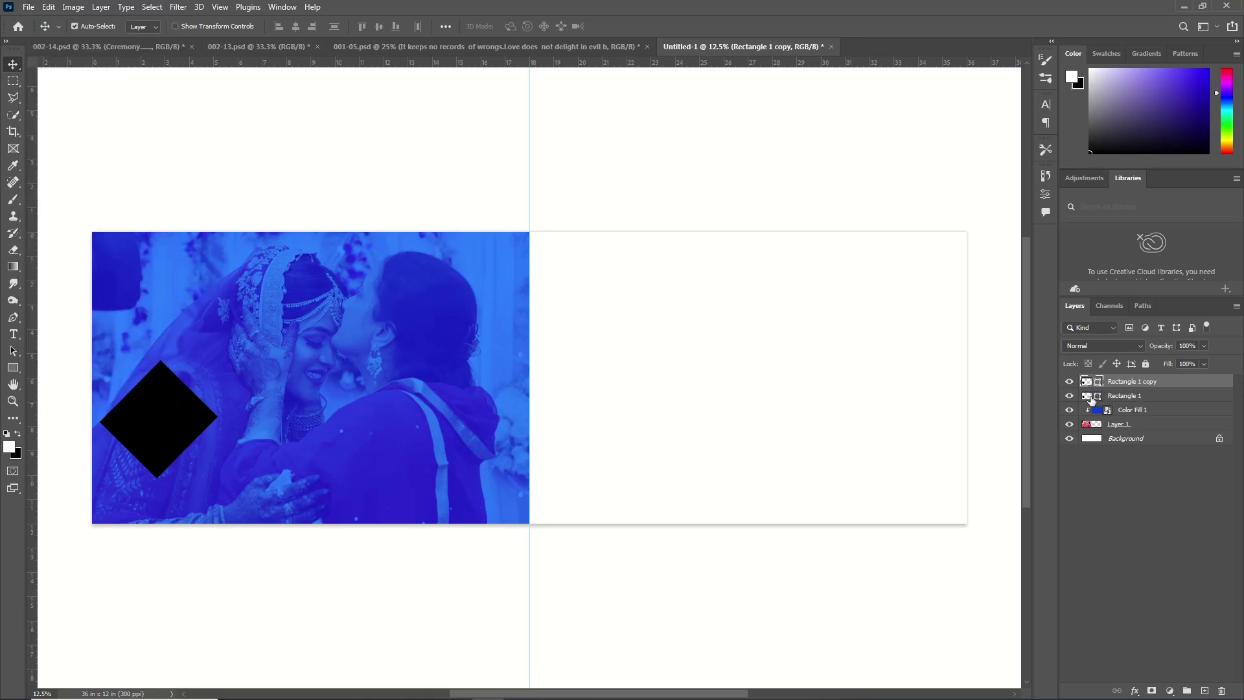
double_click(1092, 396)
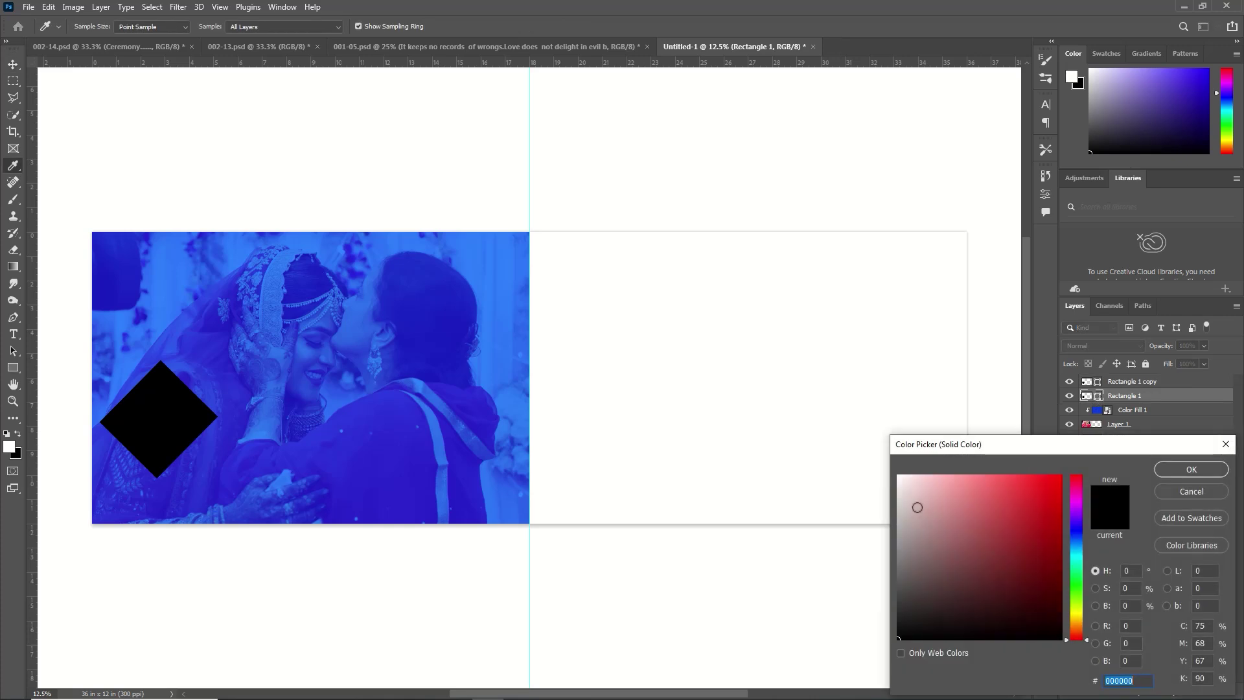
text(ffffff)
click(1185, 469)
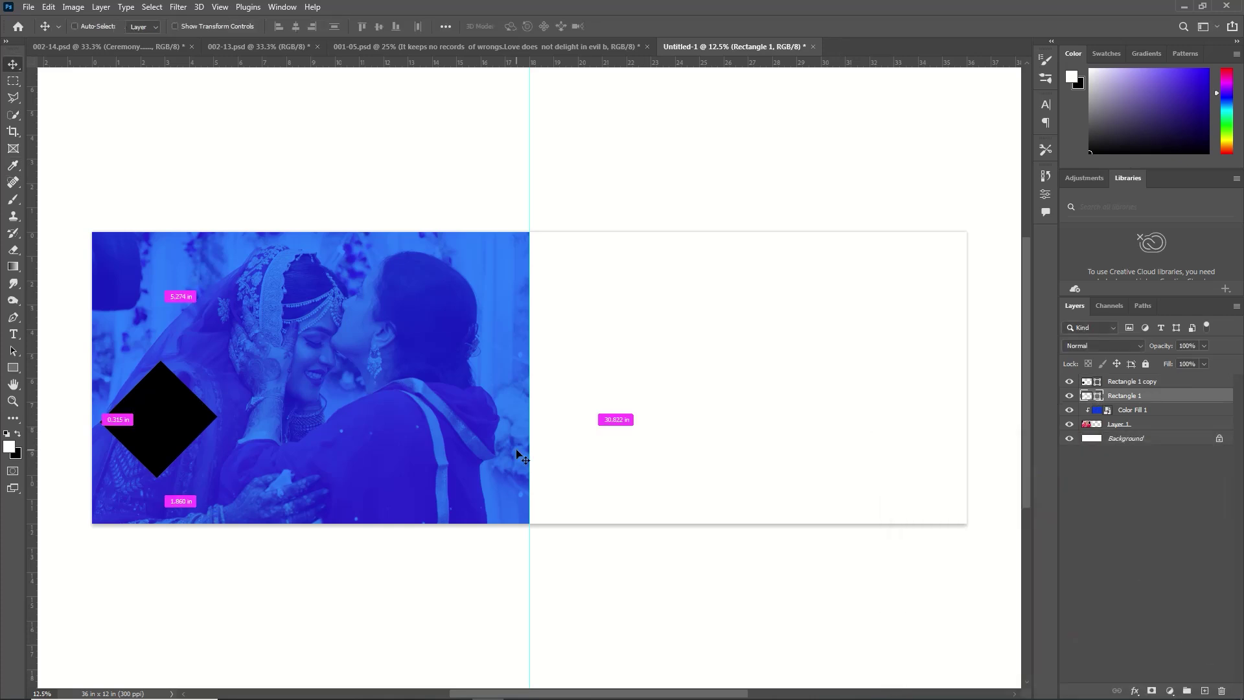
Enlarge the white diamond to 108.22% and centre it behind the black one as an even border.
key(ctrl+t)
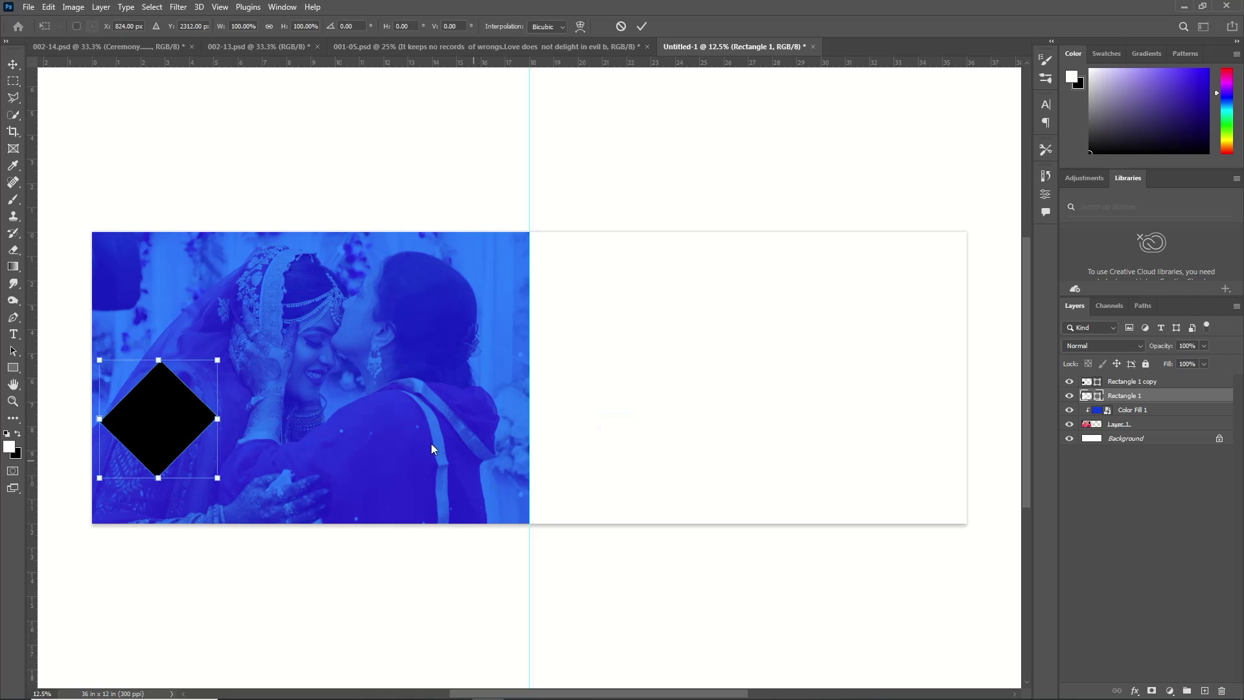
drag(221, 423, 229, 433)
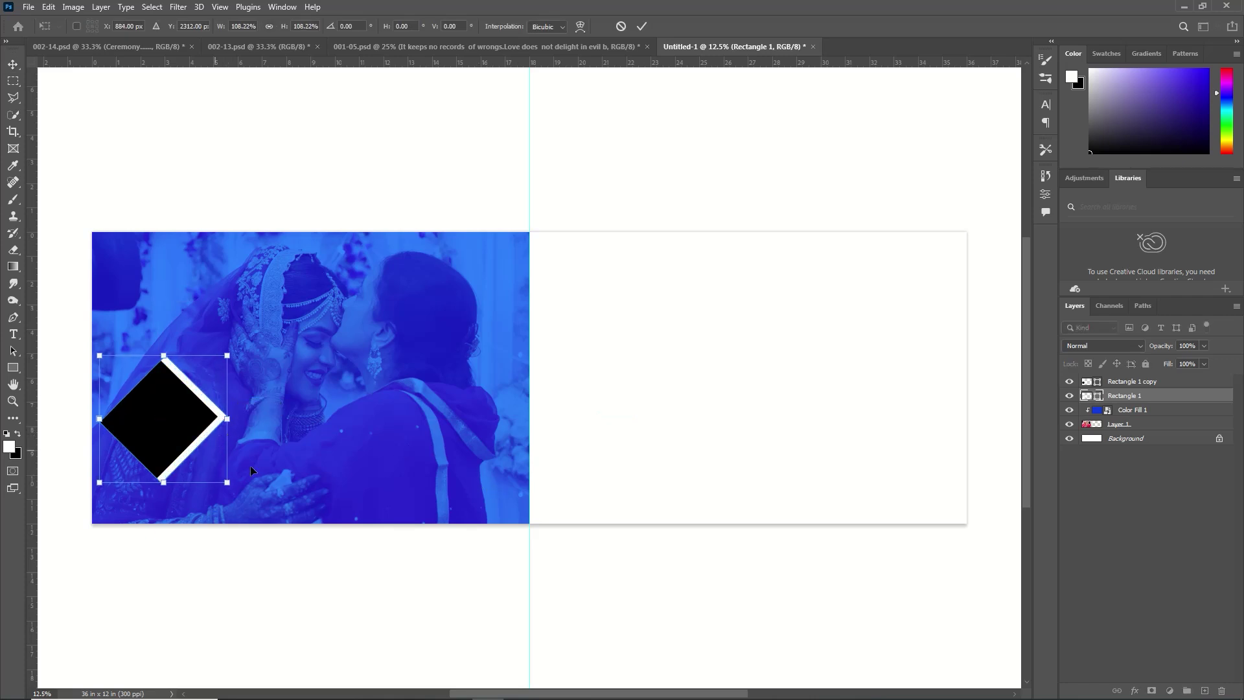
key(Left)
key(Left)
key(Left)
key(Left)
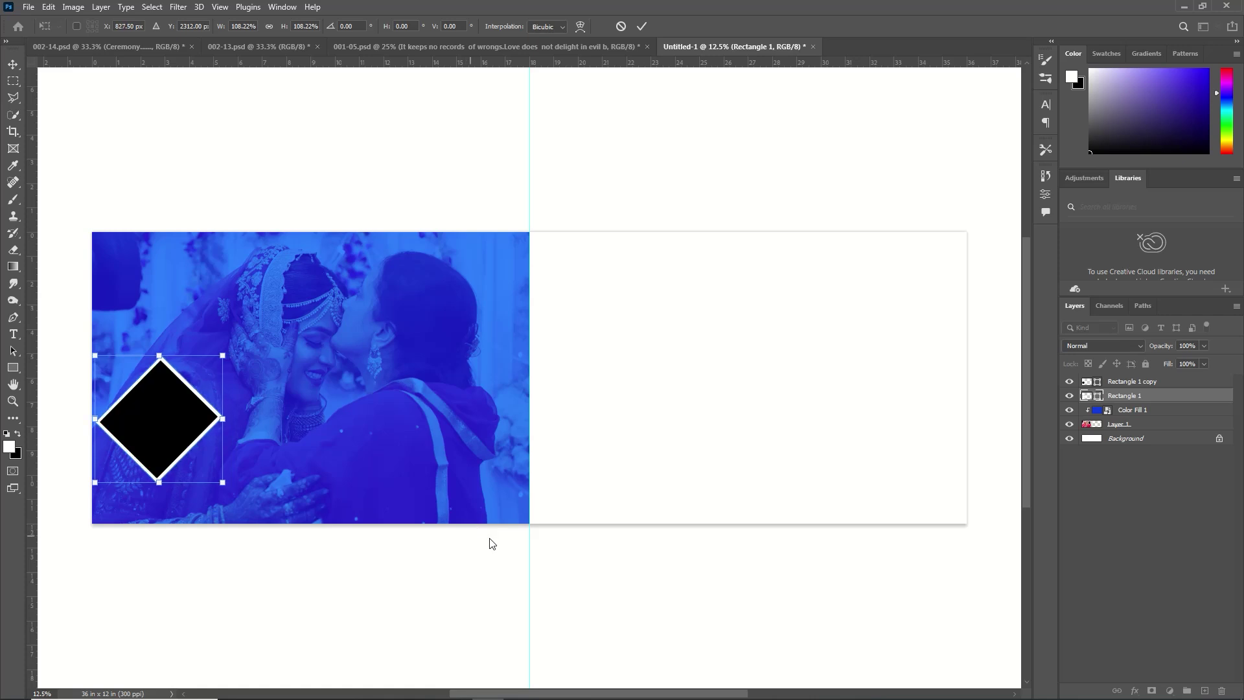
click(642, 27)
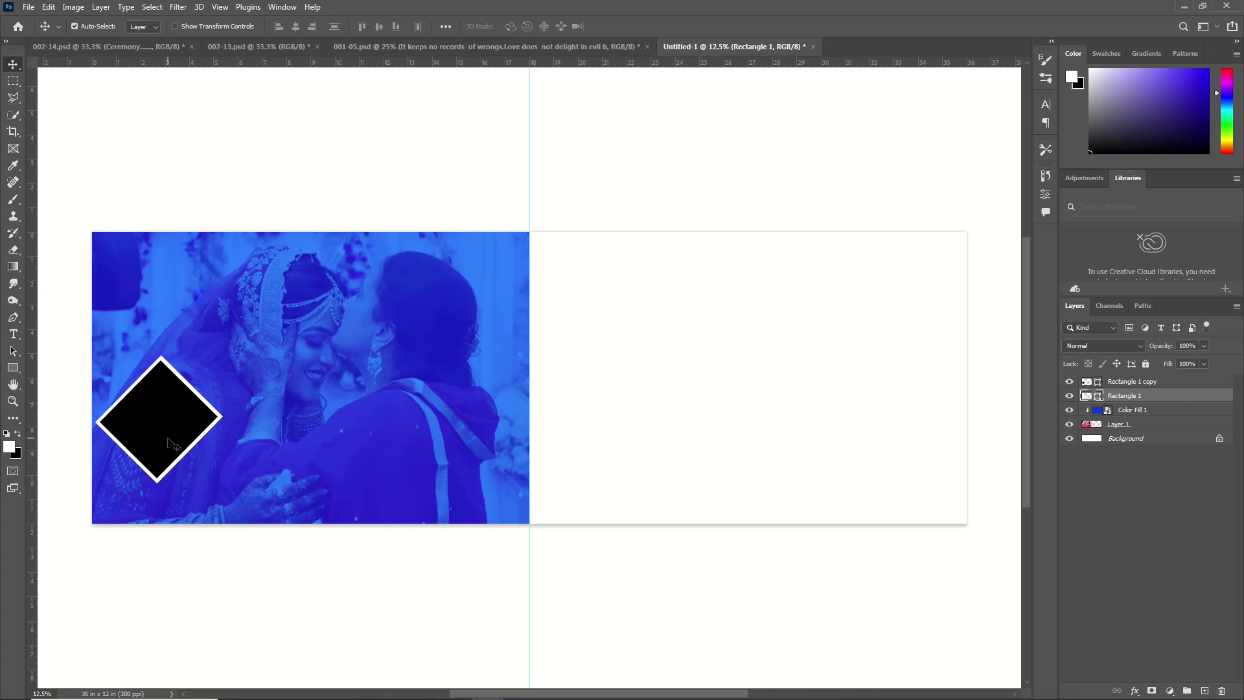
Open Pexels photo 5467615, transfer its whole image into the spread, and close the source file without saving.
click(28, 7)
click(46, 29)
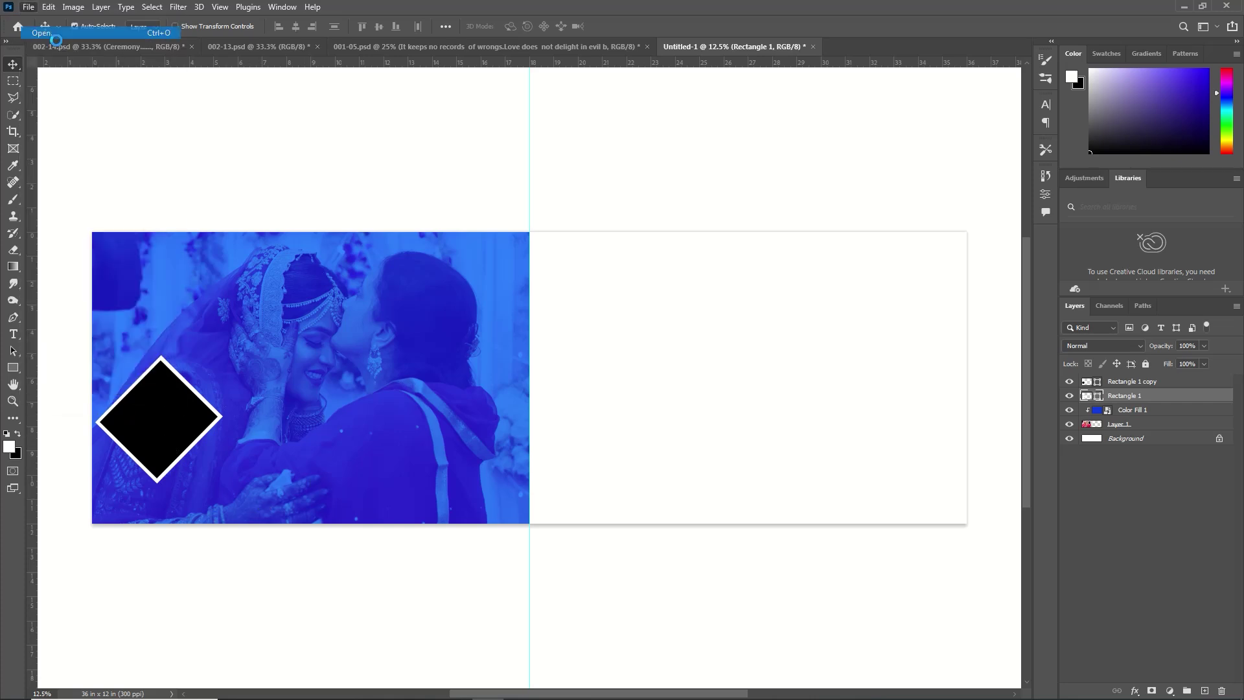
click(218, 117)
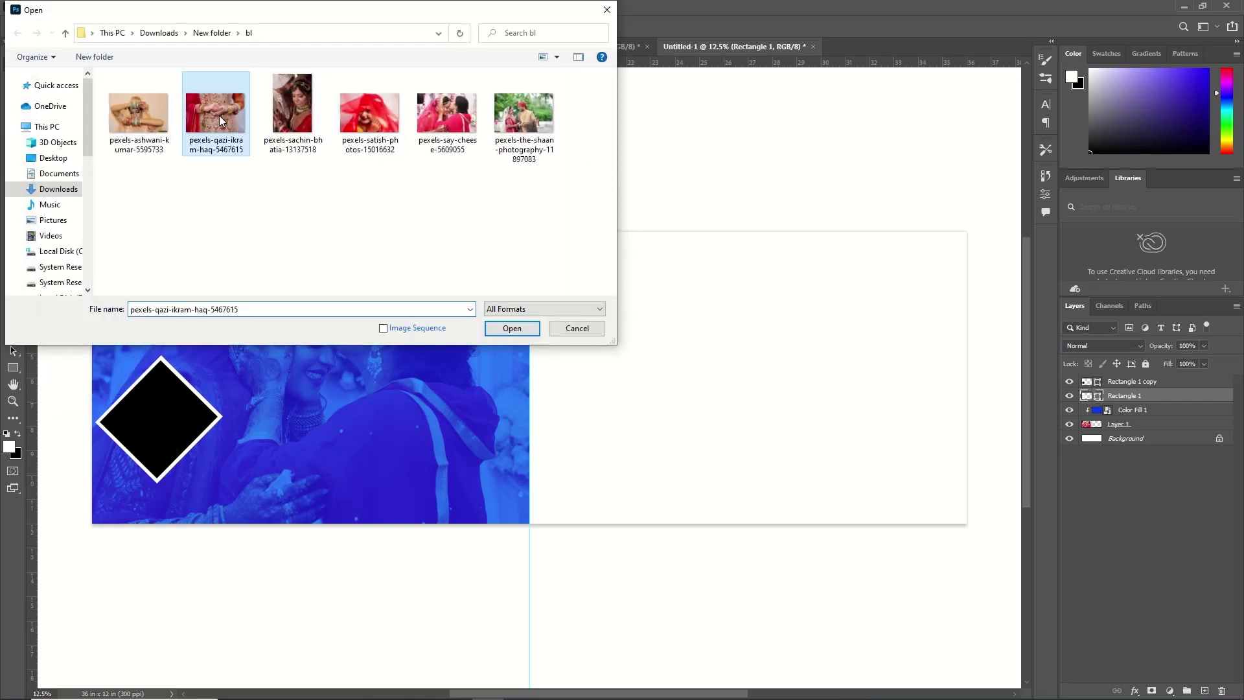
click(508, 327)
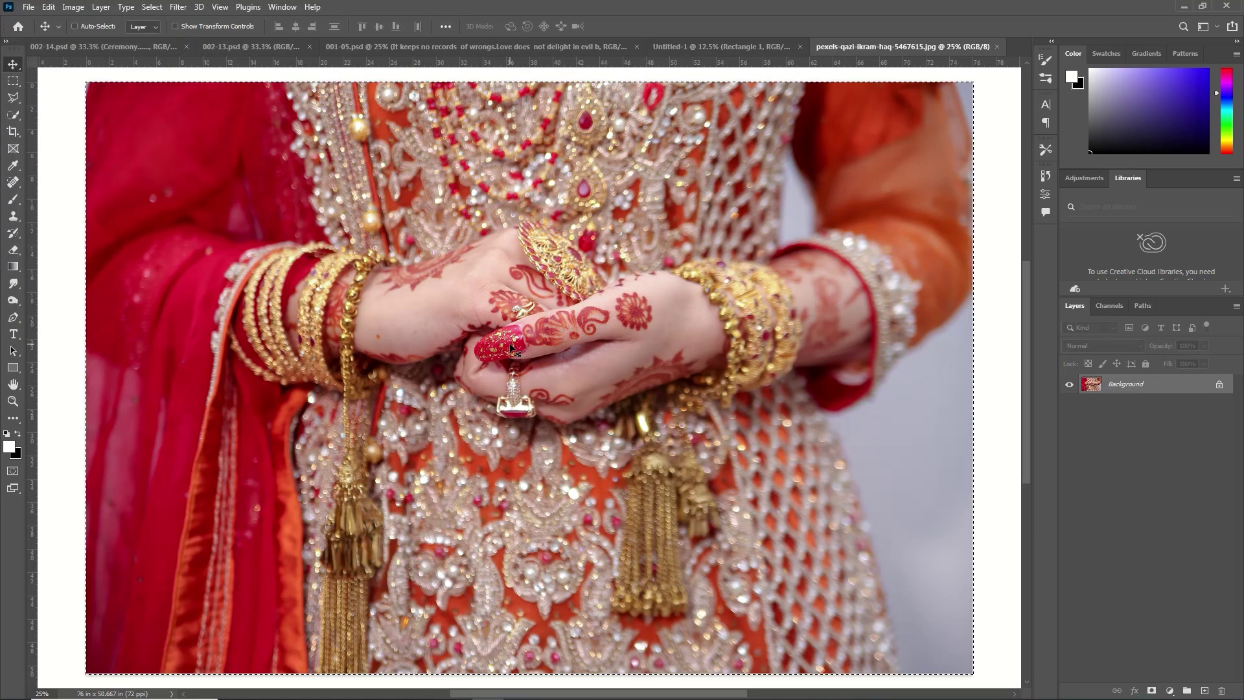
key(ctrl+BackSpace)
click(996, 47)
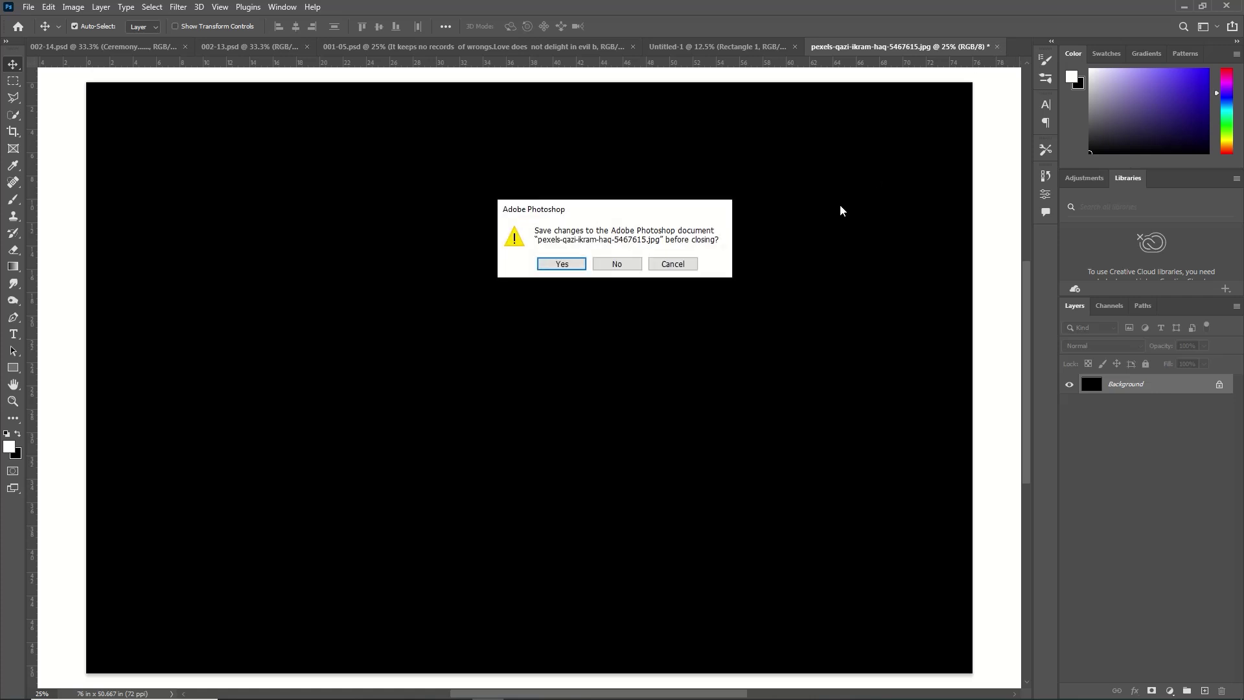
click(632, 266)
key(ctrl+v)
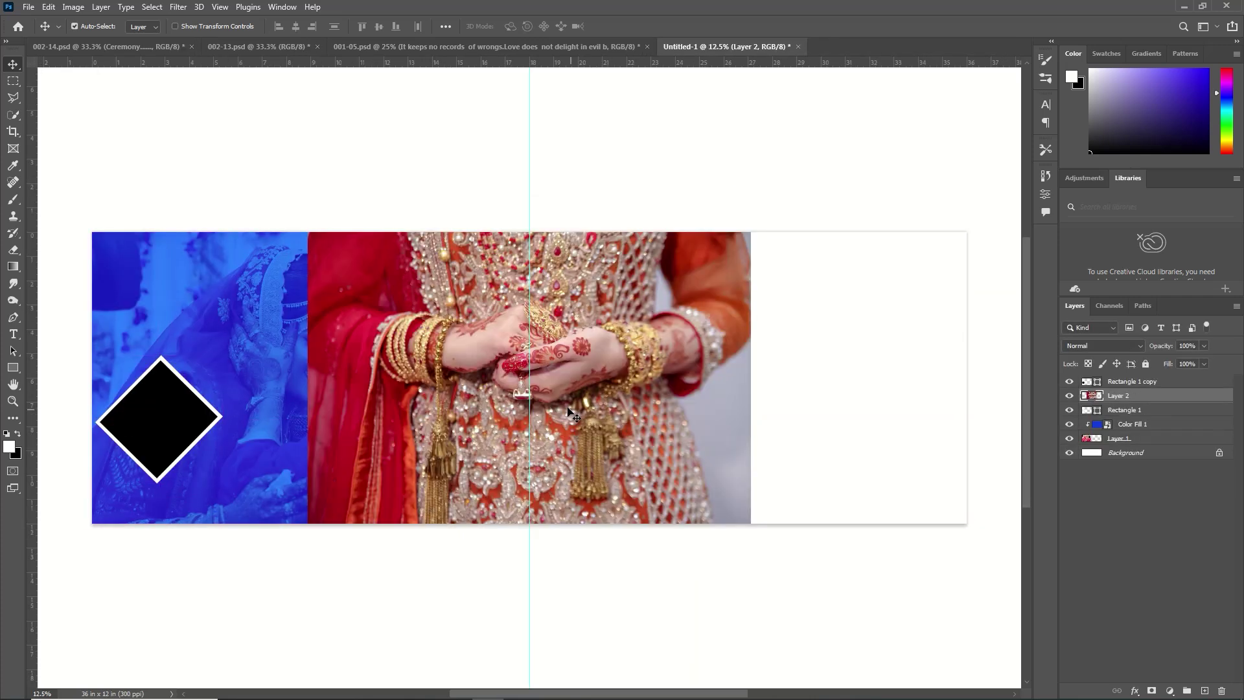
Scale the pasted hands photo to about 21.77% and move it over the black diamond.
key(ctrl+t)
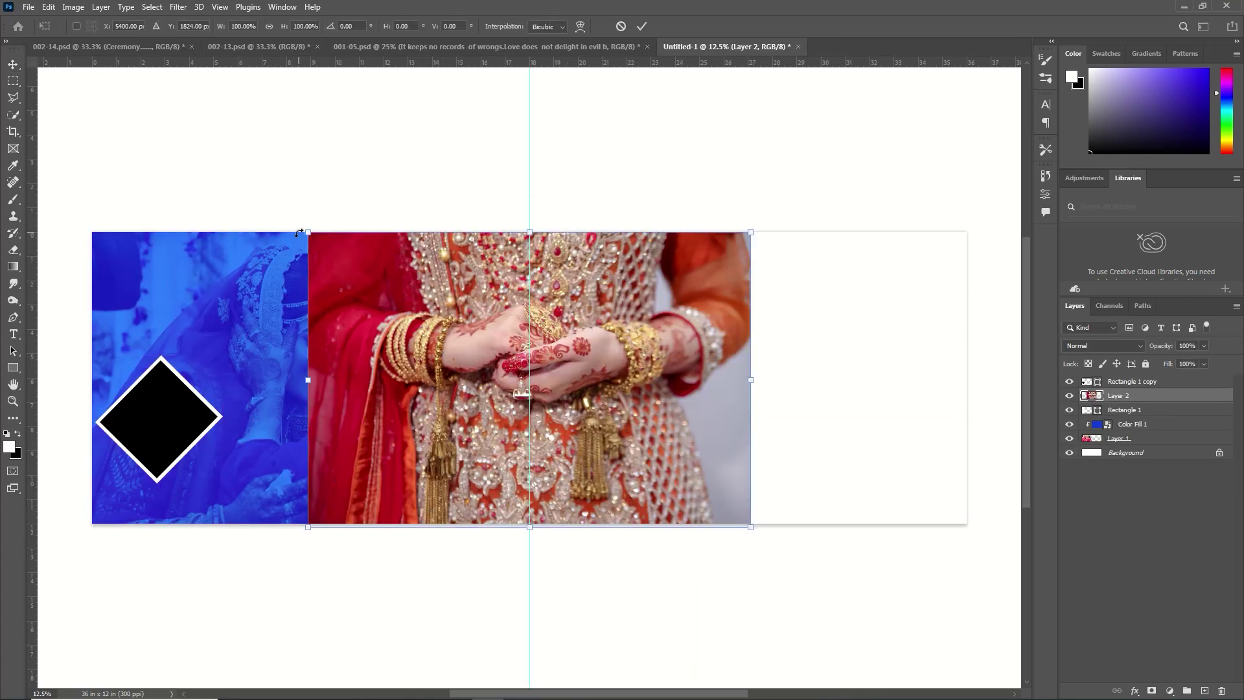
drag(300, 232, 639, 502)
drag(730, 499, 230, 408)
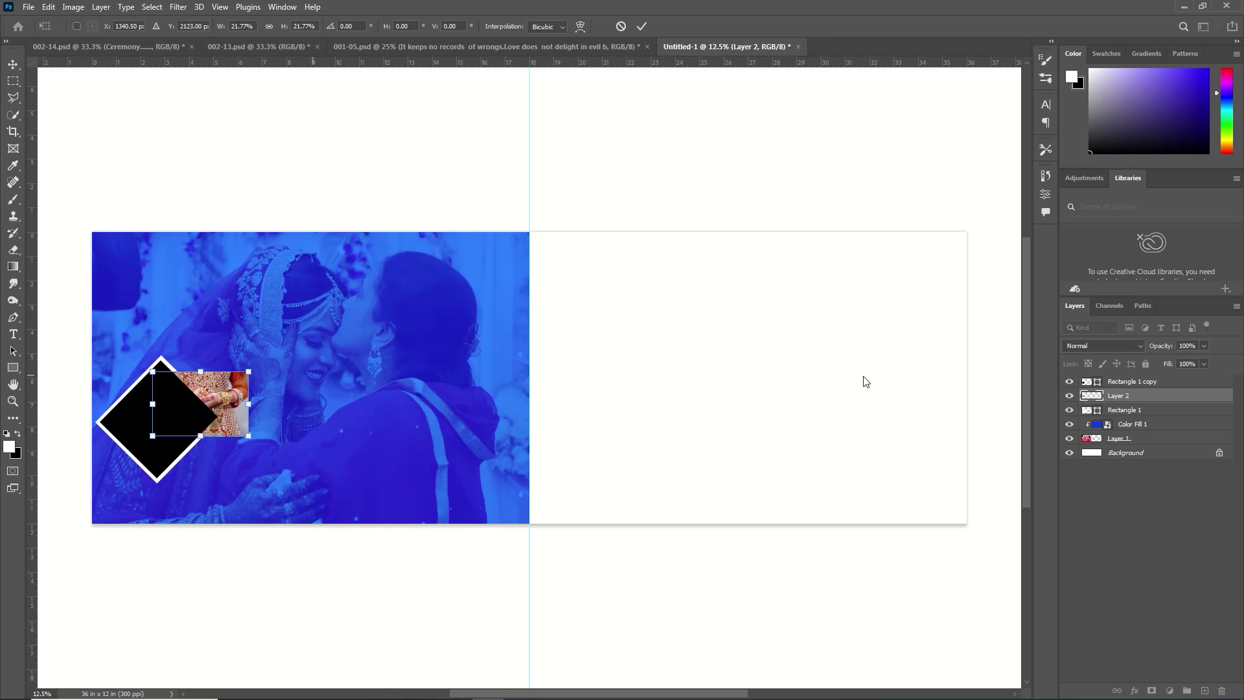
key(Return)
Move Layer 2 above Rectangle 1 copy and rotate the photo about -47.57° to align with the diamond.
drag(1117, 395, 1114, 381)
drag(192, 398, 140, 402)
key(ctrl+t)
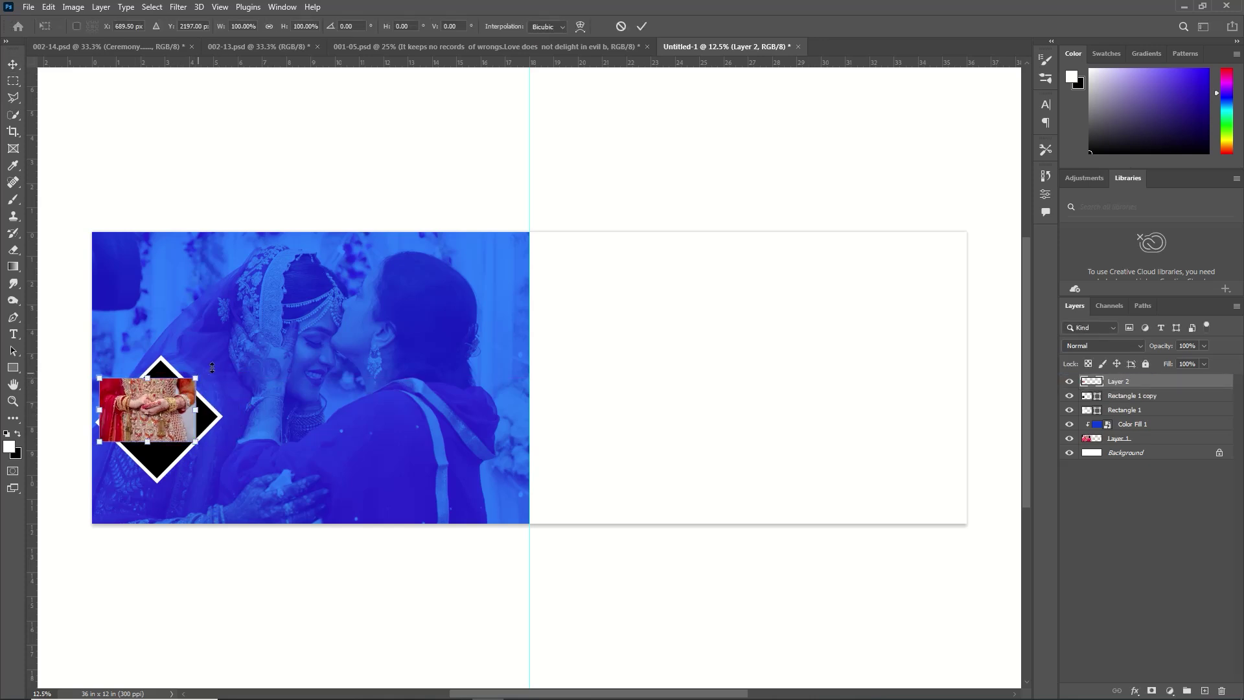
drag(200, 373, 172, 293)
drag(166, 398, 175, 411)
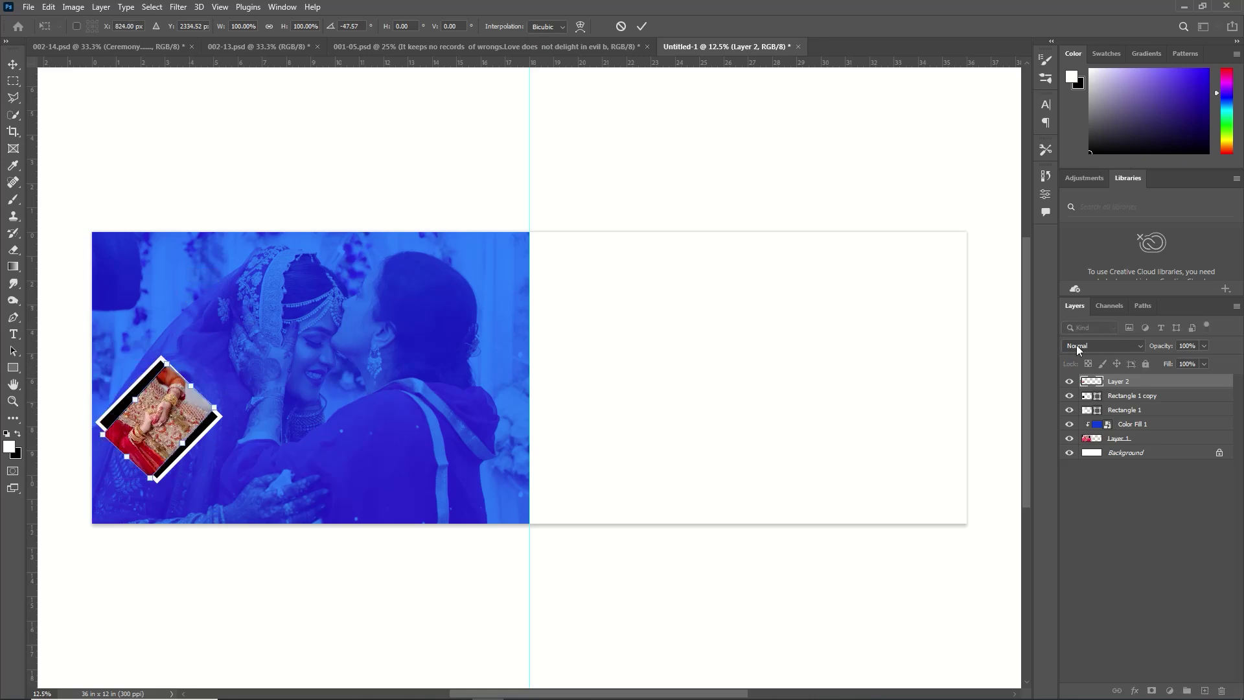
key(Return)
Clip the hands photo to the black diamond, then enlarge it to about 138.42% and rotate it about 7.45° to fill the frame.
right_click(1167, 387)
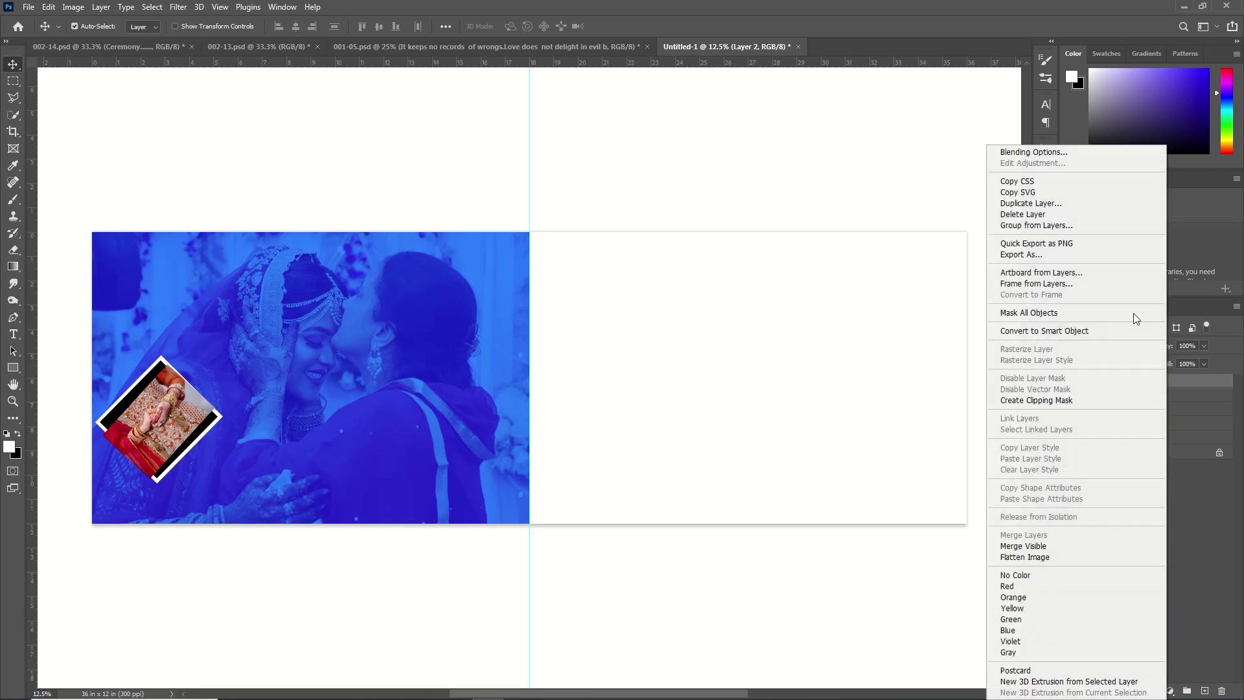
click(1037, 397)
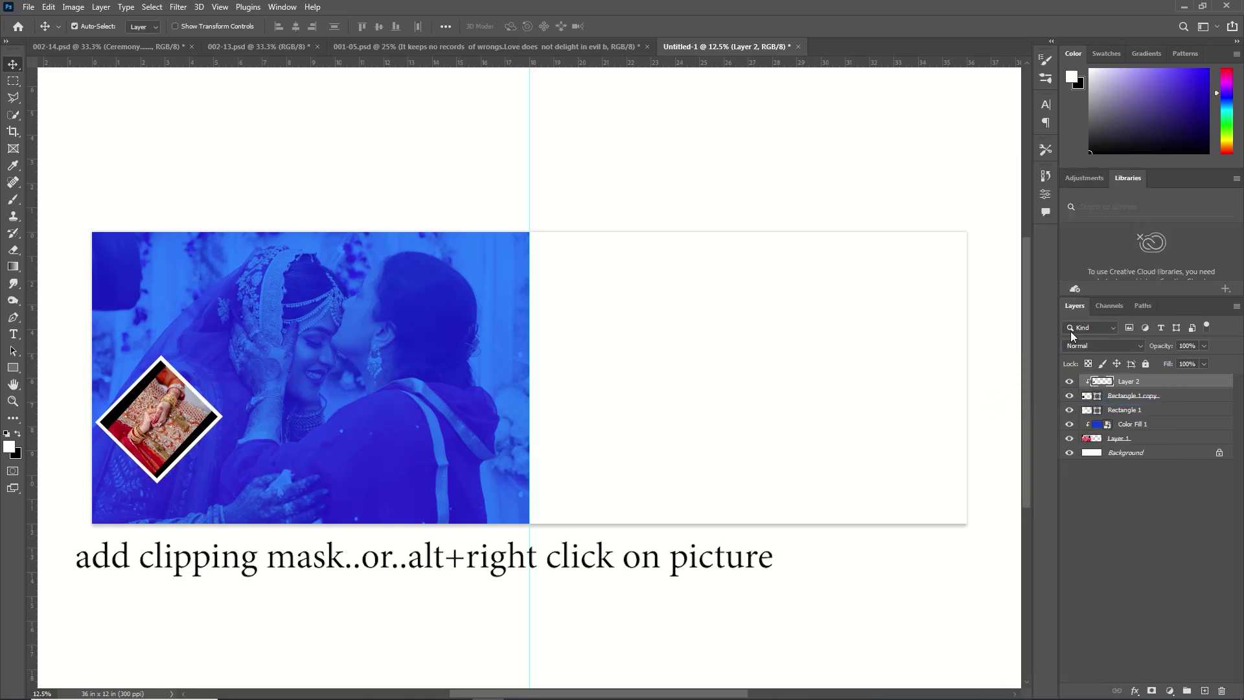
key(ctrl+t)
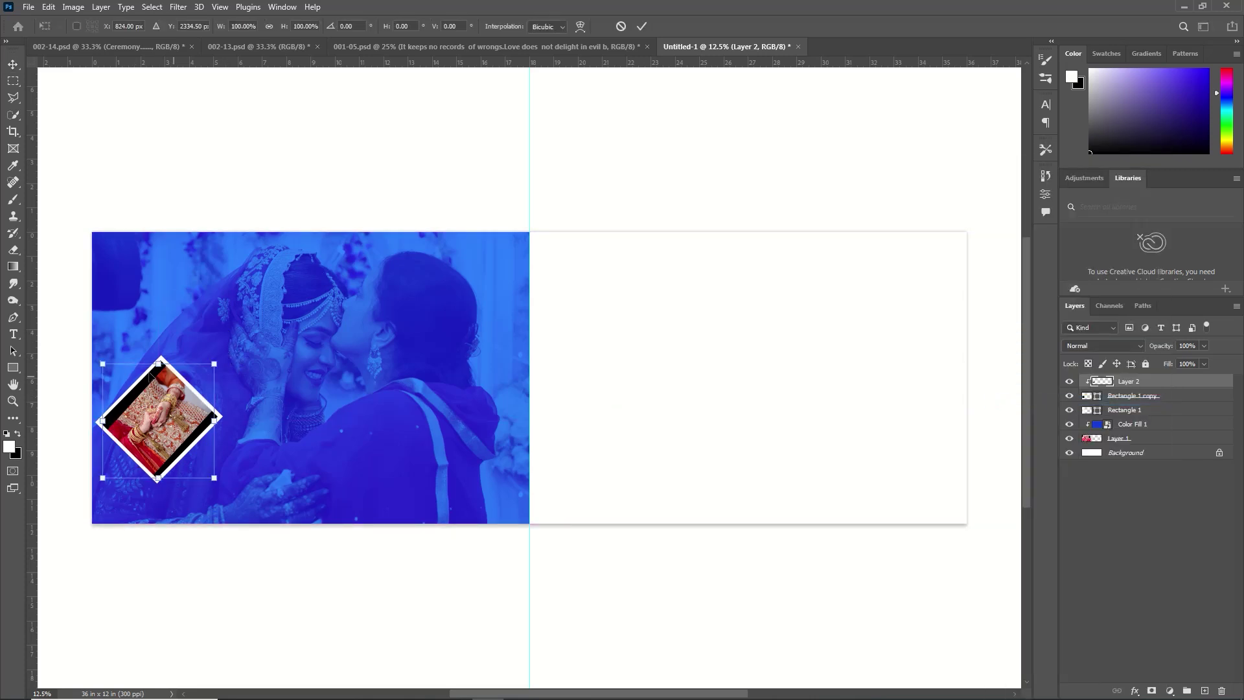
drag(105, 366, 94, 356)
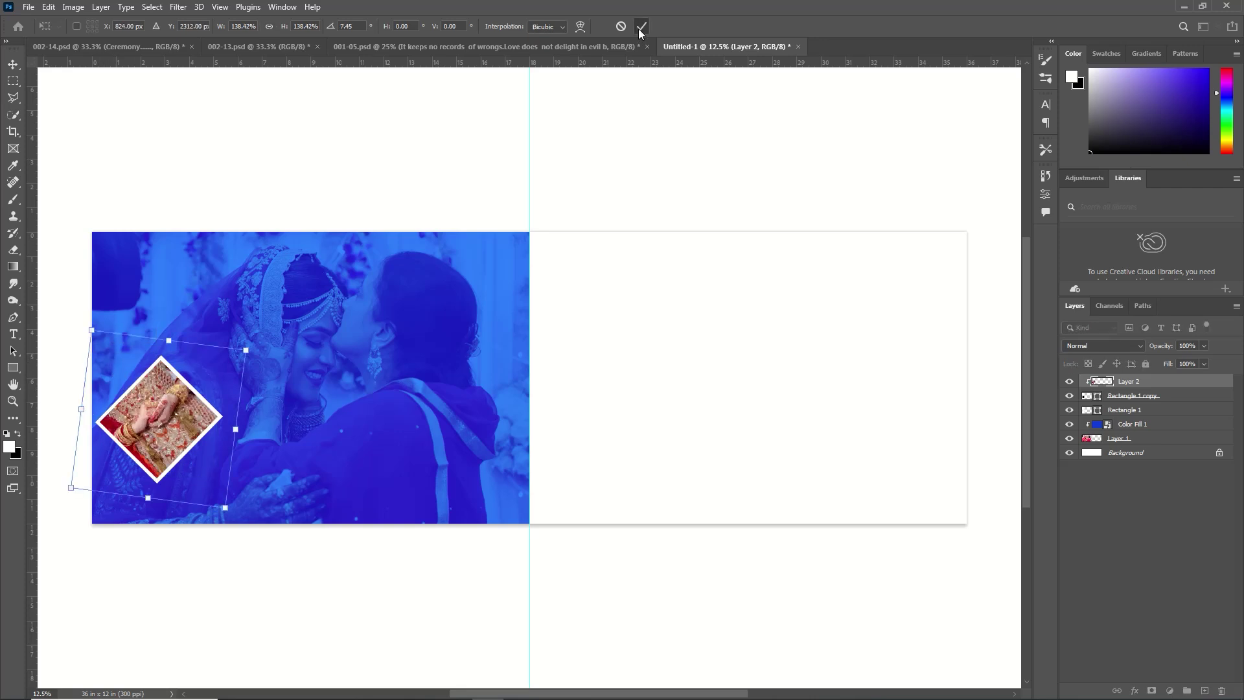
click(640, 27)
Scale the hands photo together with both of its diamond layers to about 76.98%.
key(ctrl+t)
drag(236, 494, 206, 461)
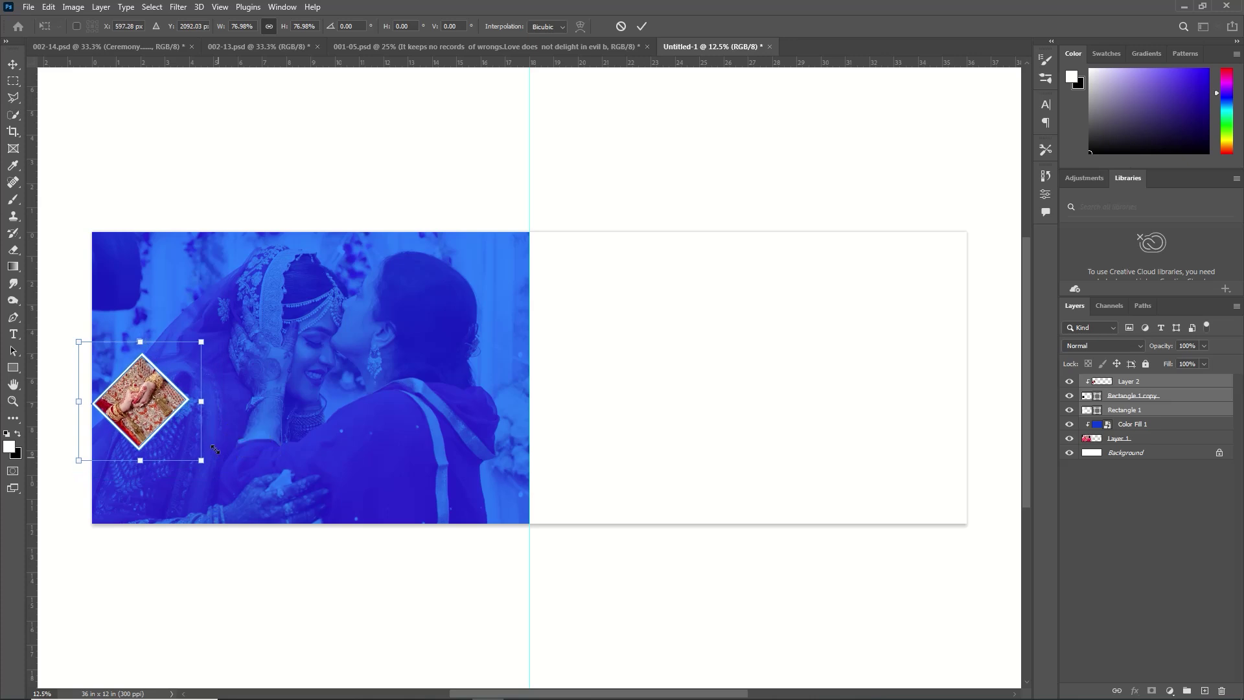
click(642, 26)
Duplicate the Rectangle 1 and Rectangle 1 copy diamond layers together.
click(1151, 397)
shift+click(1150, 410)
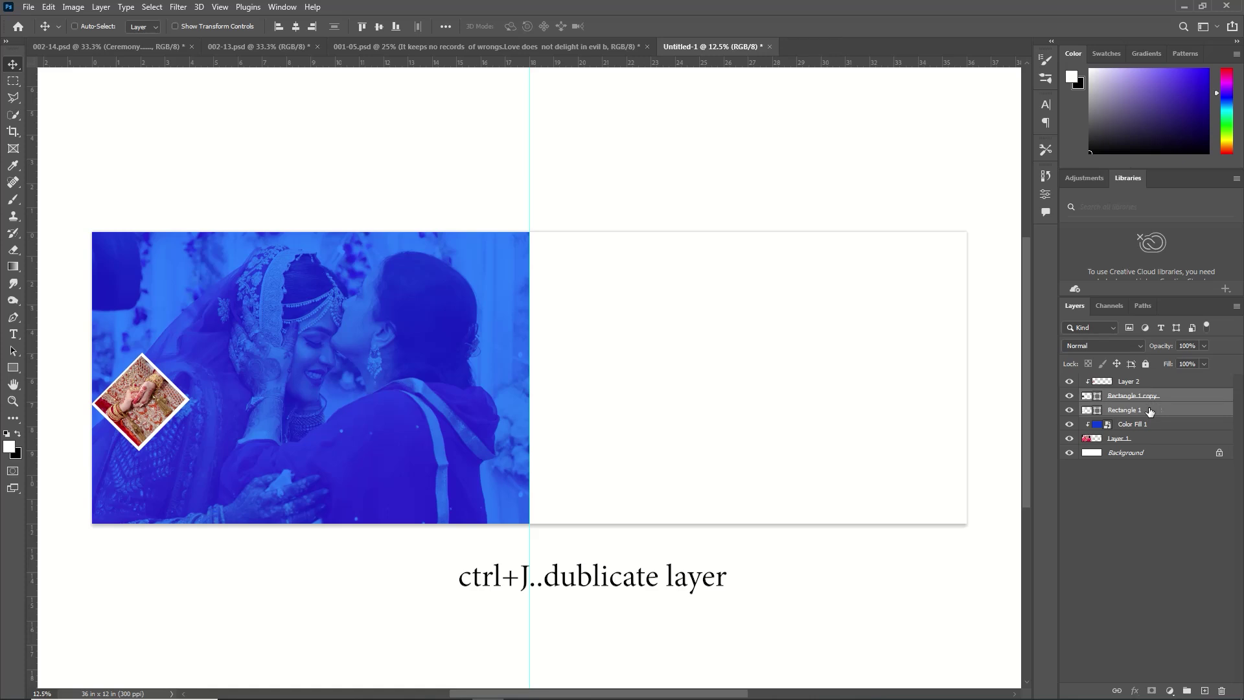
key(ctrl+j)
Enlarge the original Rectangle 1 and Rectangle 1 copy diamonds together and place them above and to the right of the small framed photo.
click(1123, 439)
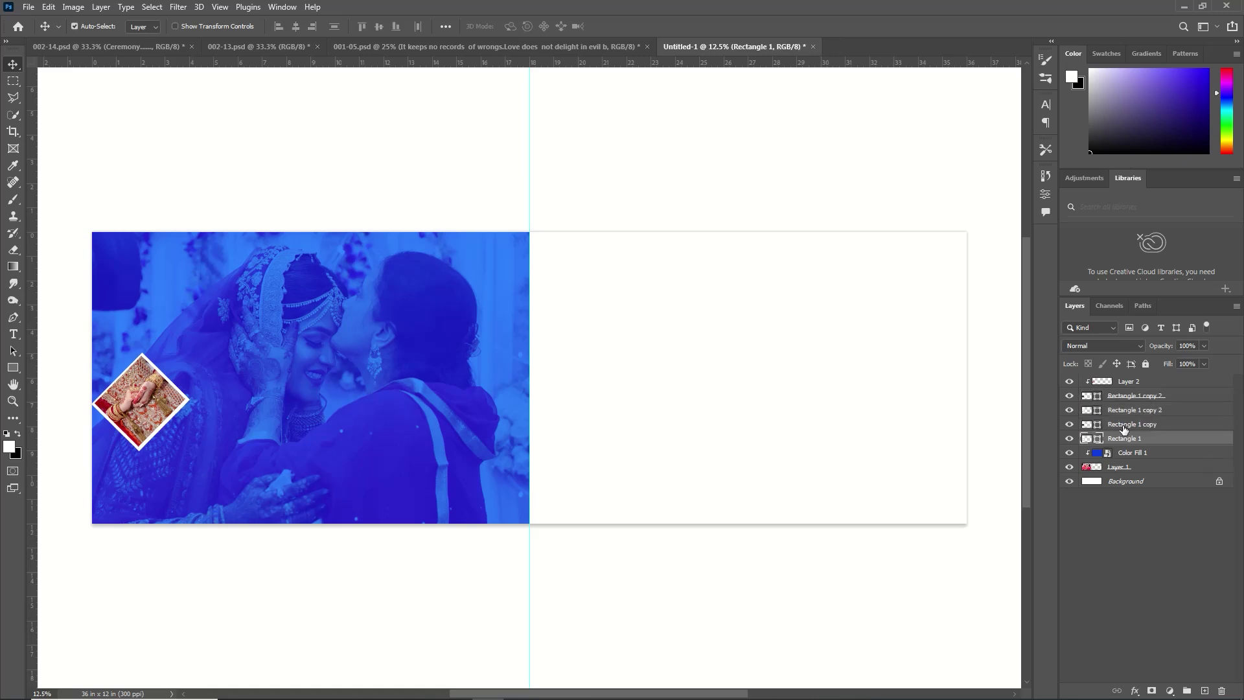
click(1124, 425)
ctrl+click(1123, 440)
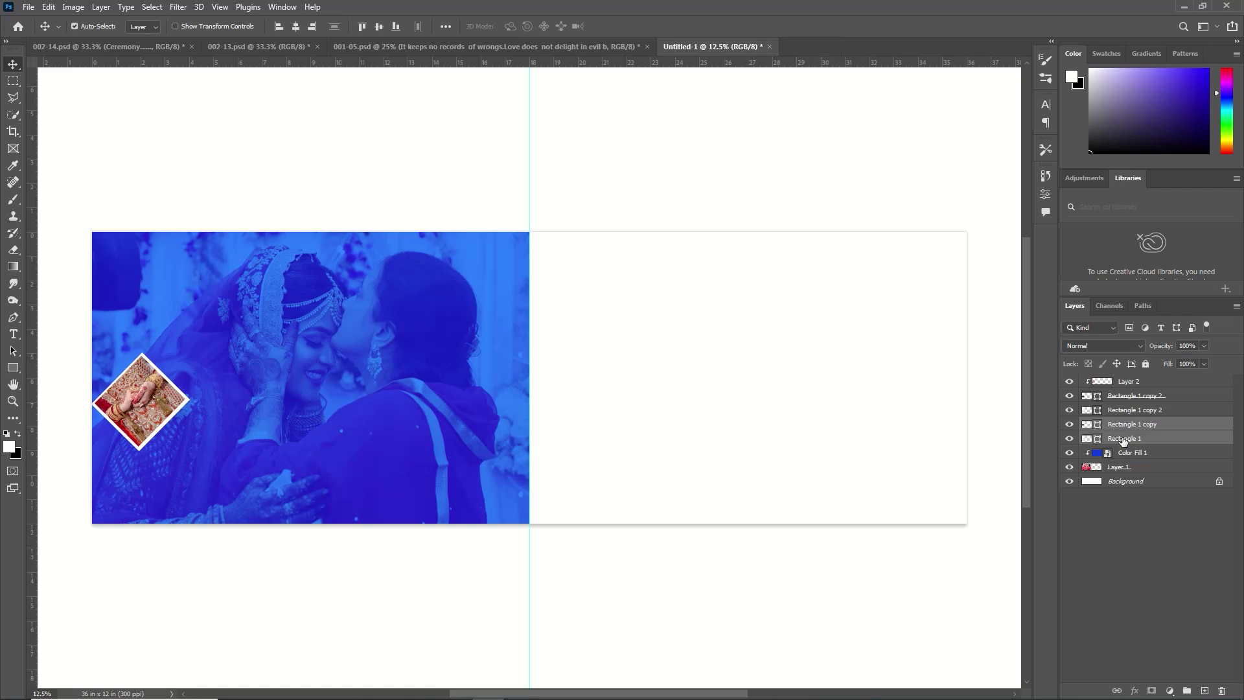
key(ctrl+t)
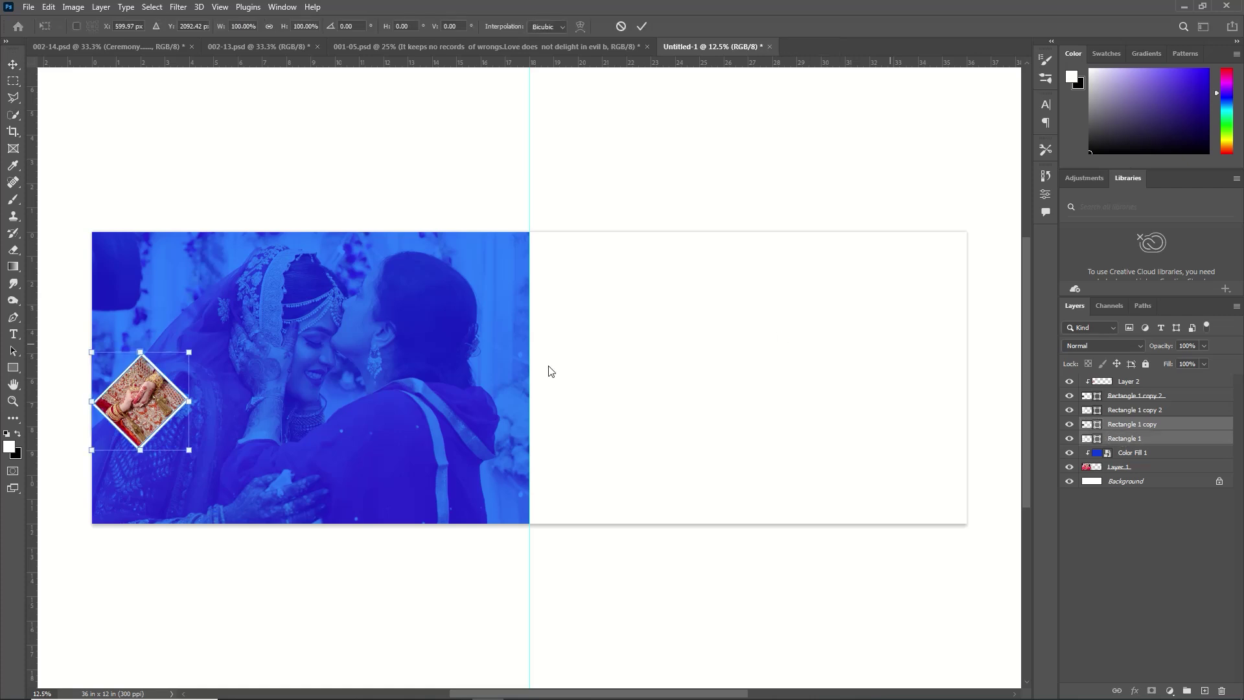
drag(157, 397, 225, 302)
drag(259, 356, 326, 422)
drag(259, 385, 206, 366)
click(642, 26)
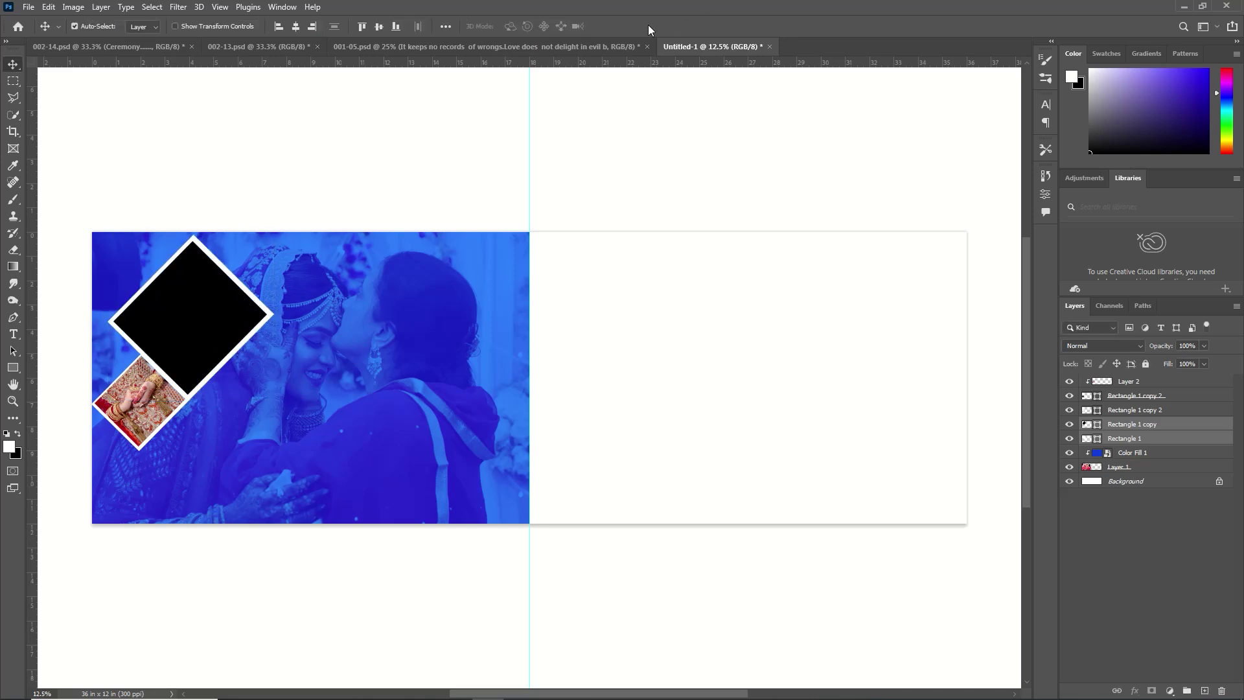
Open Pexels photo 5595733, transfer its whole image into the spread above Rectangle 1 copy, and close the source file without saving.
click(29, 6)
click(48, 34)
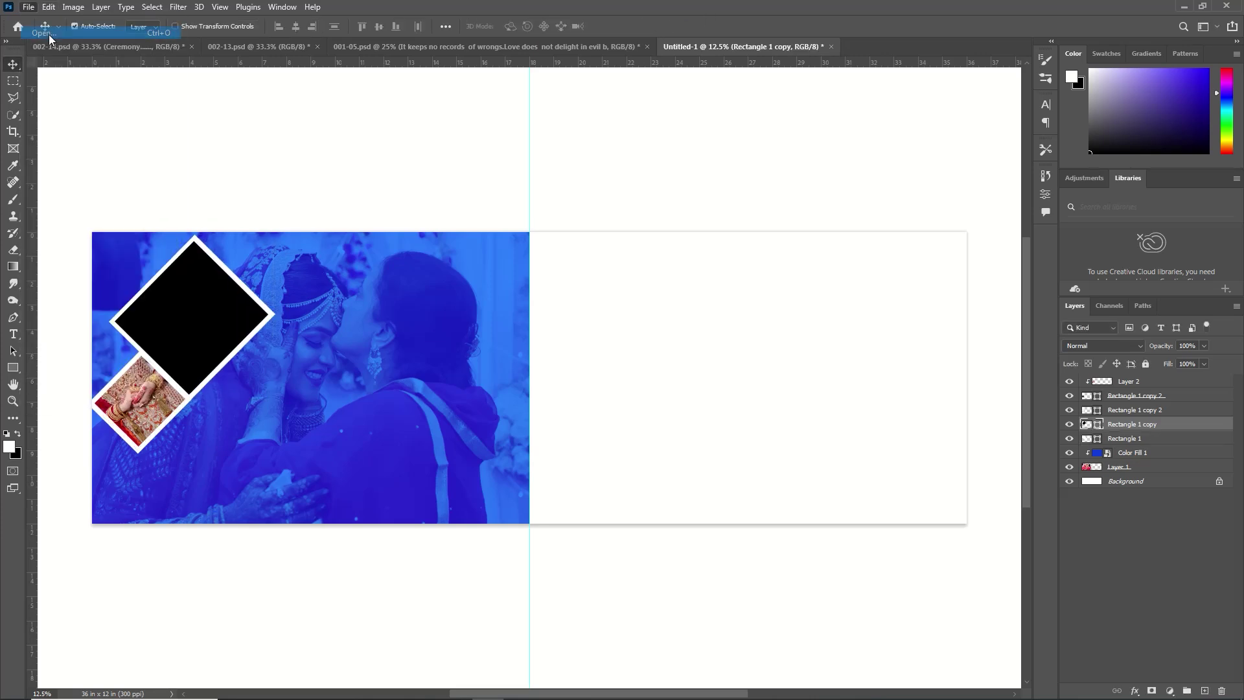
click(311, 146)
click(144, 122)
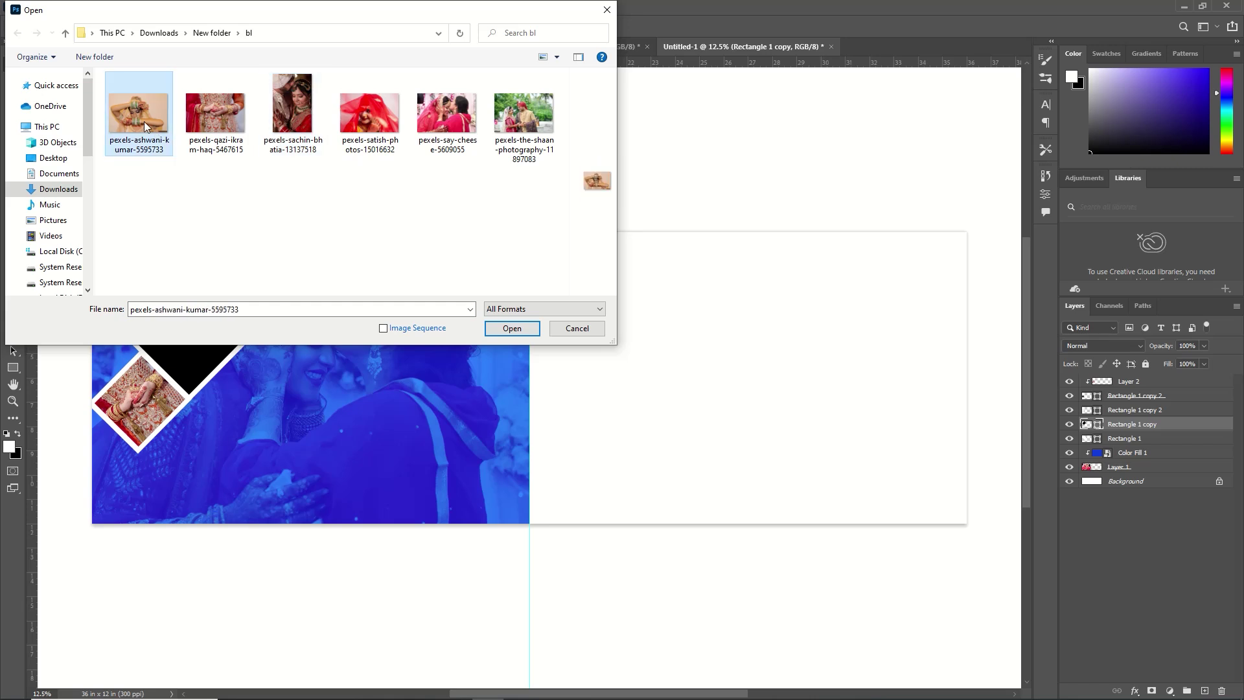
click(527, 330)
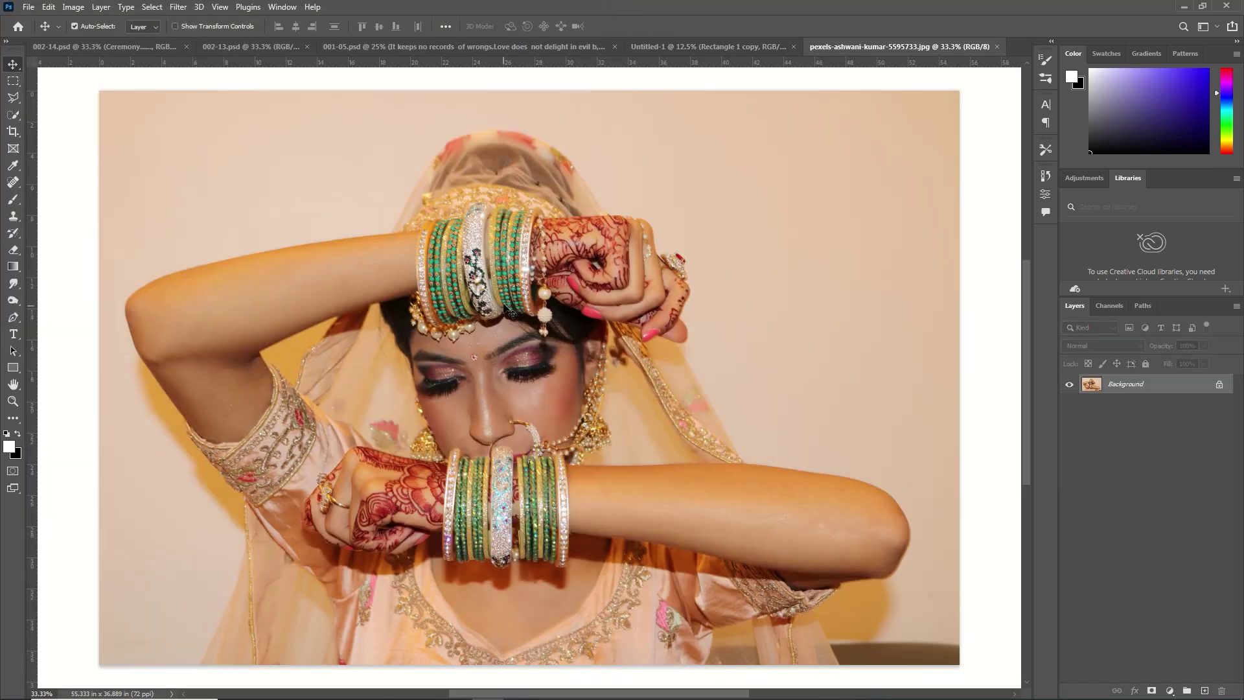
key(ctrl+BackSpace)
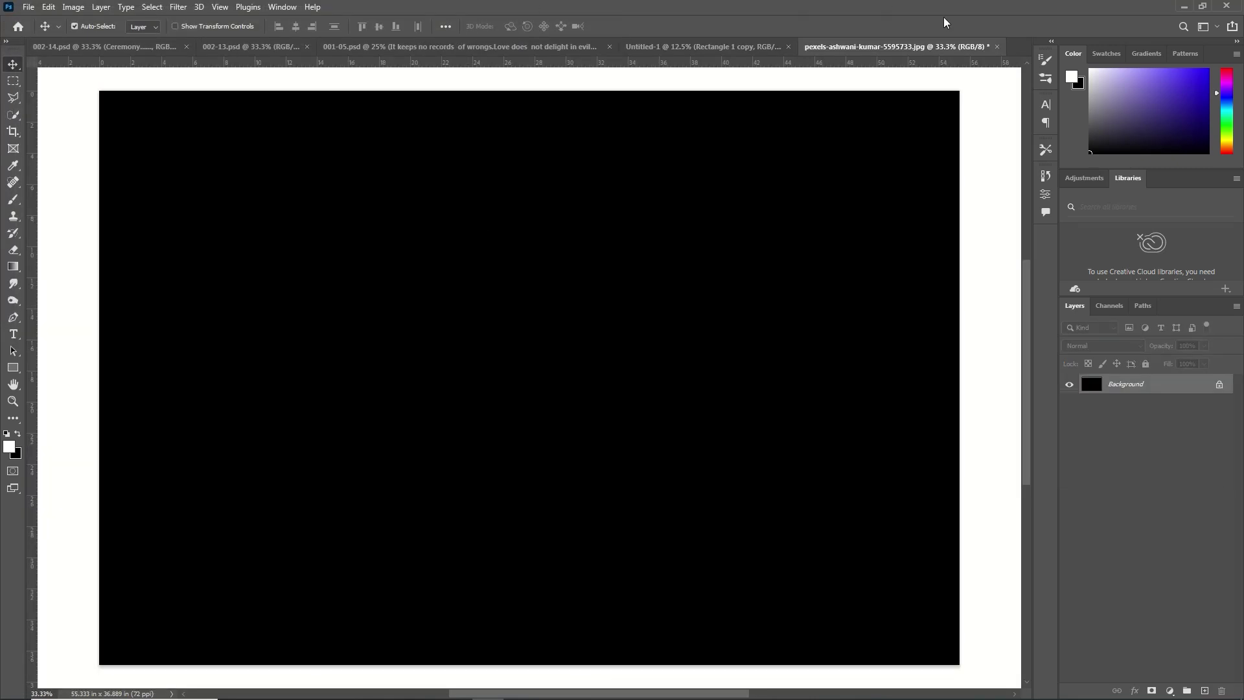
click(1000, 50)
click(628, 269)
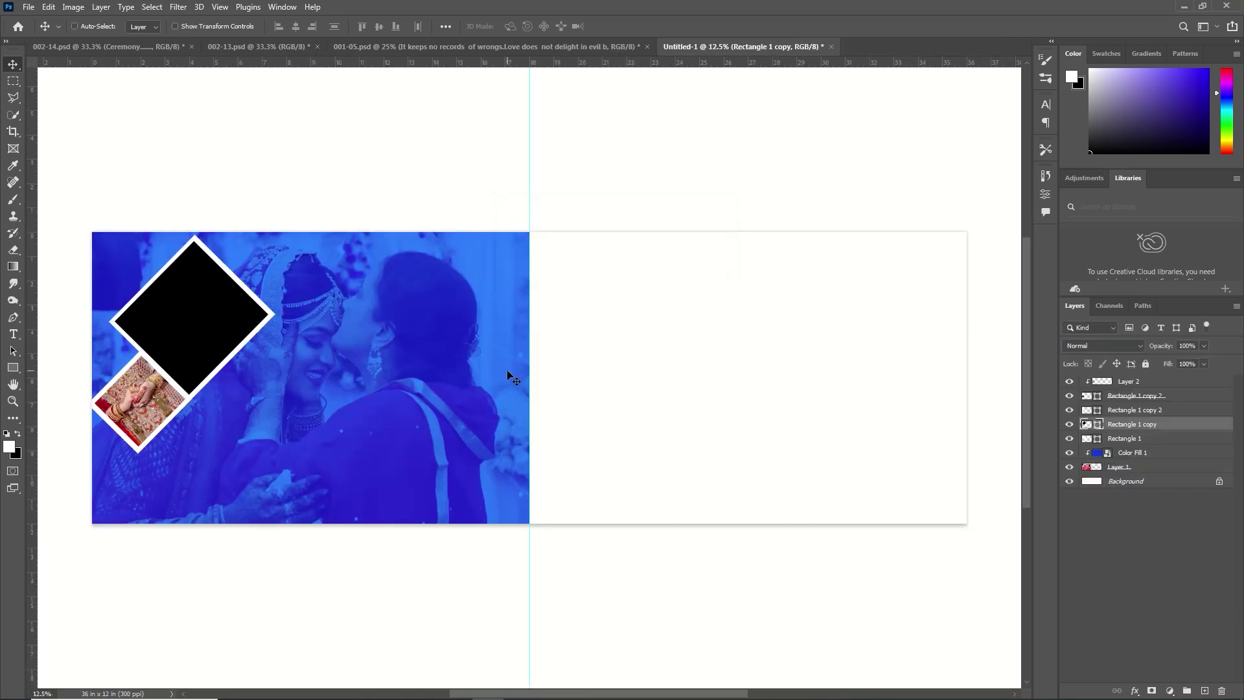
key(ctrl+v)
Shrink the pasted bride photo, rotate it to the diamond's angle, and position it over the large black diamond.
key(ctrl+t)
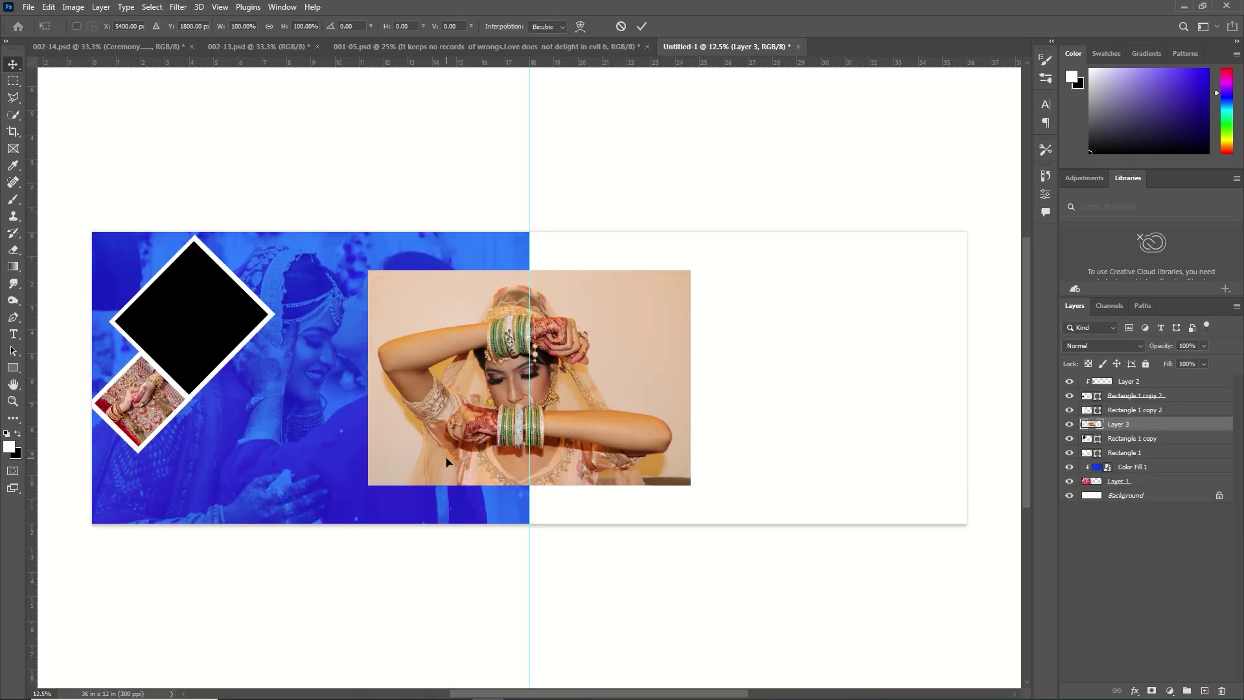
drag(368, 270, 492, 353)
drag(716, 326, 622, 260)
drag(615, 303, 605, 351)
drag(583, 437, 213, 298)
drag(238, 184, 232, 182)
key(Return)
Clip the bride photo to the large diamond, rotate it about 2.53°, and enlarge it to about 102.51% to fill the frame.
right_click(1190, 424)
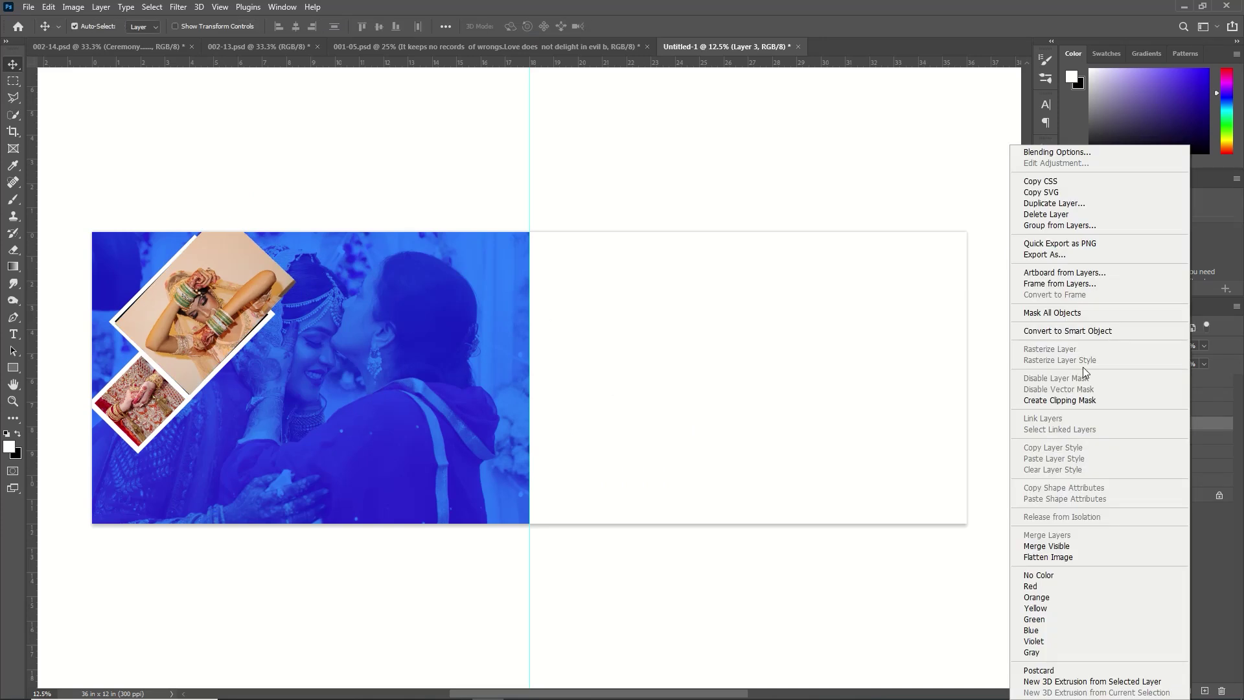
click(1069, 400)
key(ctrl+t)
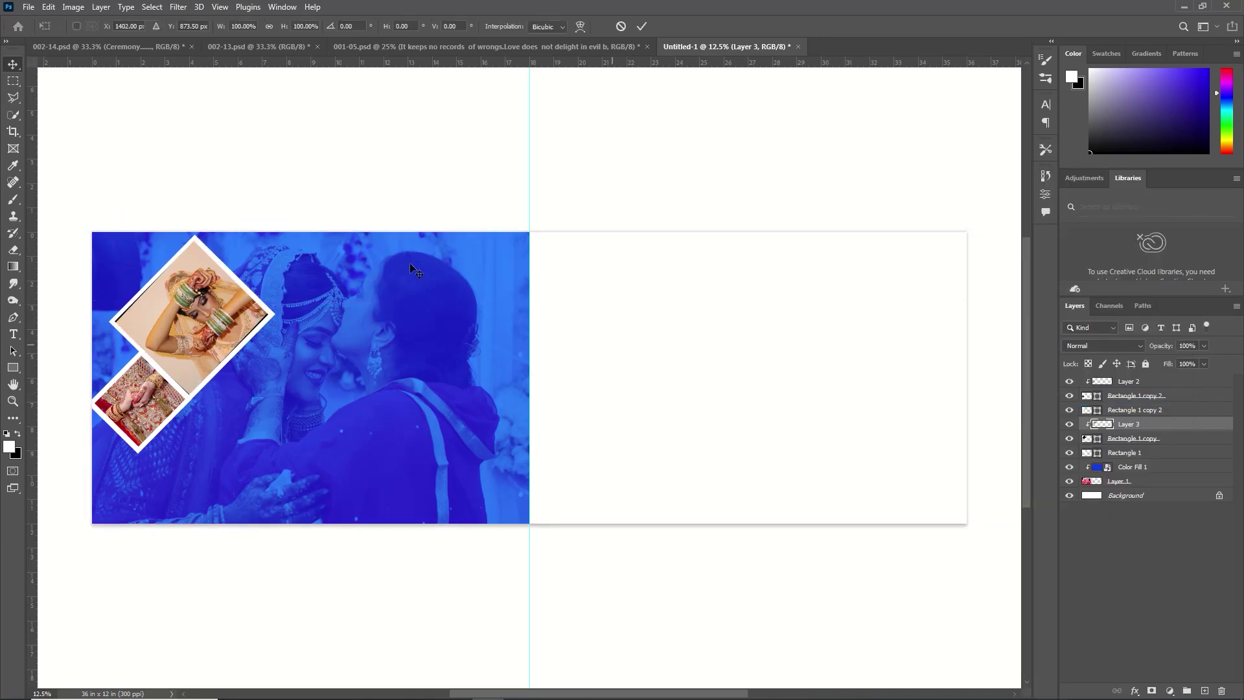
drag(323, 184, 326, 190)
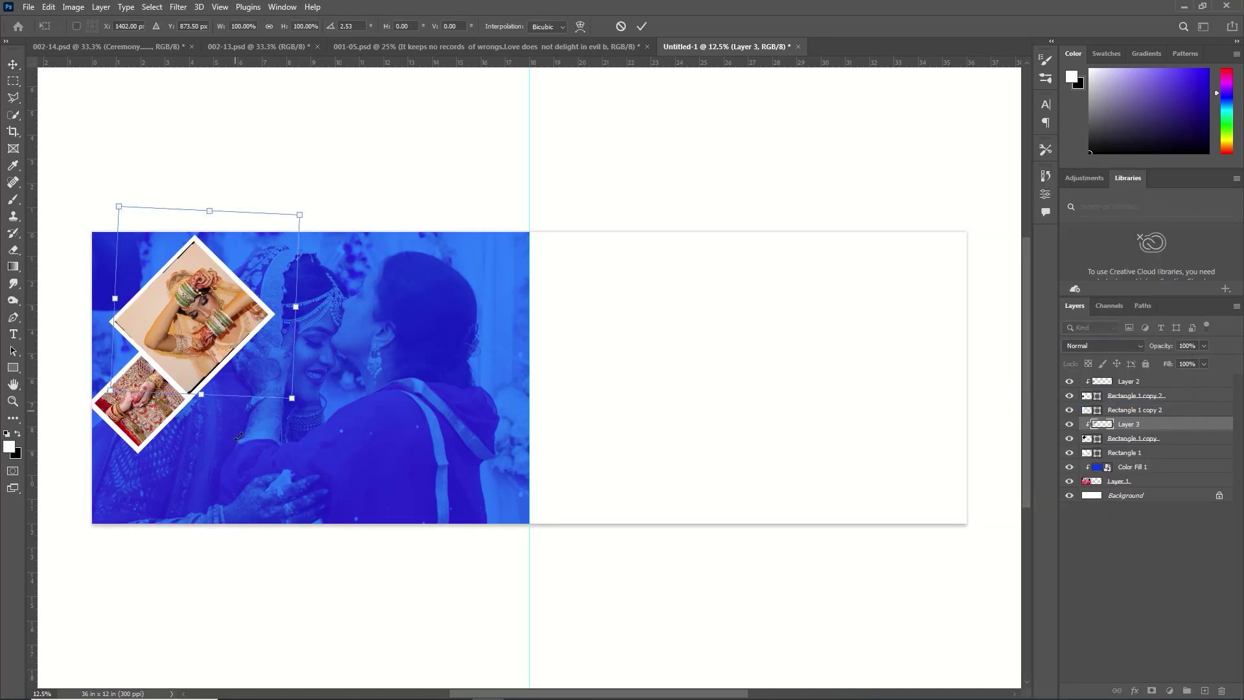
drag(293, 402, 299, 407)
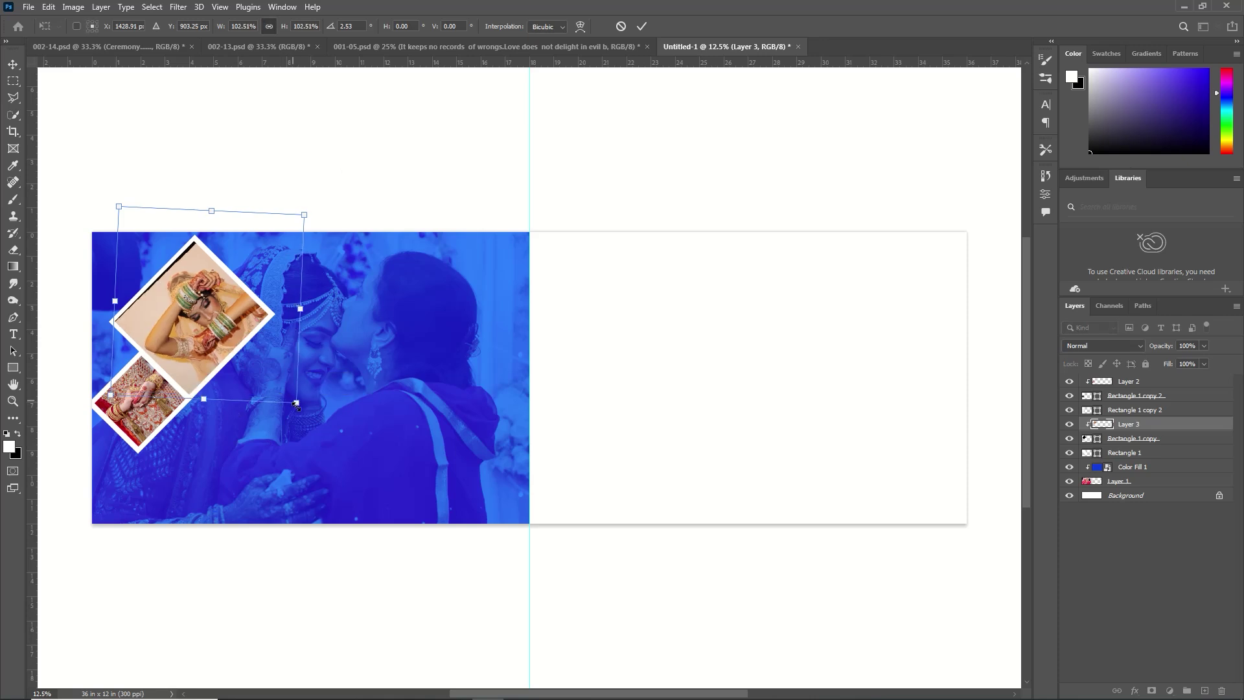
click(641, 26)
Duplicate the large frame's white Rectangle 1 and black Rectangle 1 copy layers.
click(211, 378)
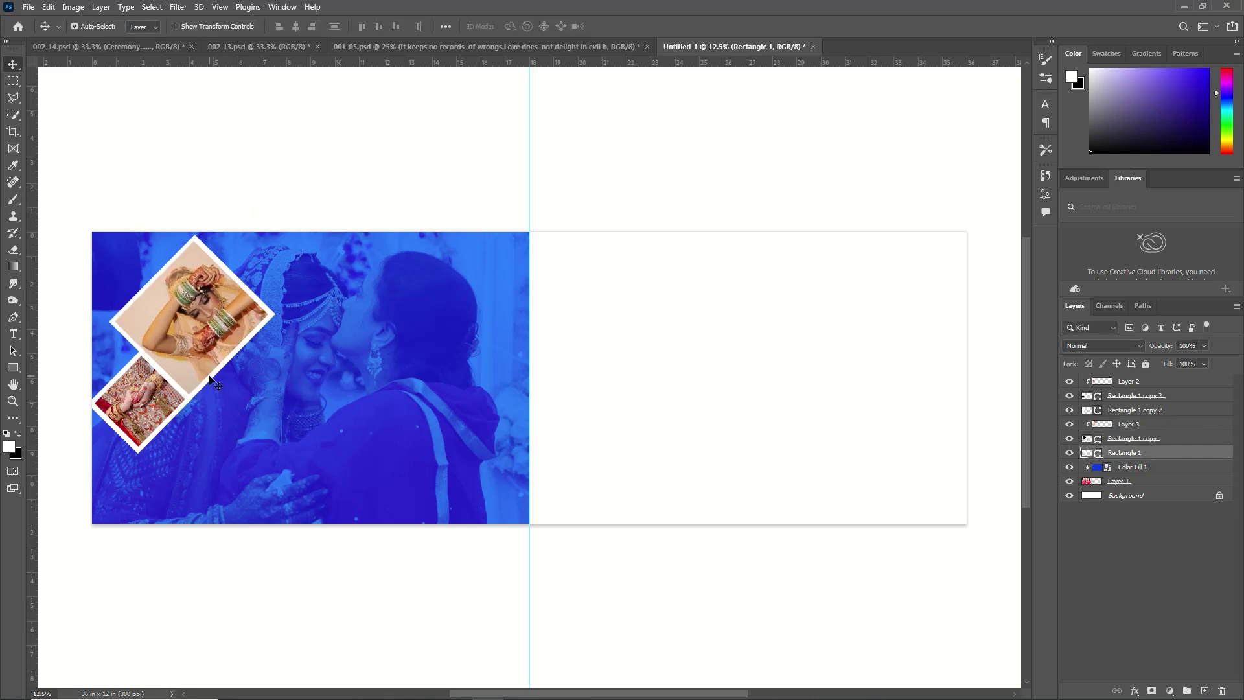
shift+click(1150, 440)
key(ctrl+j)
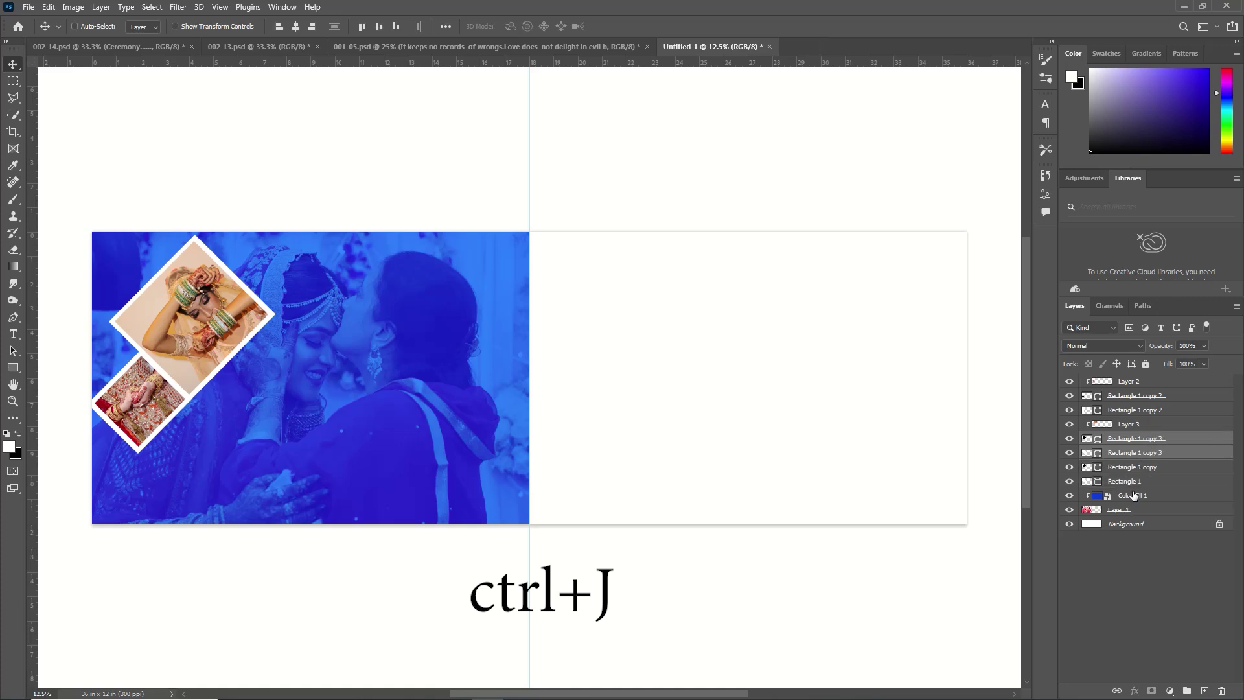
Enlarge the original Rectangle 1 and Rectangle 1 copy diamonds further and place them below and to the right of the two framed photos.
click(1105, 481)
click(1113, 467)
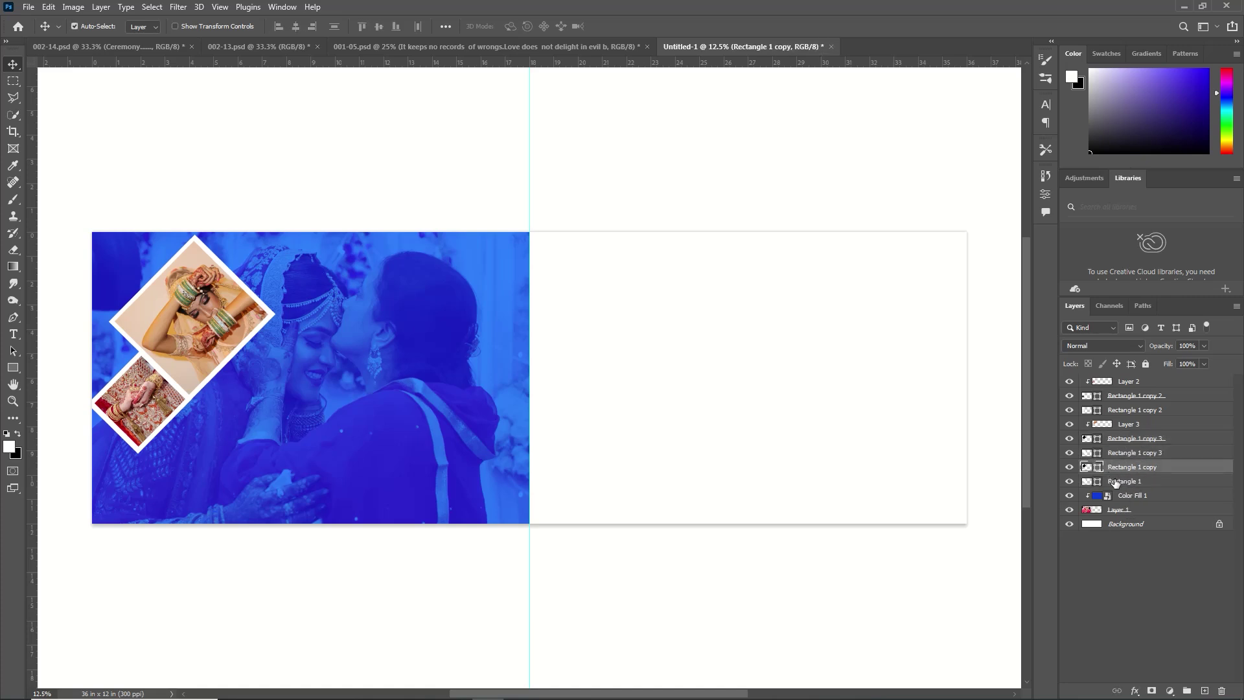
shift+click(1115, 483)
key(ctrl+t)
drag(255, 363, 334, 518)
drag(333, 426, 351, 425)
key(Return)
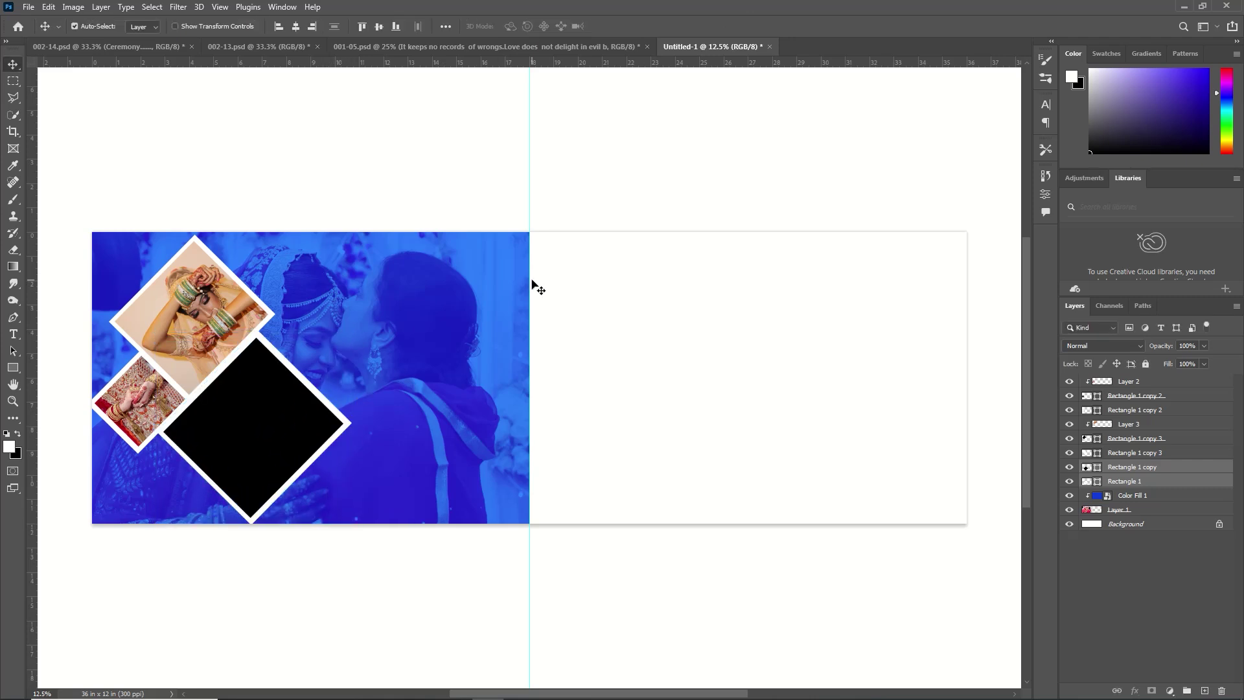
Nudge the new large diamond and its white border left and up, close against the neighbouring frames.
key(shift+Left)
key(shift+Left)
key(shift+Left)
key(shift+Left)
key(shift+Left)
key(shift+Left)
key(shift+Left)
key(shift+Left)
key(shift+Up)
key(shift+Up)
key(shift+Up)
key(shift+Up)
key(shift+Up)
key(shift+Up)
Bring the photo pexels-the-shaan-photography-11897083 into the album spread as a new layer and close its source file without saving.
click(28, 7)
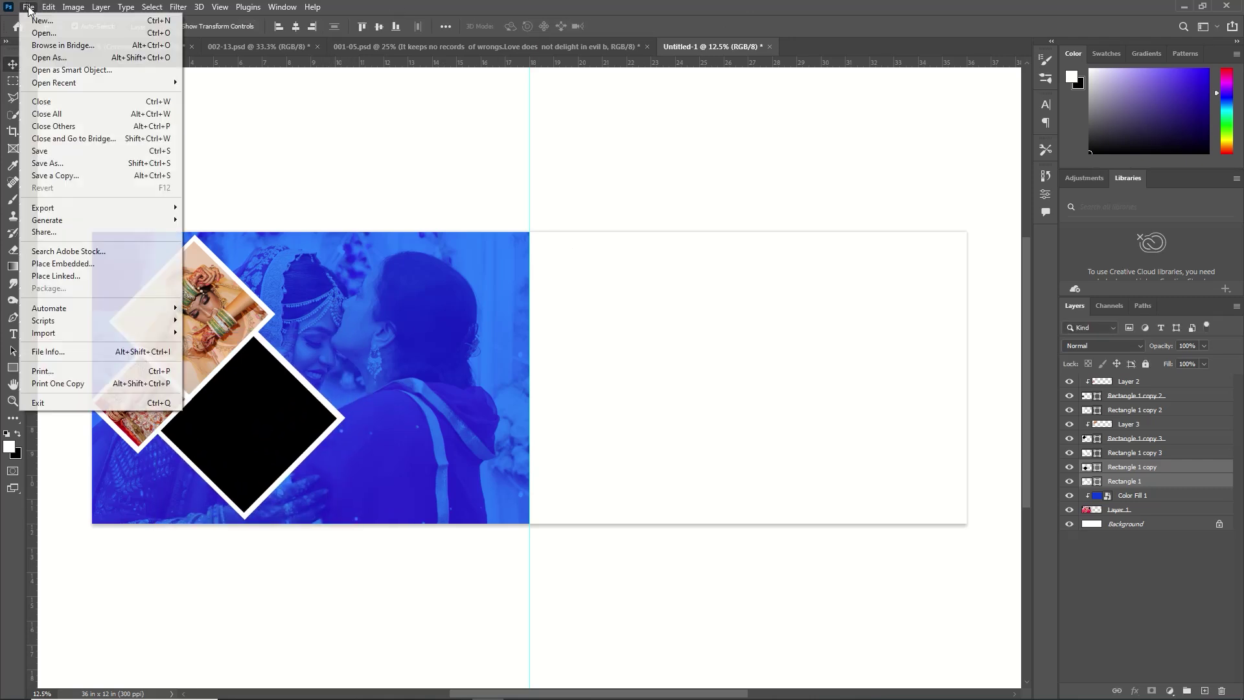
click(29, 35)
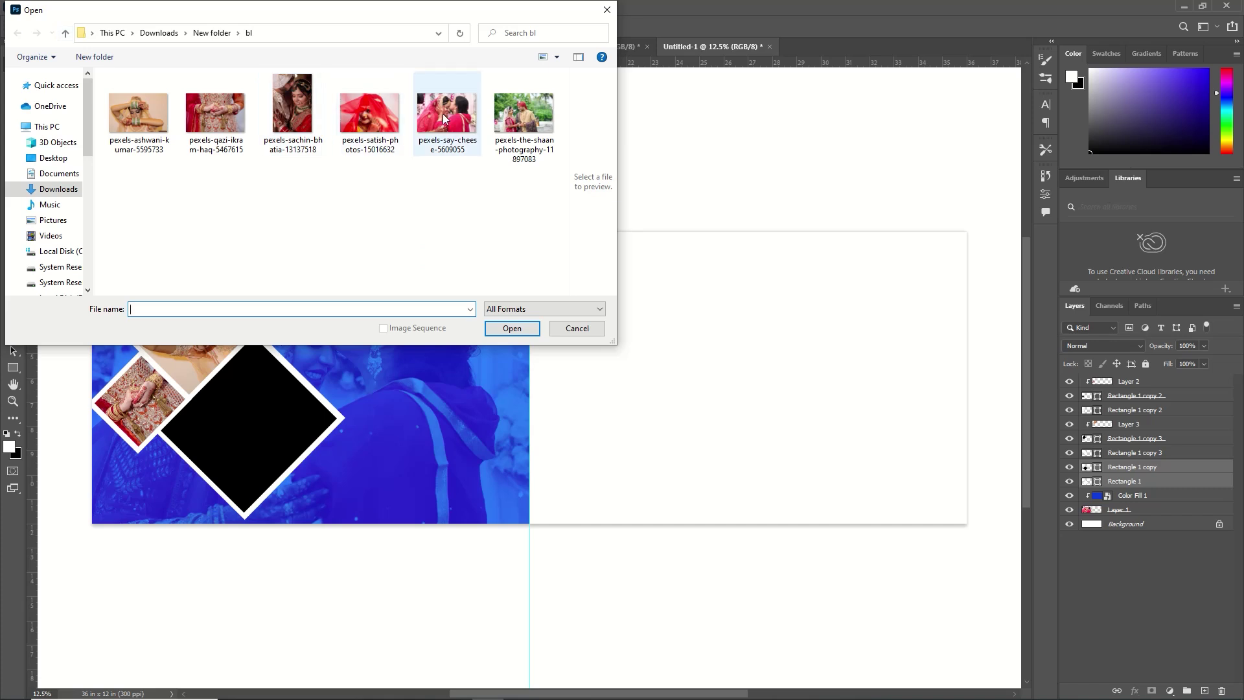
click(521, 121)
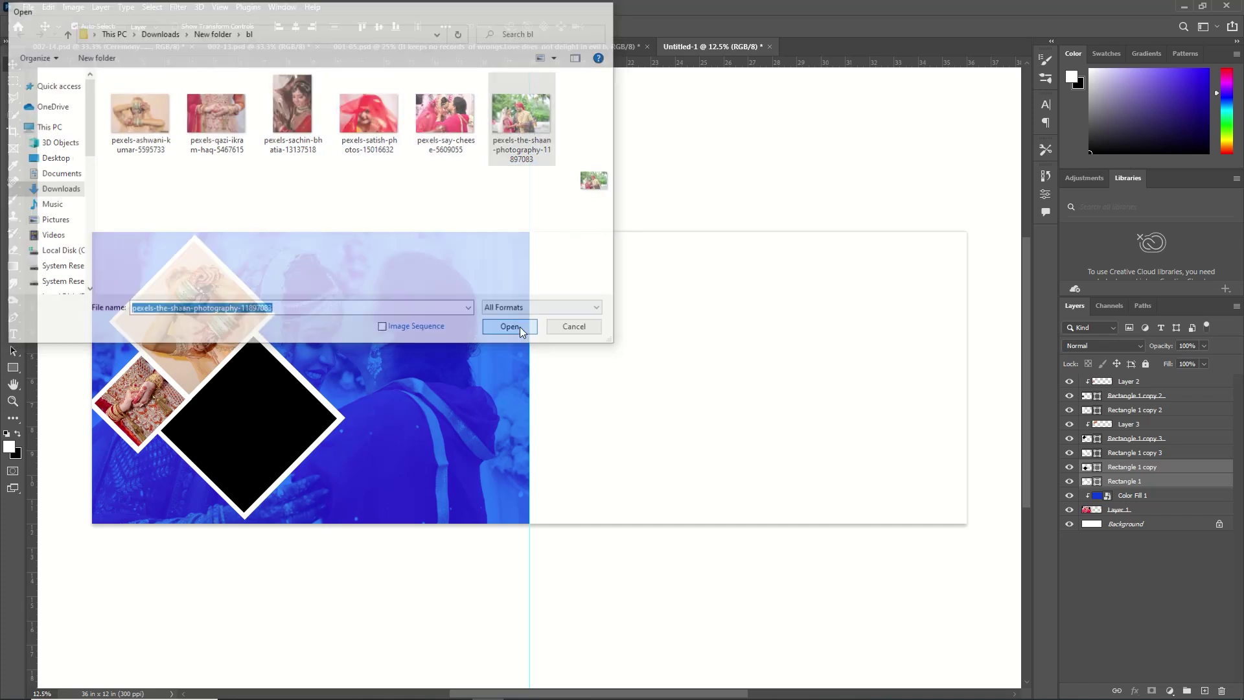
click(520, 327)
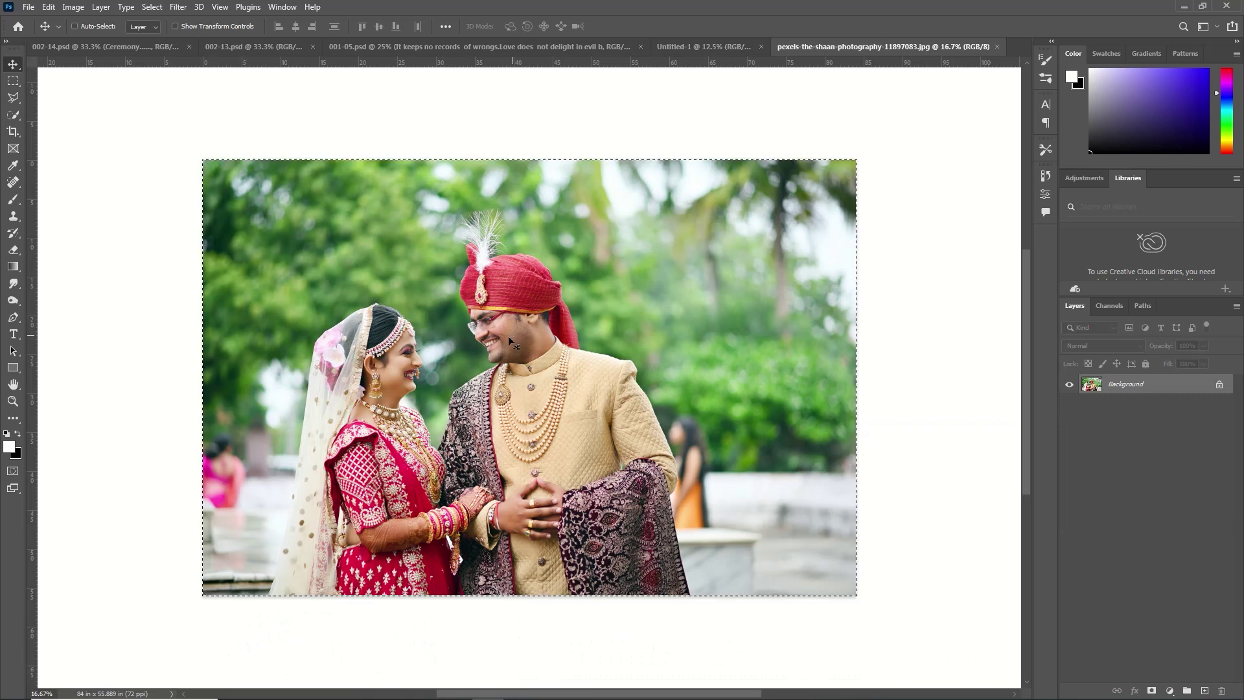
key(ctrl+BackSpace)
click(997, 47)
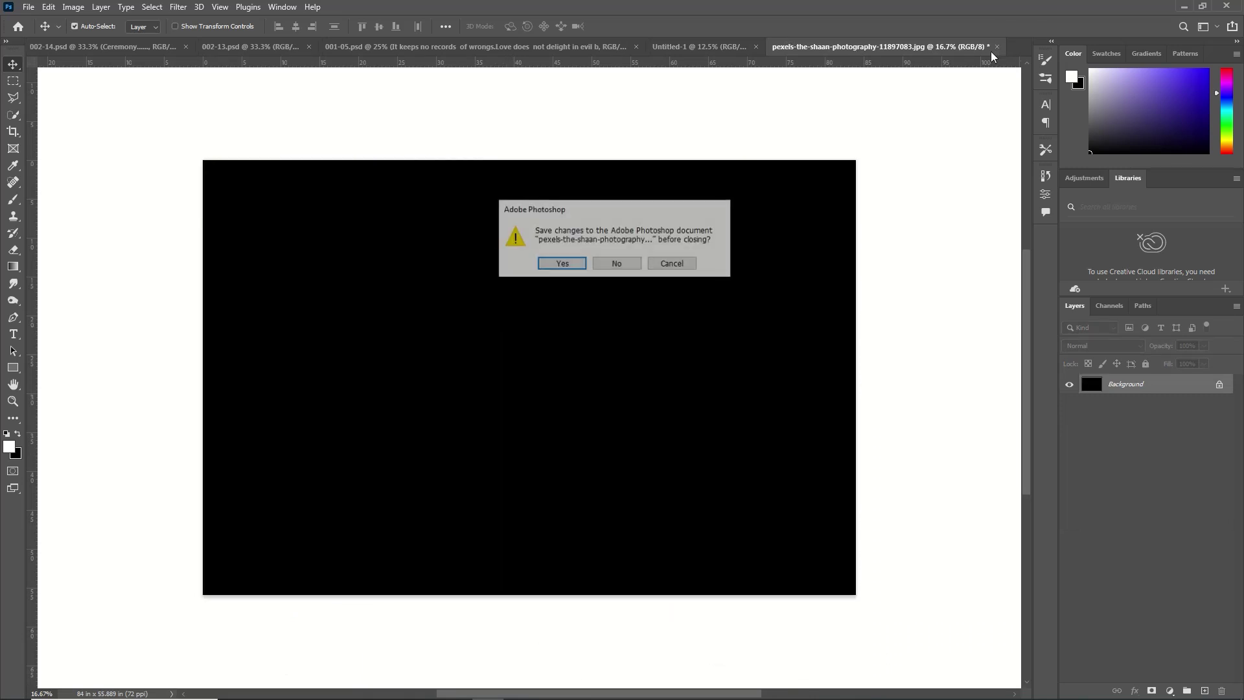
click(618, 268)
key(ctrl+v)
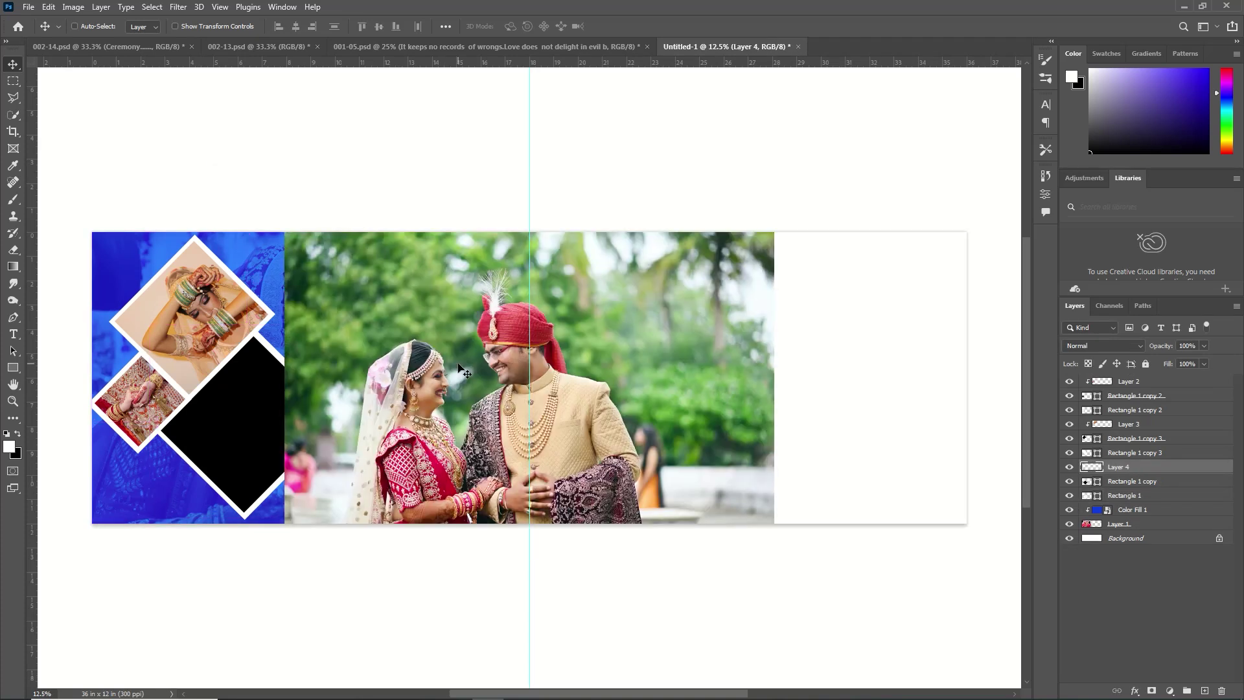
Scale the couple photo to about 44.64%, rotate it about -46.86°, and place it over the black diamond.
key(ctrl+t)
drag(774, 231, 533, 390)
drag(542, 376, 428, 309)
drag(462, 420, 338, 339)
drag(310, 247, 305, 274)
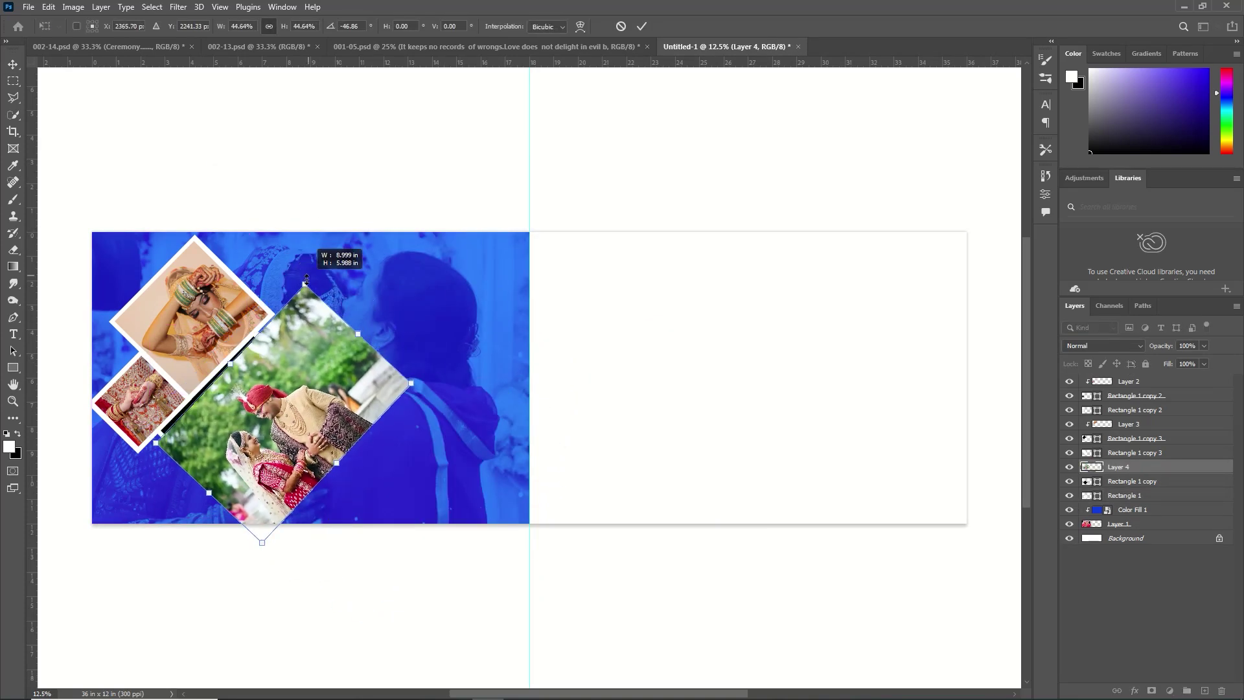
key(Return)
Clip the couple photo to the large black diamond and shift it left until it fills the frame.
right_click(1190, 466)
click(1063, 398)
key(ctrl+t)
drag(284, 439, 256, 440)
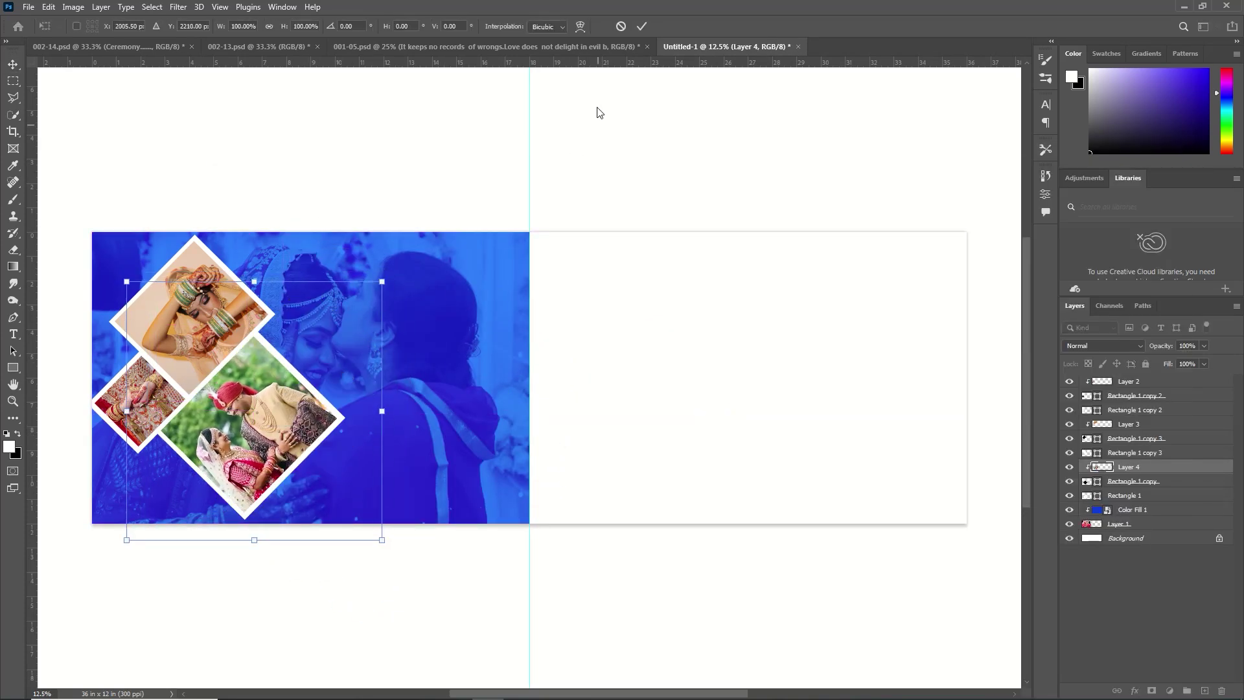
click(648, 26)
Duplicate the white Rectangle 1 and black Rectangle 1 copy layers of the couple photo's frame.
click(1125, 495)
shift+click(1122, 482)
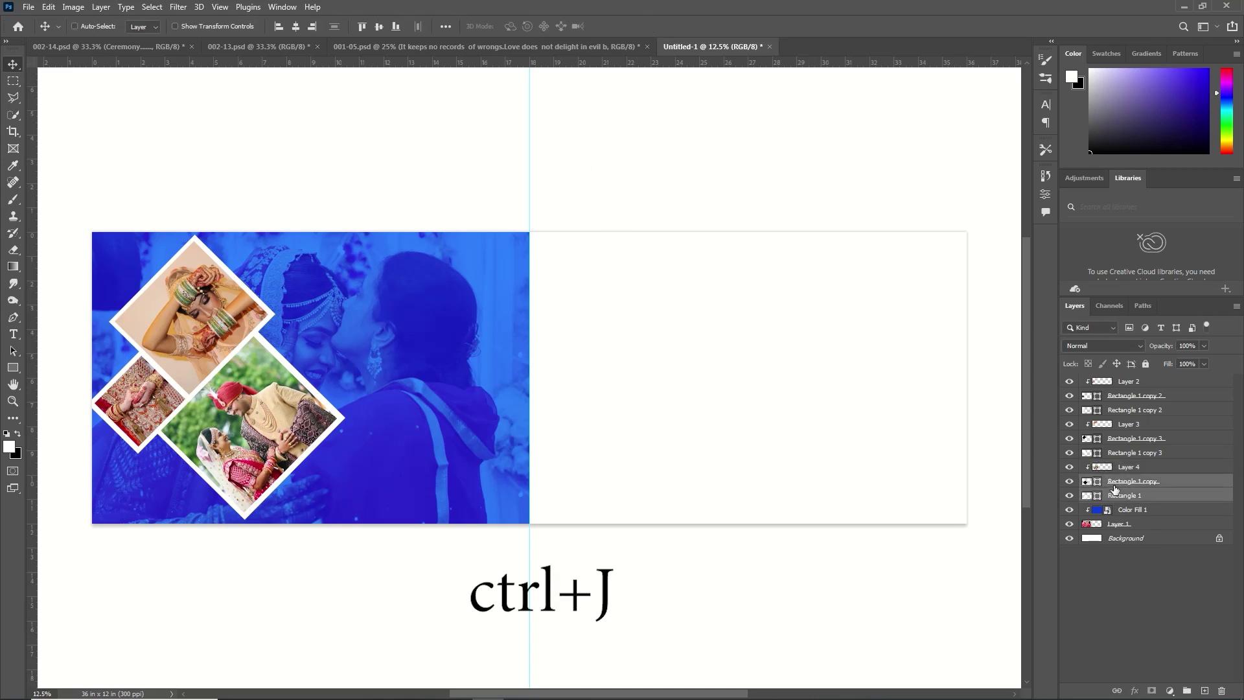
key(ctrl+j)
Shrink the original Rectangle 1 and Rectangle 1 copy diamonds to about 61.56% and fit them at the upper right of the framed photos.
click(1120, 523)
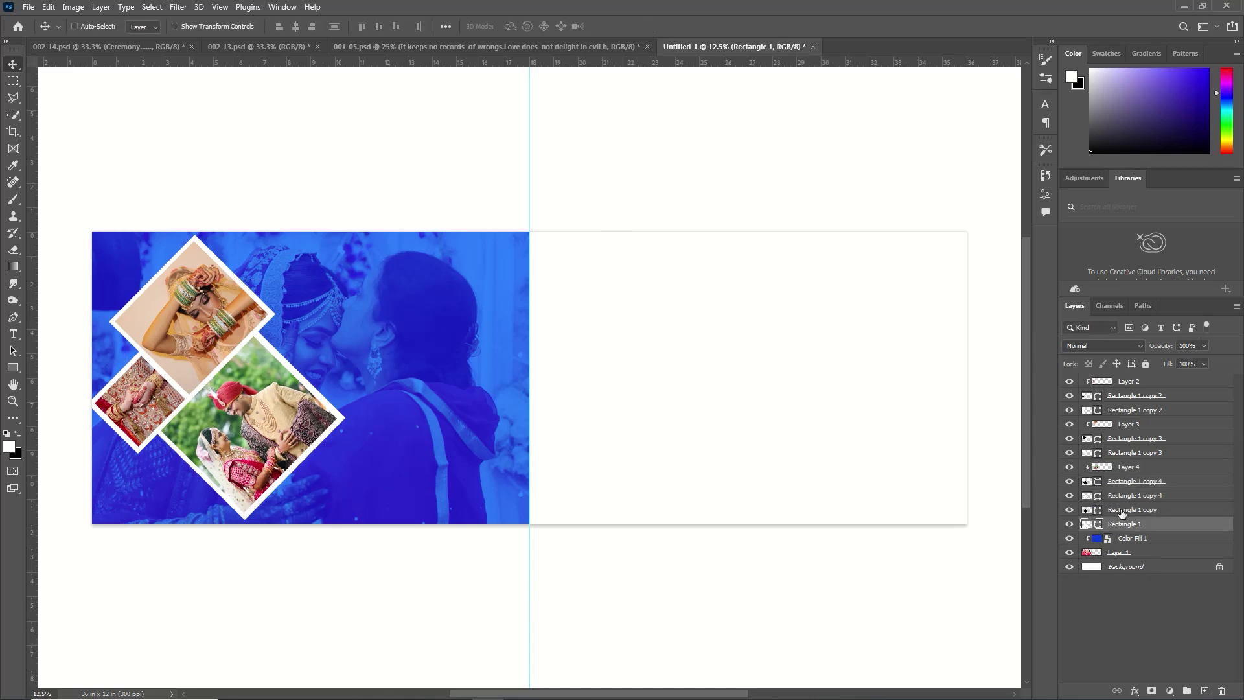
shift+click(1123, 512)
key(ctrl+t)
drag(401, 356, 412, 367)
drag(372, 316, 329, 347)
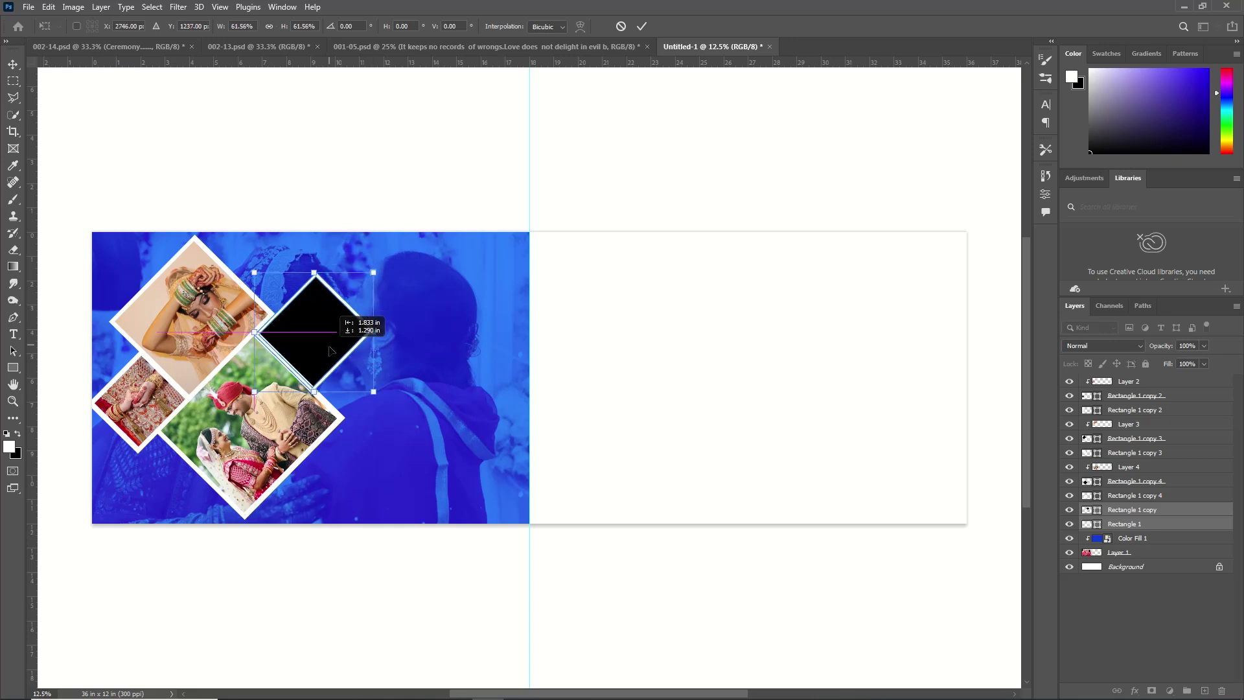
key(shift+Left)
key(shift+Up)
key(shift+Down)
click(642, 27)
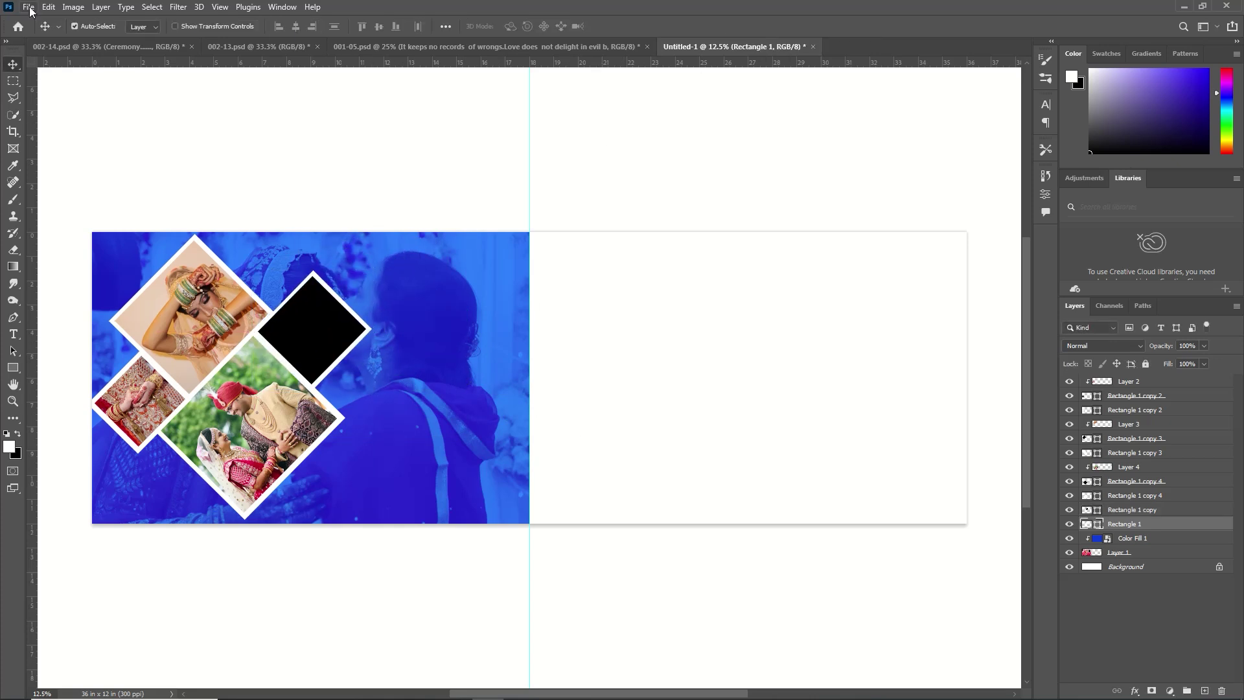
Bring the photo pexels-say-cheese-5609055 into the album spread as a new layer and close its source file without saving.
click(30, 7)
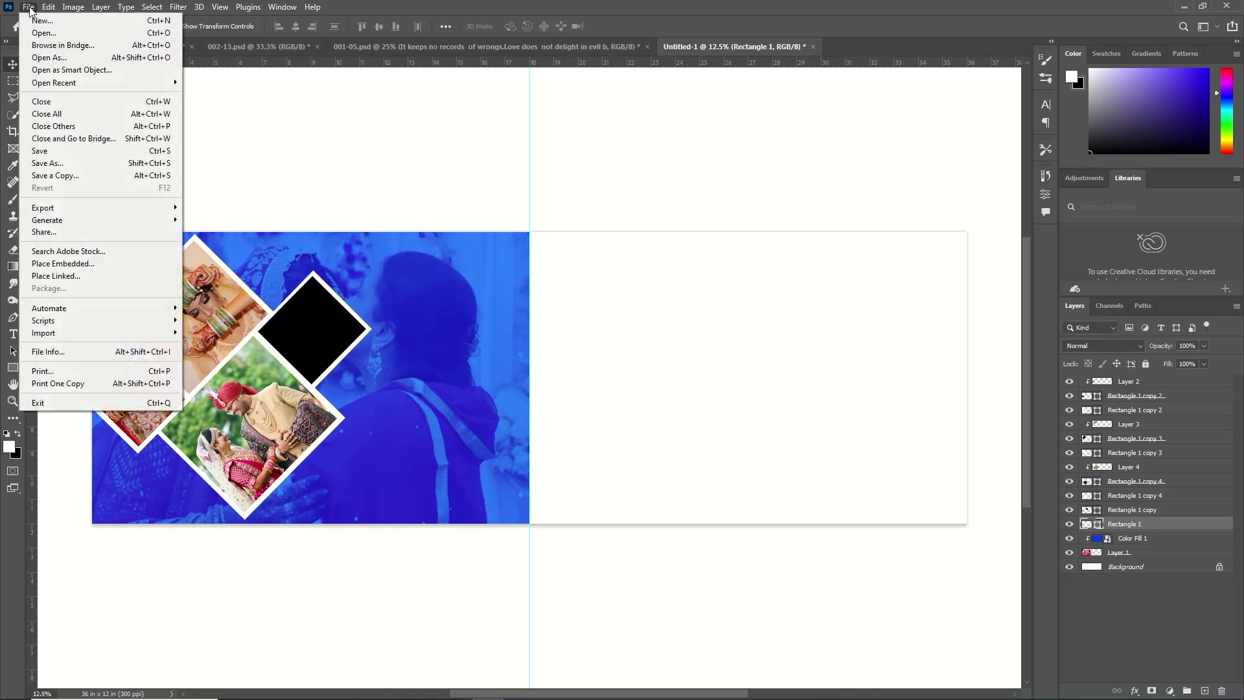
click(57, 34)
click(447, 114)
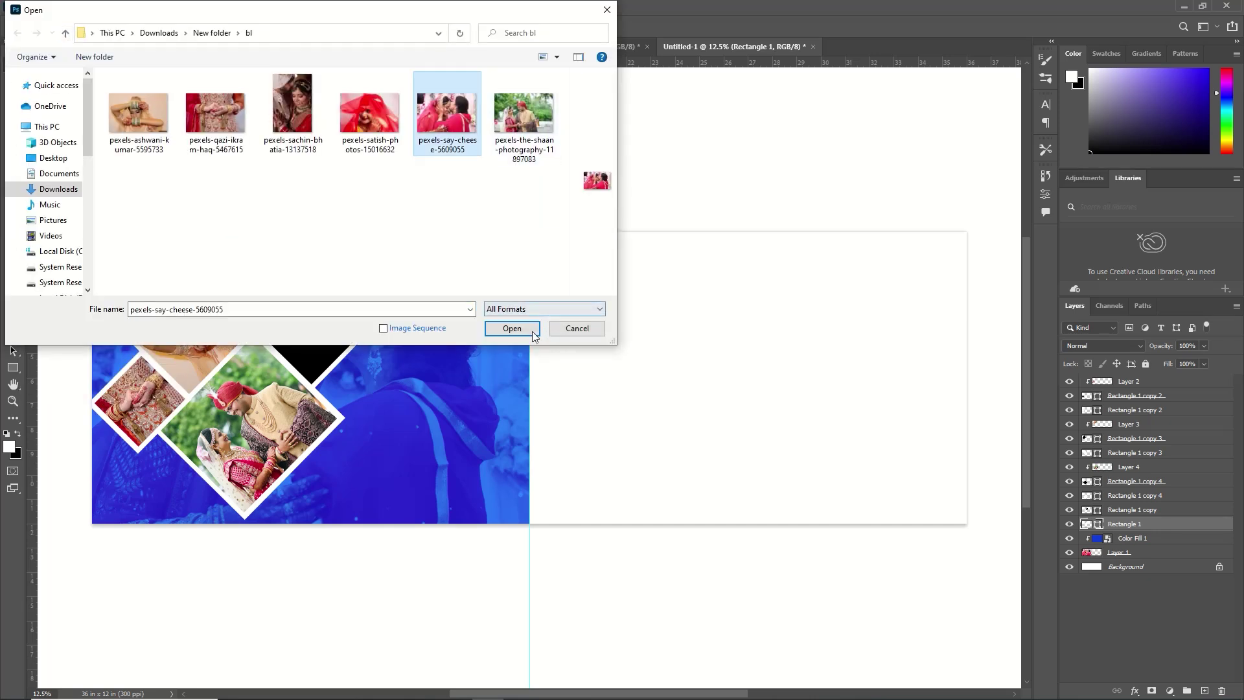
click(512, 329)
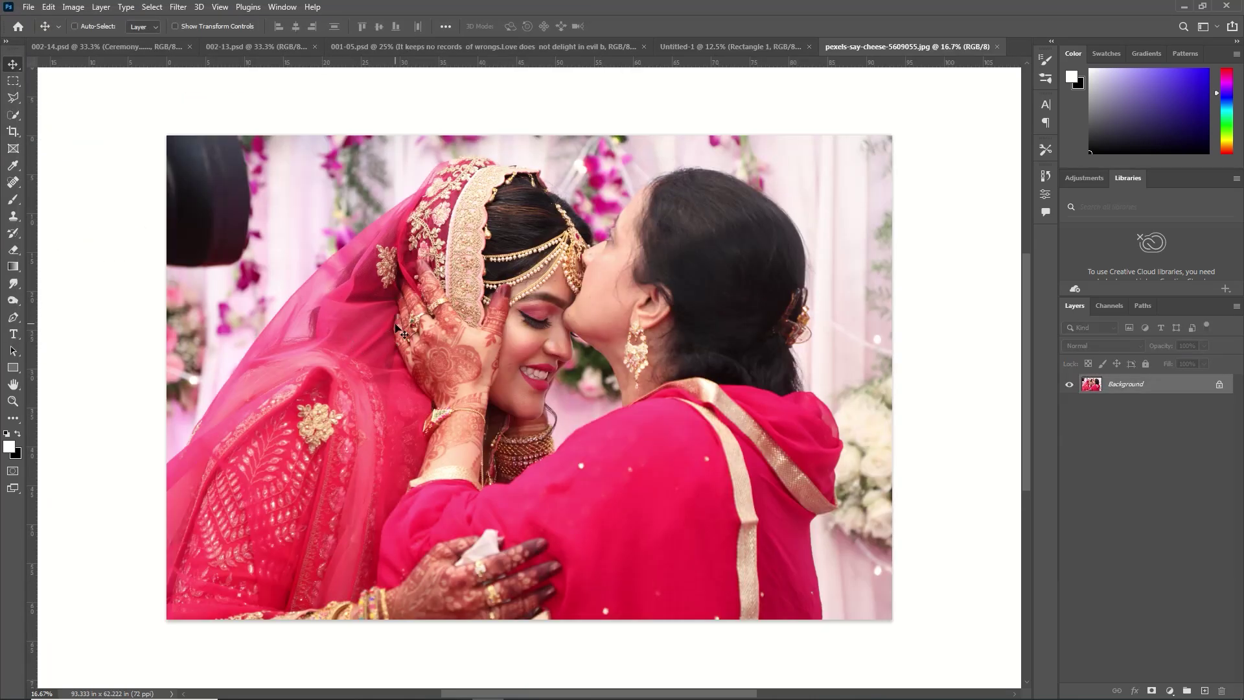
key(ctrl+BackSpace)
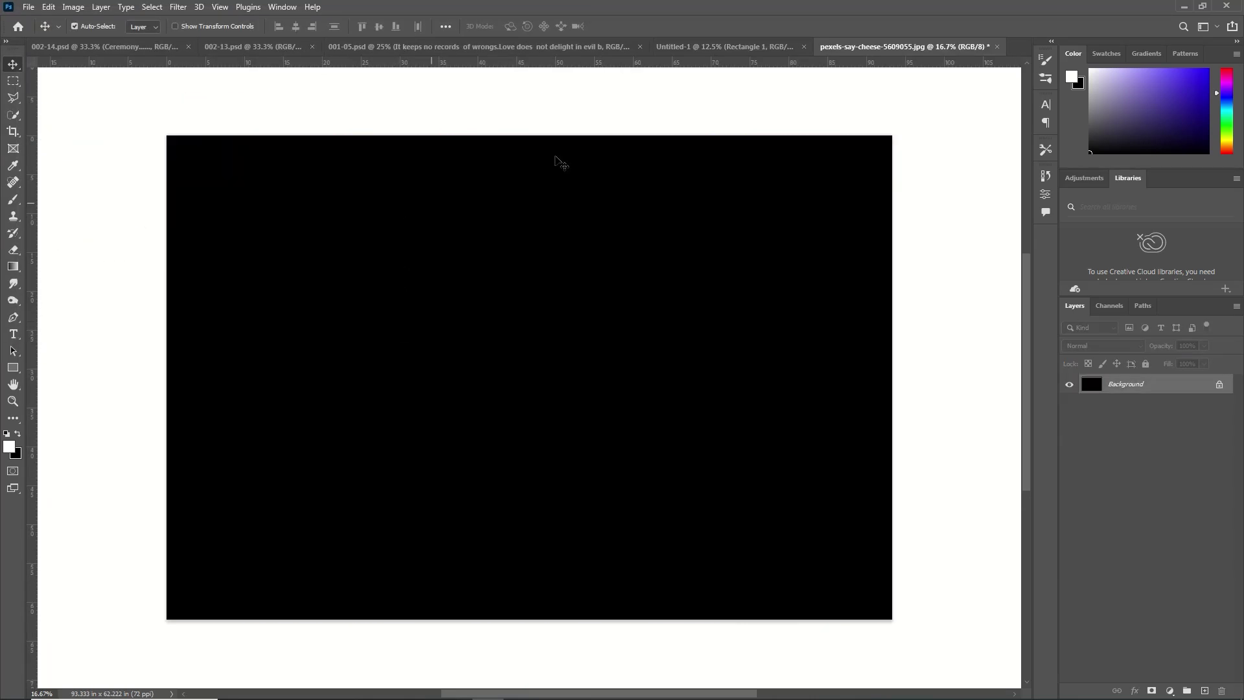
click(997, 48)
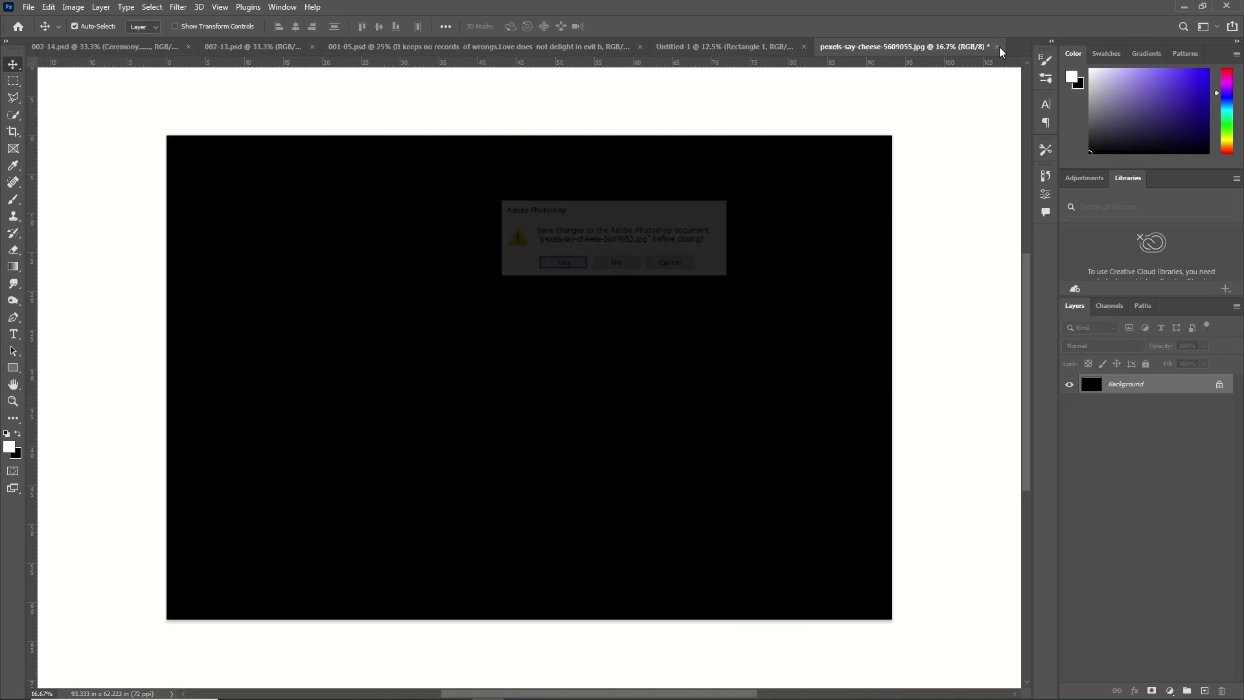
click(625, 266)
key(ctrl)
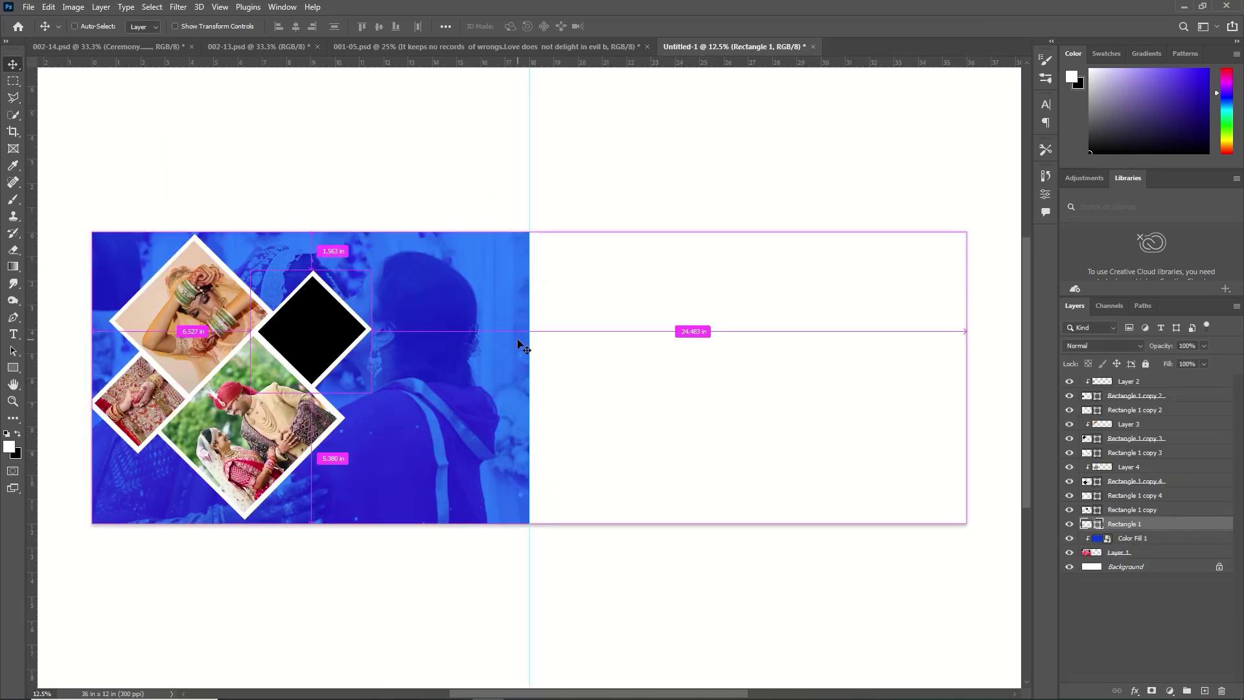
key(ctrl+v)
Scale the kiss photo to about 26.43%, tilt it counterclockwise over the small diamond, and move its layer above Rectangle 1 copy.
key(ctrl+t)
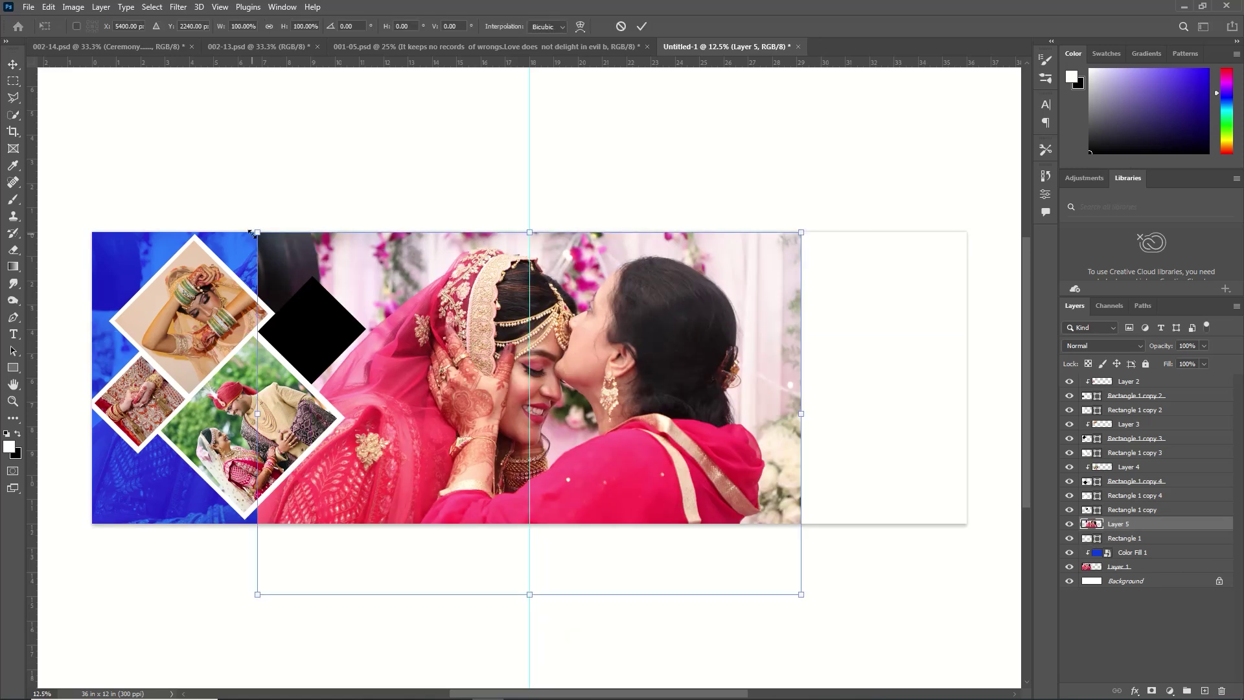
drag(430, 282, 365, 237)
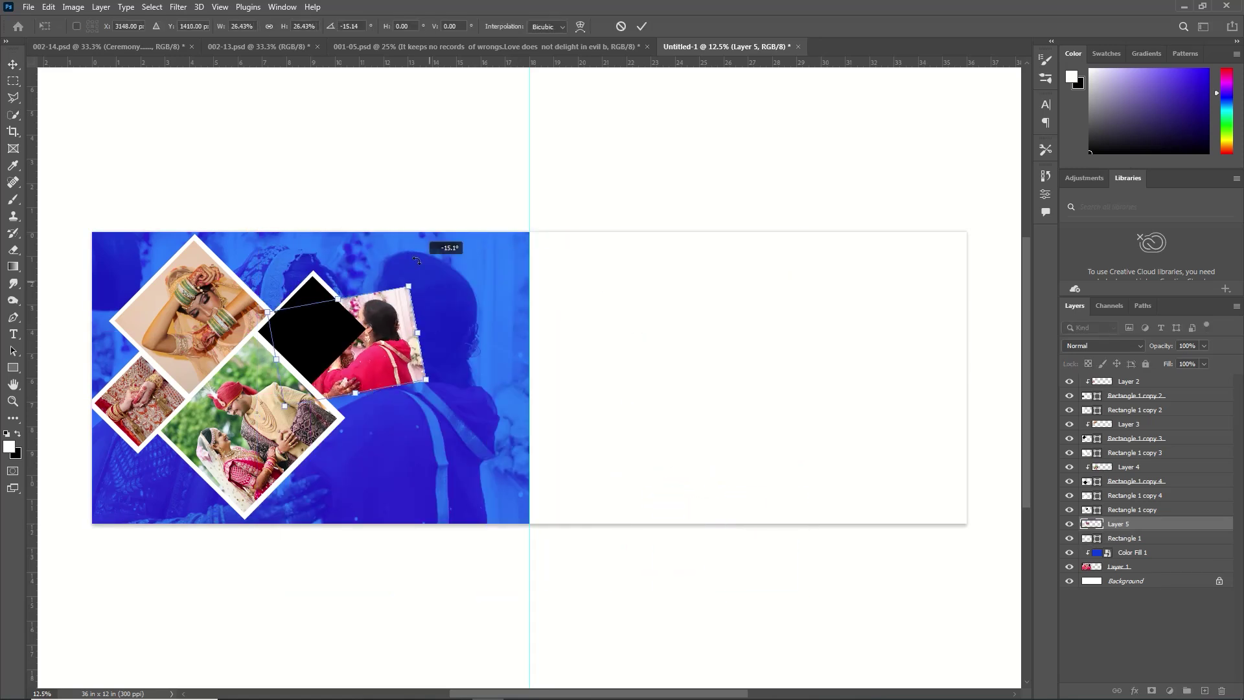
key(Return)
drag(1134, 524, 1133, 507)
key(ctrl+t)
drag(428, 219, 388, 267)
key(Return)
Clip the kiss photo to the small black diamond and shift it slightly left within the frame.
right_click(1207, 510)
click(1082, 400)
key(ctrl+t)
drag(329, 330, 317, 329)
click(642, 27)
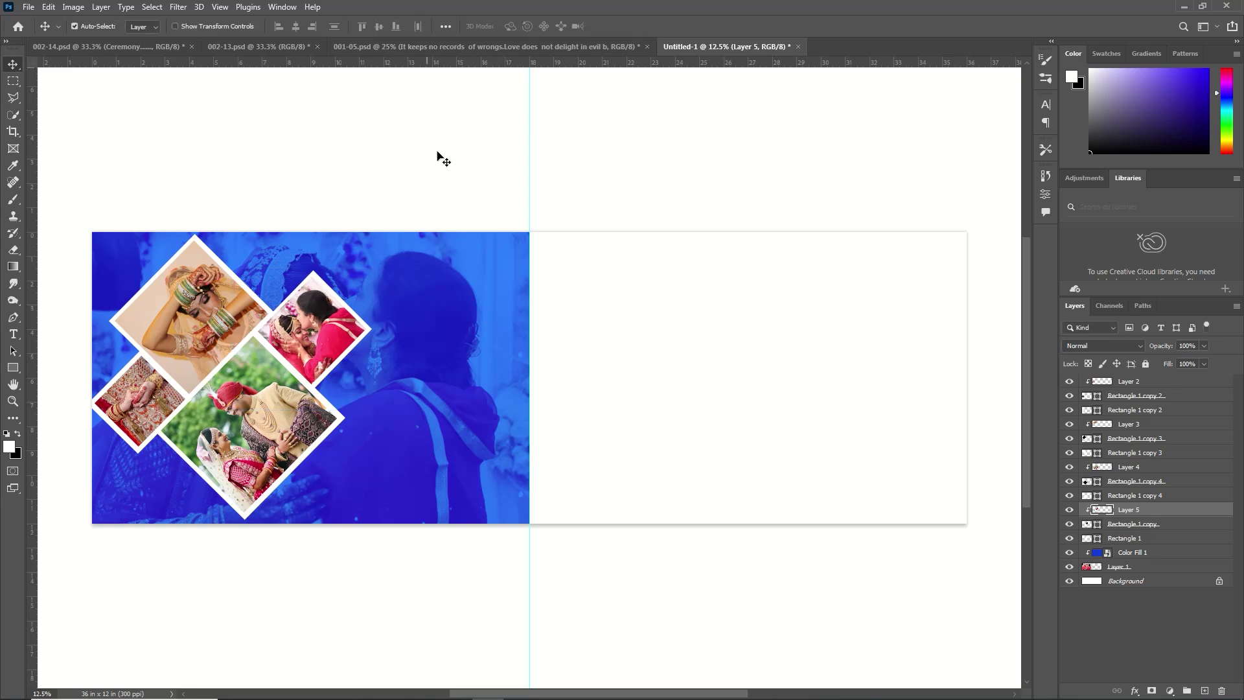
Replace the Layer 1 background photo with pexels-satish-photos-15016632, pasted beneath the blue color fill, and discard the source file's changes.
click(1144, 570)
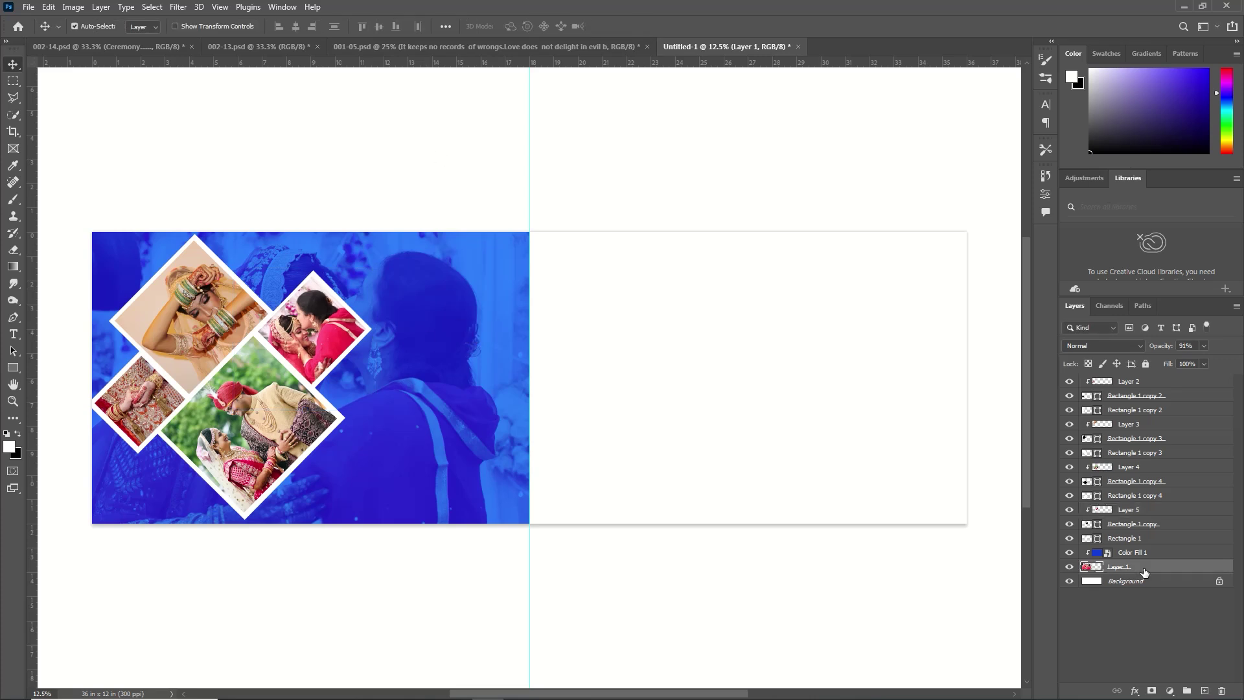
key(Delete)
click(29, 8)
click(42, 33)
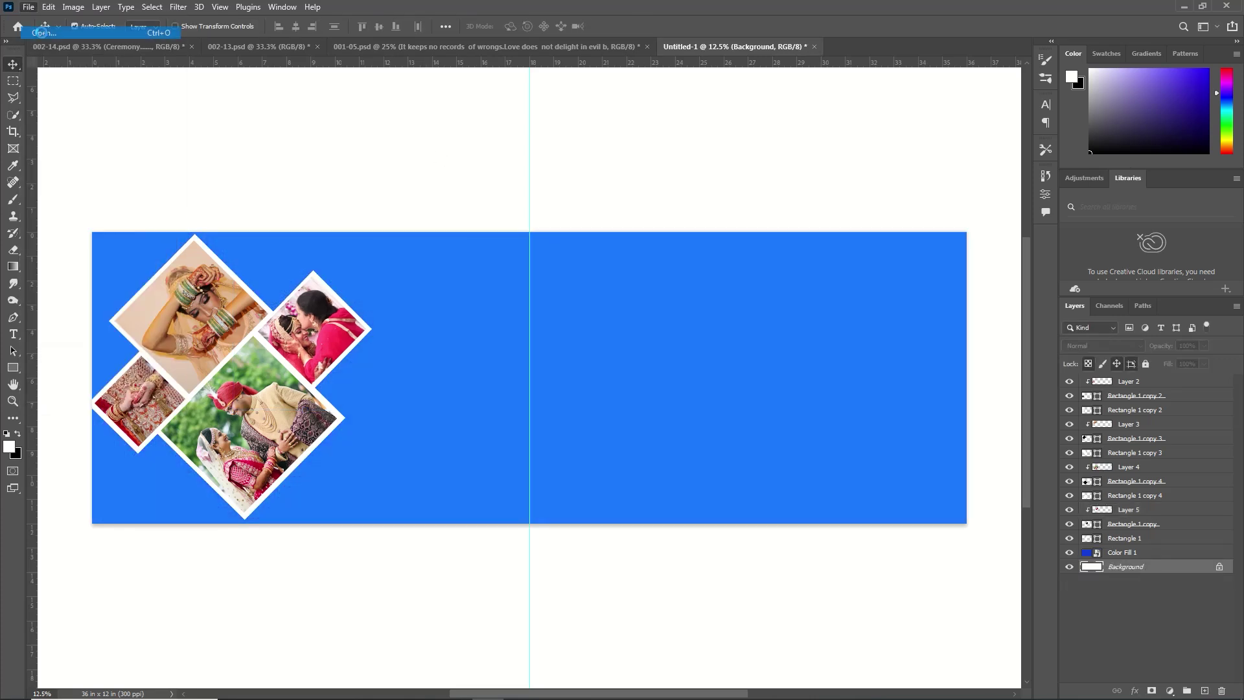
click(387, 115)
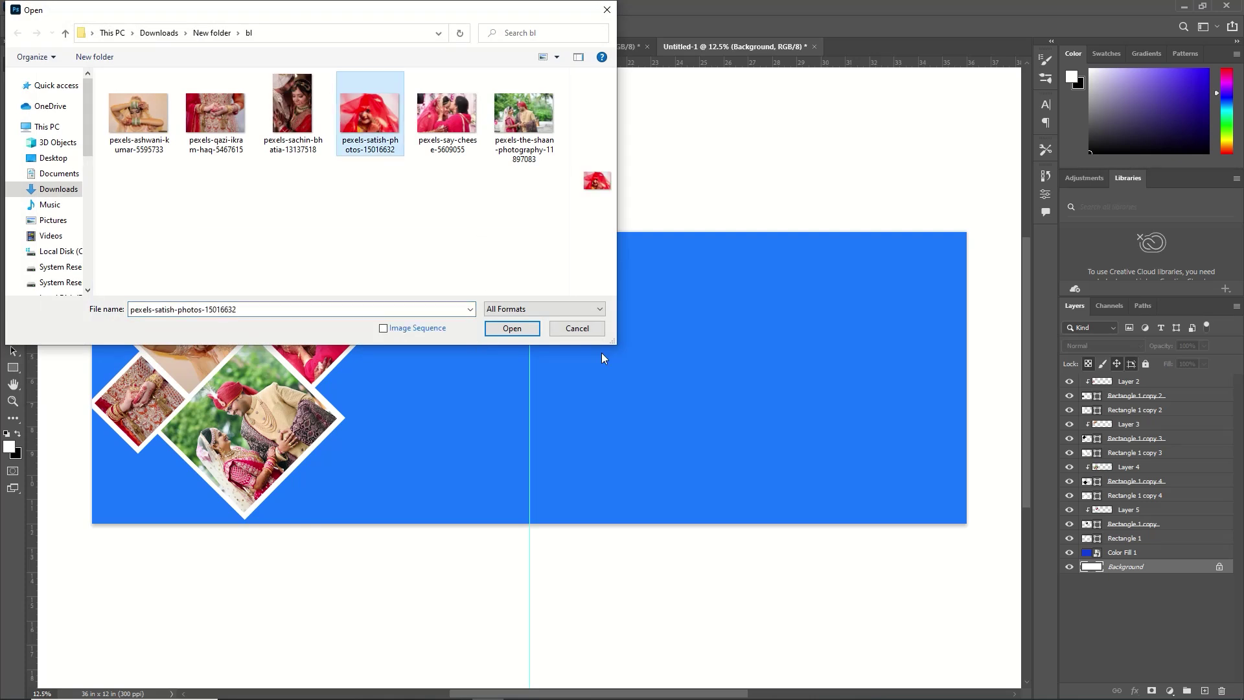
click(511, 328)
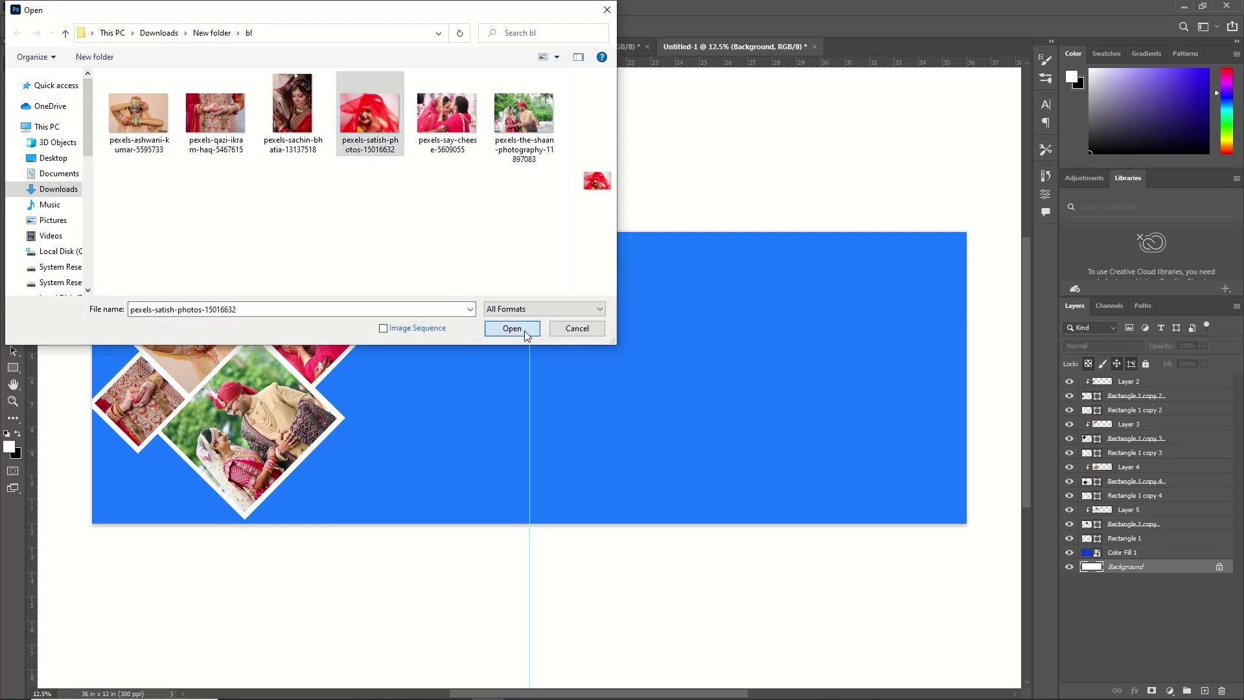
key(ctrl+BackSpace)
key(ctrl+d)
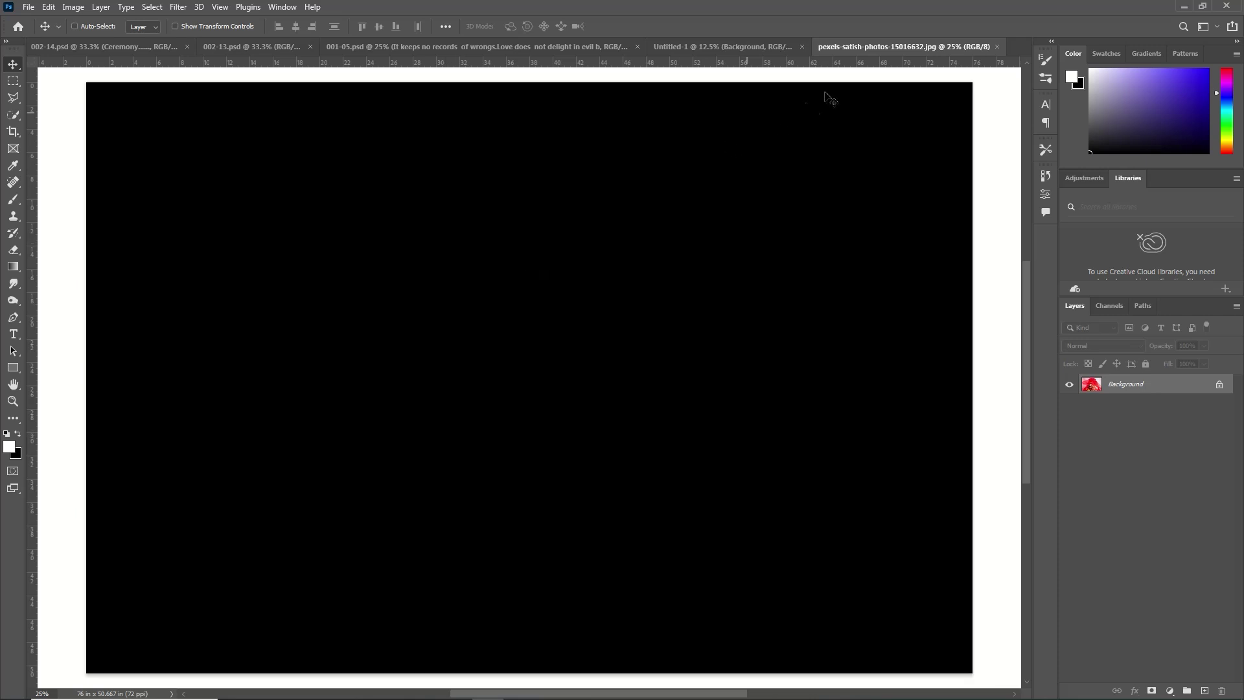
click(997, 47)
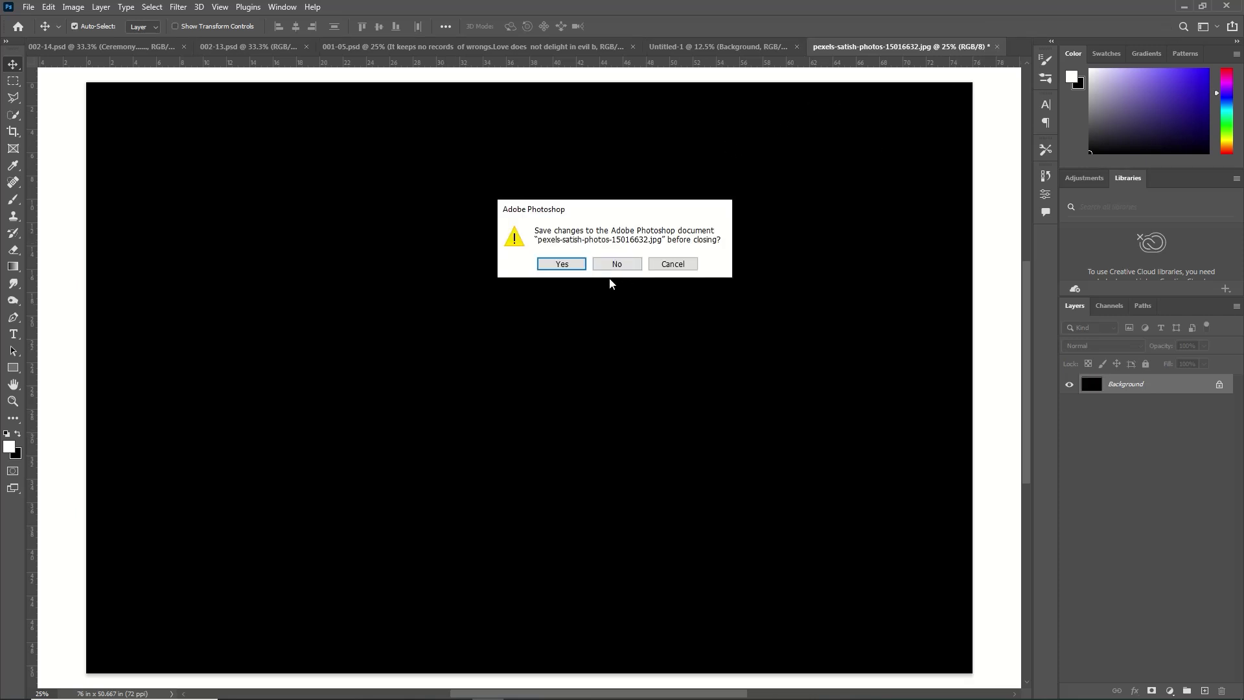
click(617, 263)
key(ctrl+v)
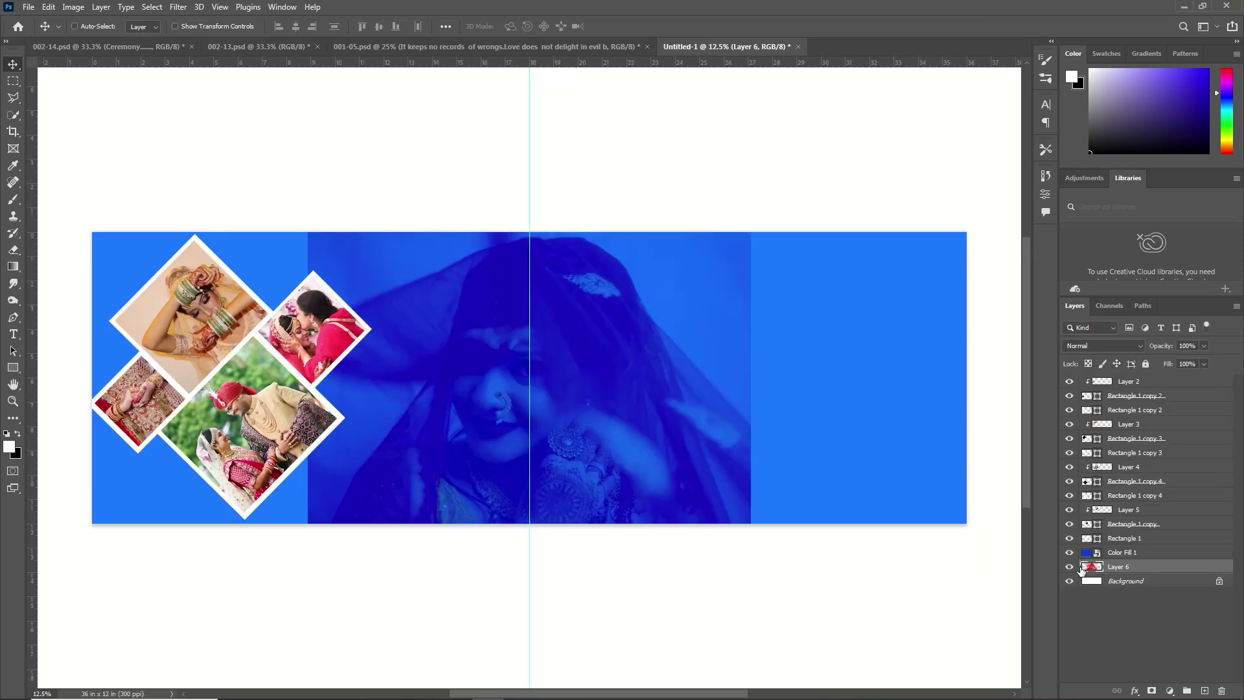
Move the veiled bride background photo onto the left page and flip it horizontally.
key(ctrl+t)
drag(589, 409, 410, 413)
right_click(480, 403)
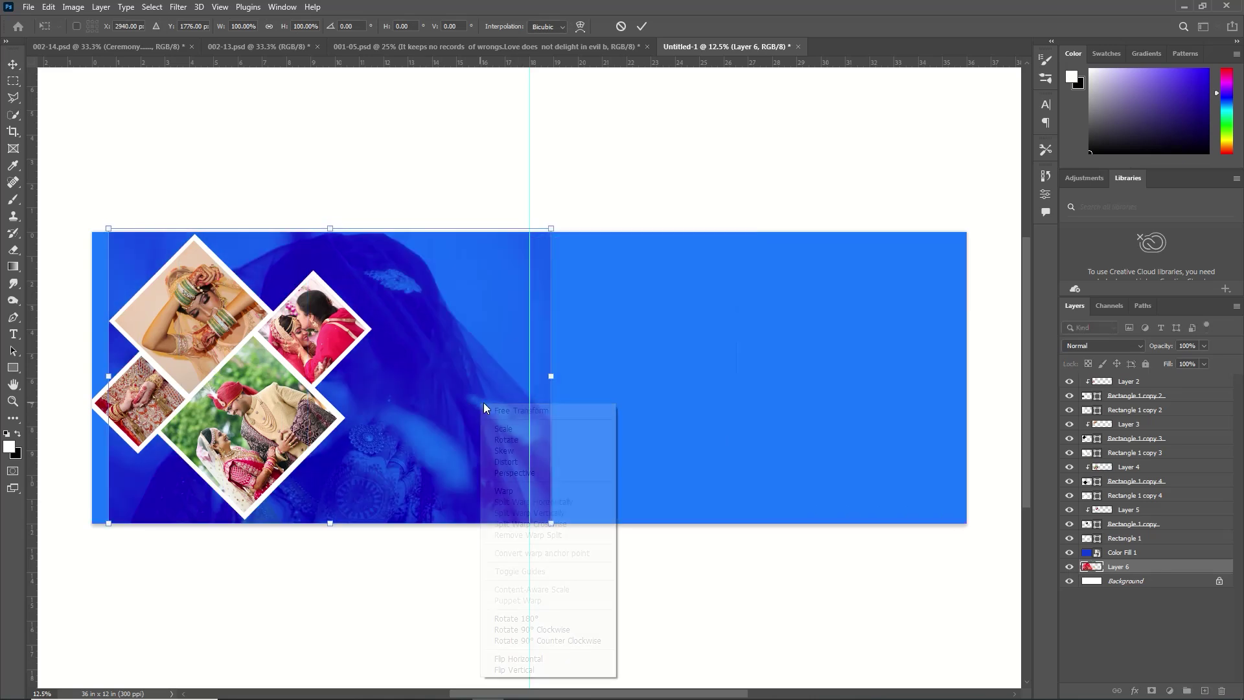
click(534, 660)
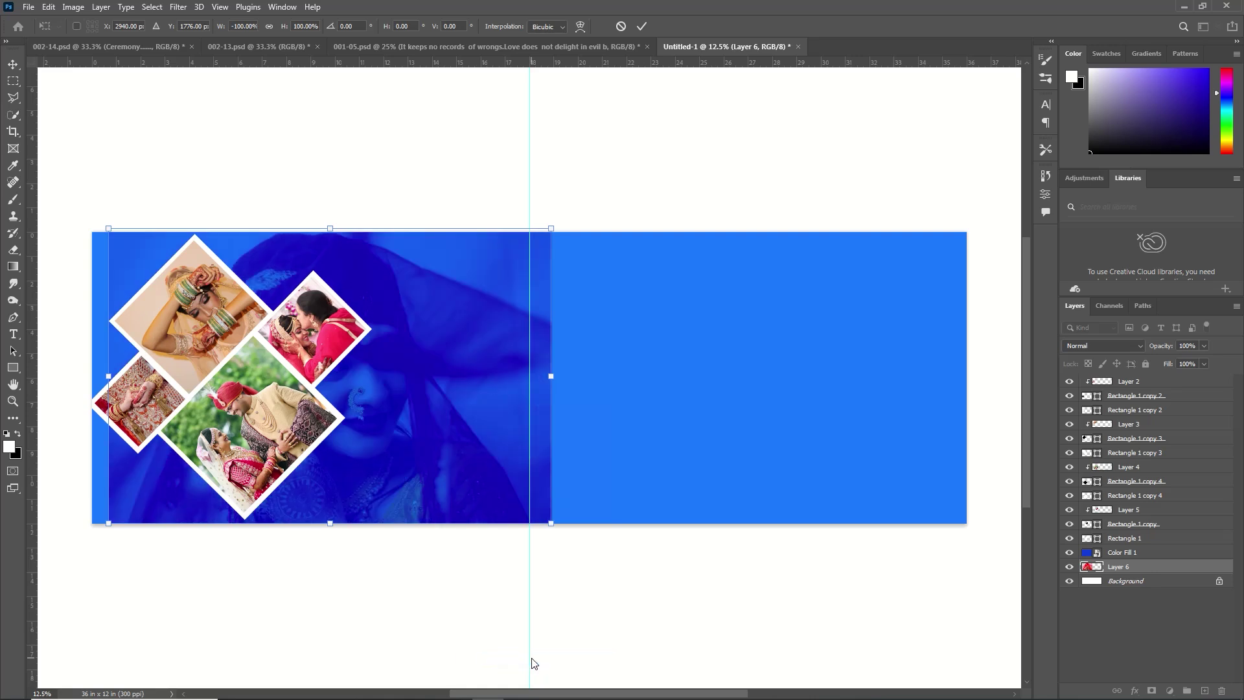
Enlarge the flipped background photo and reposition it to cover the whole left page.
drag(425, 441, 459, 396)
drag(591, 487, 696, 557)
drag(579, 482, 521, 484)
click(641, 26)
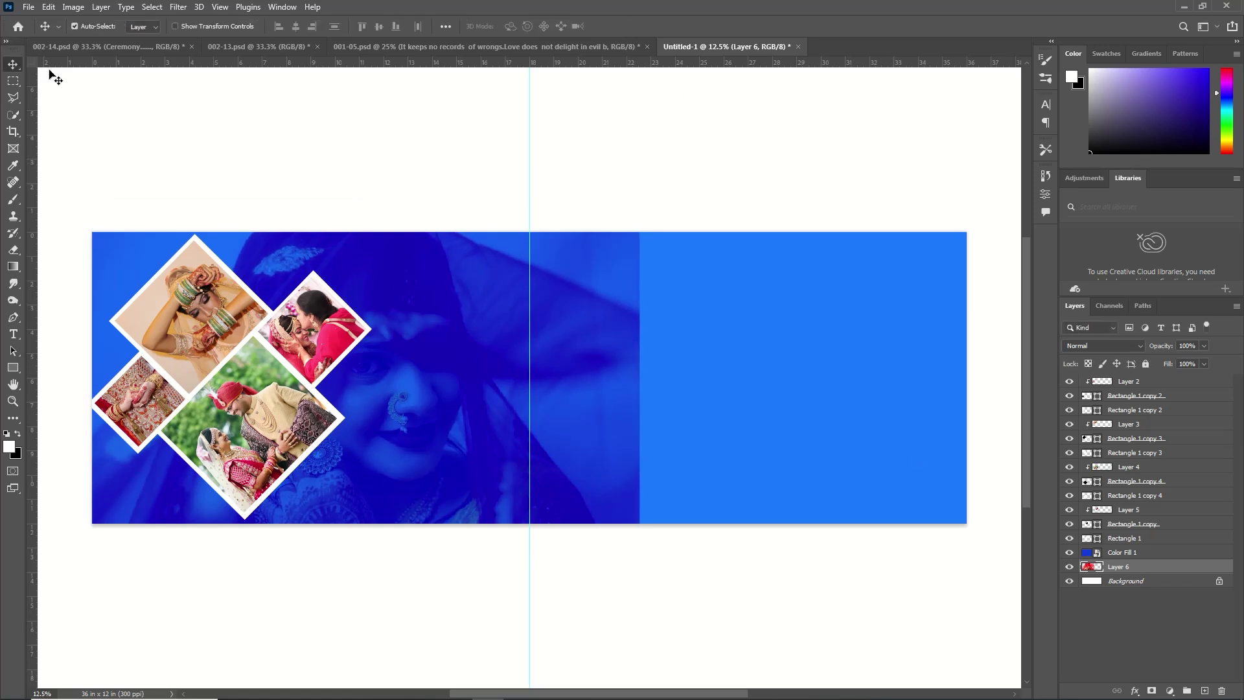
Delete the part of the background photo that extends past the centre guide and clear the selection.
click(13, 80)
drag(530, 184, 716, 612)
key(Delete)
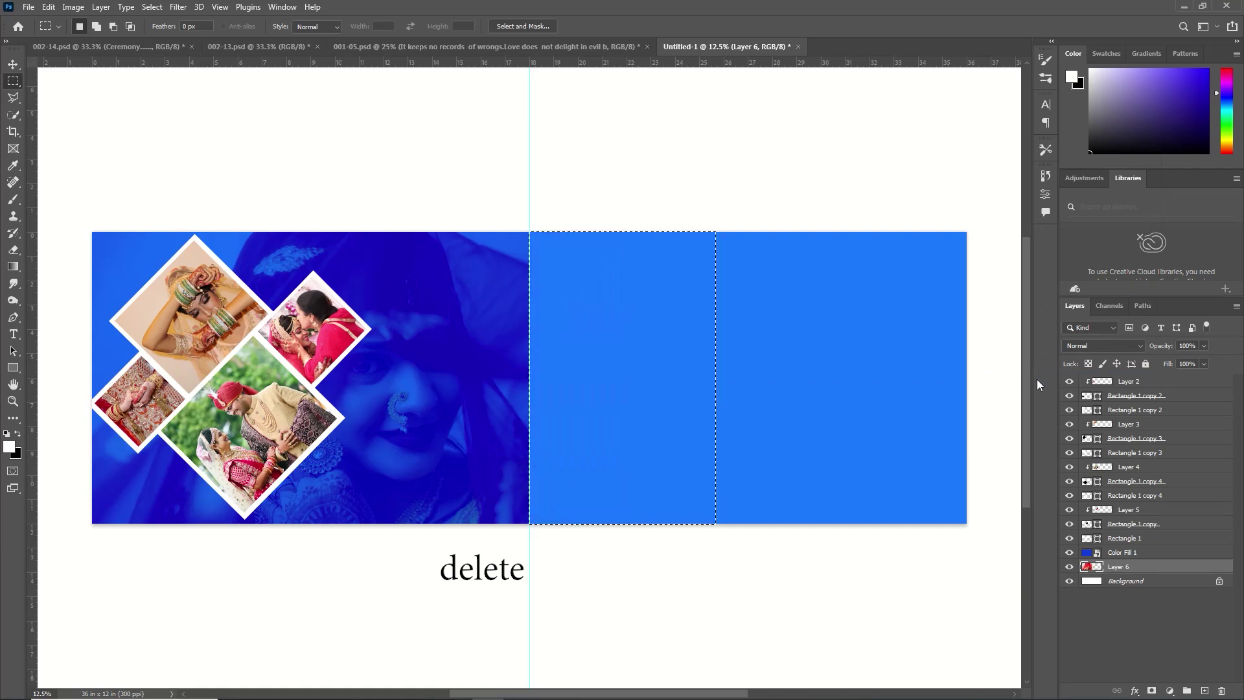
key(ctrl+d)
Draw a black triangle about 4200 x 2184 px above all layers, across the lower part of the left page beside the centre guide.
click(14, 367)
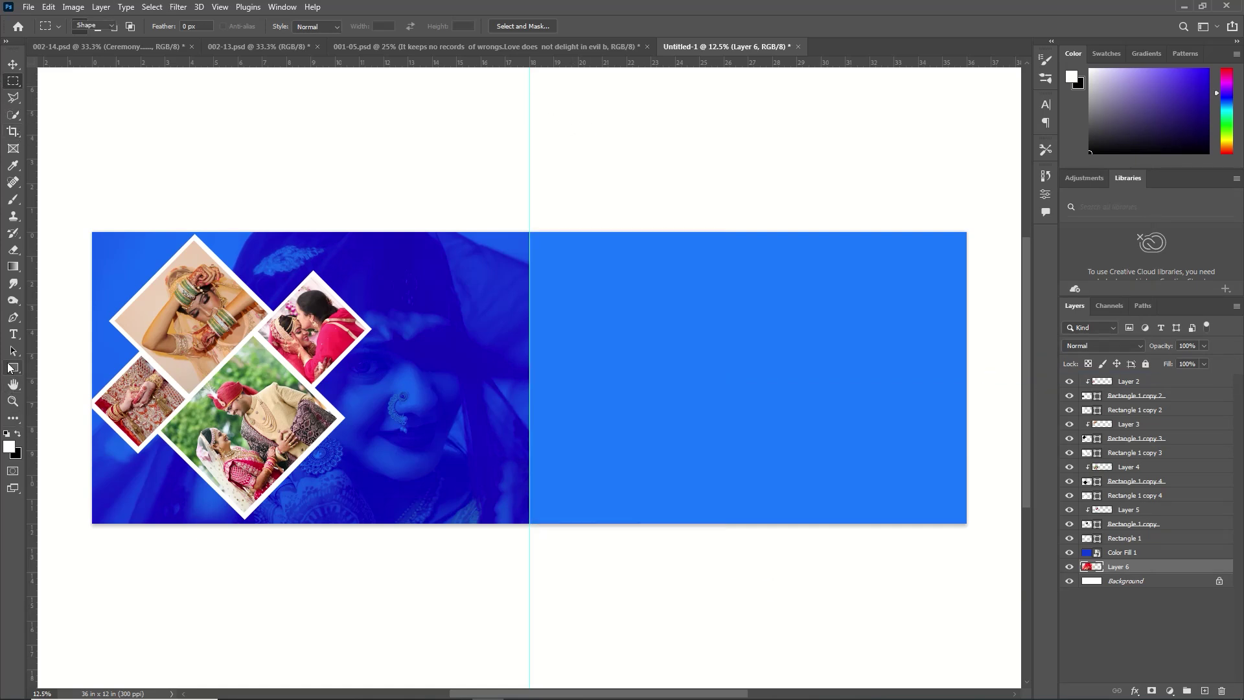
click(70, 392)
scroll(619, 539, left, 2)
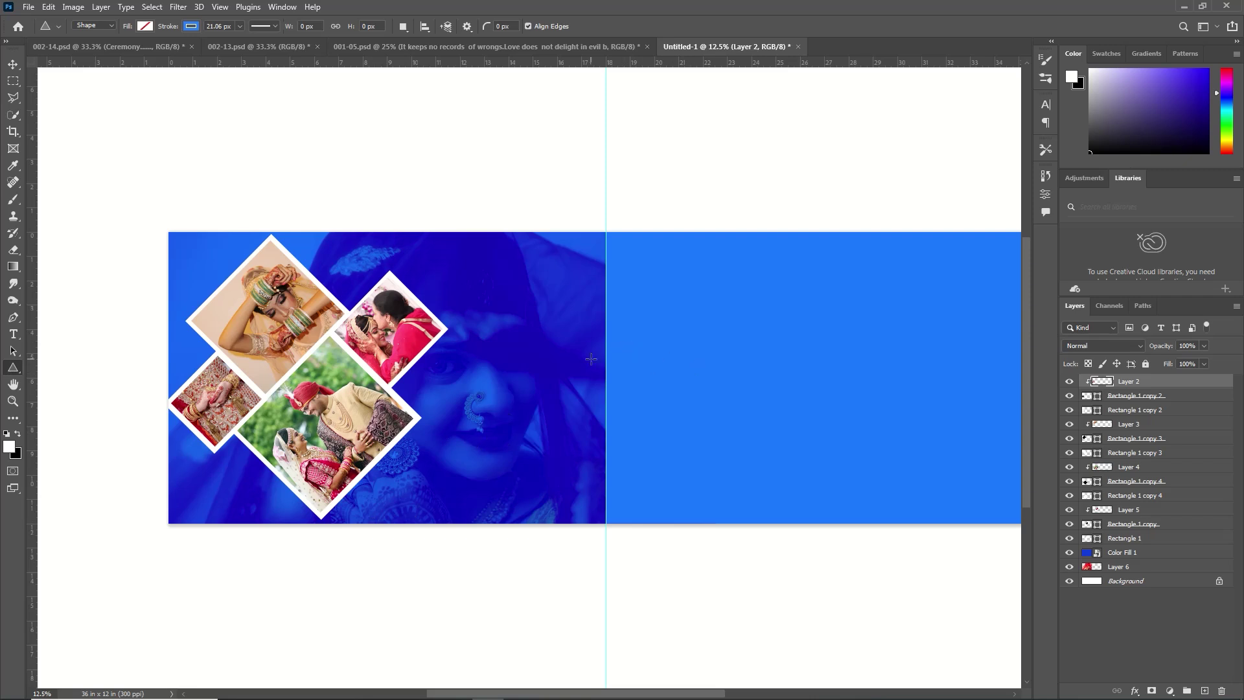
drag(600, 339, 259, 515)
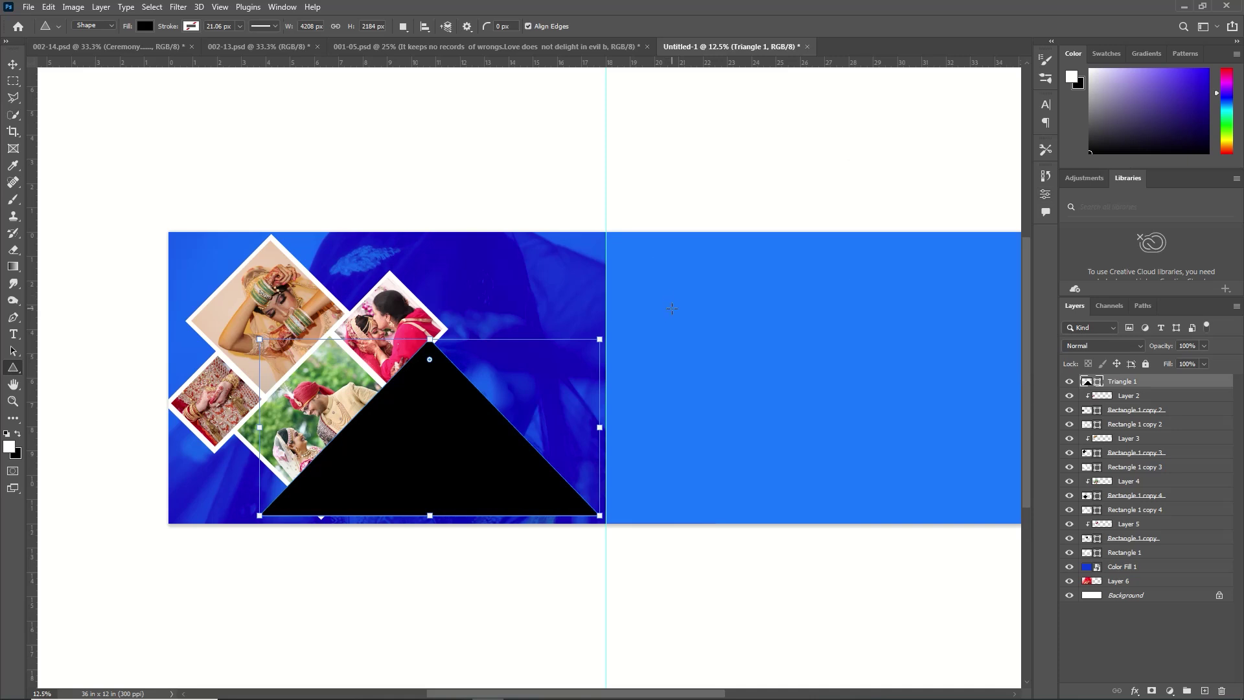
Rotate the black triangle and move it into the left page's lower corner beside the centre guide, with its long edge facing the diamond frames.
click(13, 64)
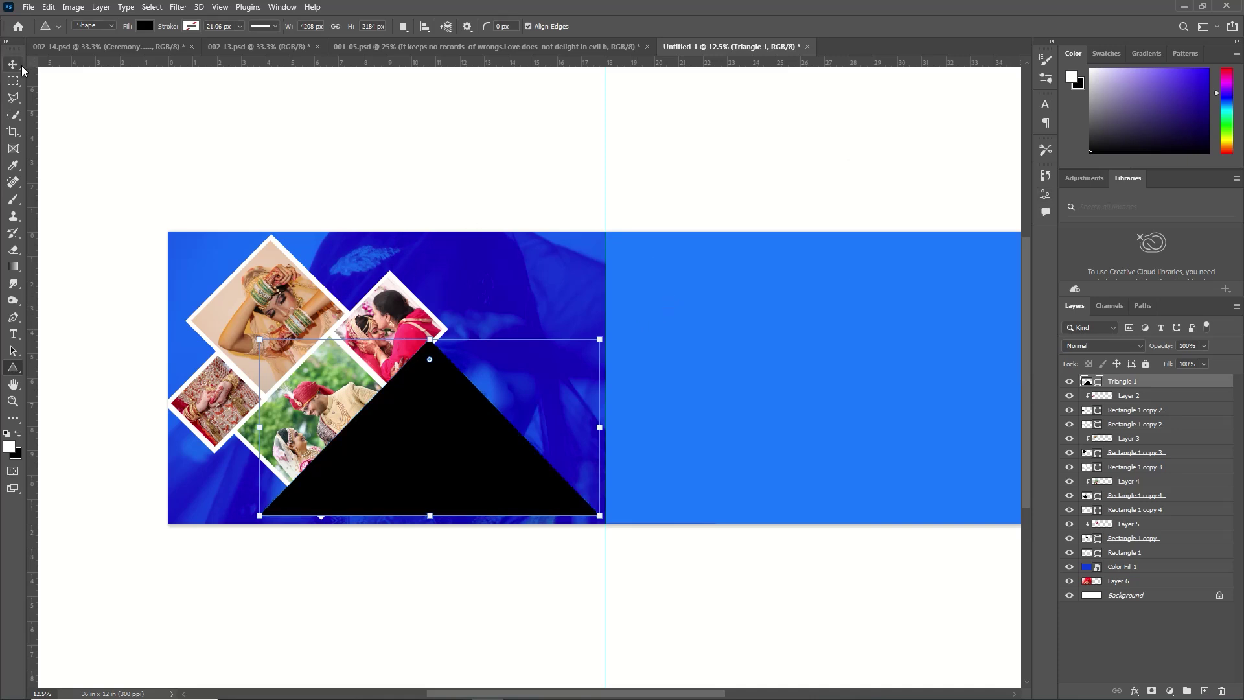
key(ctrl+t)
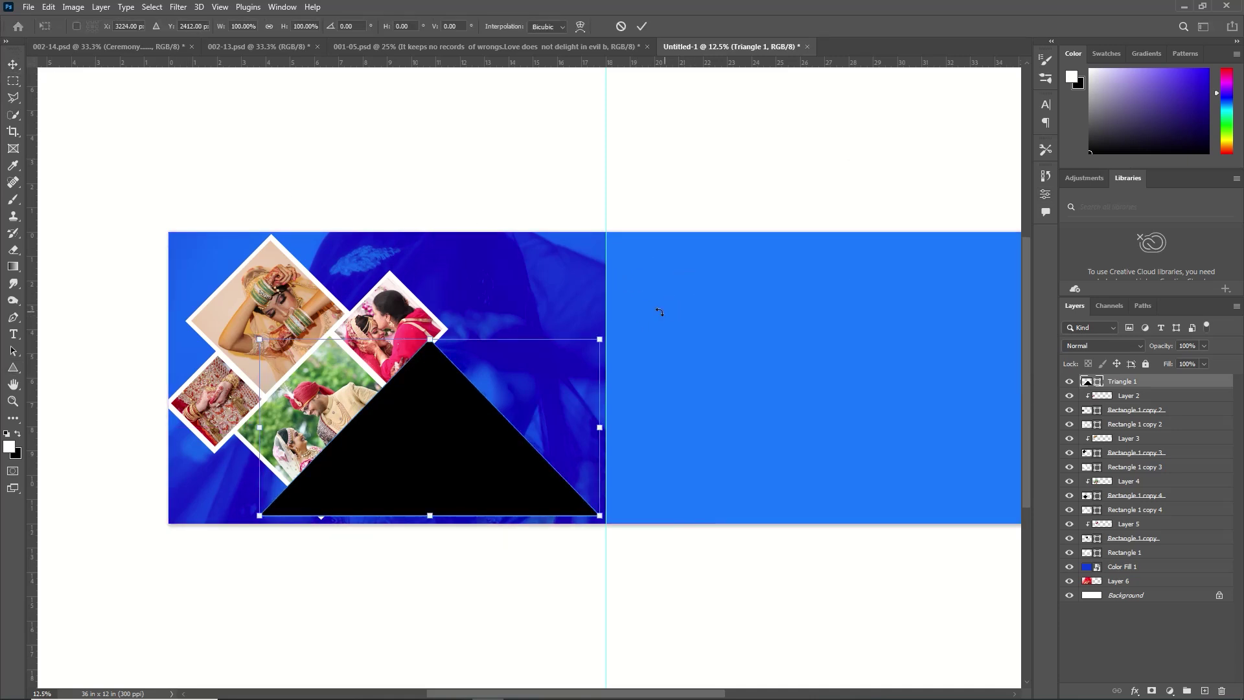
drag(655, 311, 358, 626)
drag(408, 418, 535, 425)
Open the portrait of the groom kissing the bride's forehead, bring its image into the album spread, and close the source file without saving.
click(29, 6)
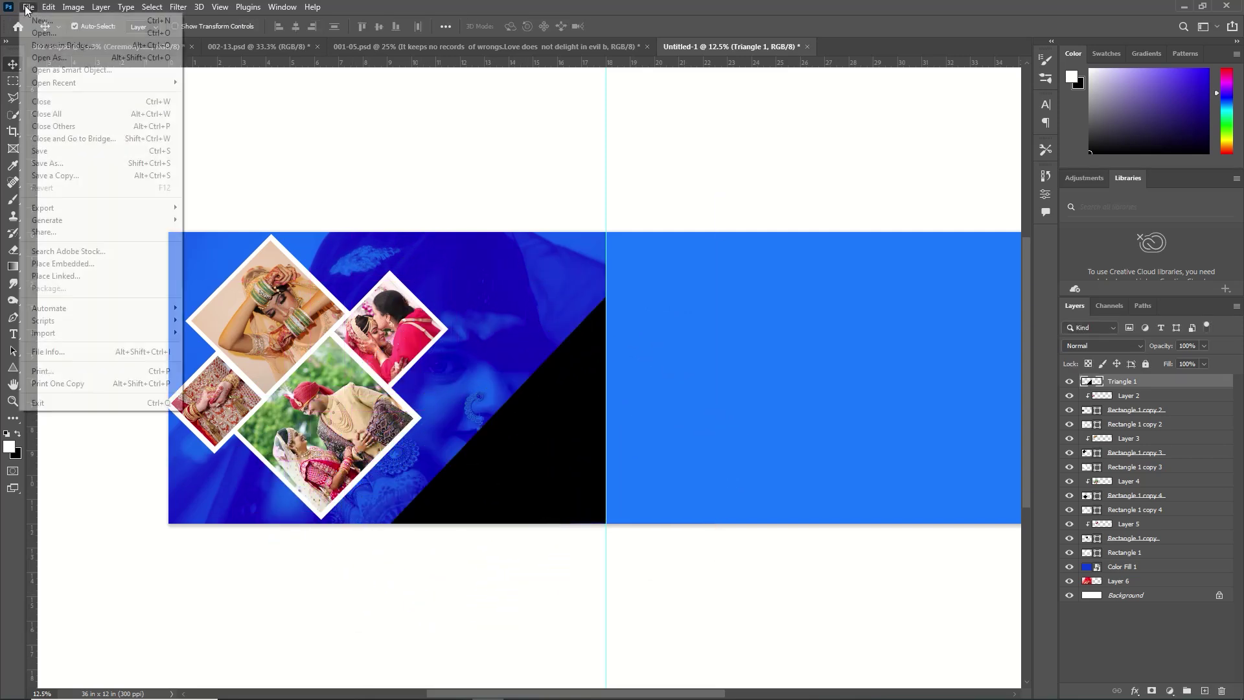
click(38, 37)
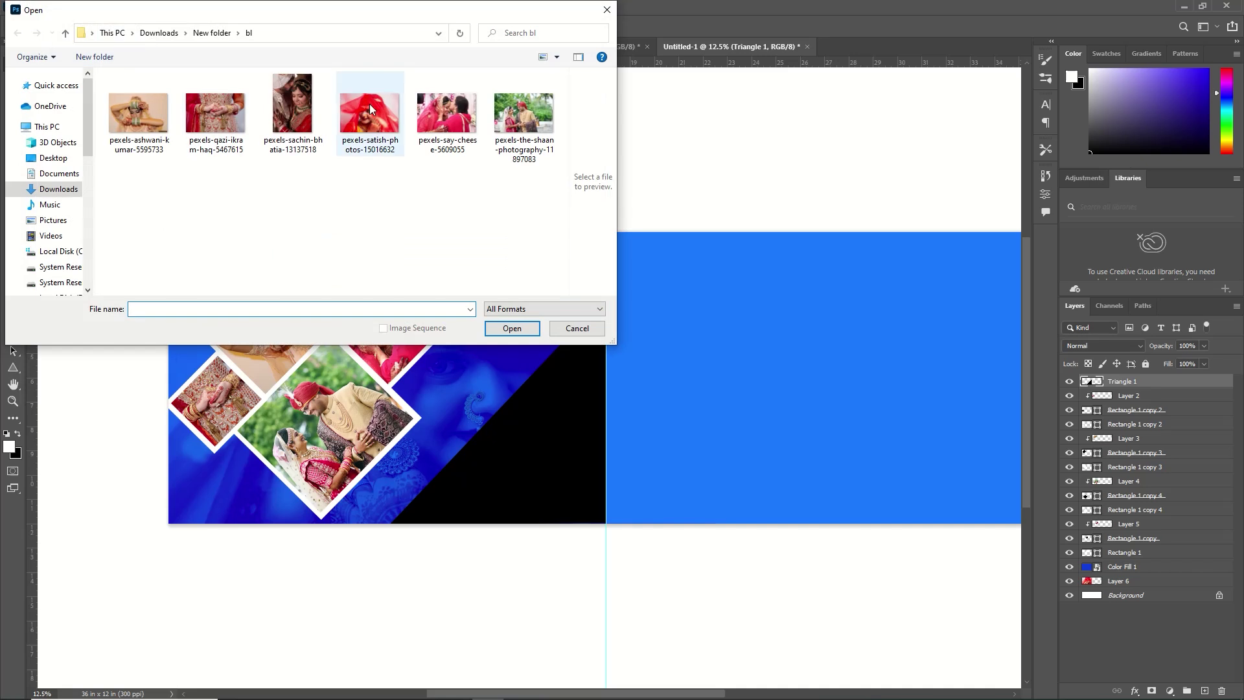
click(293, 110)
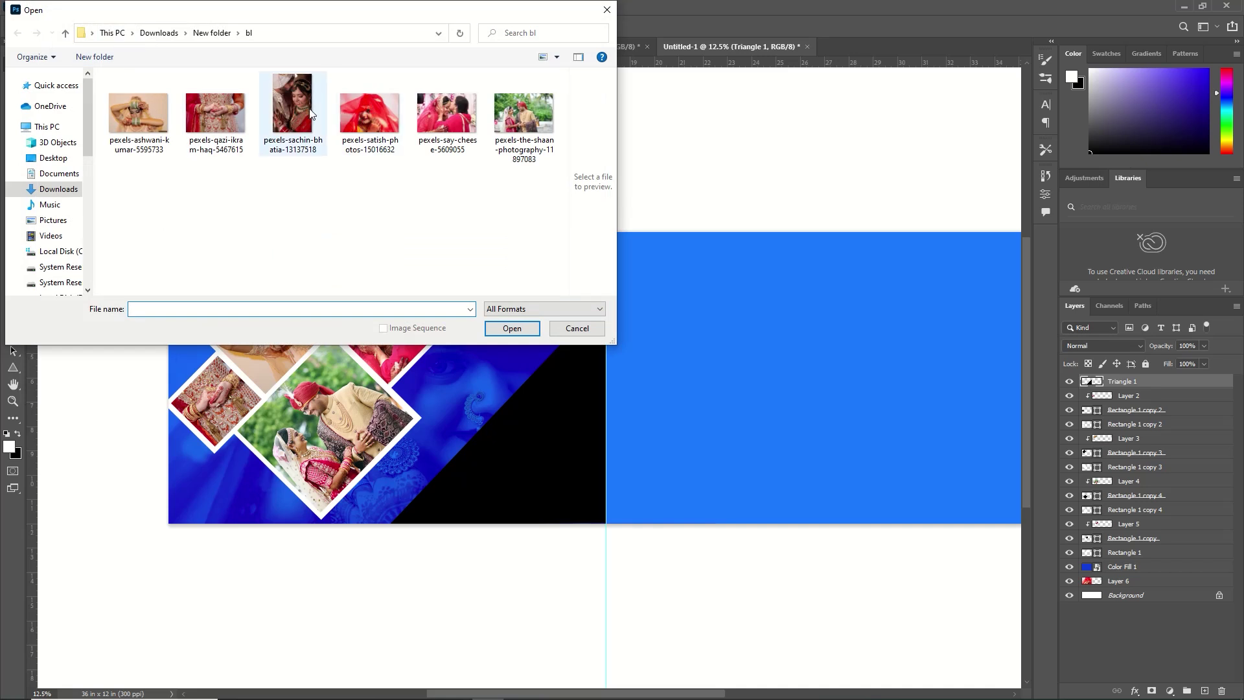
click(511, 328)
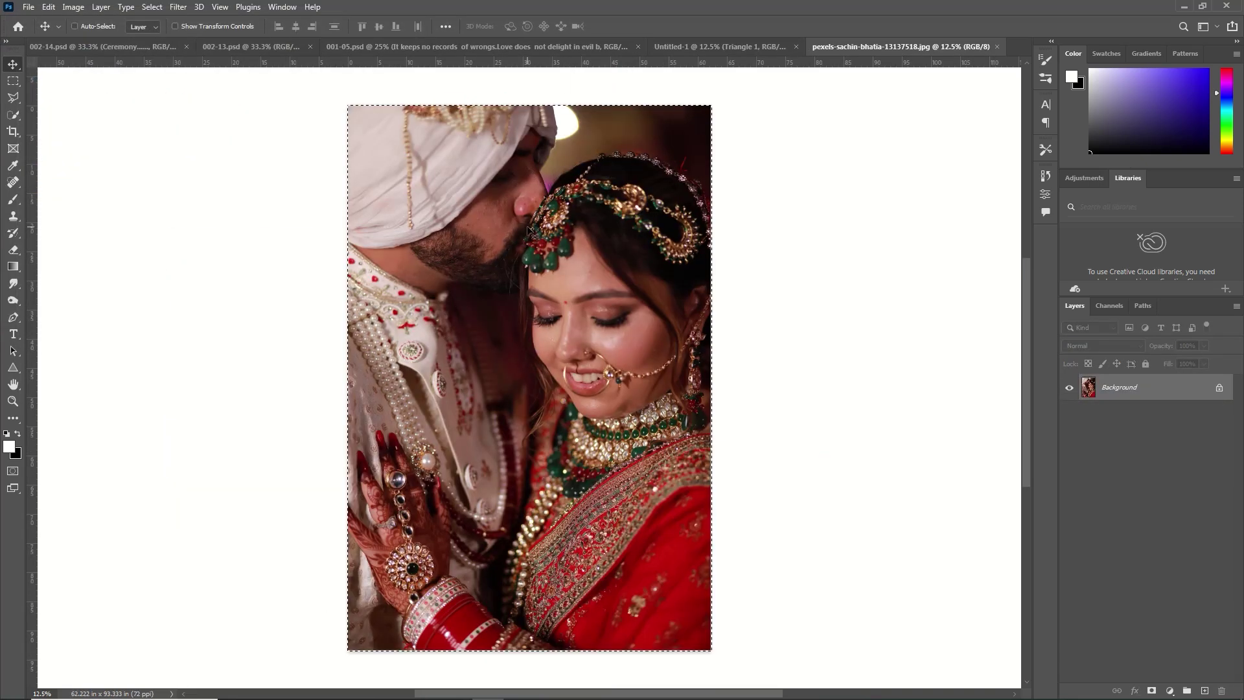
key(ctrl+BackSpace)
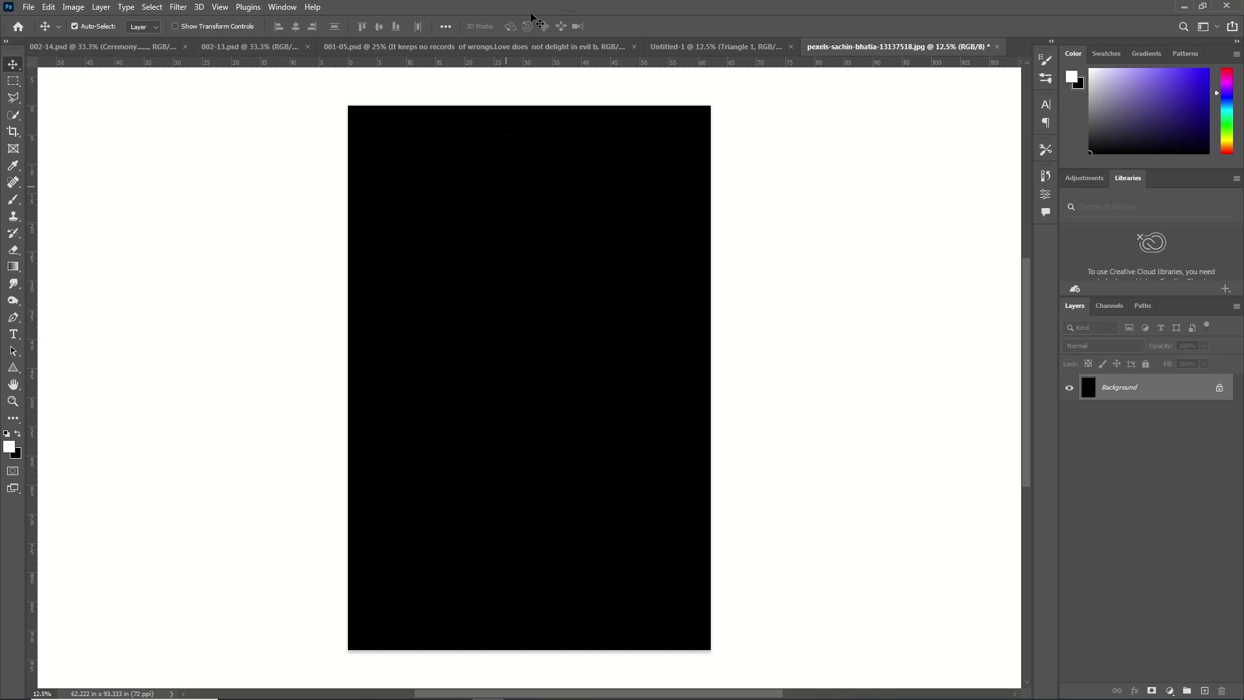
click(998, 49)
click(623, 265)
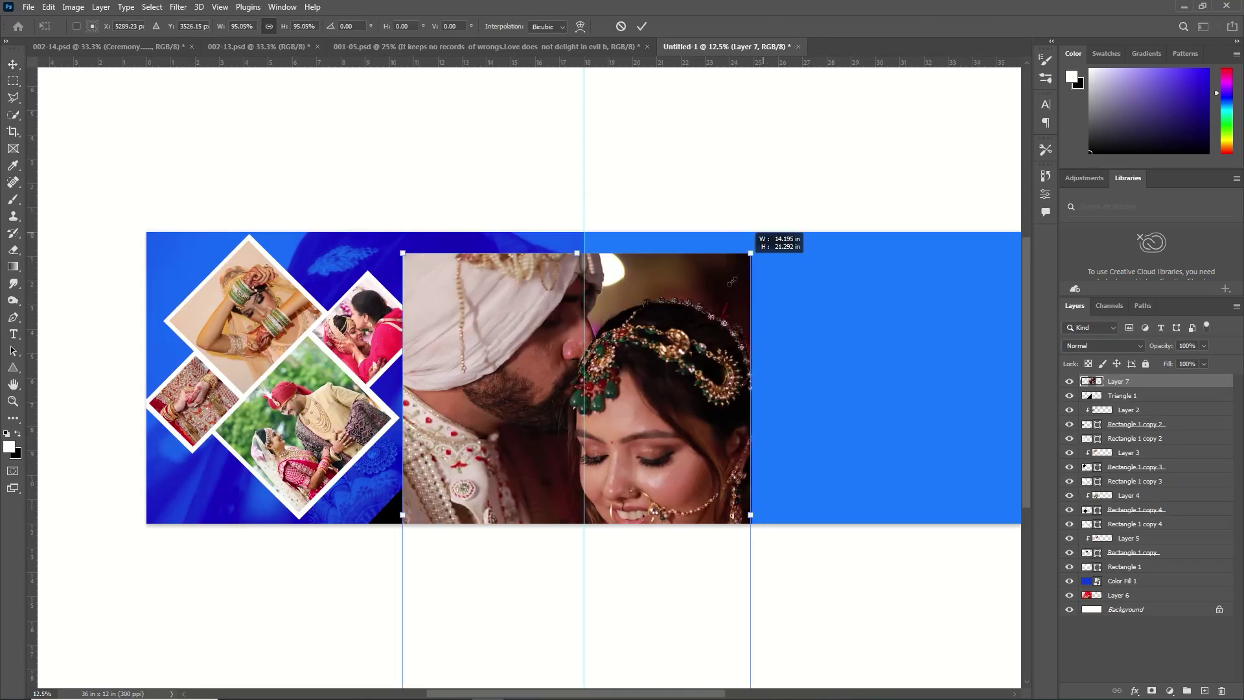
Scale the couple portrait to about 47%, rotate it about 49° over the black triangle, and clip it to the triangle.
drag(732, 281, 777, 605)
drag(550, 518, 500, 442)
drag(689, 487, 565, 506)
drag(463, 558, 559, 499)
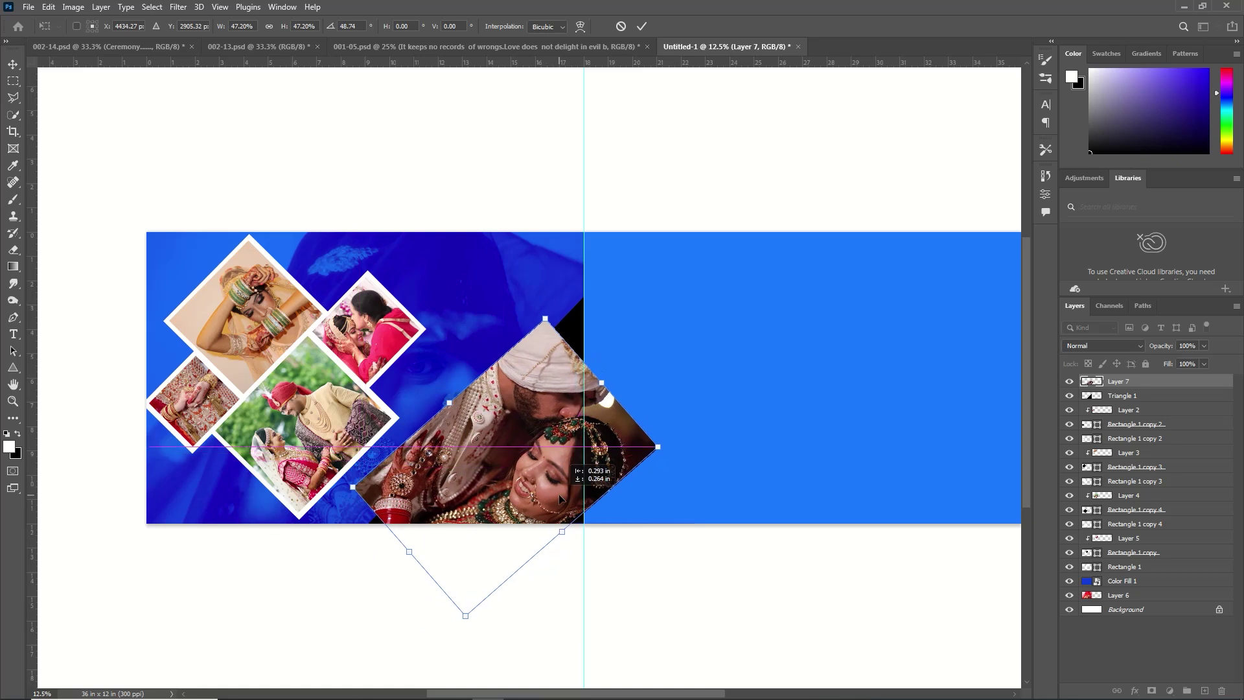
key(Return)
right_click(1184, 380)
click(1131, 400)
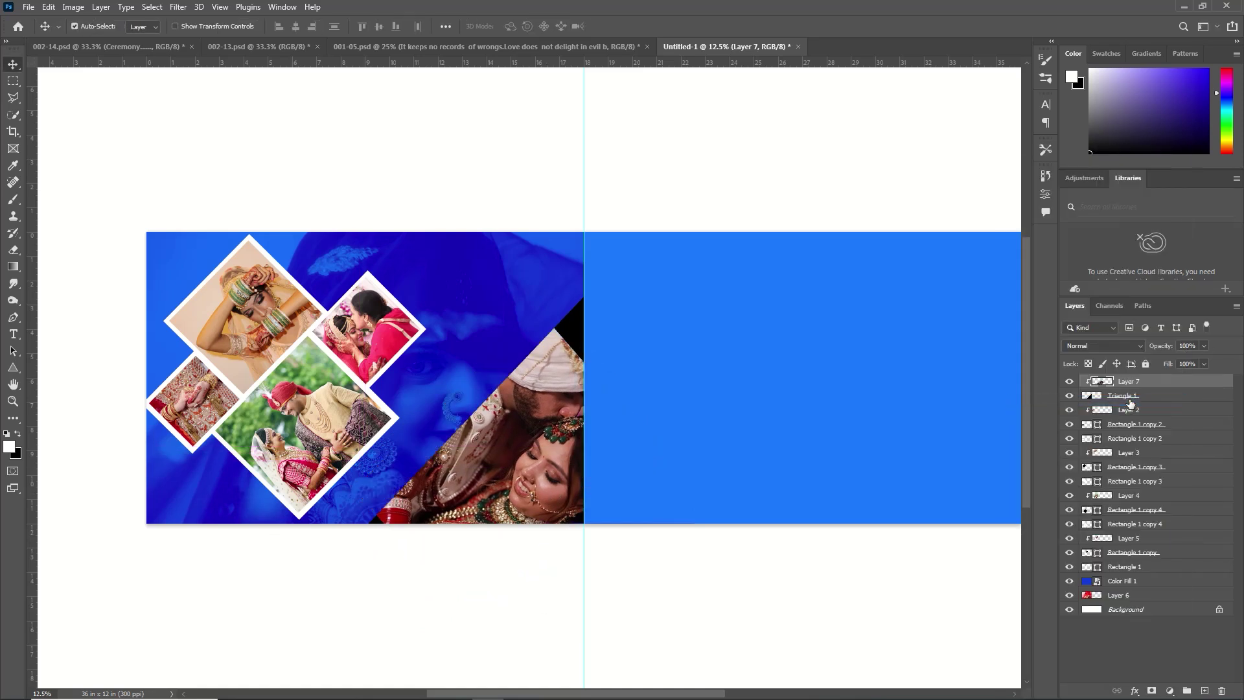
Add a layer mask to the couple portrait and fade its edges into the black triangle with a soft round 1200 px brush at 21% opacity.
click(1152, 691)
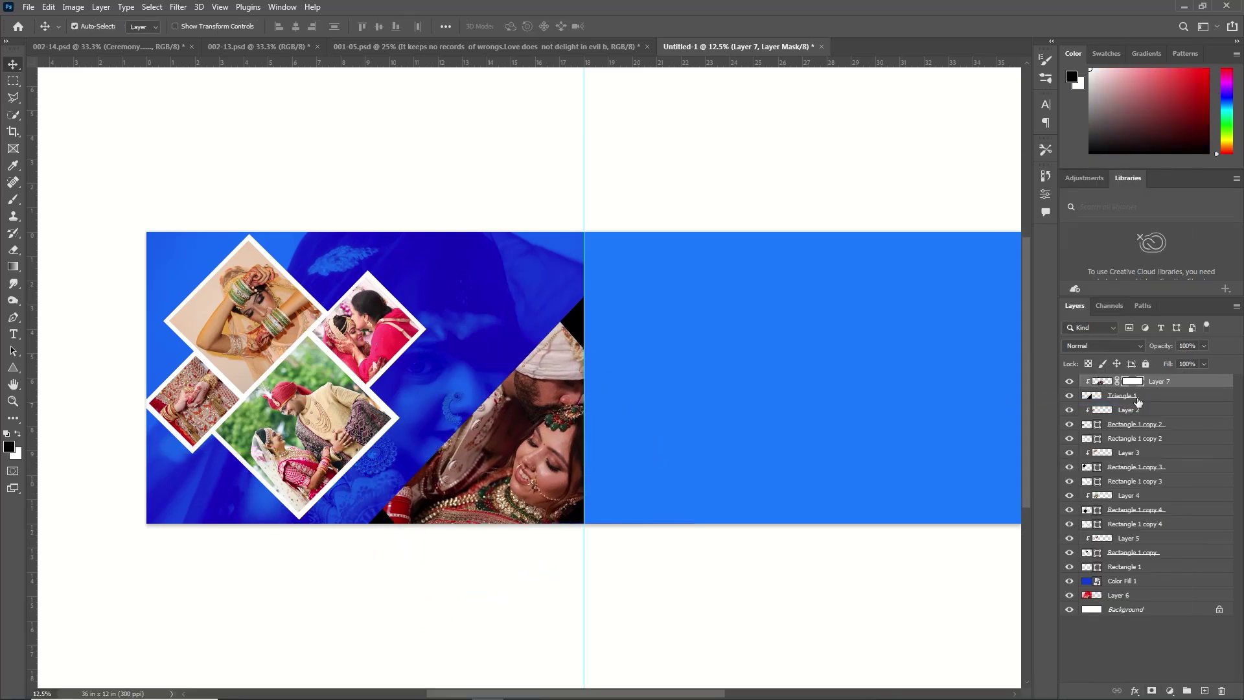
click(13, 199)
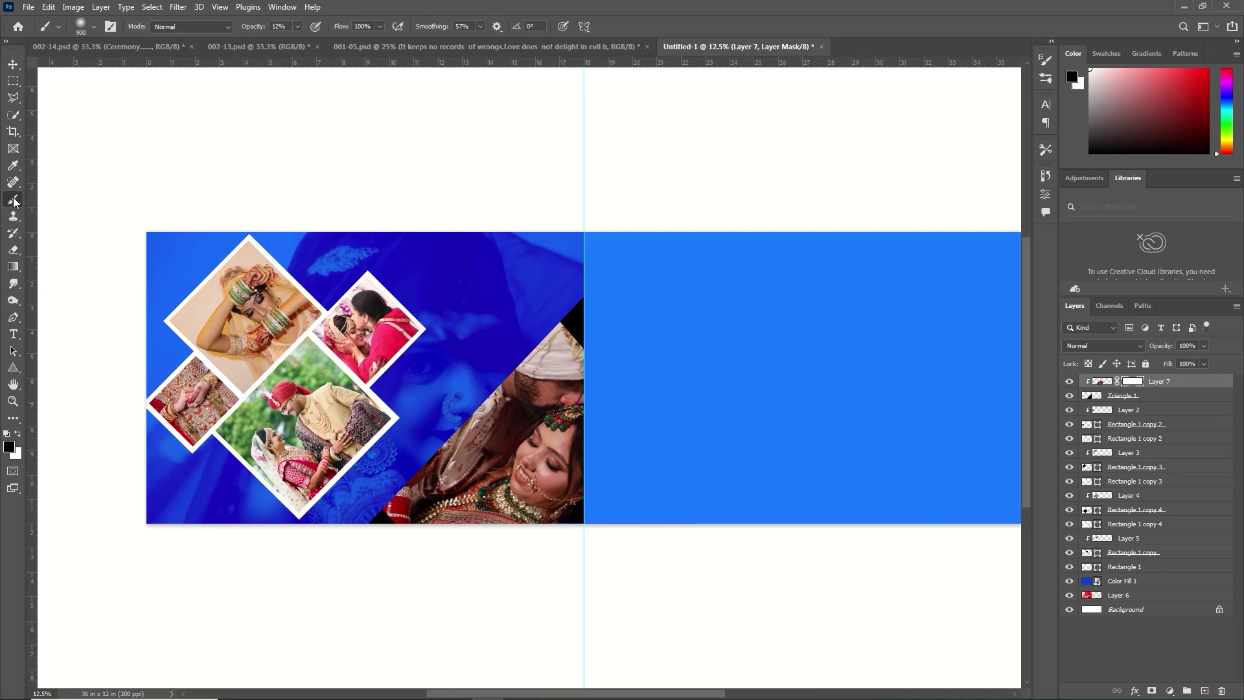
click(91, 28)
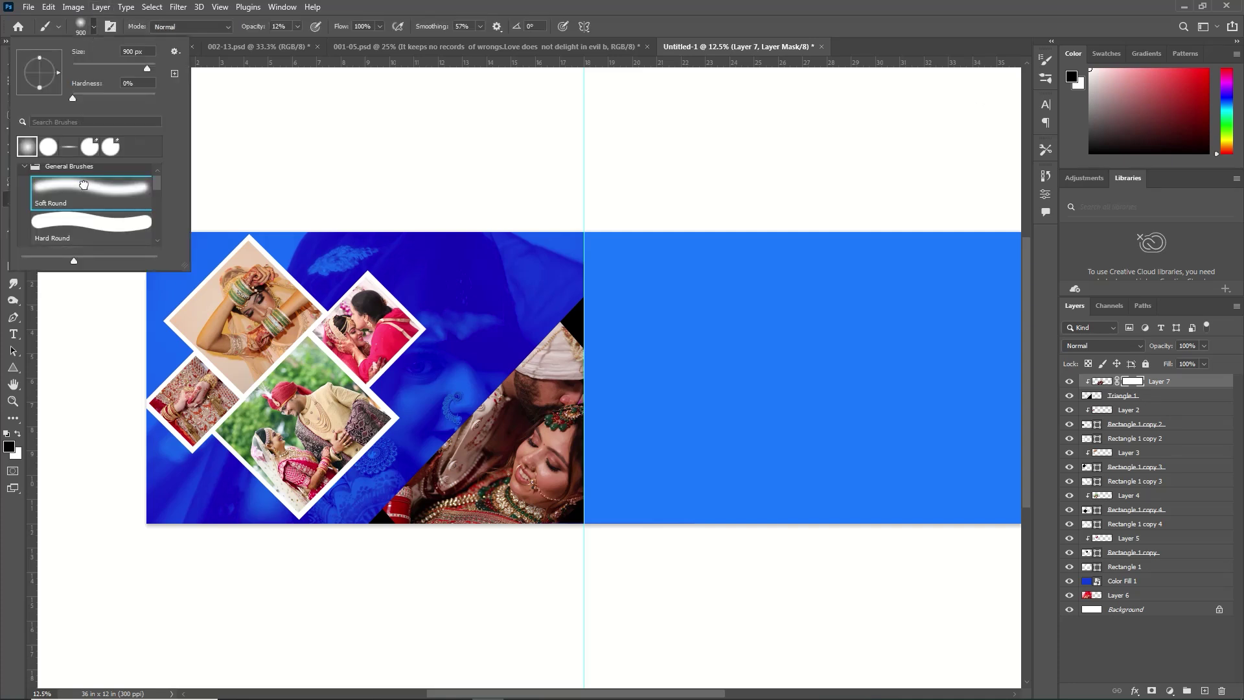
drag(252, 27, 259, 28)
mouse_move(581, 319)
mouse_down()
mouse_move(573, 333)
mouse_move(588, 324)
mouse_up()
key(bracketright)
key(bracketright)
key(bracketright)
click(393, 549)
click(385, 529)
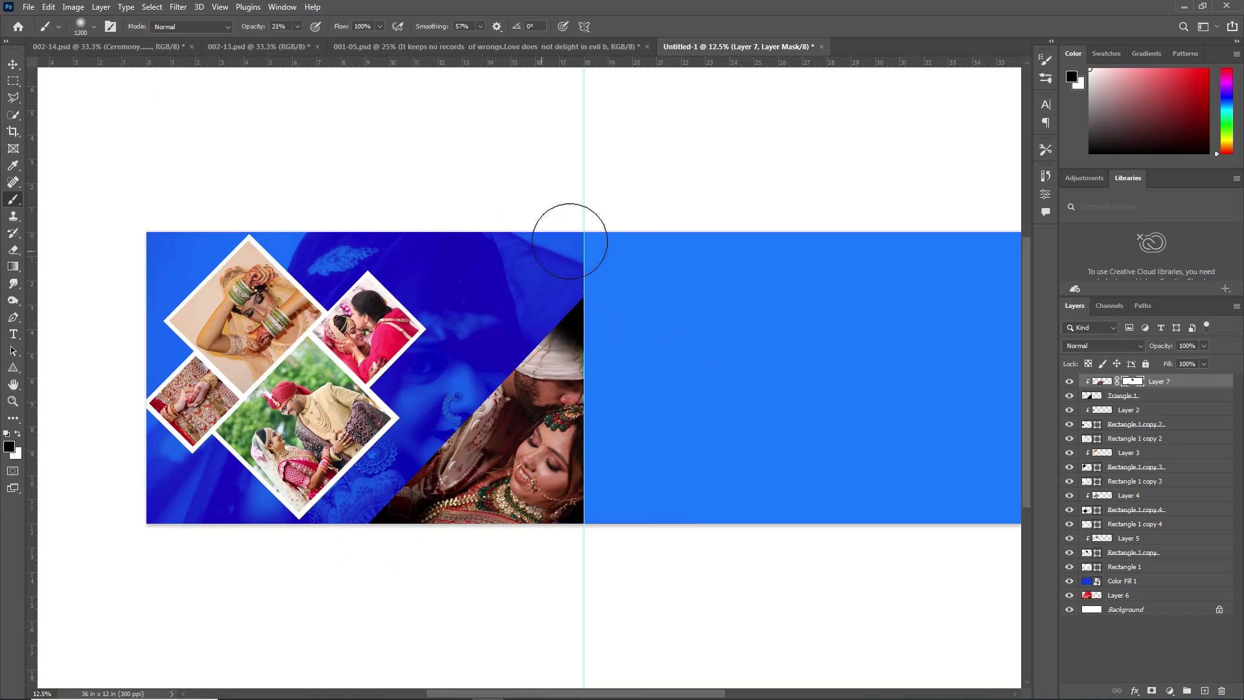
Add a Black & White adjustment with the Default preset above the couple portrait and clip it to affect only that photo.
click(1112, 385)
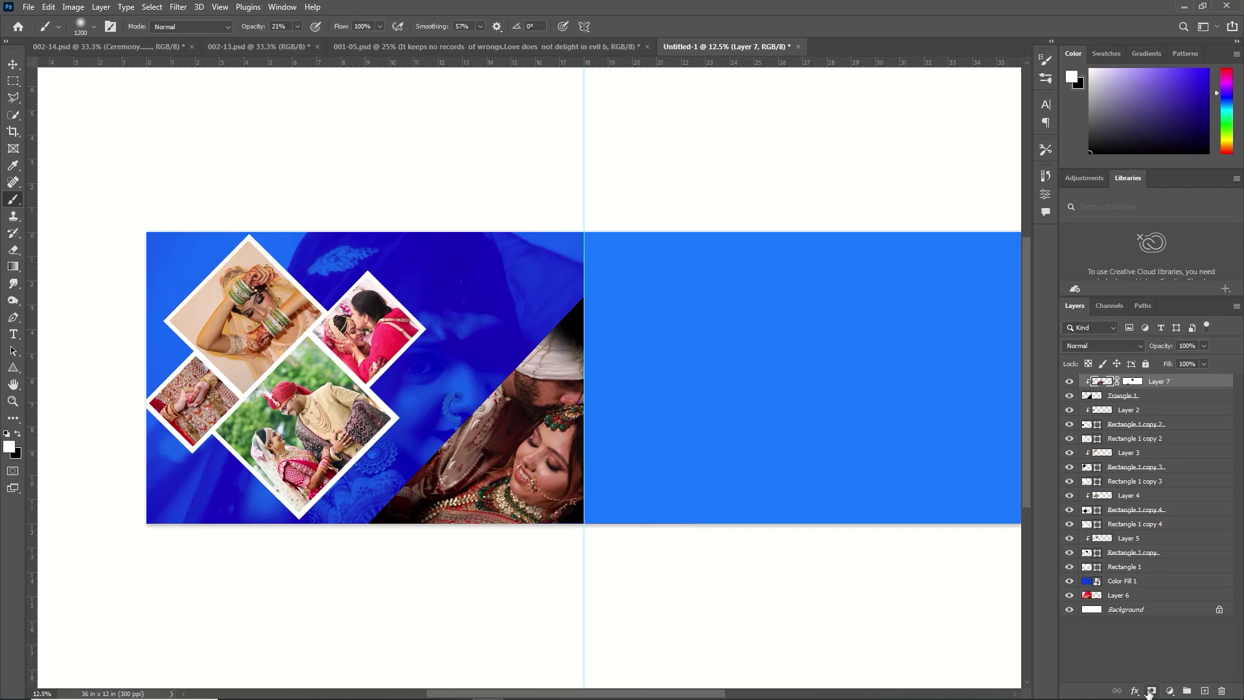
click(1170, 691)
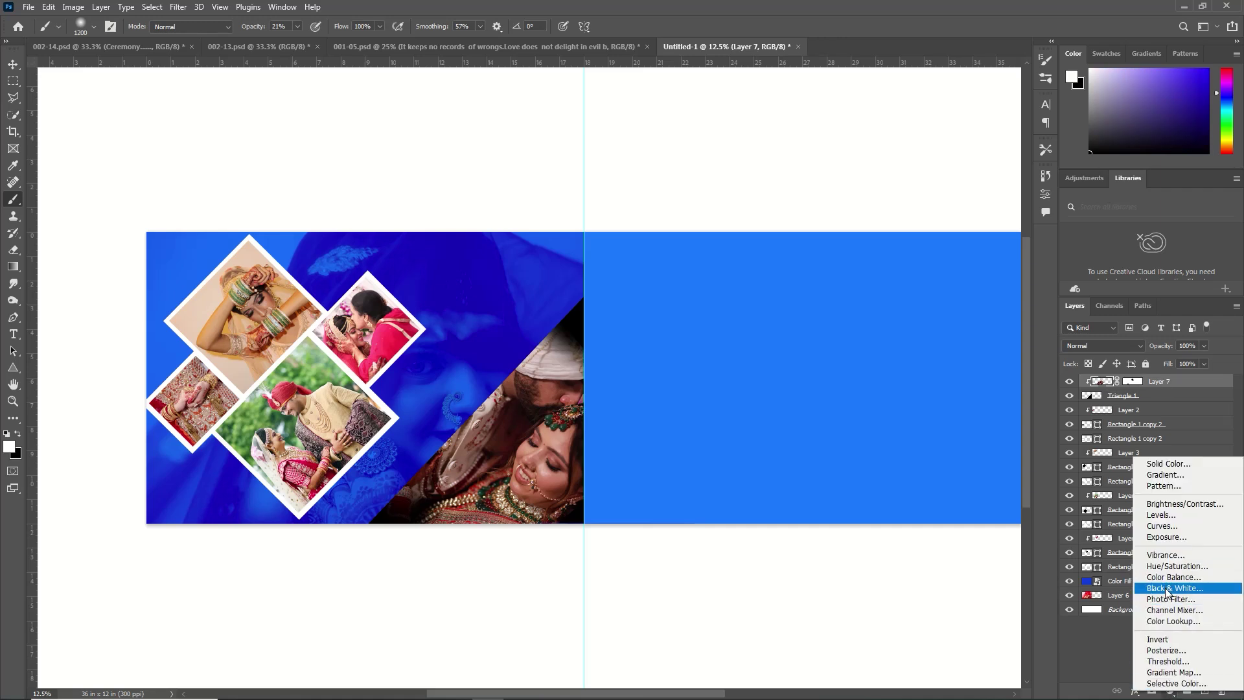
click(1166, 591)
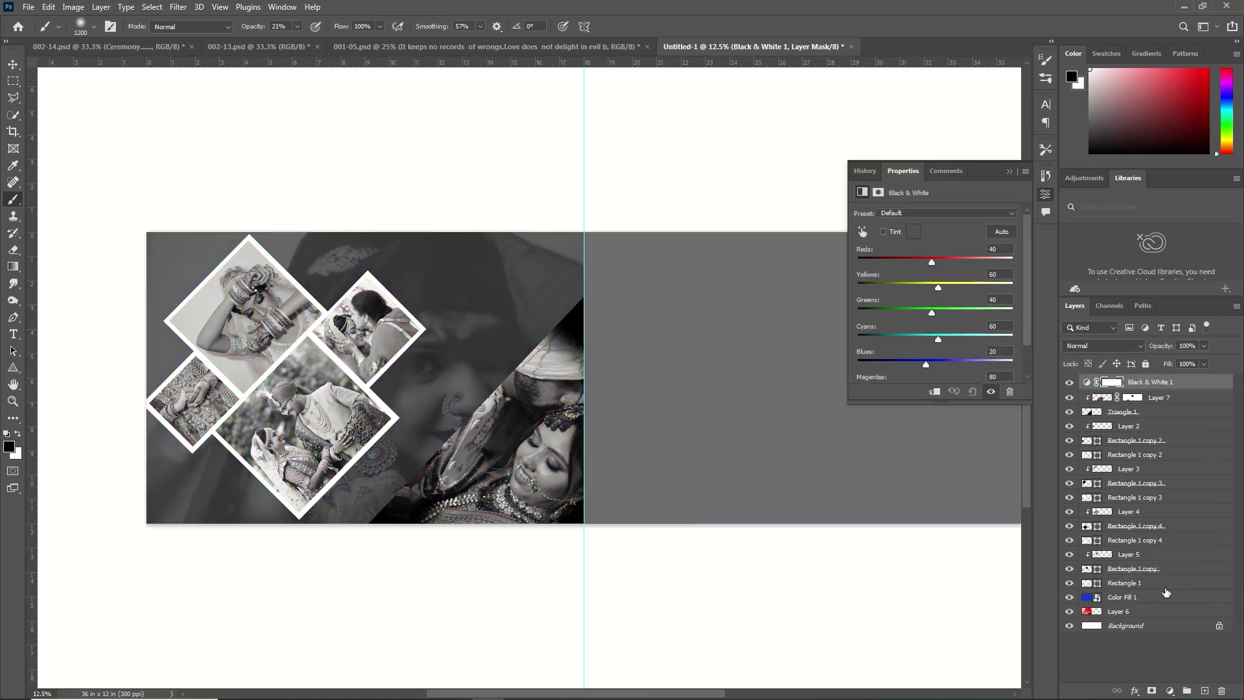
click(934, 392)
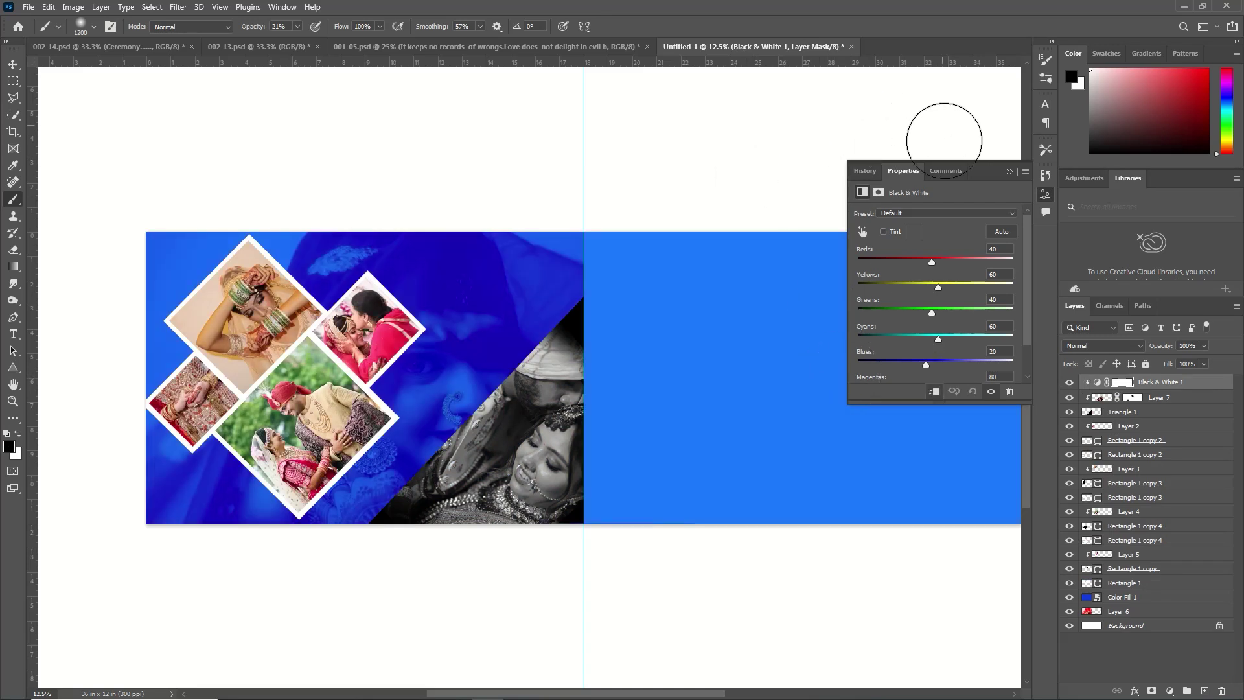
click(1009, 171)
Duplicate the triangle layer beneath the couple portrait.
key(v)
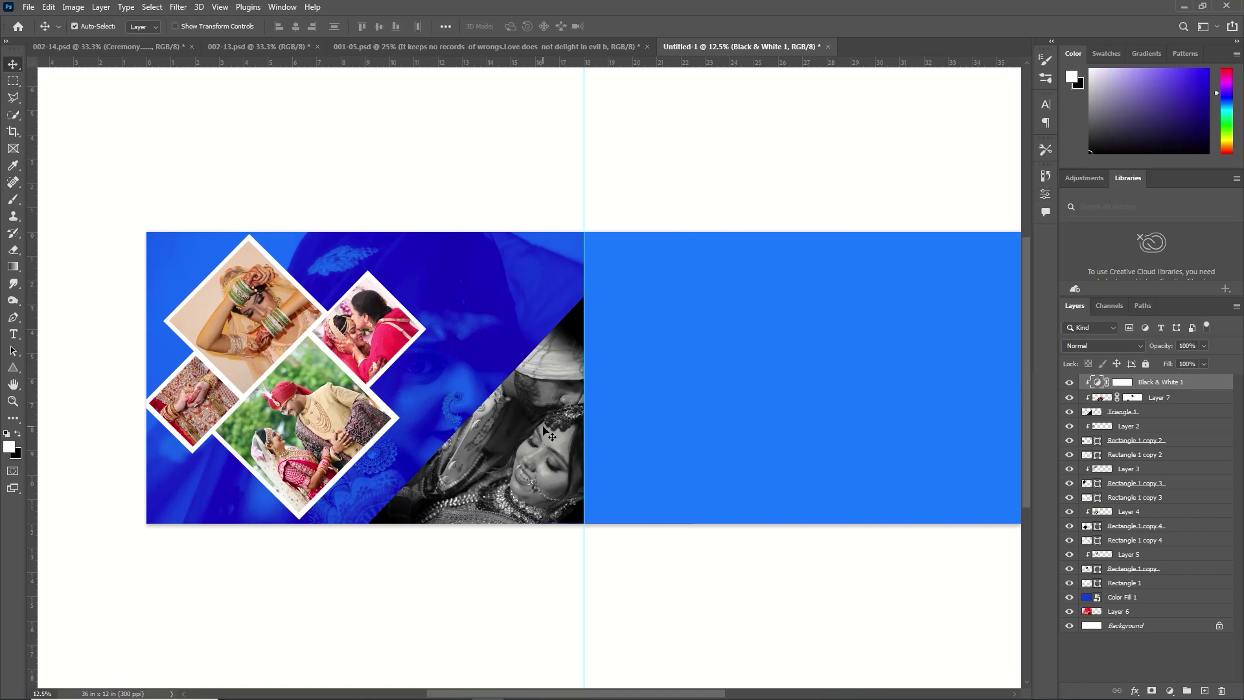
key(alt+bracketleft)
click(1125, 416)
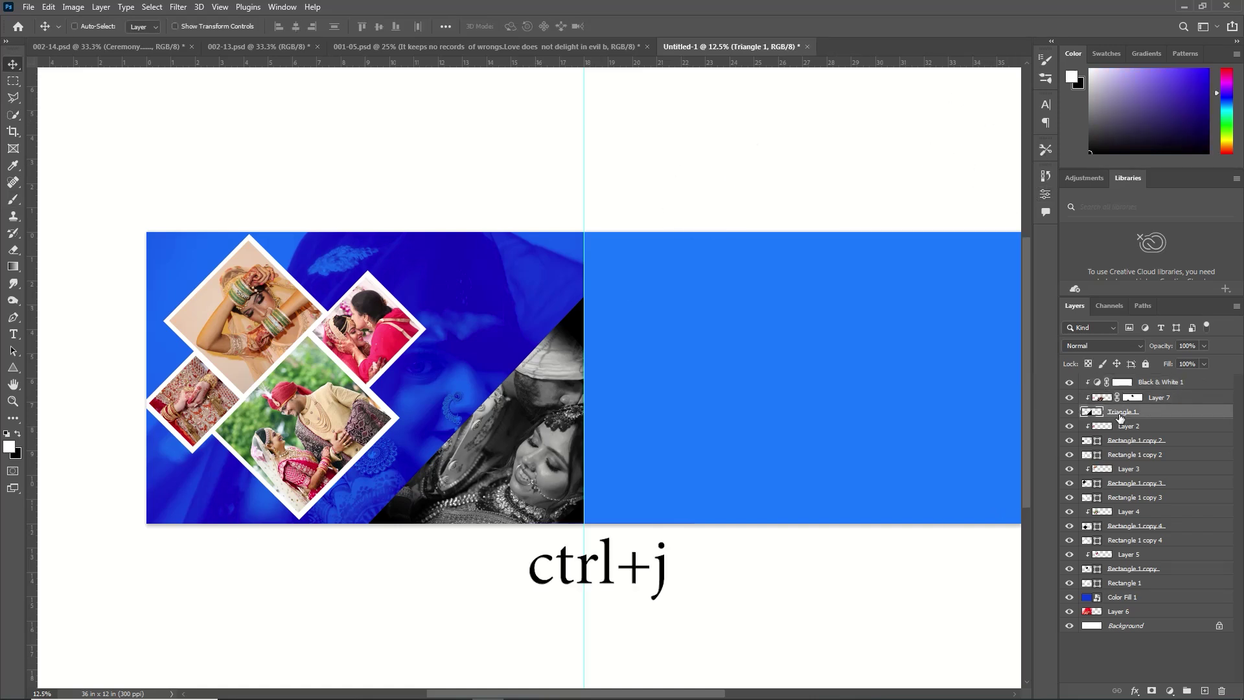
key(ctrl+j)
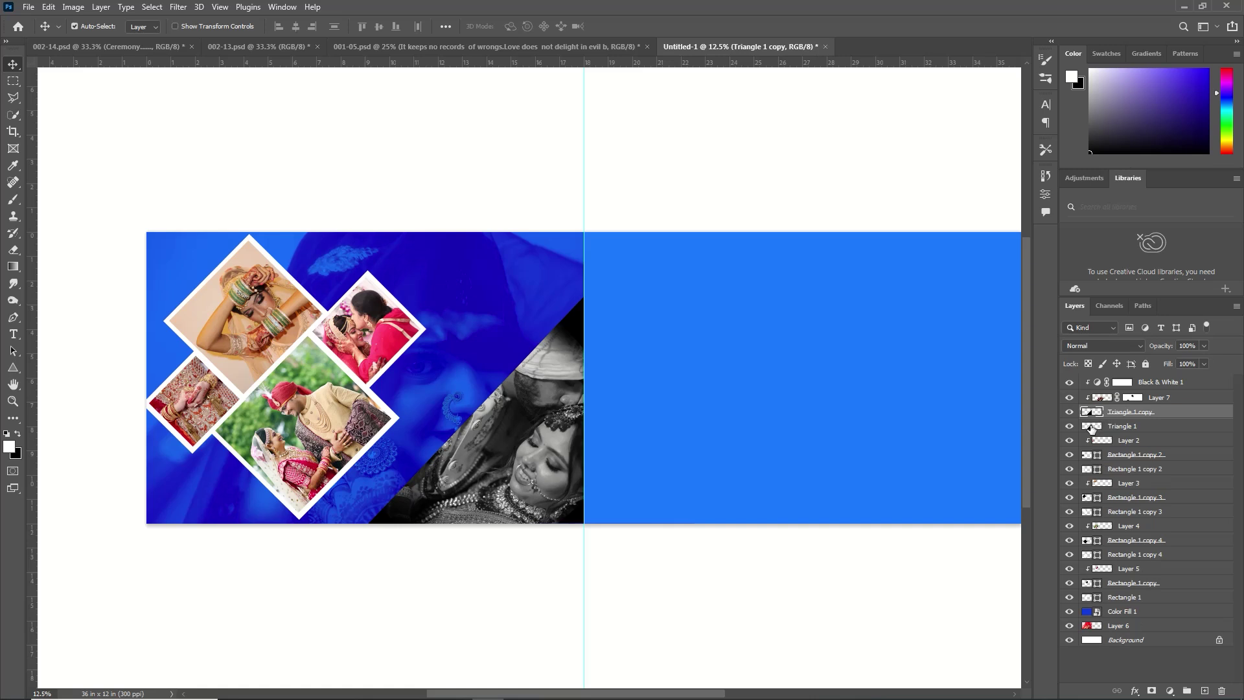
Apply a white Color Overlay in Screen blend mode at 100% opacity to the lower triangle layer.
click(1093, 430)
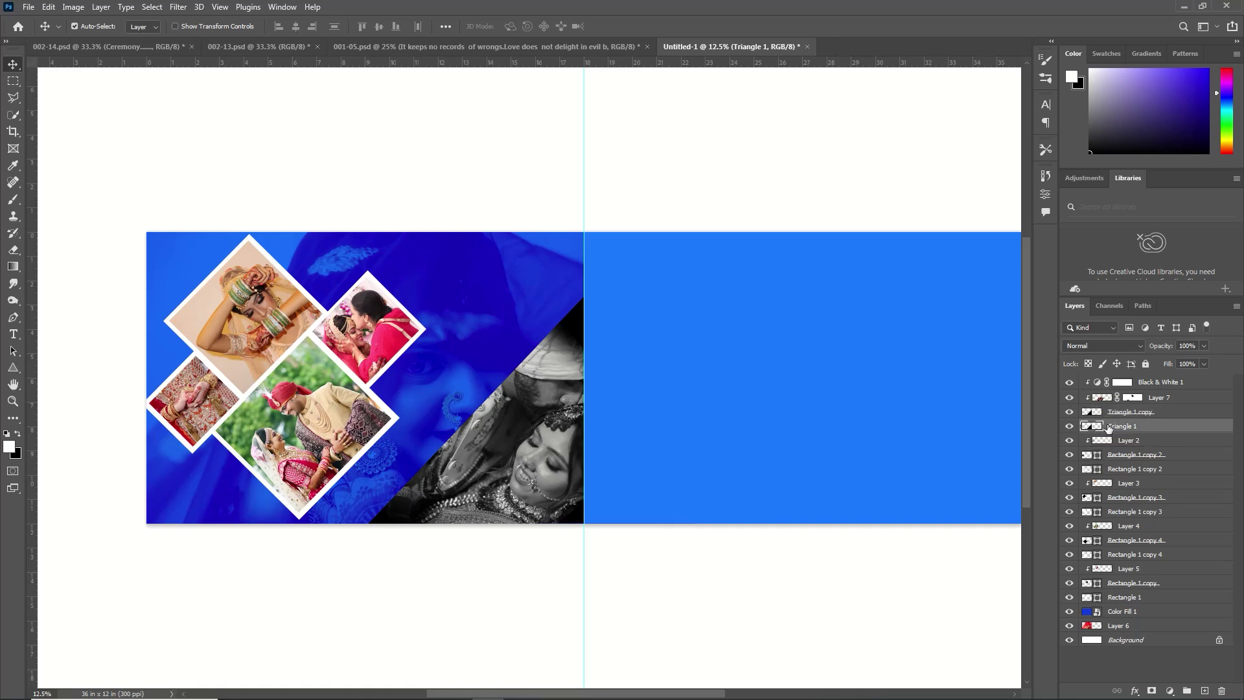
double_click(1076, 497)
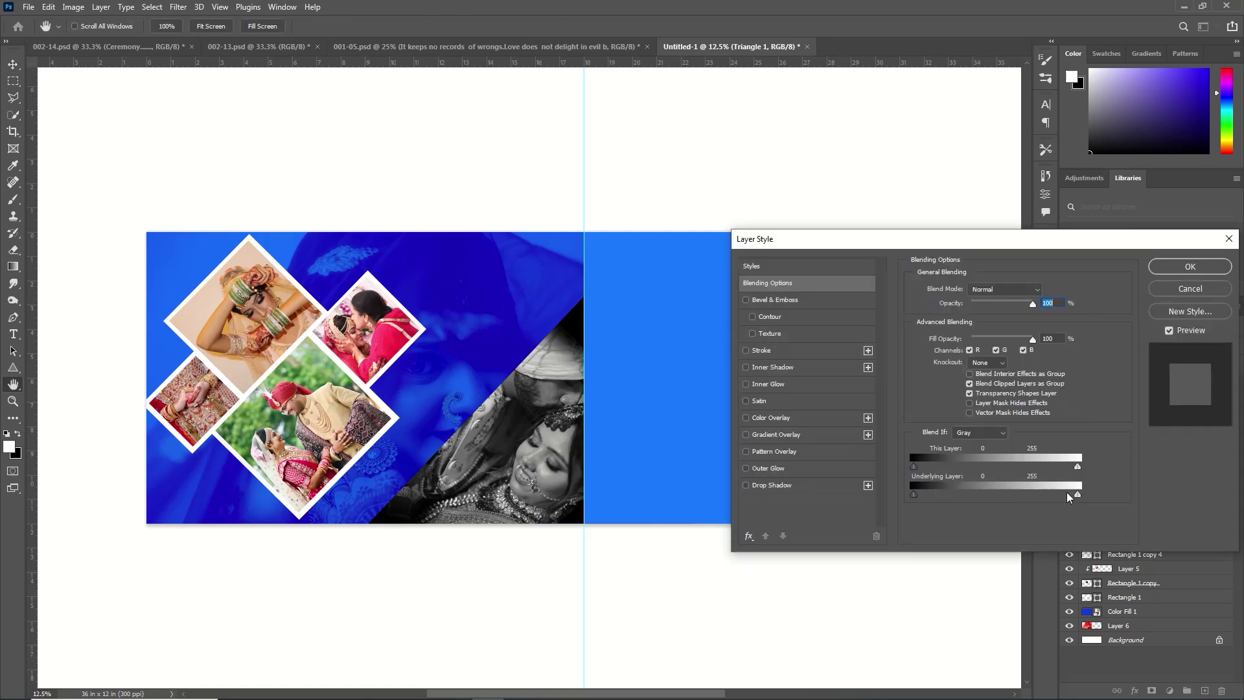
click(784, 419)
click(1044, 290)
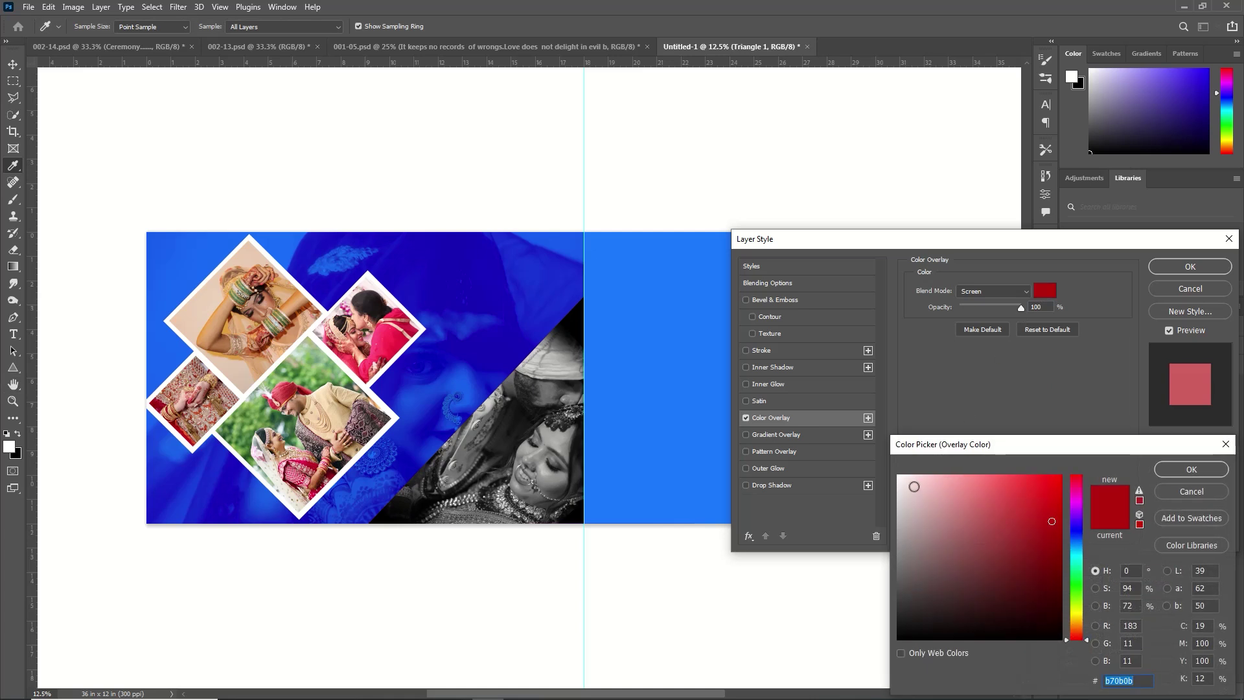
click(899, 476)
click(1200, 473)
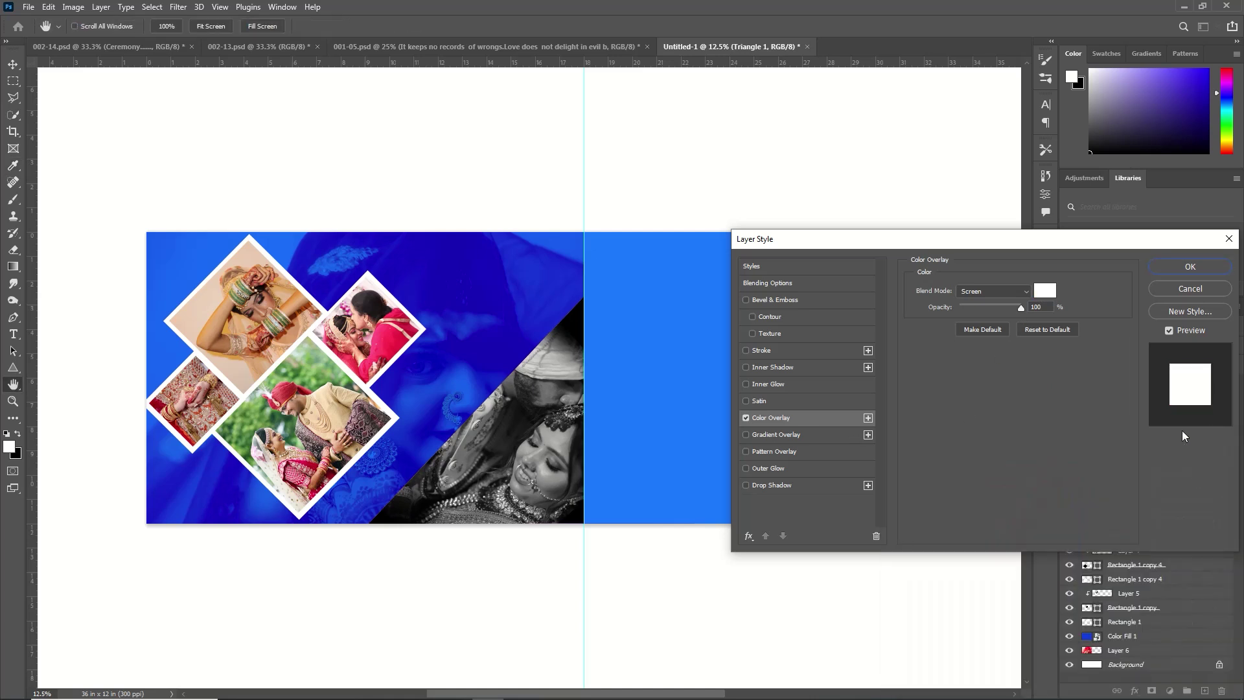
click(1191, 266)
Enlarge the white triangle behind the couple portrait and adjust the portrait with its clipping triangle to leave a white border around it.
key(ctrl+t)
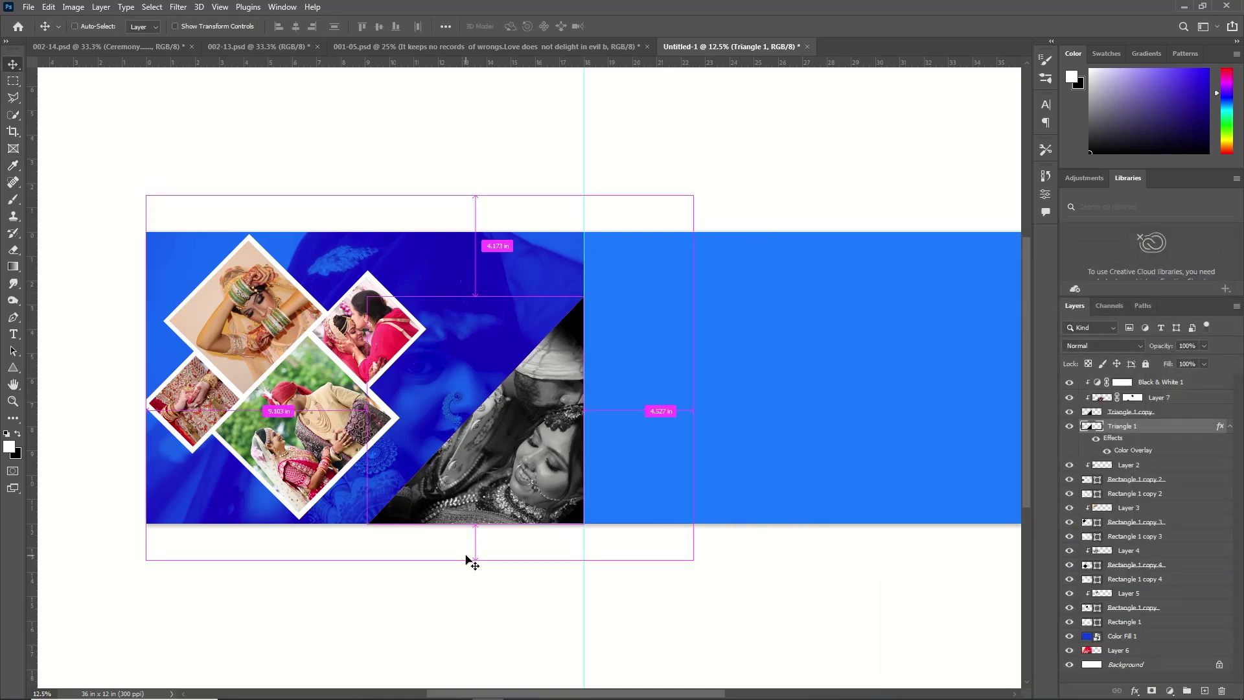
drag(367, 296, 352, 281)
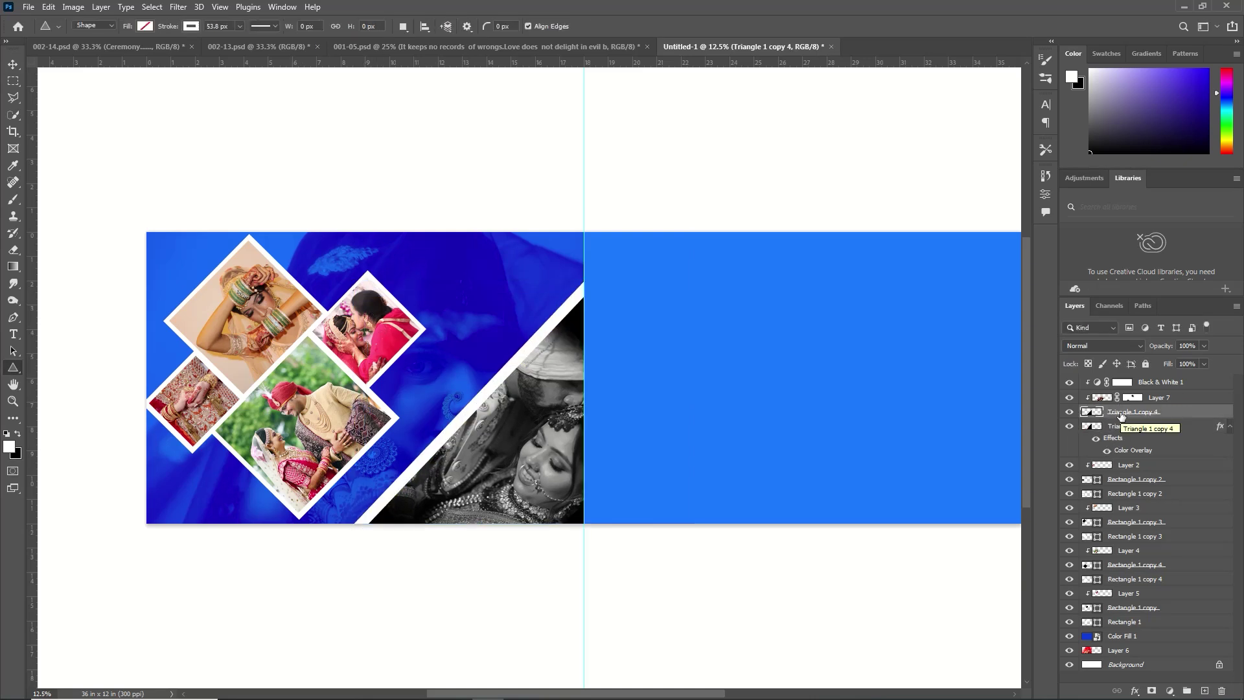
key(Return)
click(1118, 398)
key(ctrl+t)
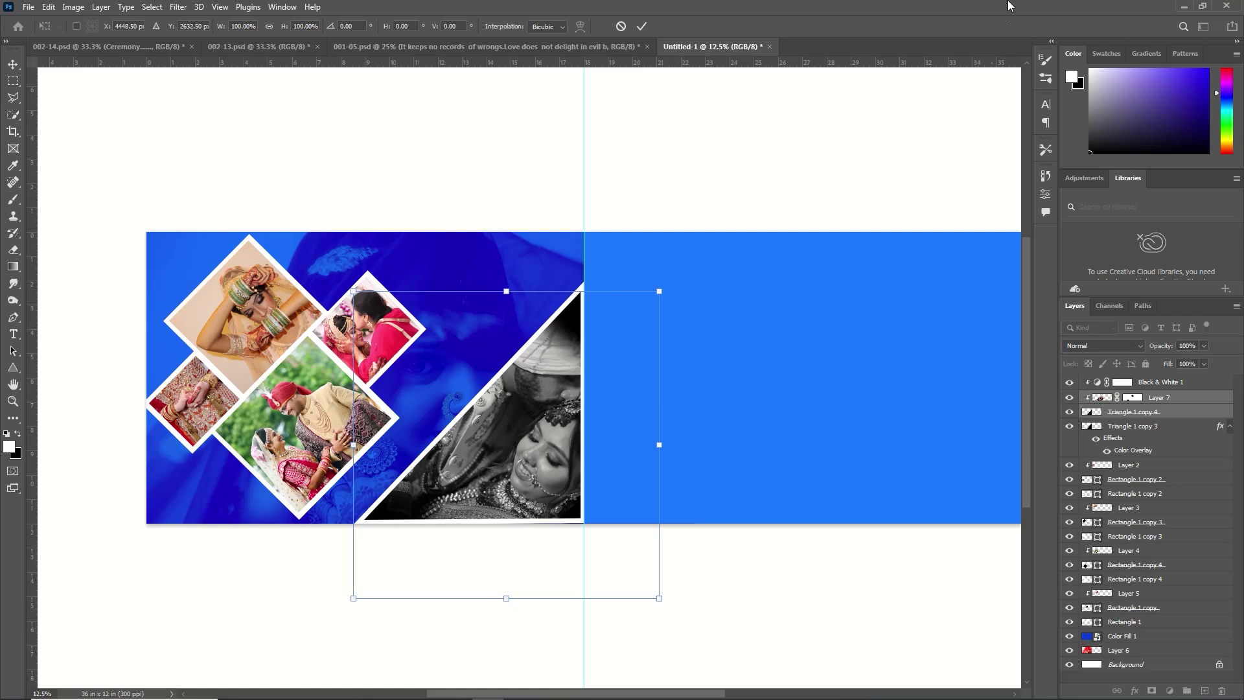
key(Return)
Draw a straight white diagonal line about 1000 x 920 px with the Pen tool from the left page's lower outer corner toward the diamonds.
key(u)
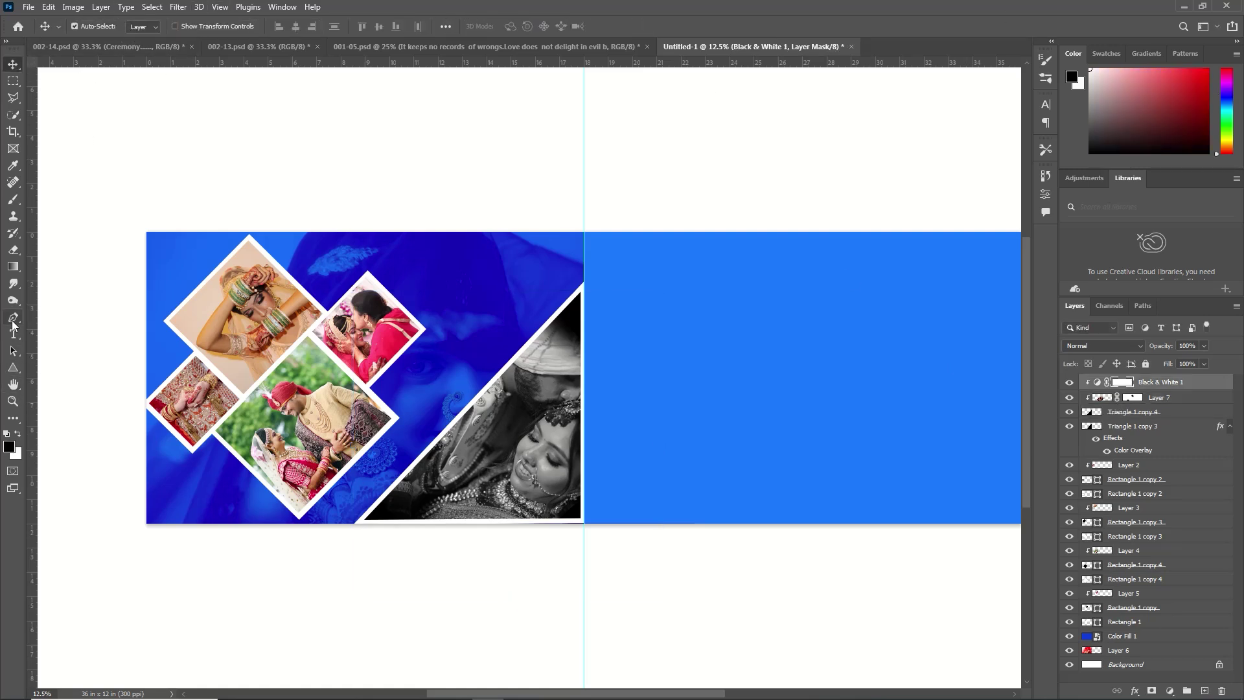
click(12, 321)
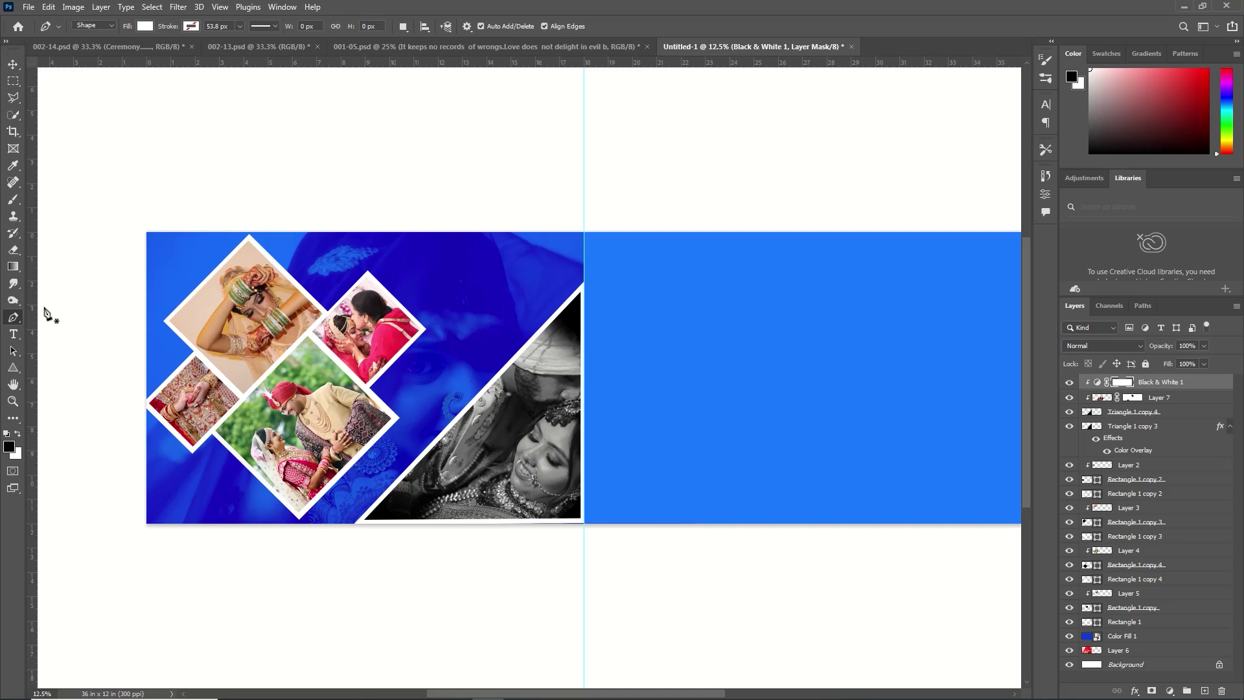
click(239, 26)
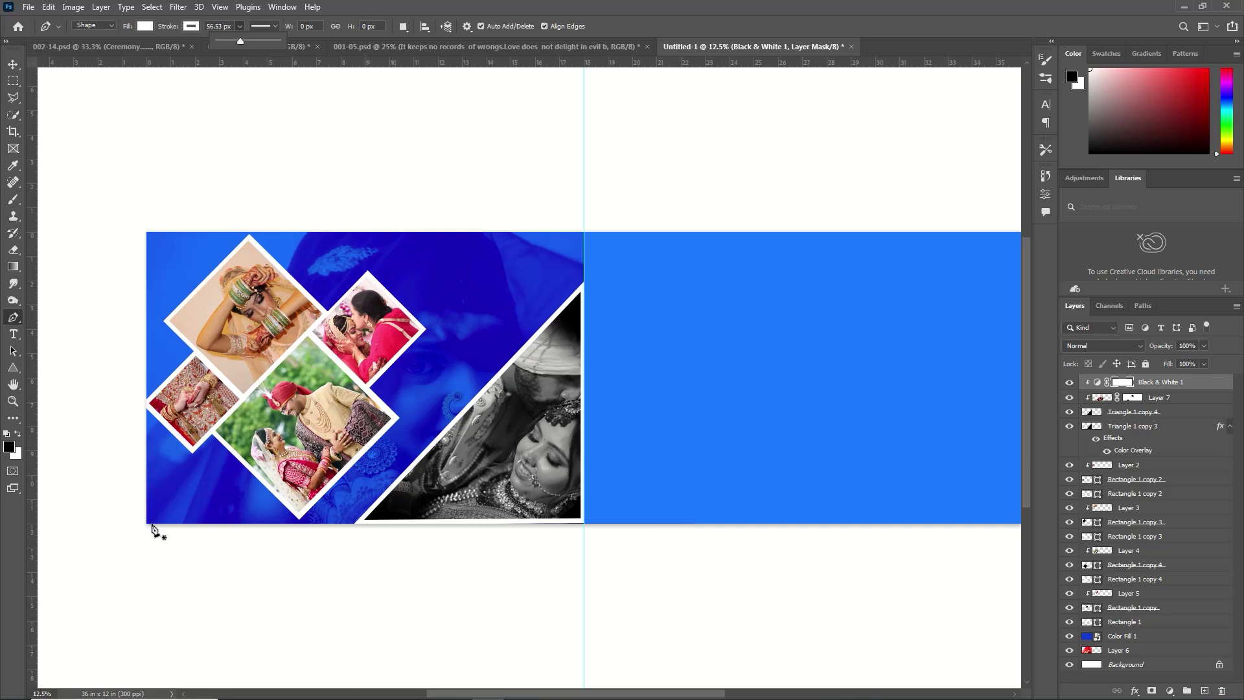
click(147, 524)
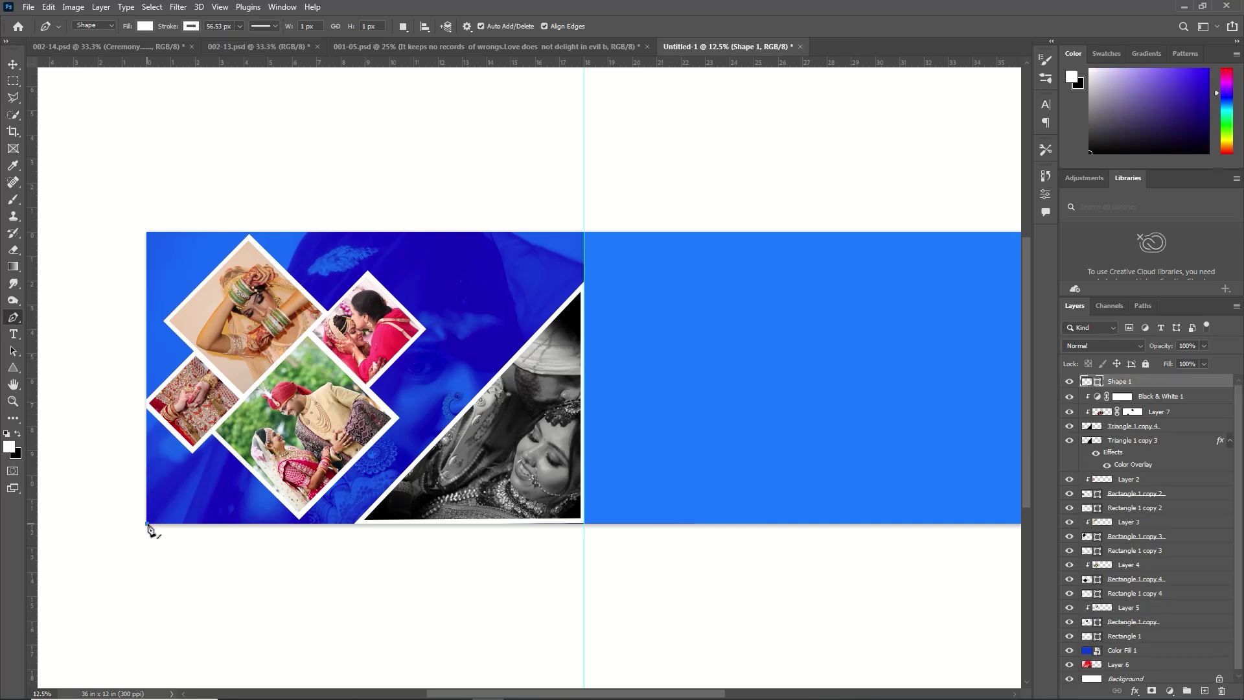
click(230, 453)
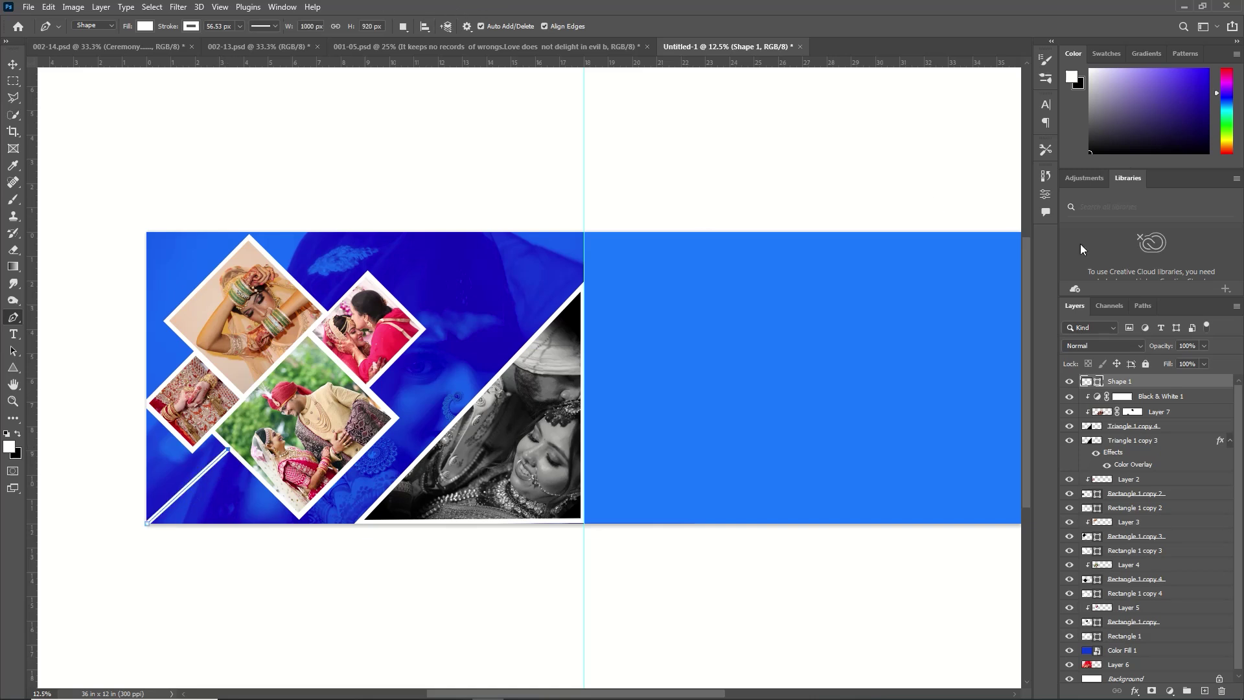
Thin the diagonal line's stroke to a fine hairline and shift the line slightly inward from the page's outer corner.
click(239, 26)
click(228, 40)
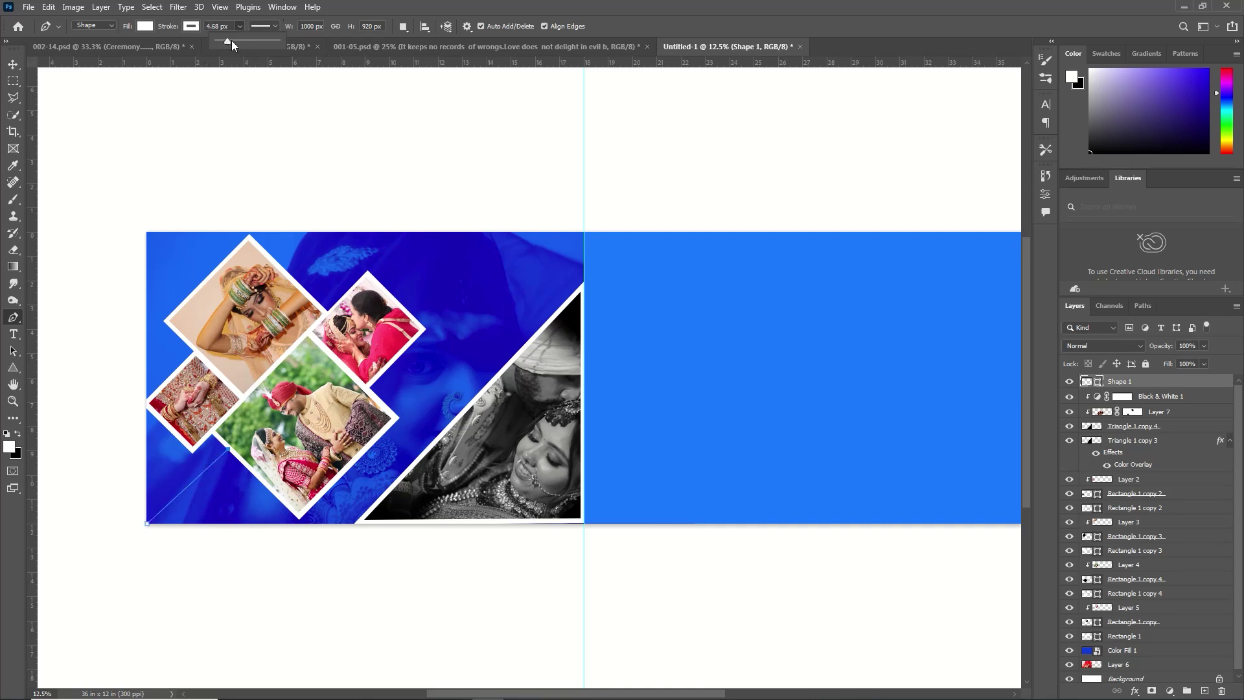
click(228, 39)
click(9, 68)
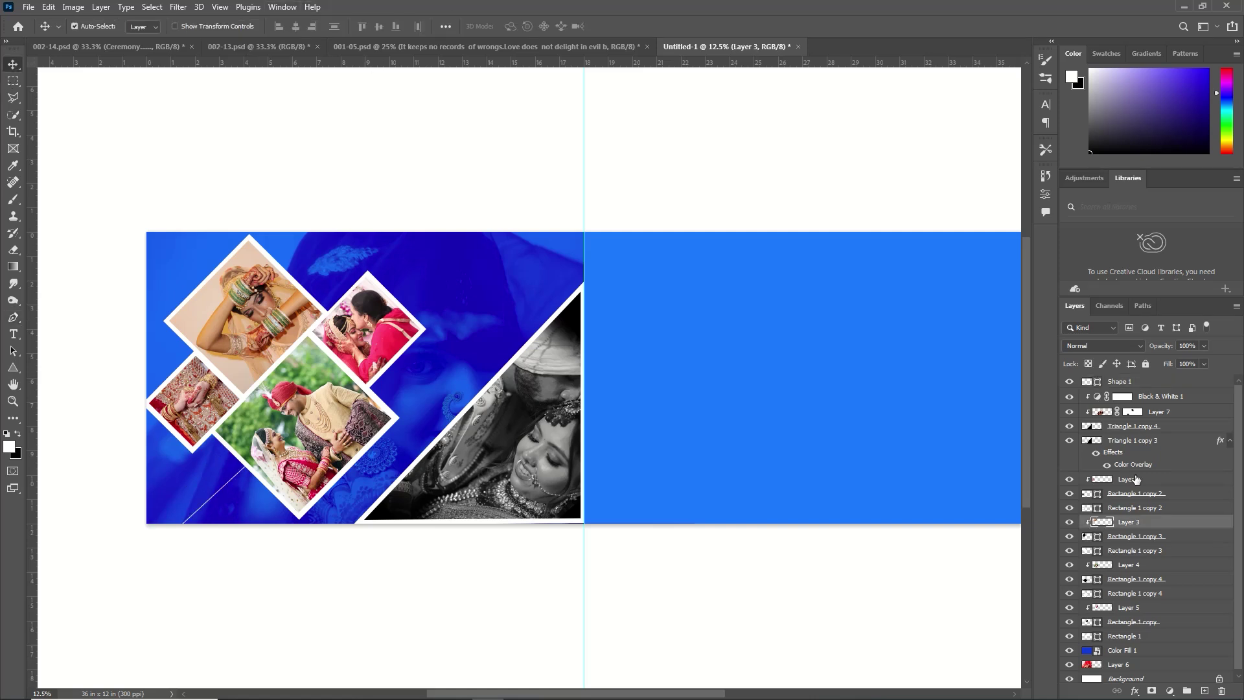
Group all diamond frame and photo layers, and move the diagonal line's layer directly beneath that group.
click(1136, 479)
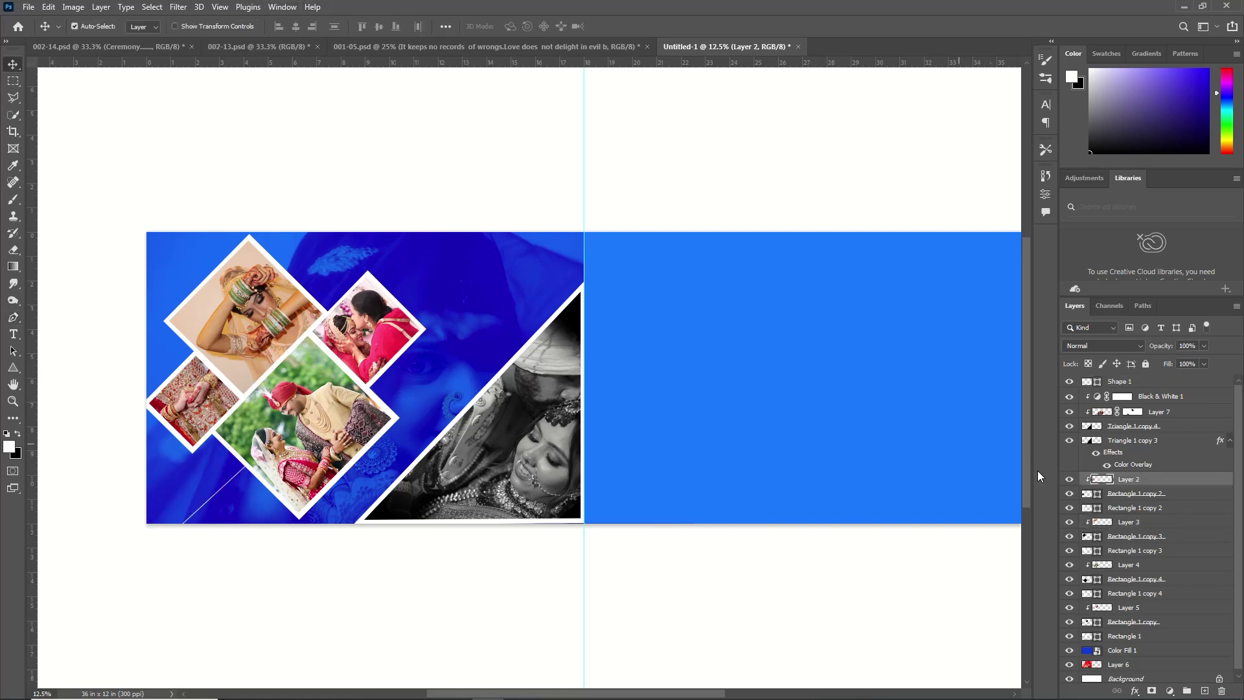
shift+click(1126, 635)
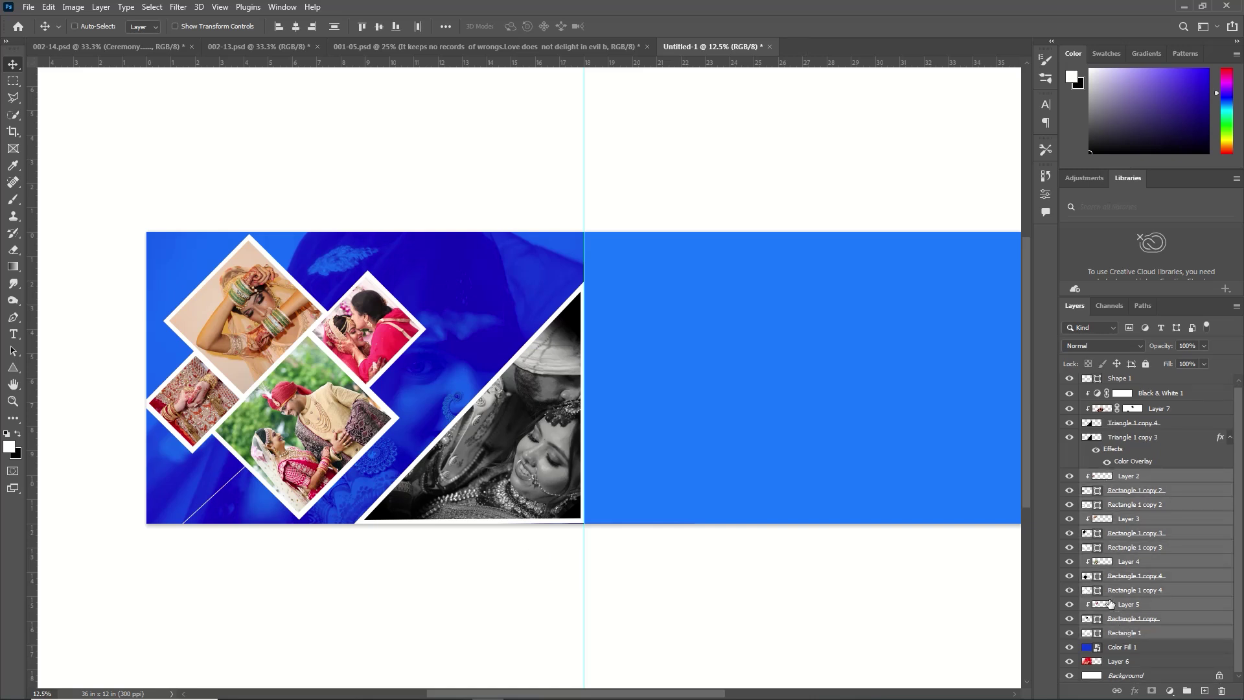
key(ctrl+g)
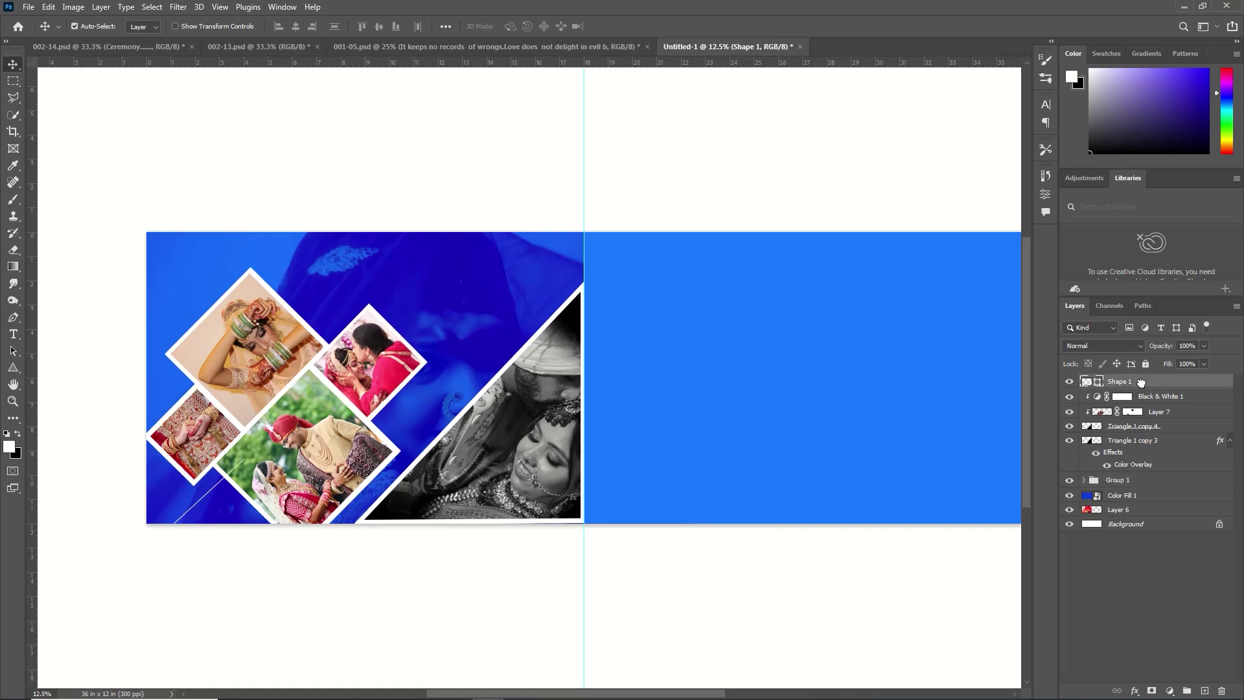
drag(1142, 382, 1162, 490)
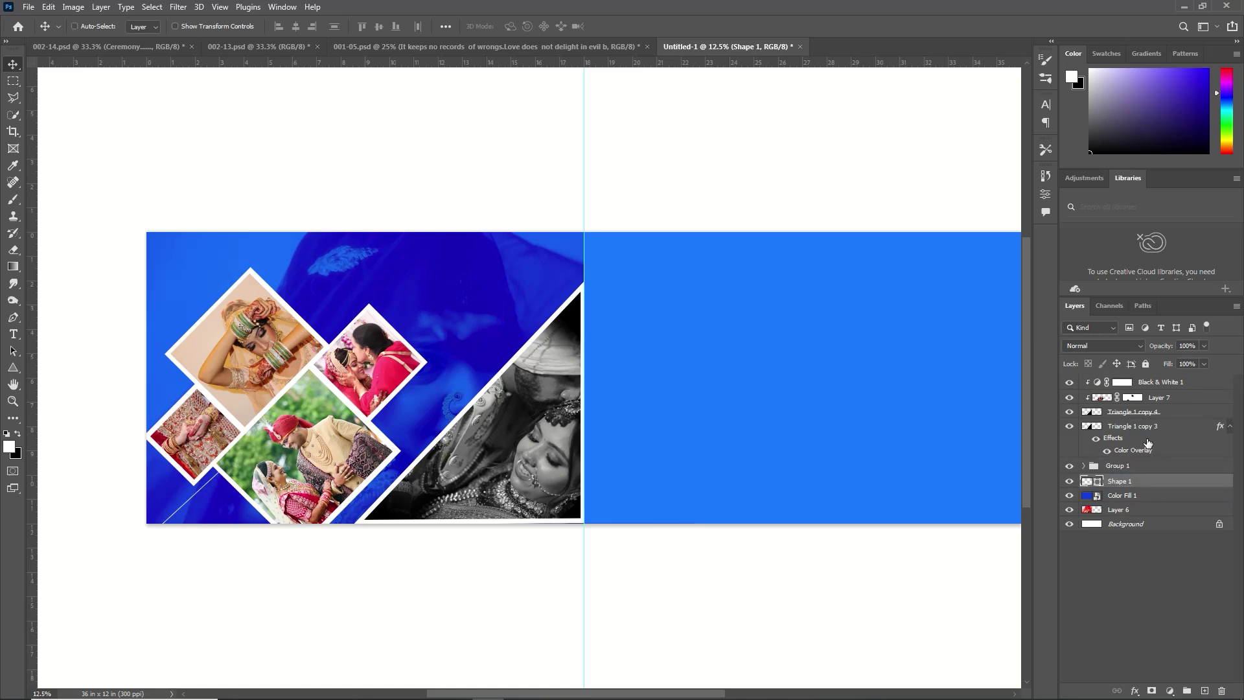
Duplicate the diagonal line and scale the copy to about 262% by 277%, placing it up toward the left page's inner upper corner.
key(ctrl+t)
drag(164, 521, 367, 433)
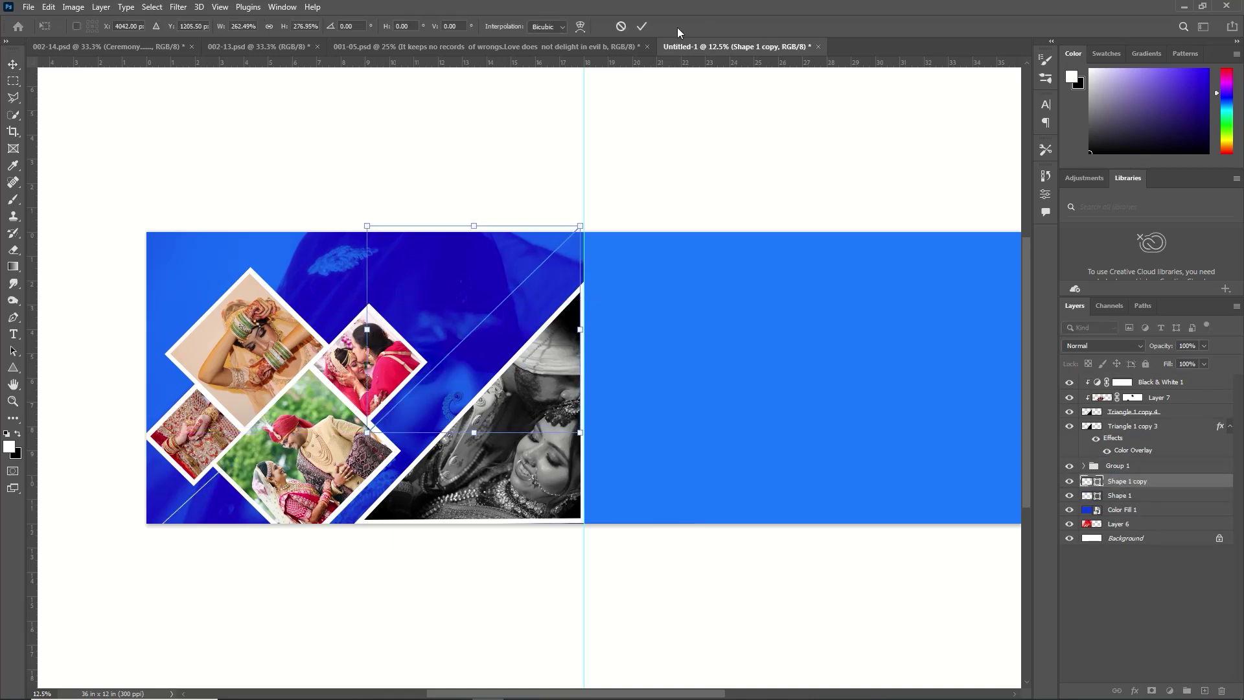
click(641, 26)
Duplicate the white border triangle, offset the lower triangle upward as a band scaled about 83% by 80%, and lower its opacity to 56%.
click(581, 290)
key(ctrl+j)
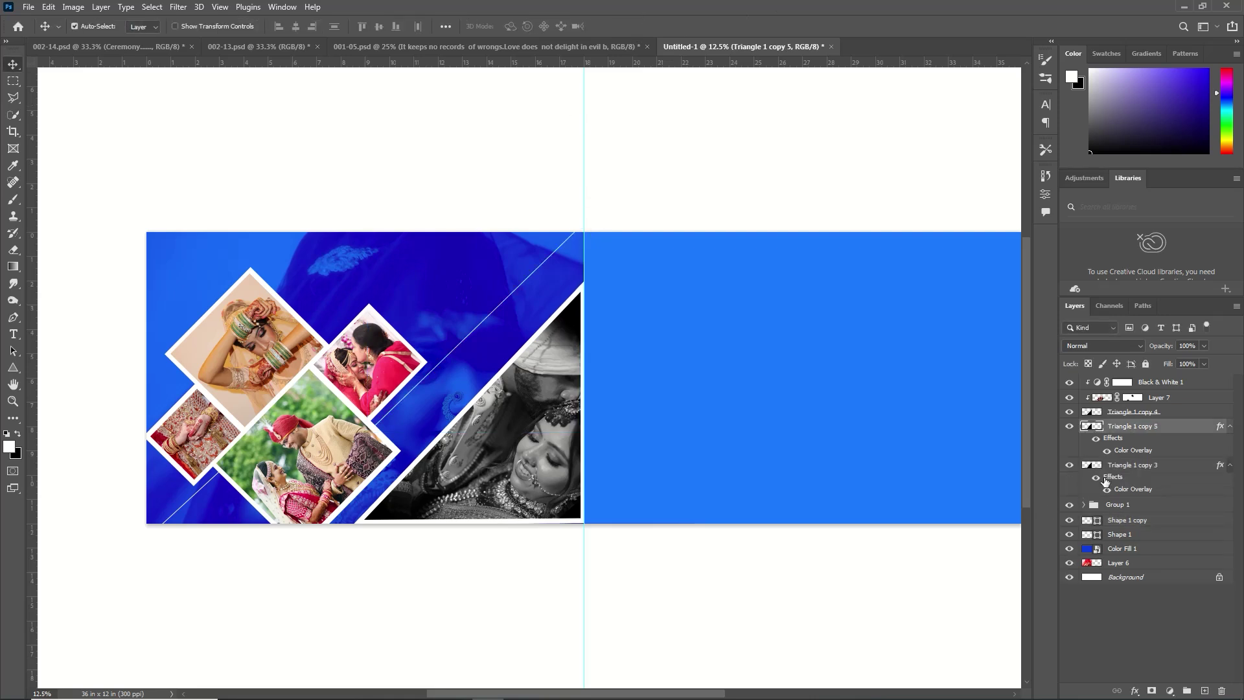
click(1118, 469)
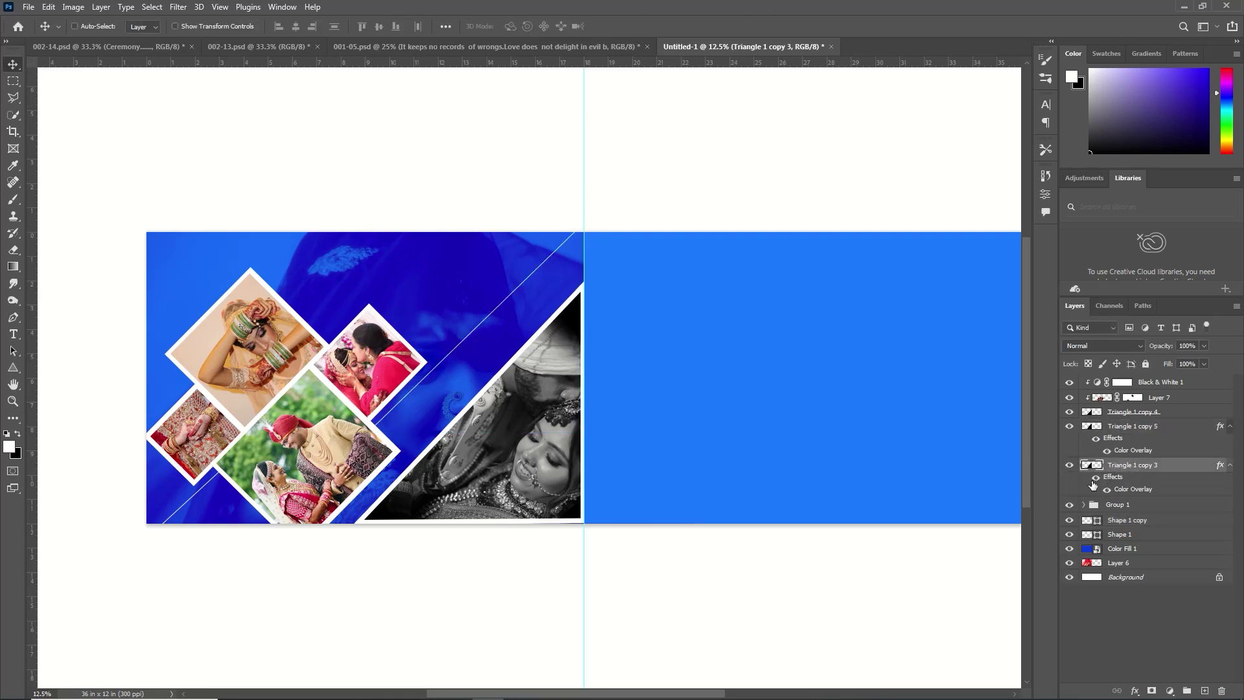
key(ctrl+t)
drag(579, 280, 570, 249)
key(shift+Right)
key(shift+Right)
key(Up)
key(Up)
key(Up)
key(Up)
key(Up)
key(Up)
key(Up)
key(Up)
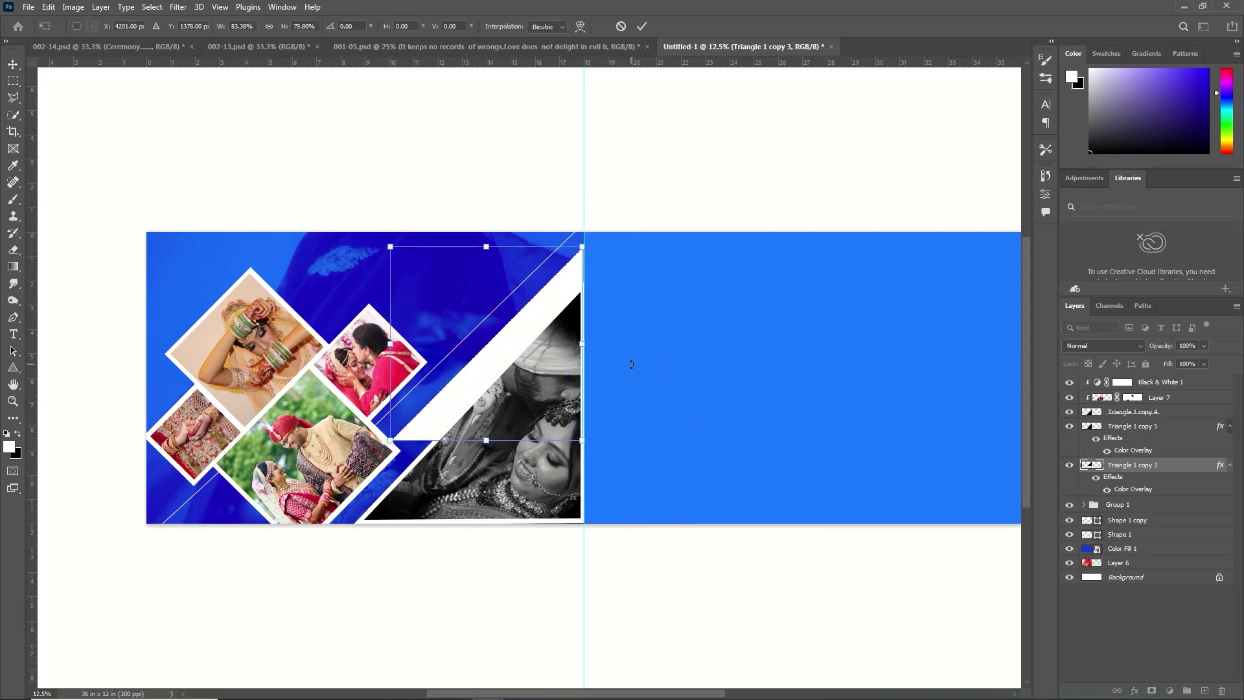
click(641, 26)
drag(1165, 340, 1134, 359)
Draw a black-filled rectangle about 576 x 512 px without a stroke, above the diamond photo frames.
click(13, 368)
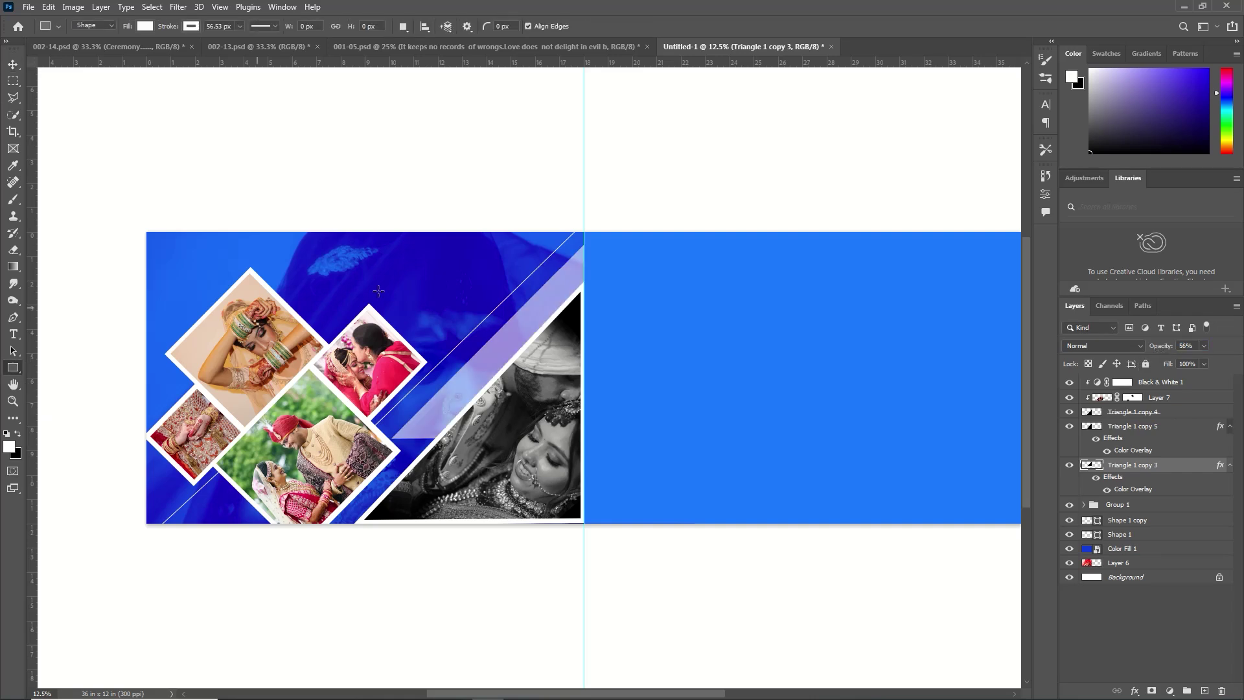
drag(296, 277, 340, 318)
click(896, 305)
click(899, 376)
click(1010, 172)
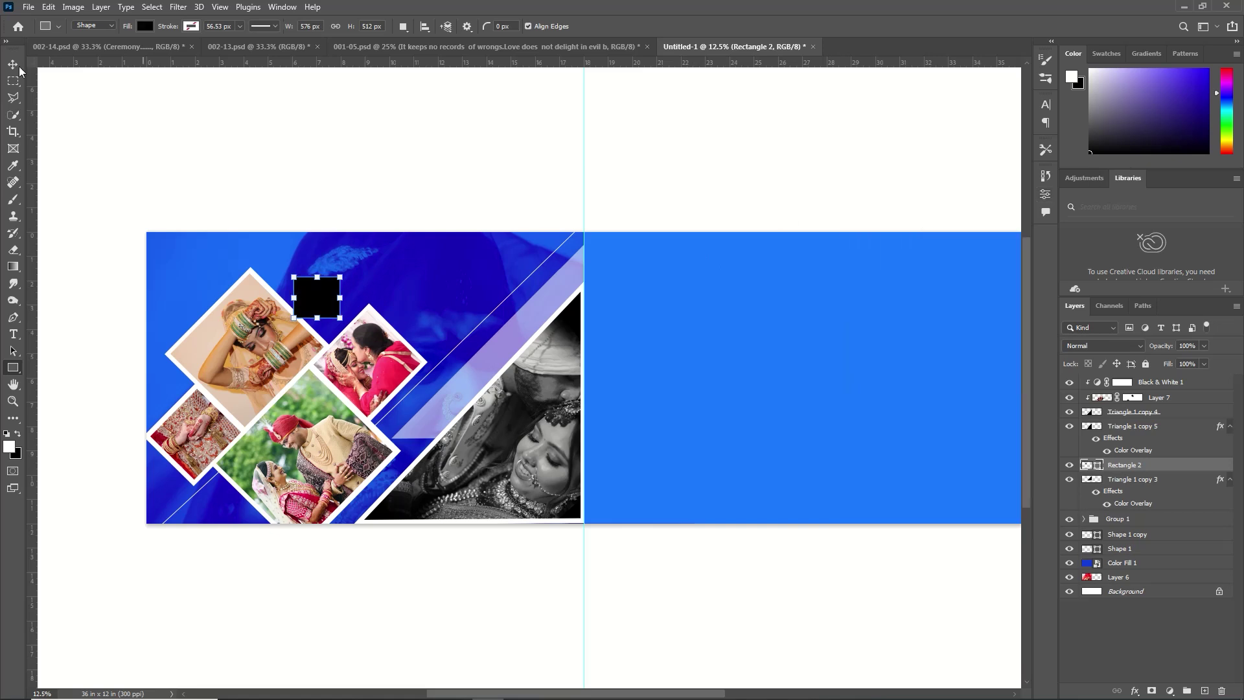
Rotate the black rectangle about 48° and narrow it into a small diamond nestled between the two upper photo frames.
key(ctrl+t)
drag(367, 249, 315, 292)
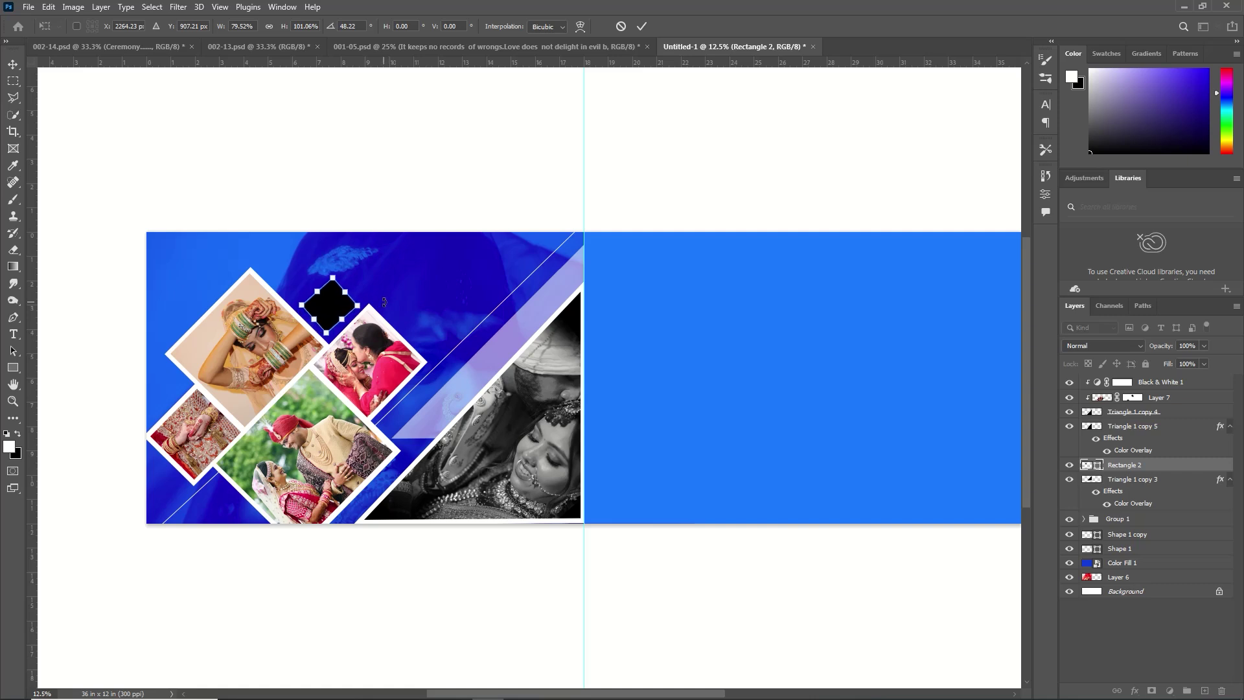
click(641, 26)
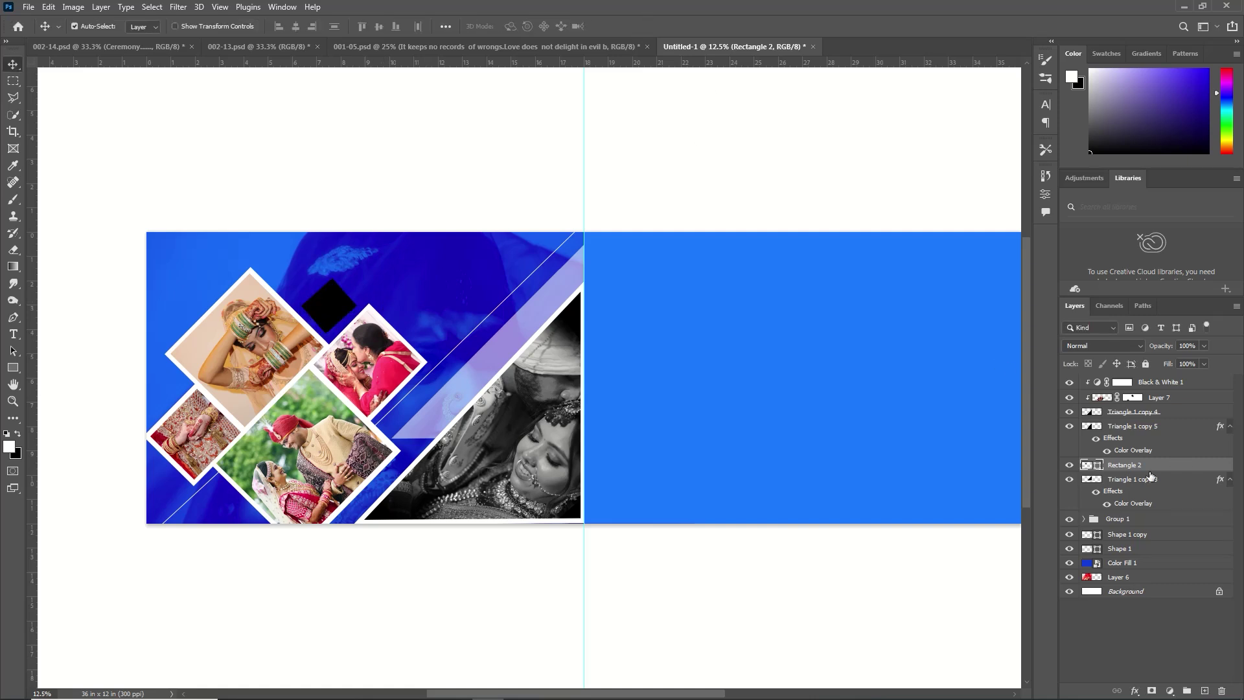
Change the small diamond's fill to bright blue #008aff.
double_click(1100, 466)
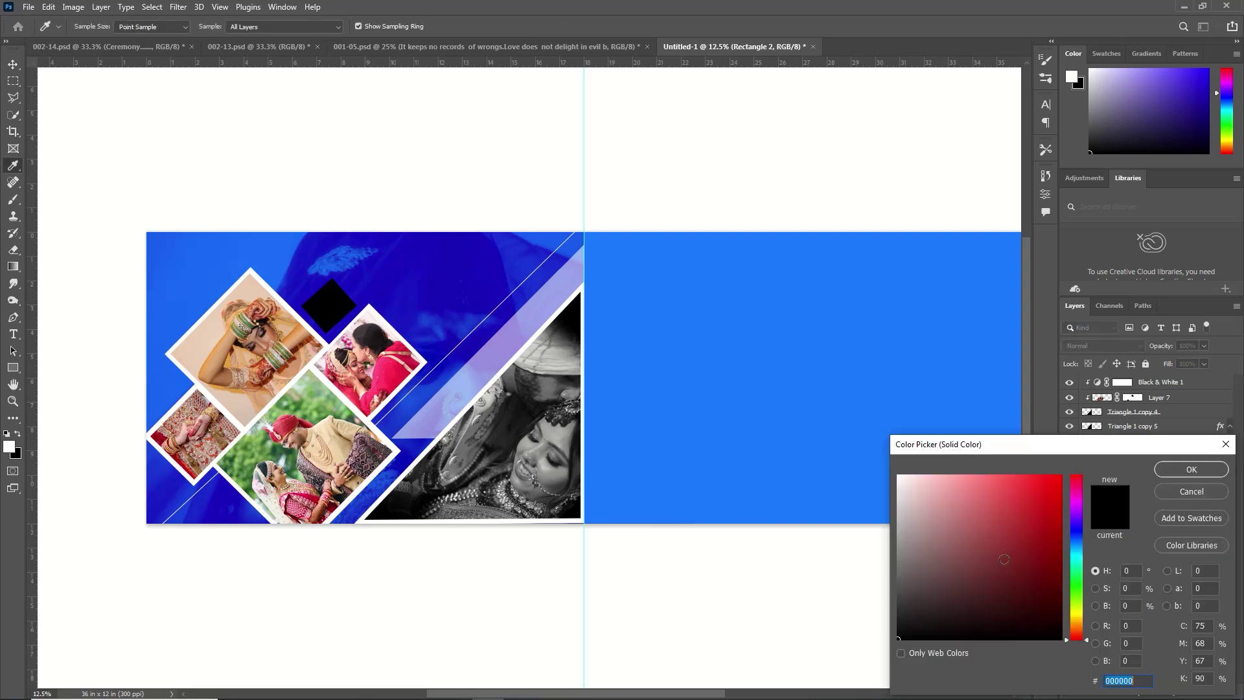
drag(1080, 546, 1079, 545)
click(1055, 477)
click(1198, 473)
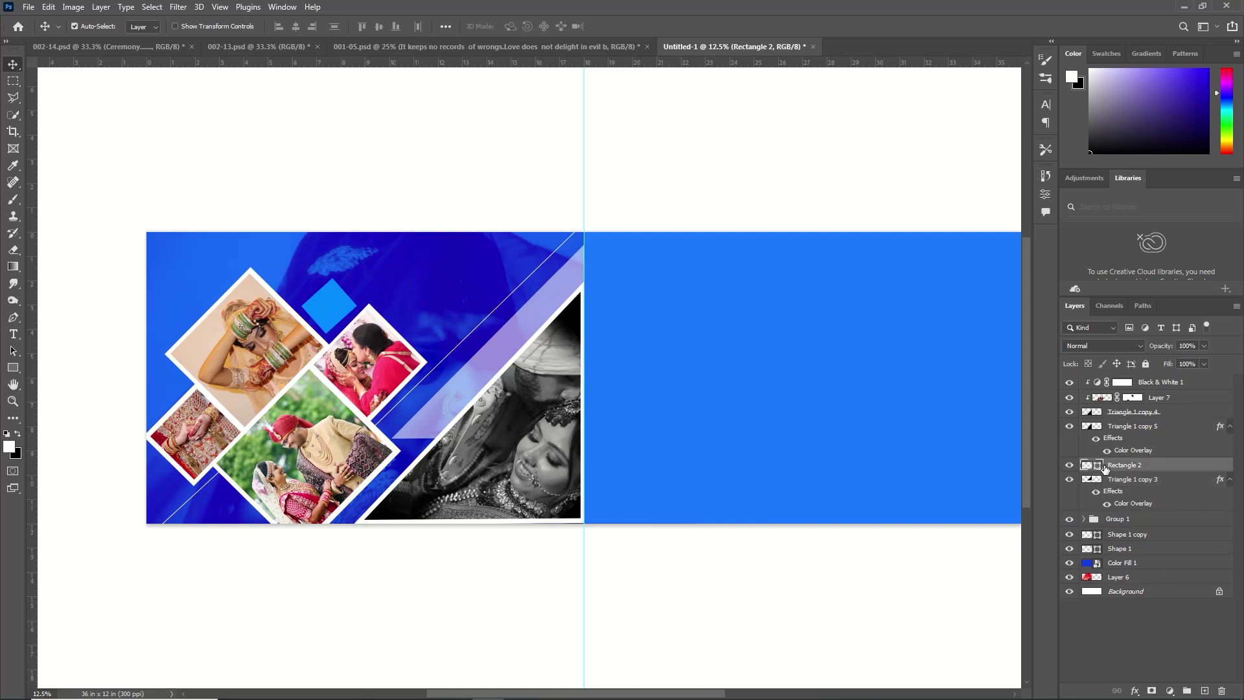
Duplicate the blue diamond, recolor the lower copy white and enlarge it slightly to form an even white border.
key(ctrl+j)
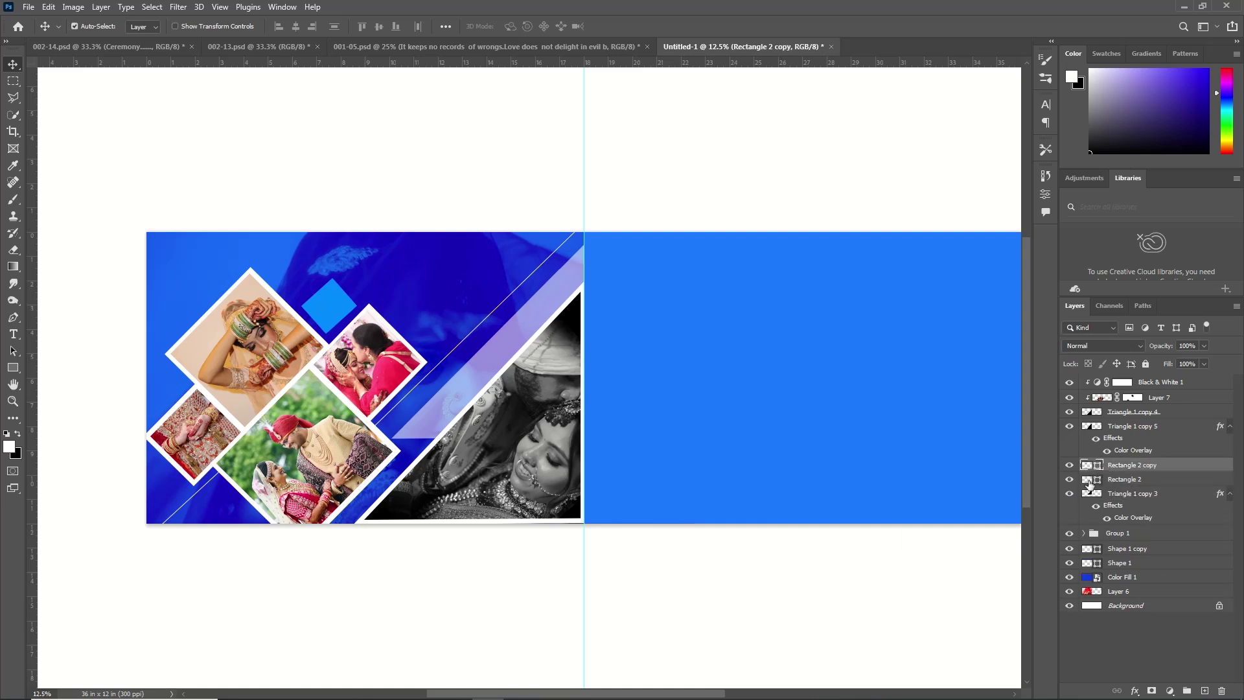
click(1088, 483)
double_click(1095, 486)
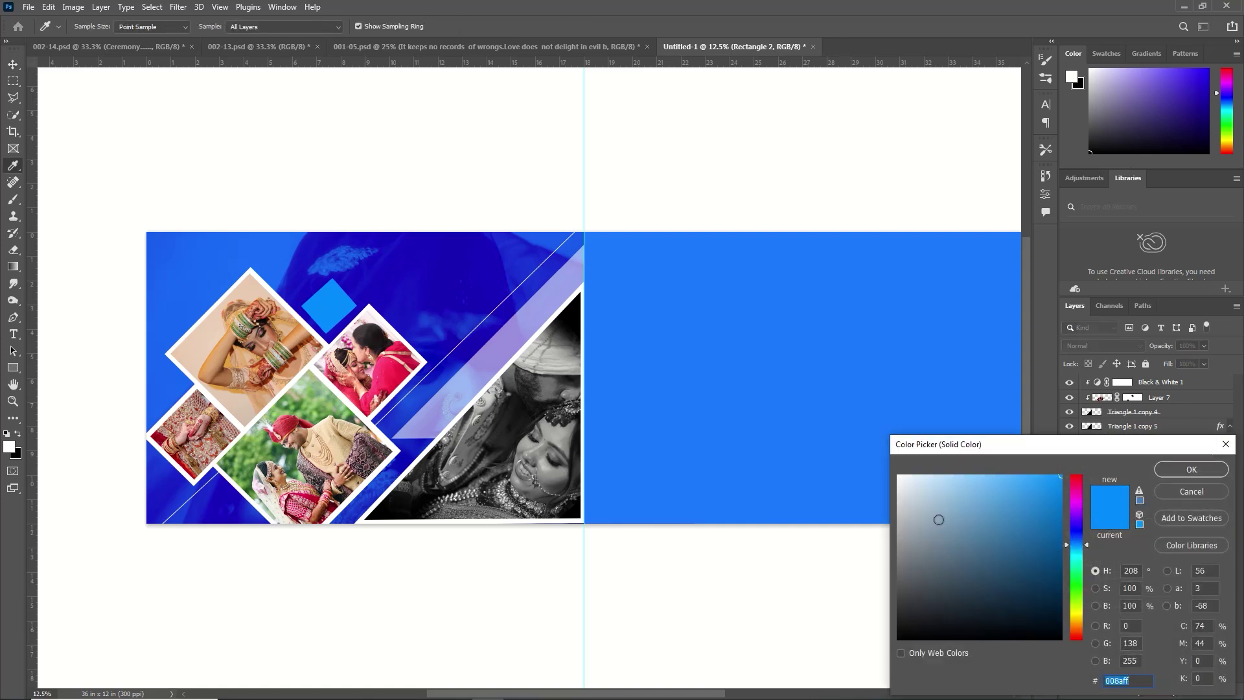
click(1185, 469)
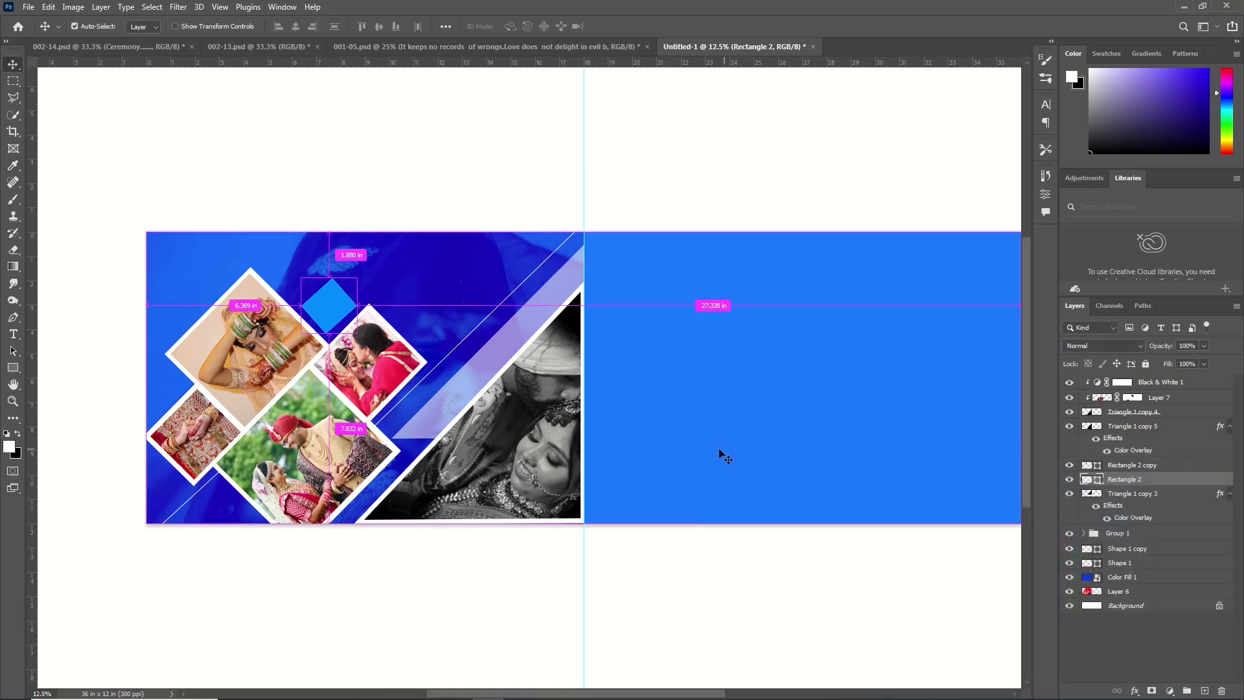
key(ctrl+t)
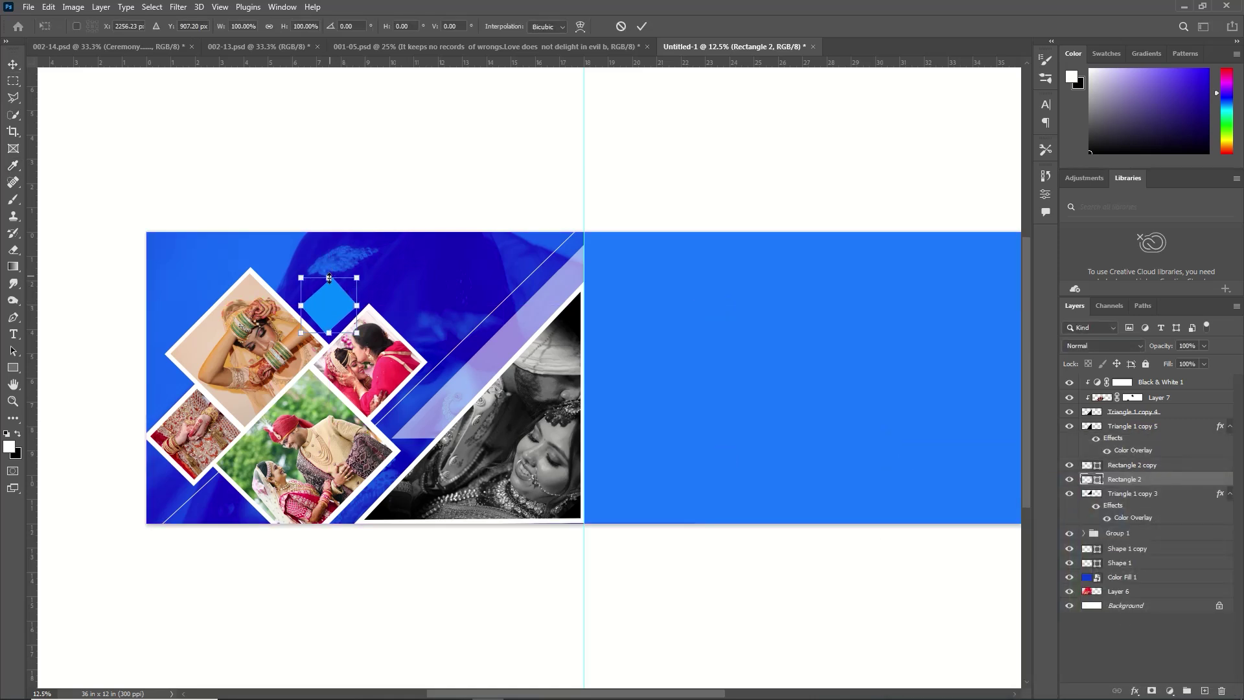
click(642, 26)
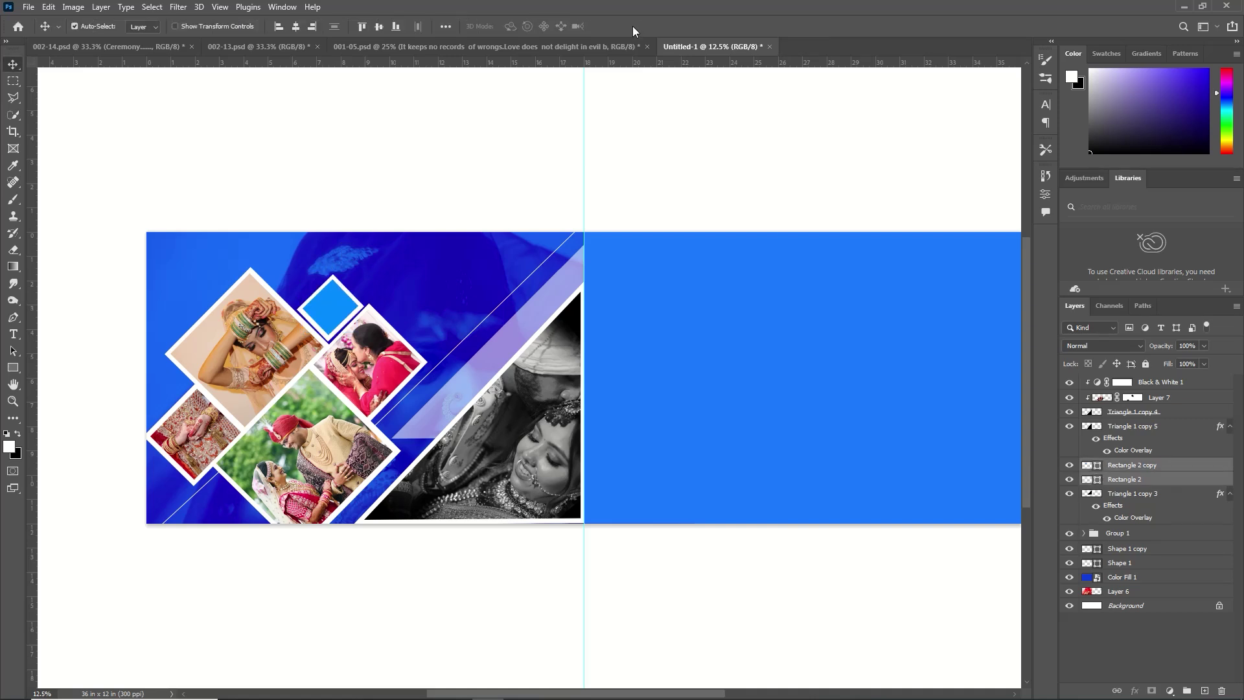
Duplicate the bordered blue diamond and scale one pair down, placing it diagonally above the other, further toward the center.
key(ctrl+j)
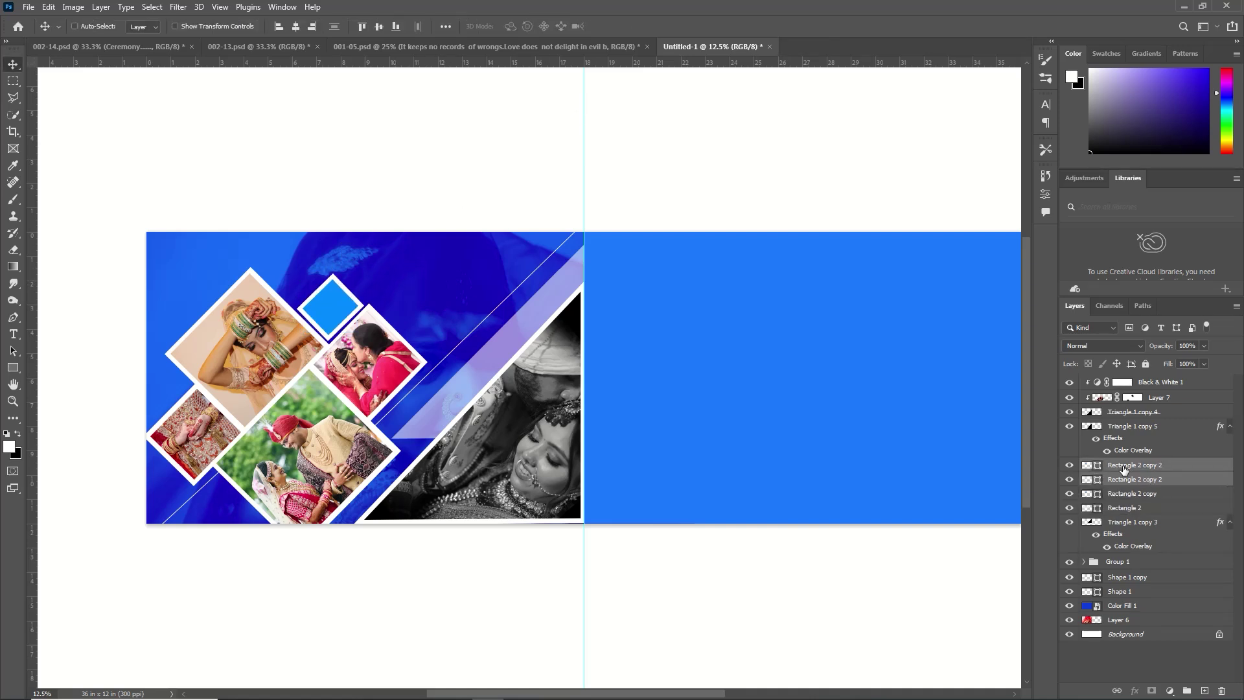
click(1122, 507)
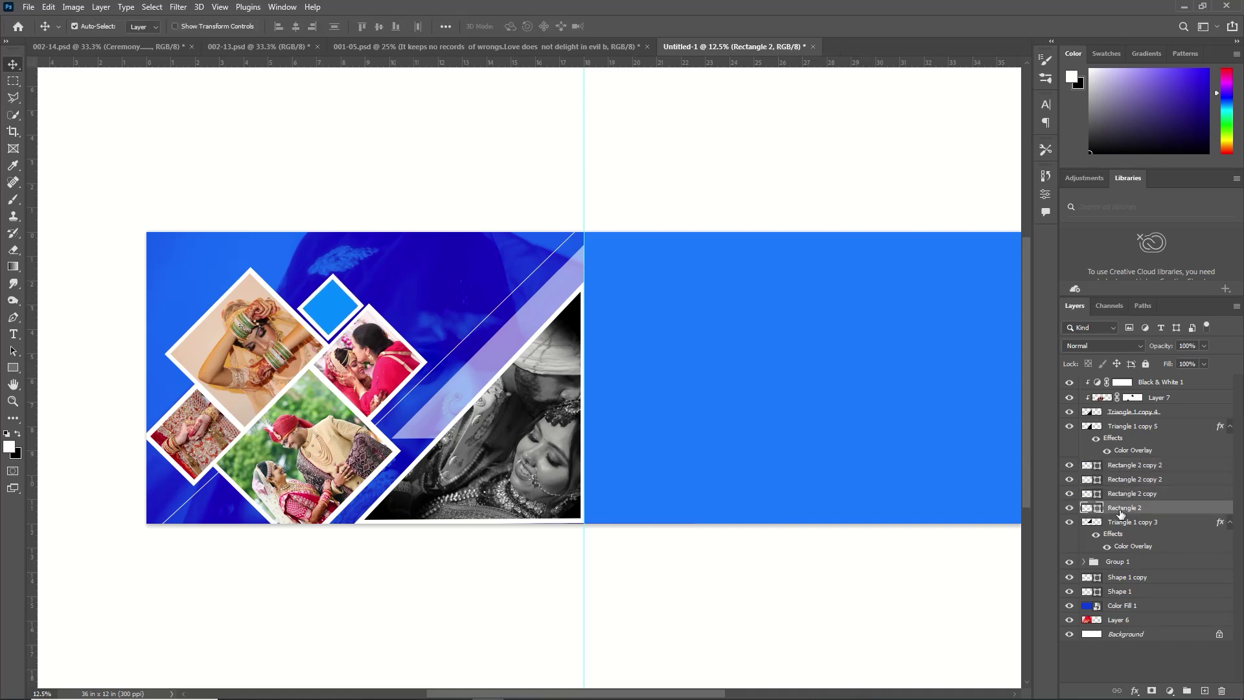
shift+click(1122, 494)
key(ctrl+t)
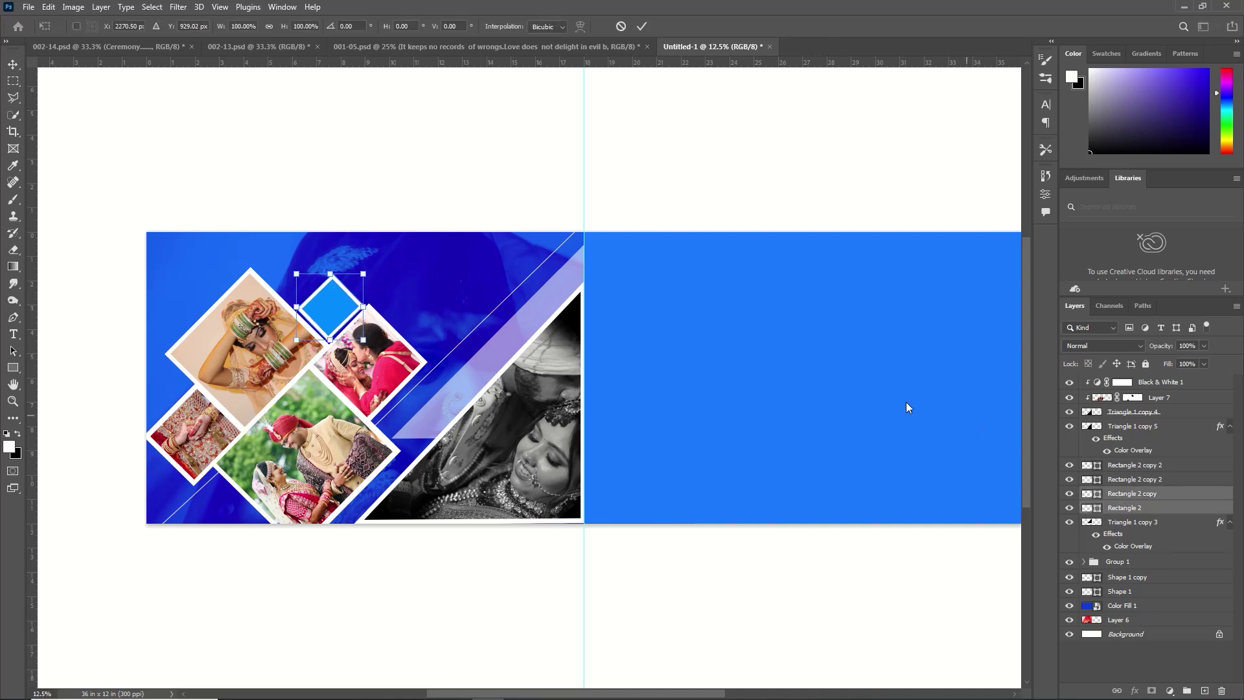
drag(339, 306, 373, 273)
drag(355, 251, 366, 272)
click(641, 26)
Change the smallest diamond's inner fill to dark navy blue.
click(1095, 508)
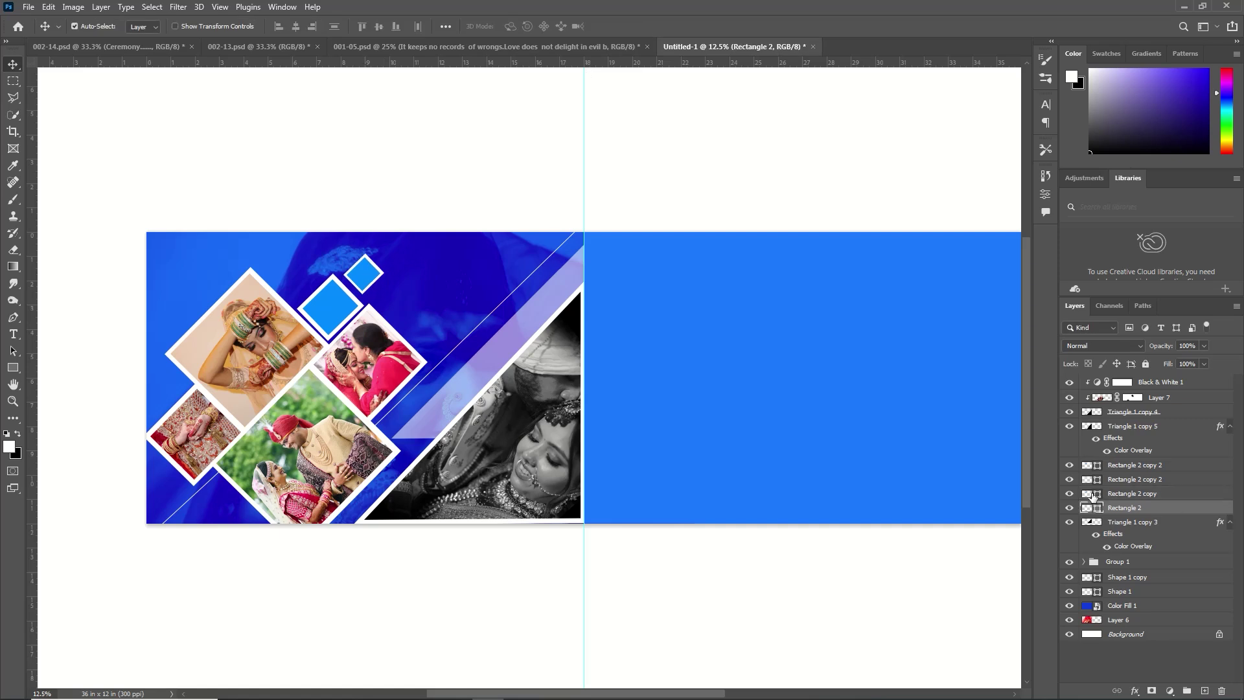
double_click(1093, 493)
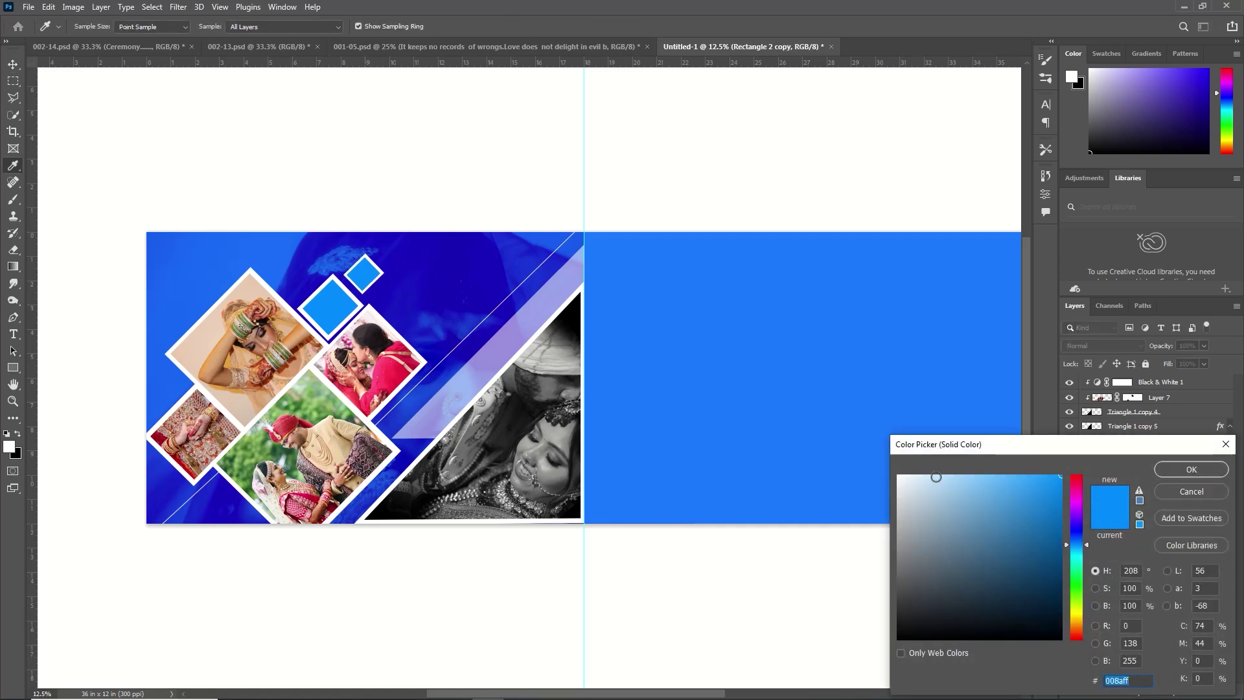
click(1194, 472)
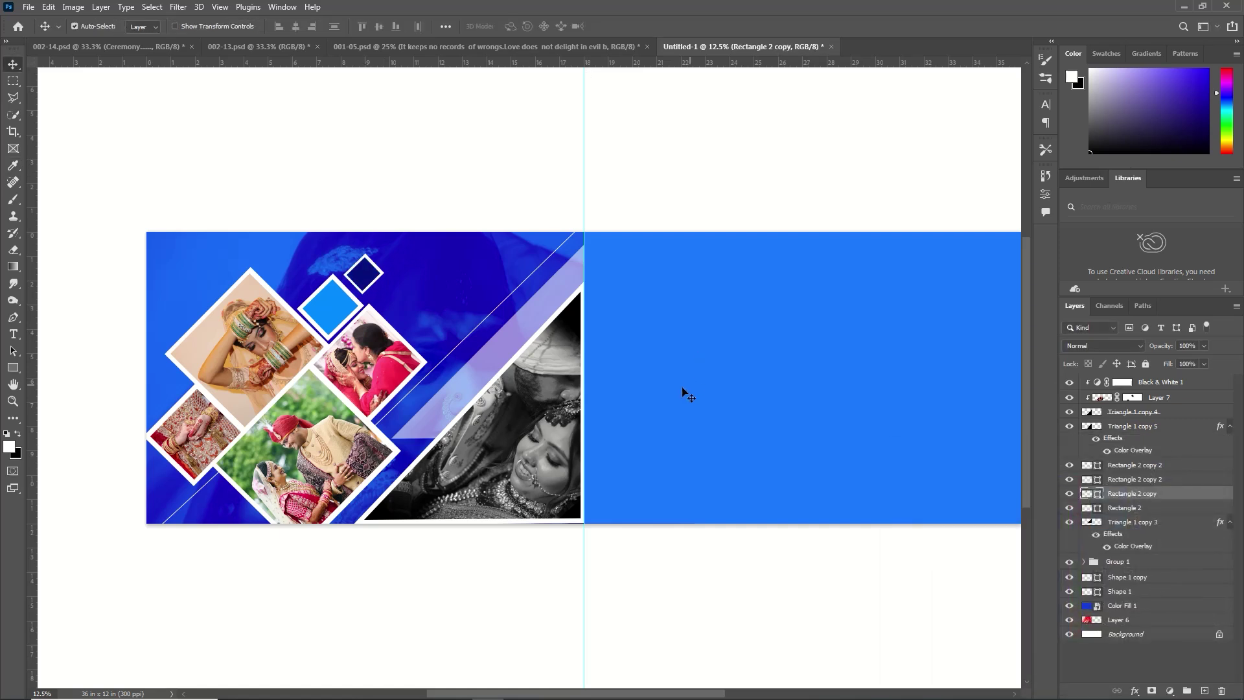
Rotate and reposition the bride background photo so her eyes show in the open area between the diamonds and the triangle.
click(1124, 620)
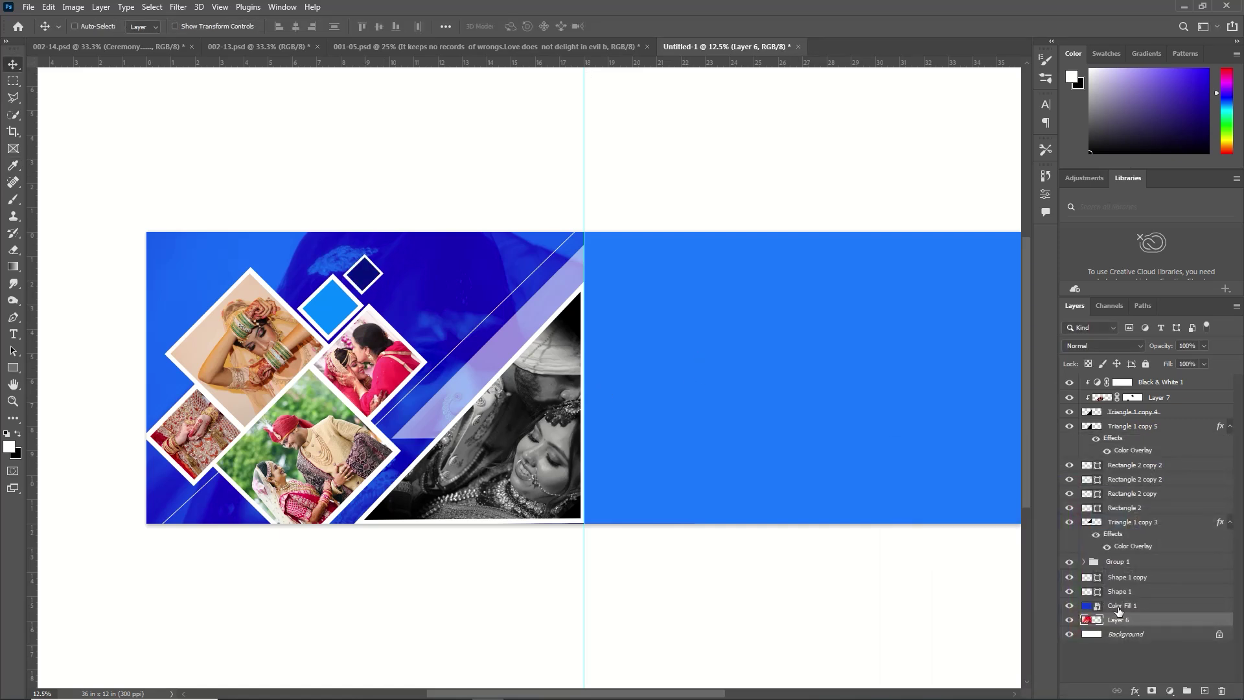
key(ctrl+t)
drag(476, 372, 448, 302)
drag(741, 90, 777, 222)
key(Return)
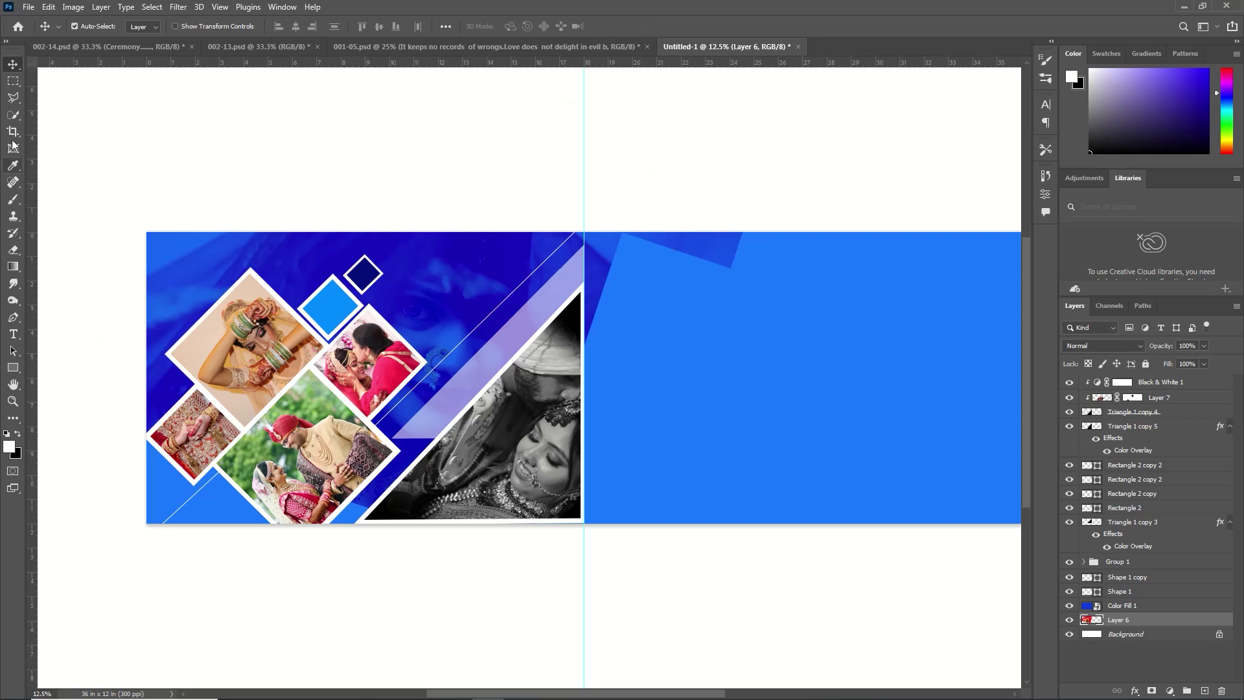
Delete the part of the bride background photo that spills past the center guide onto the right page.
click(13, 82)
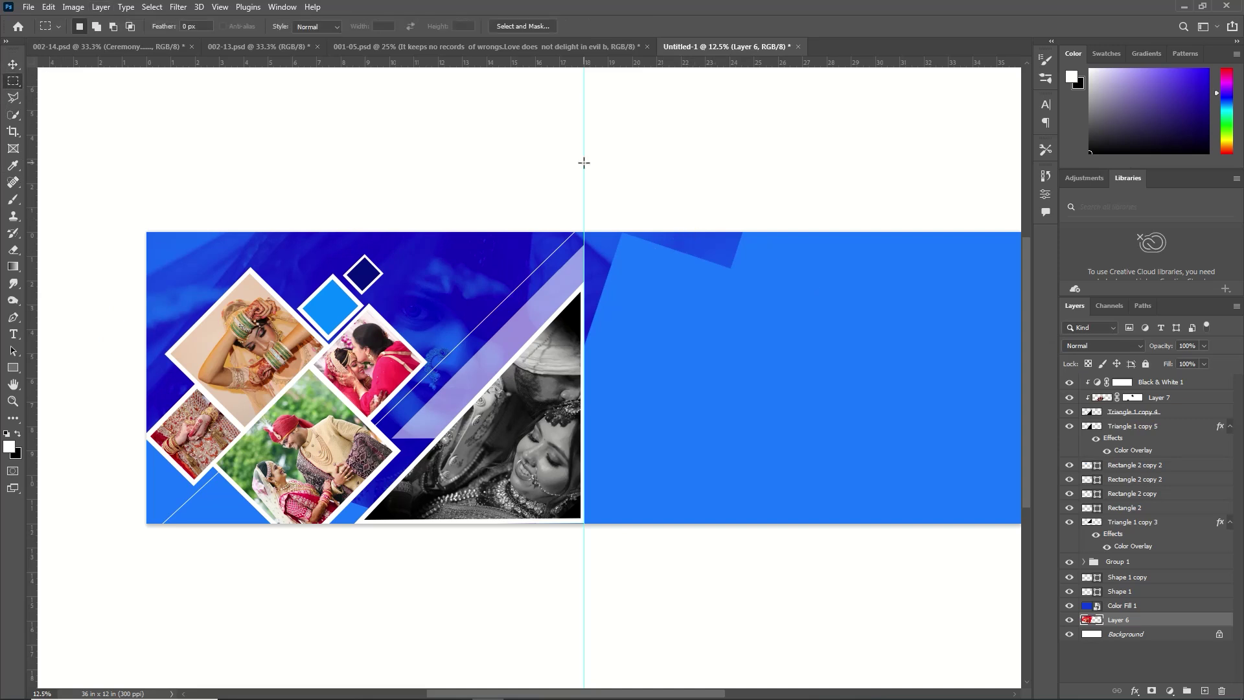
drag(583, 231, 765, 376)
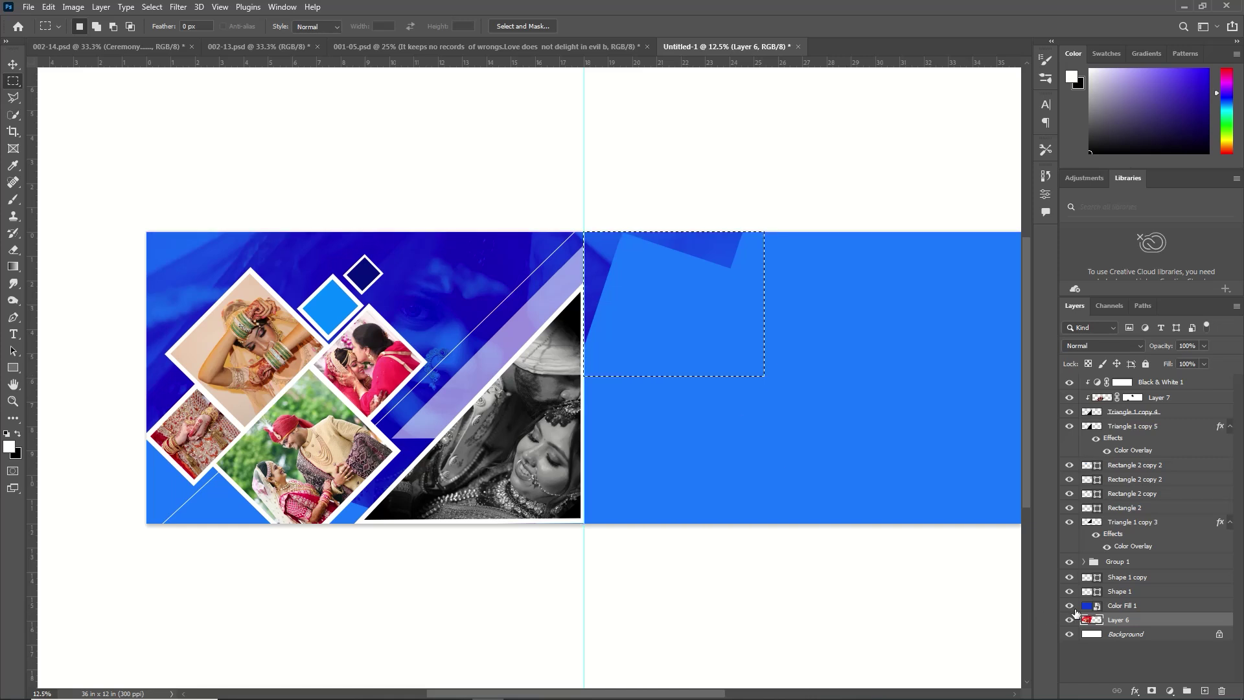
key(Delete)
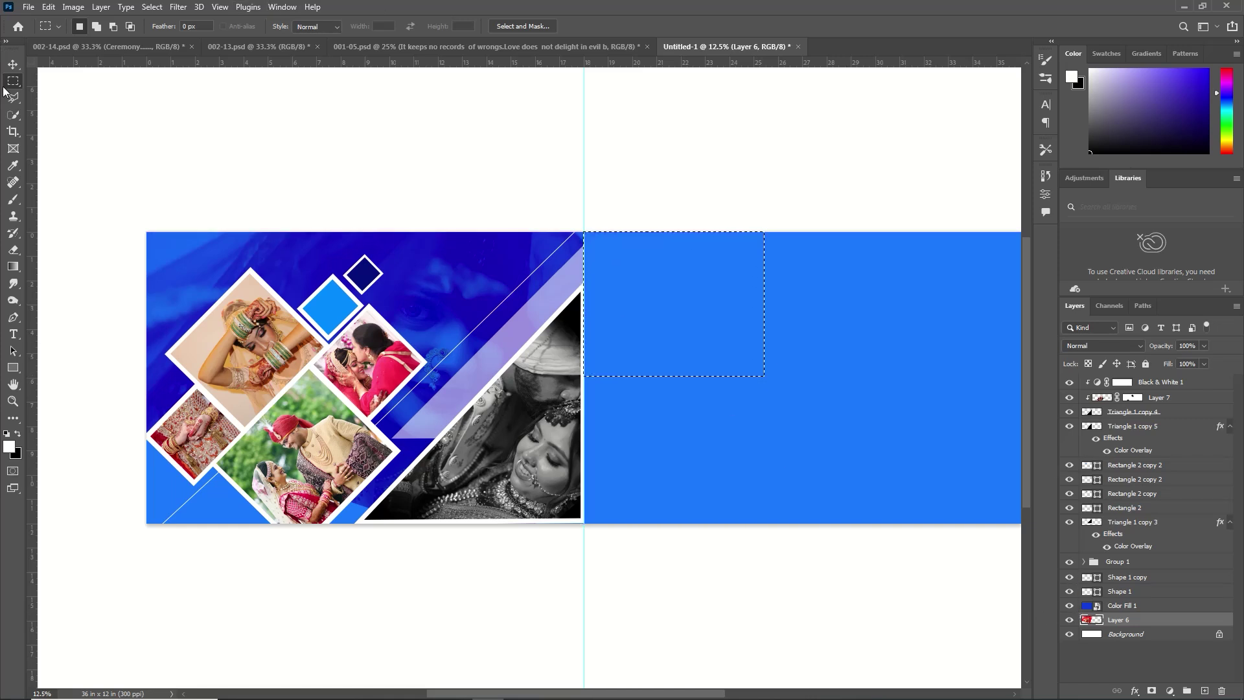
key(ctrl+d)
Add a layer mask to the bride background photo and blend its edges with a soft black brush at 21% opacity.
click(15, 200)
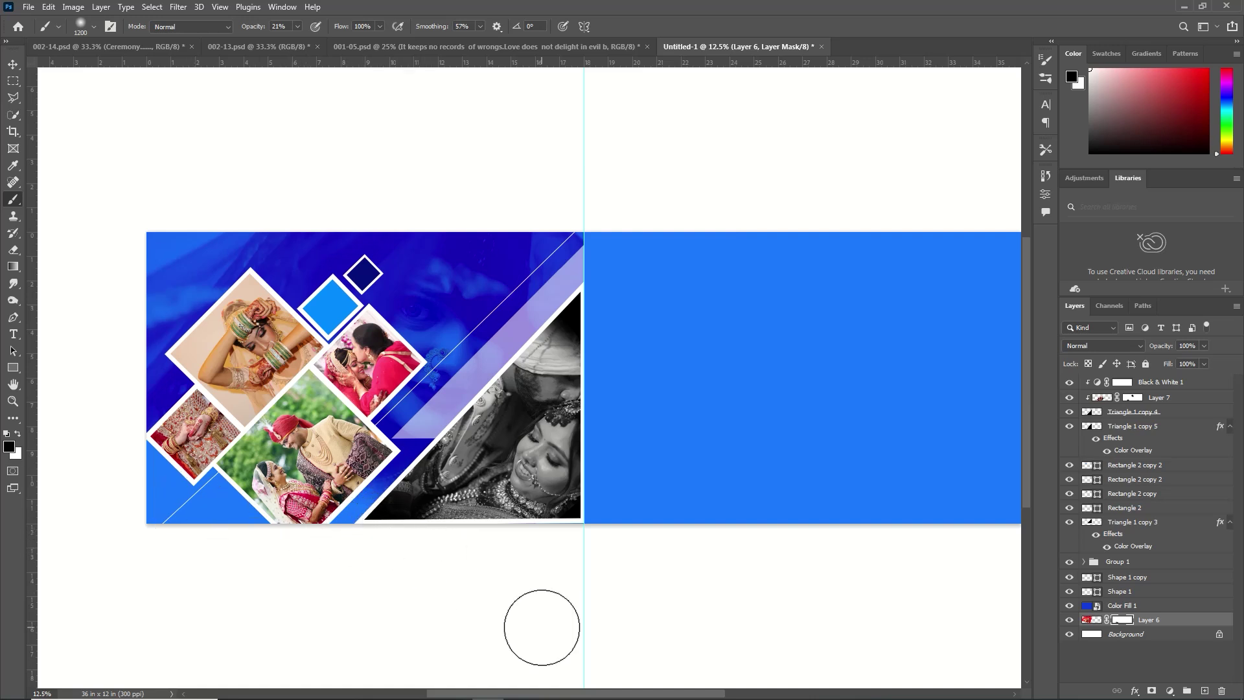
scroll(583, 551, right, 5)
key(v)
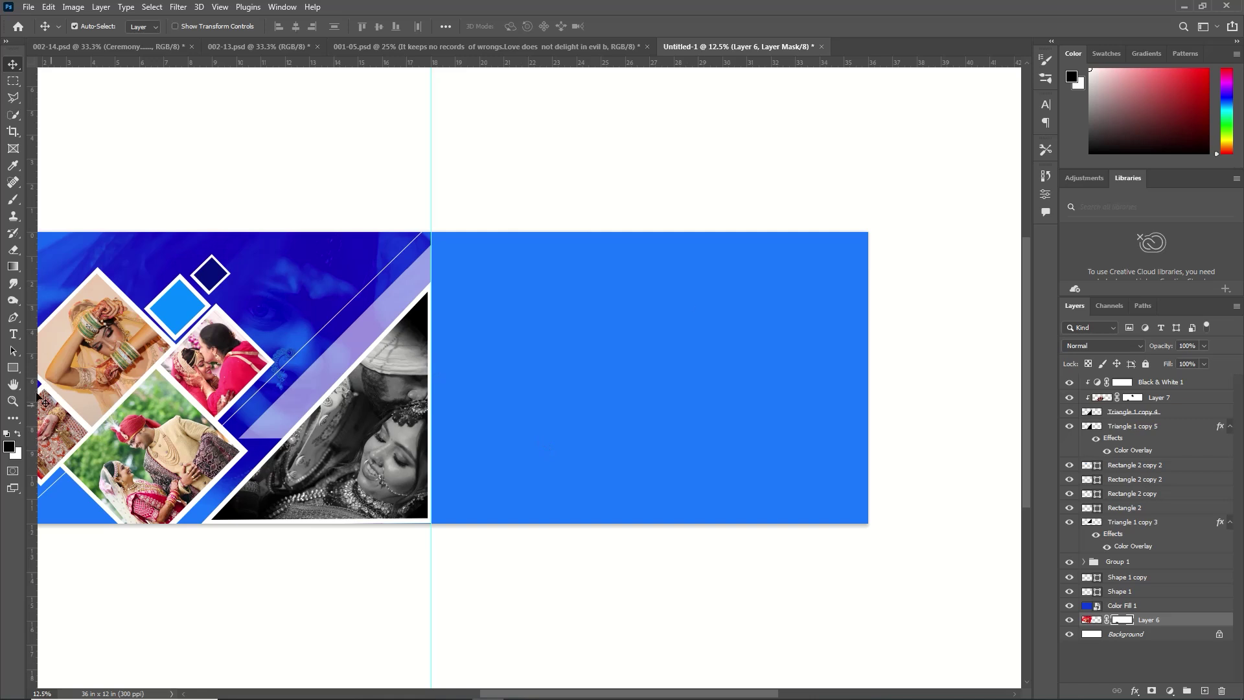
Delete the part of the blue color fill layer that covers the right page and clear the selection.
click(13, 80)
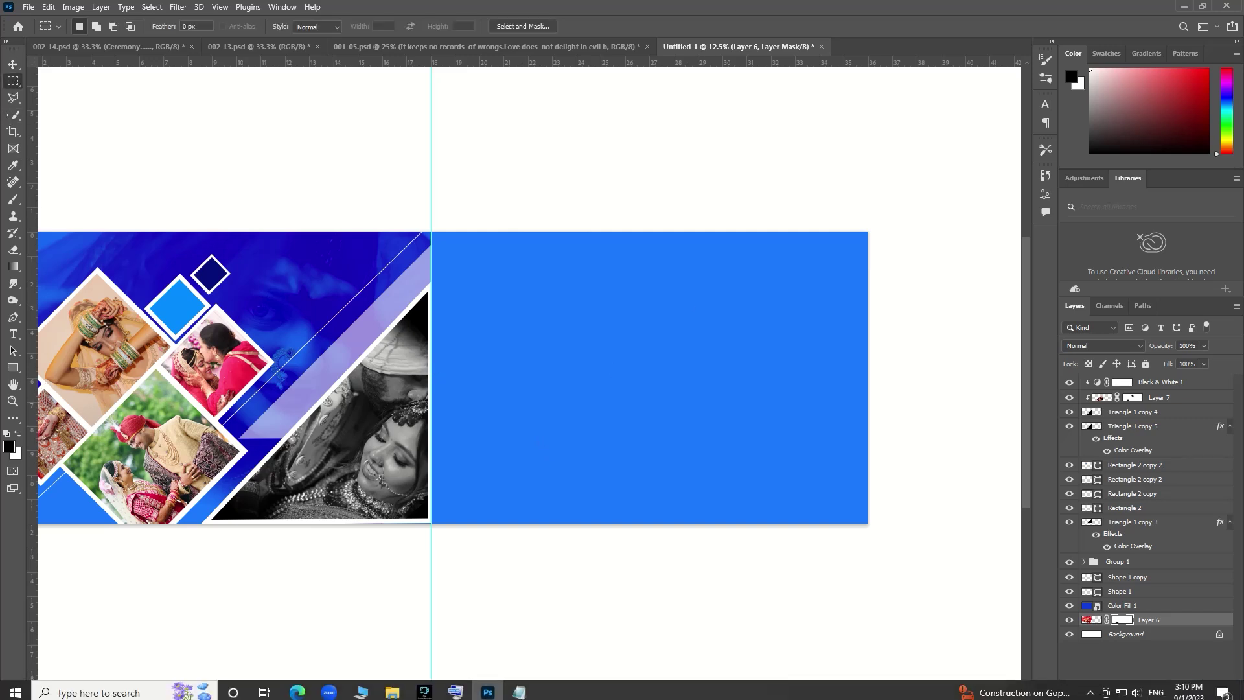
key(x)
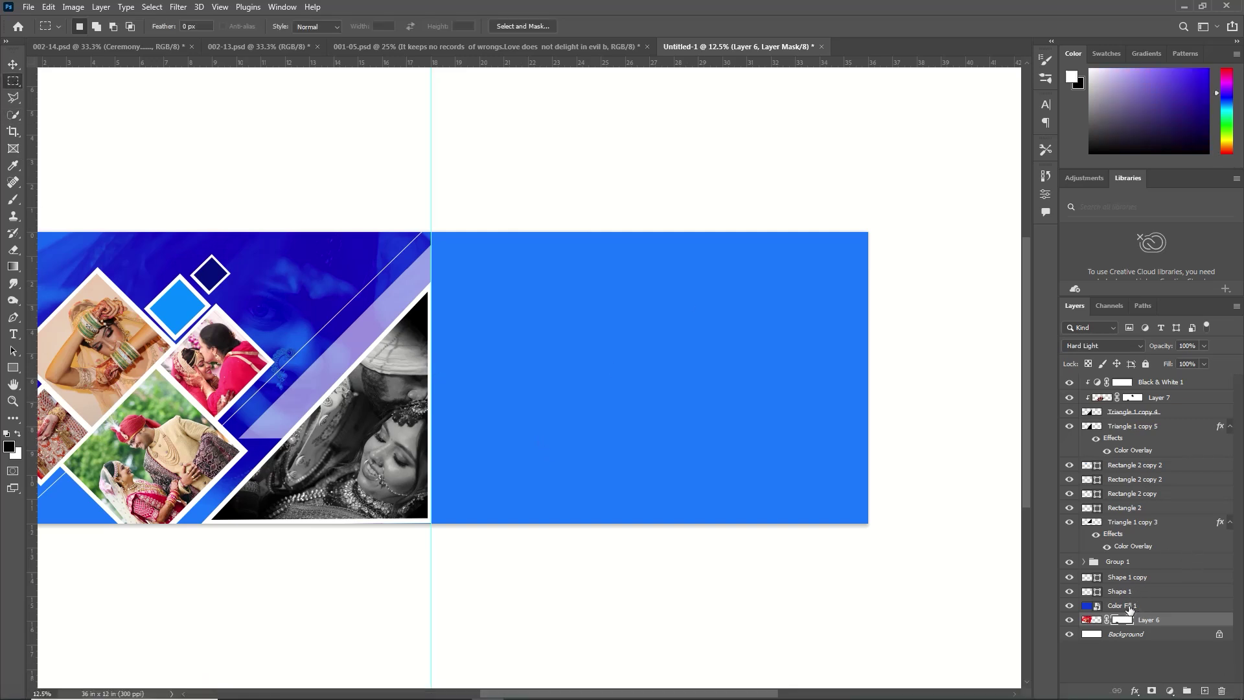
click(1137, 608)
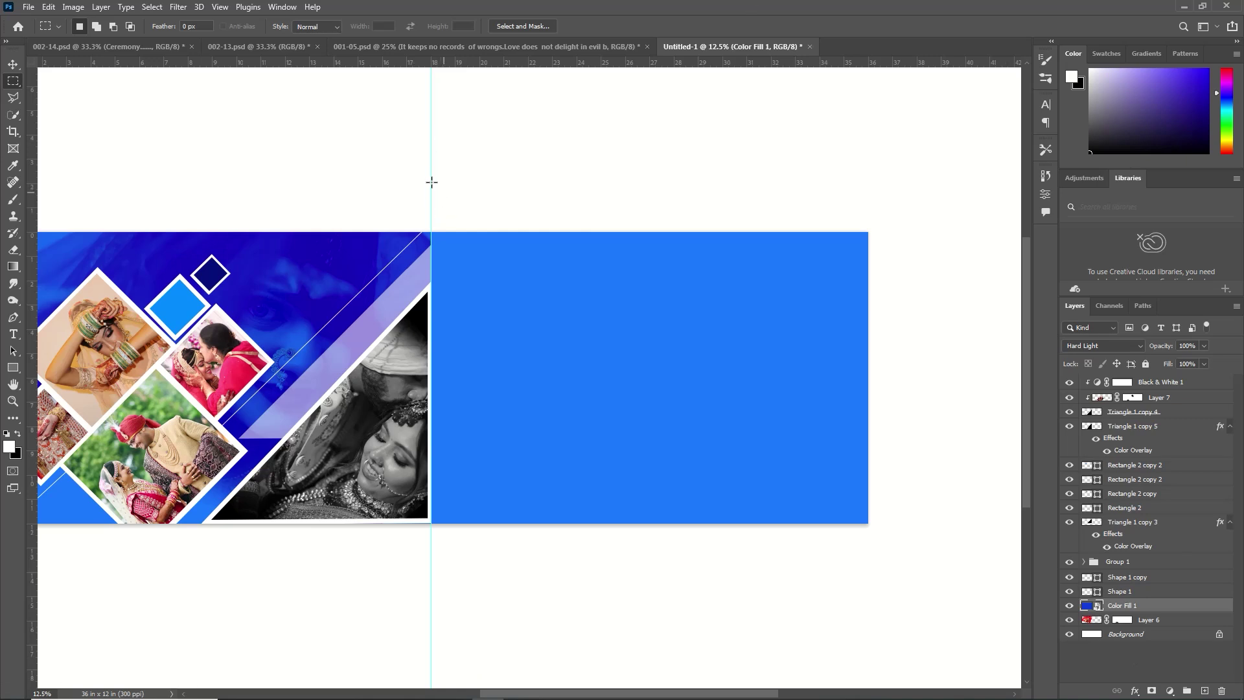
drag(430, 232, 907, 597)
key(Delete)
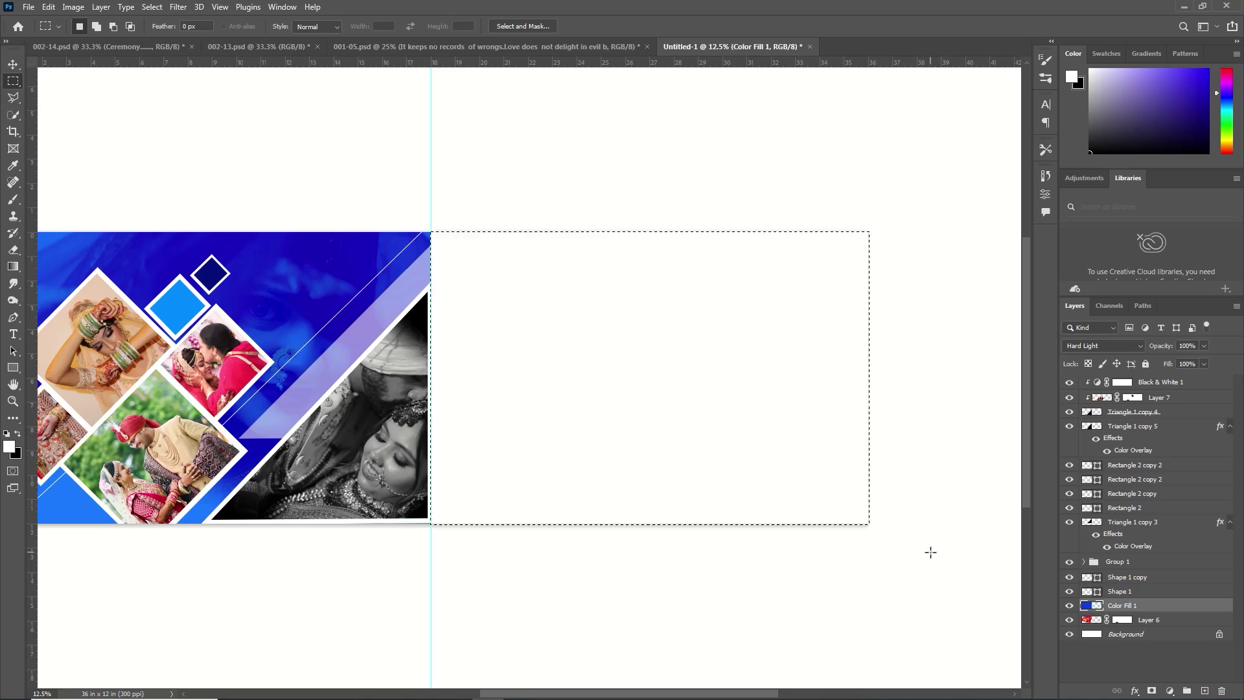
key(ctrl+d)
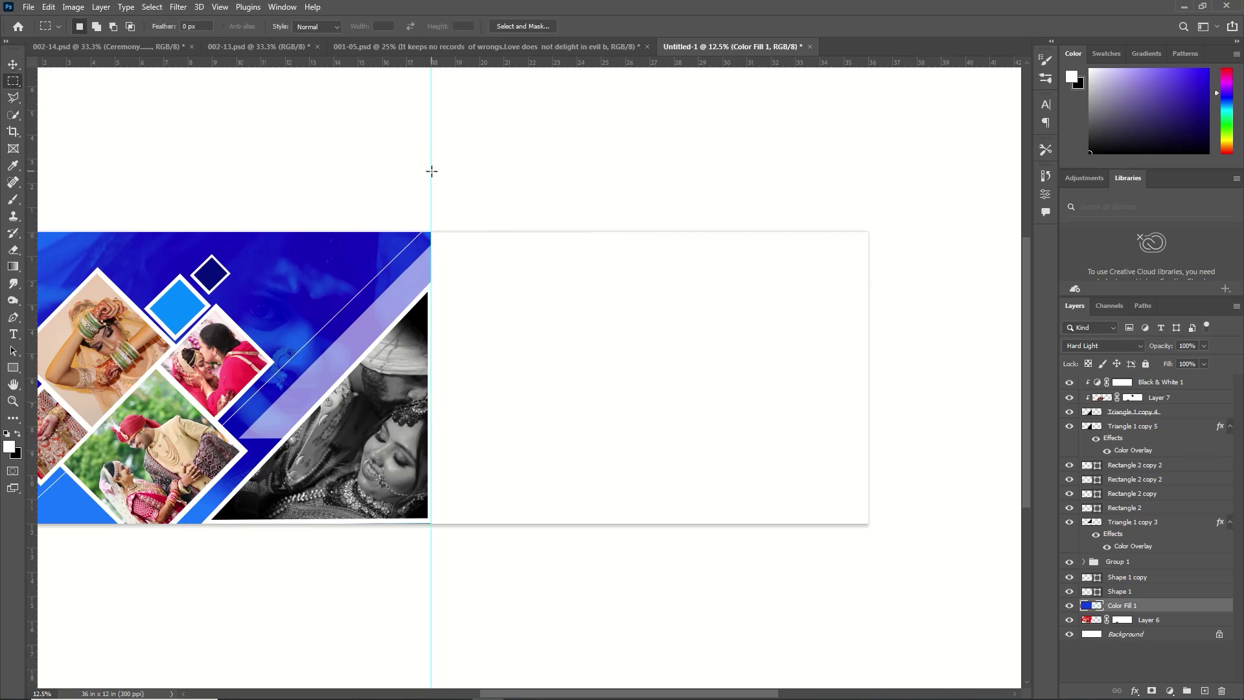
Select the right page, move the blue fill beneath the bride background photo, and add an empty layer above the fill.
drag(431, 232, 902, 558)
drag(1150, 607, 1157, 620)
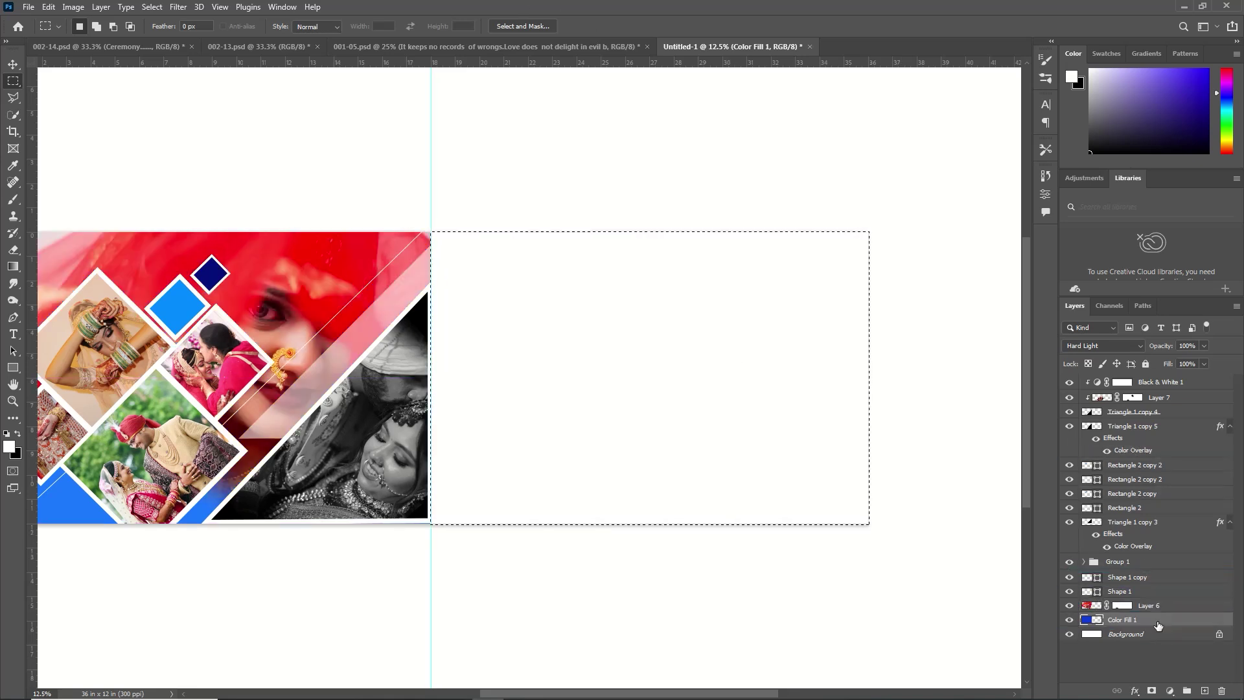
click(1205, 691)
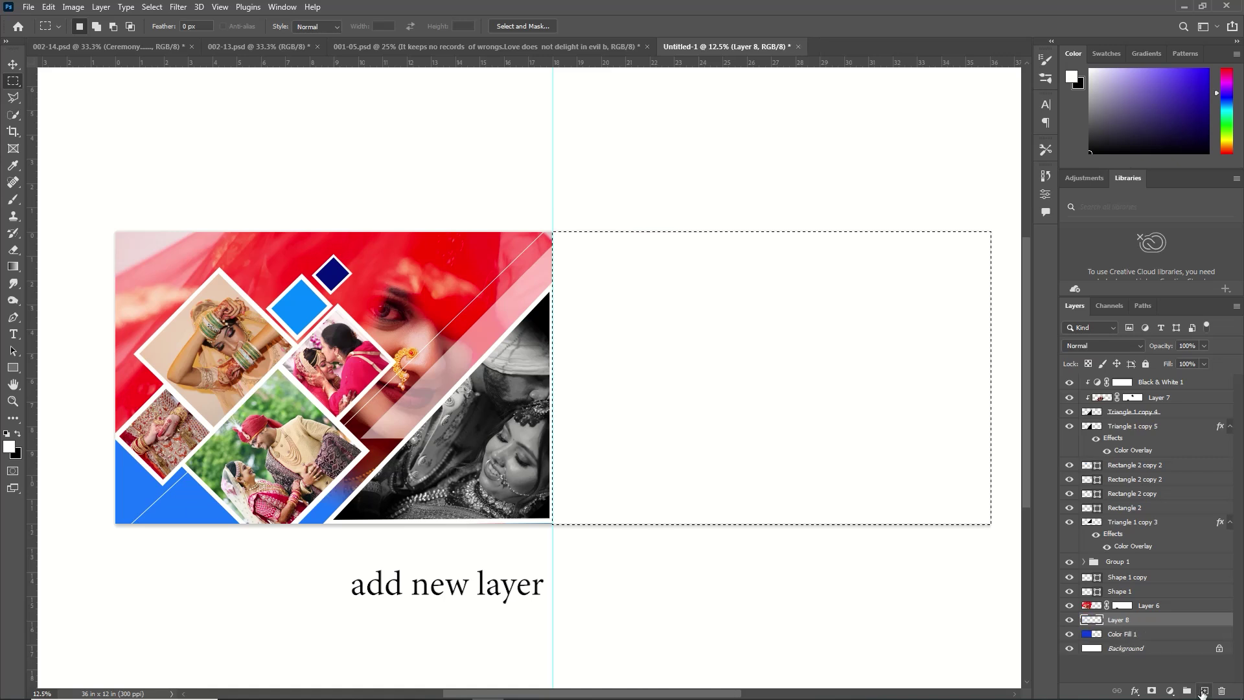
Fill the selected right page on the new layer with a horizontal gradient from red at the center guide to orange.
click(12, 268)
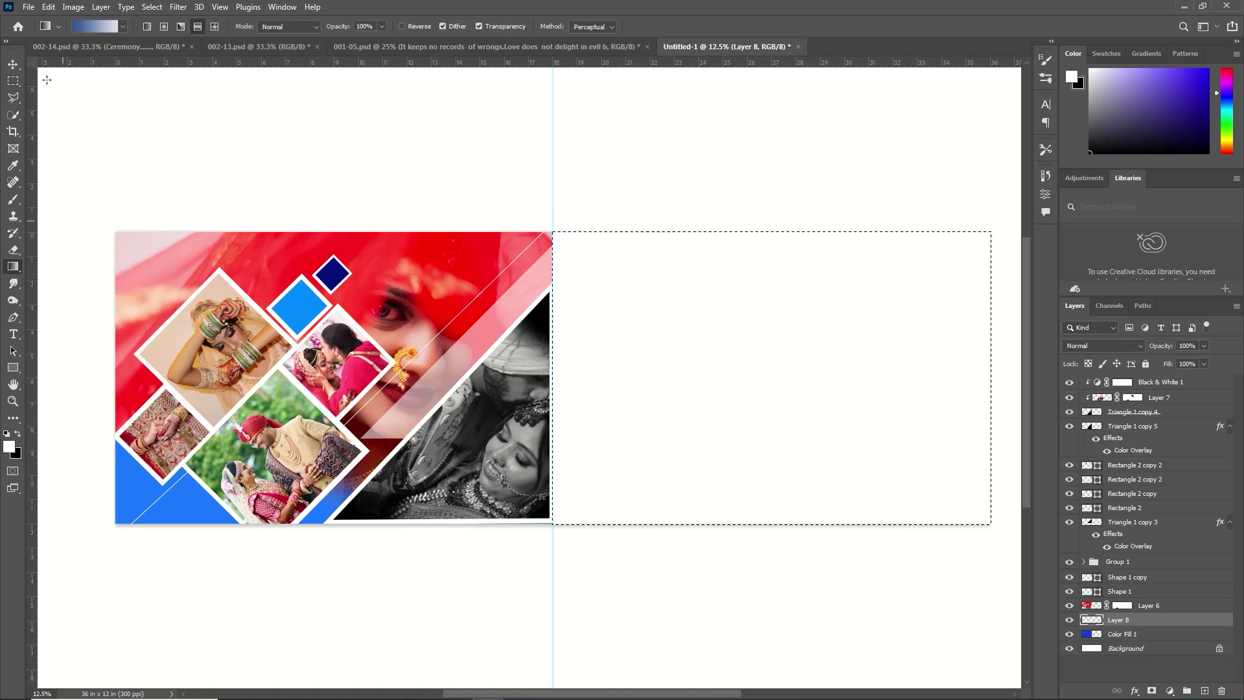
click(99, 28)
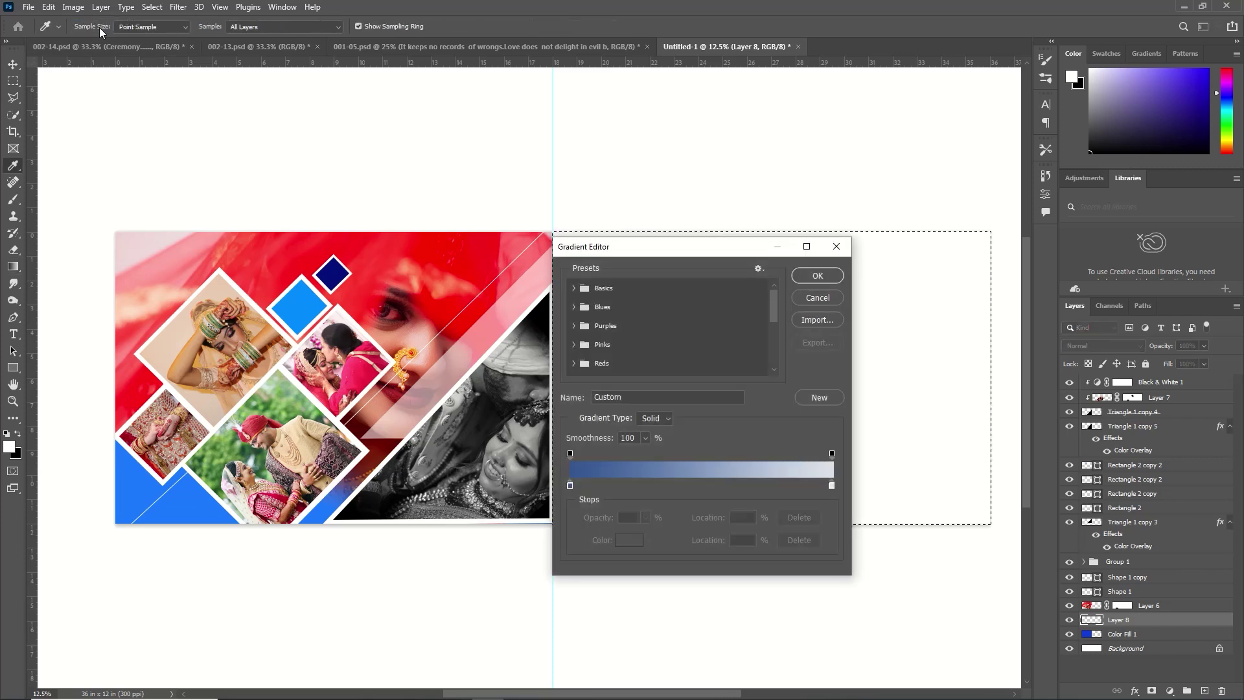
double_click(569, 485)
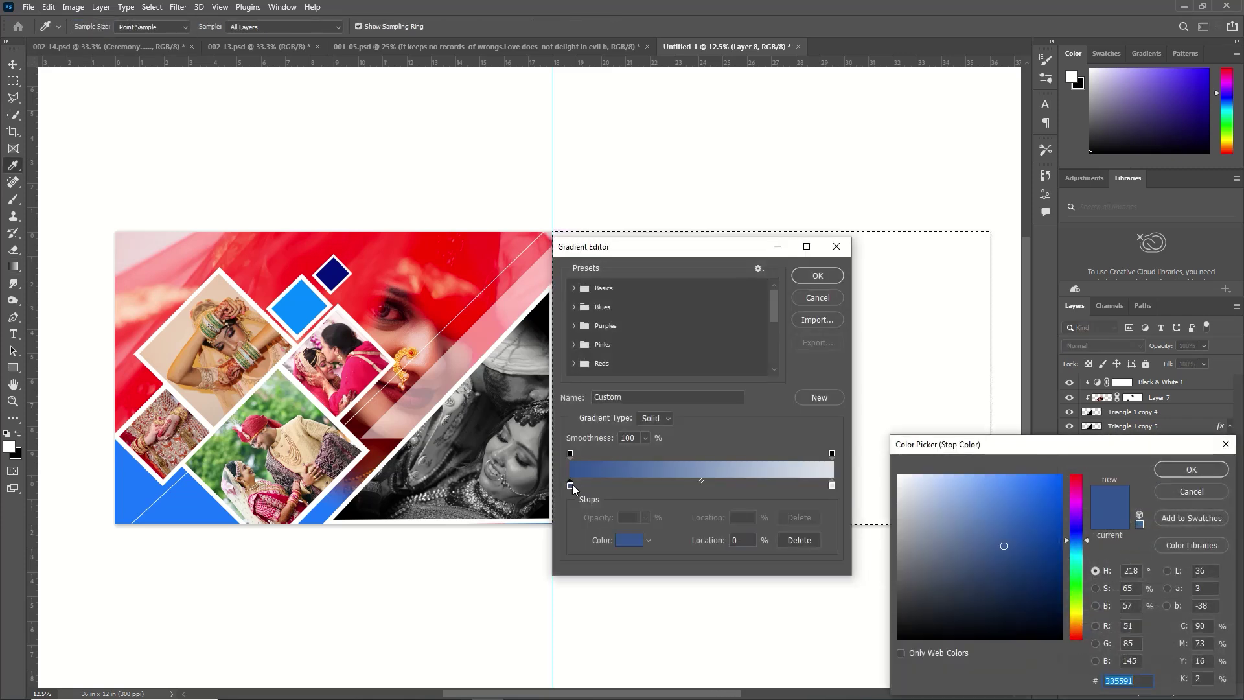
drag(1079, 498, 1078, 505)
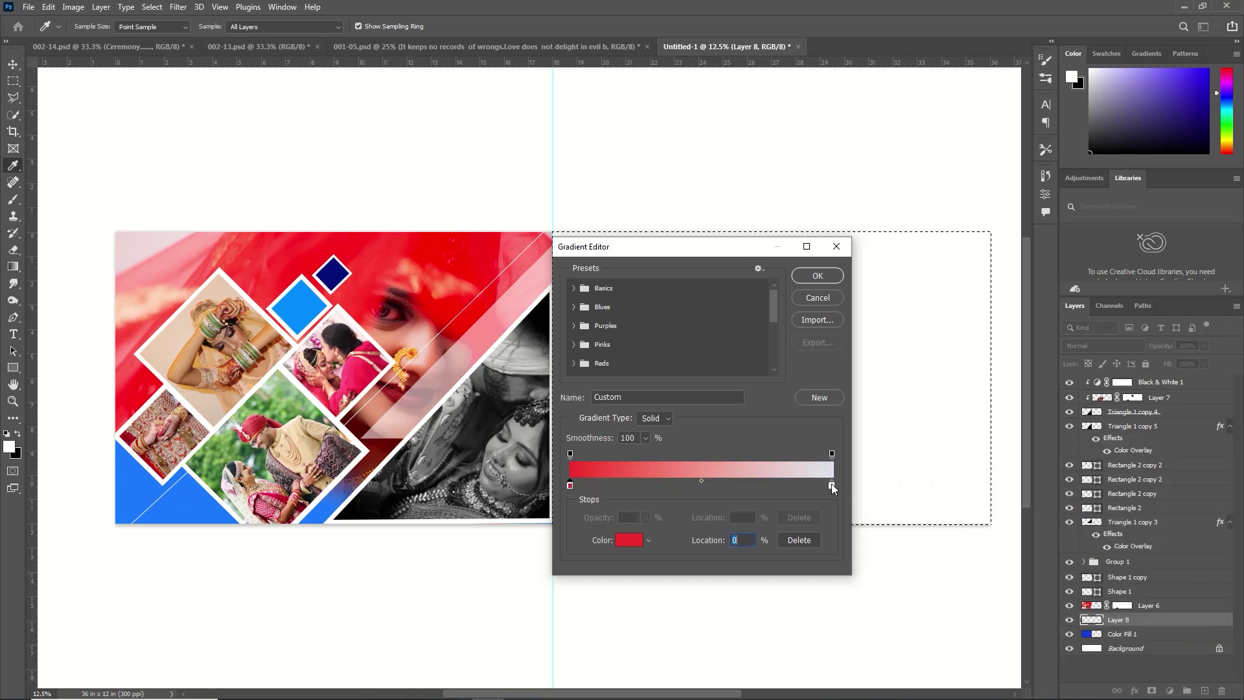
double_click(831, 485)
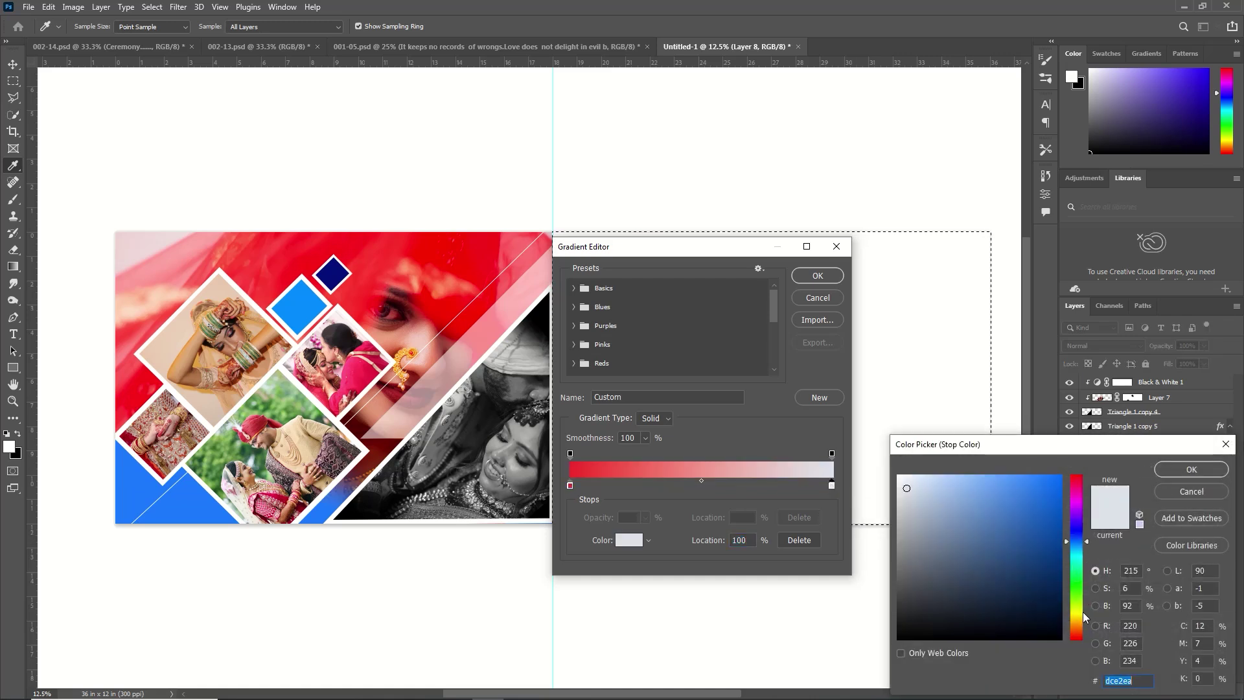
drag(1071, 597, 1071, 618)
key(Return)
click(817, 275)
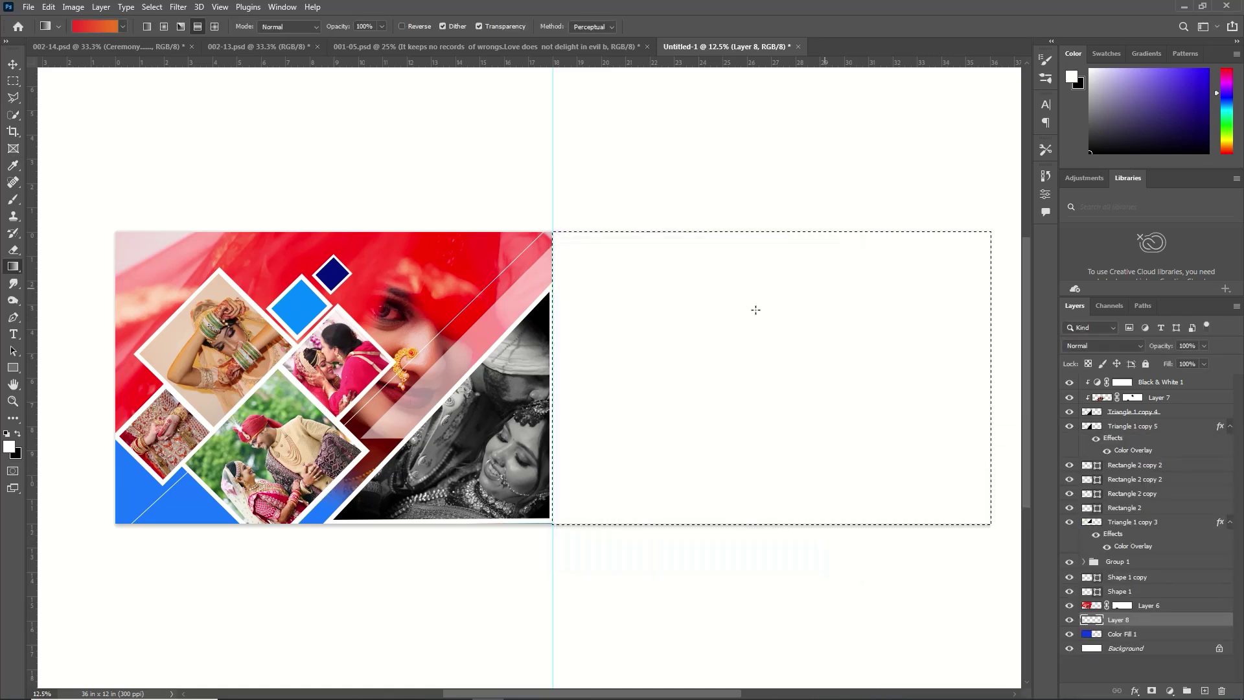
drag(557, 405, 931, 403)
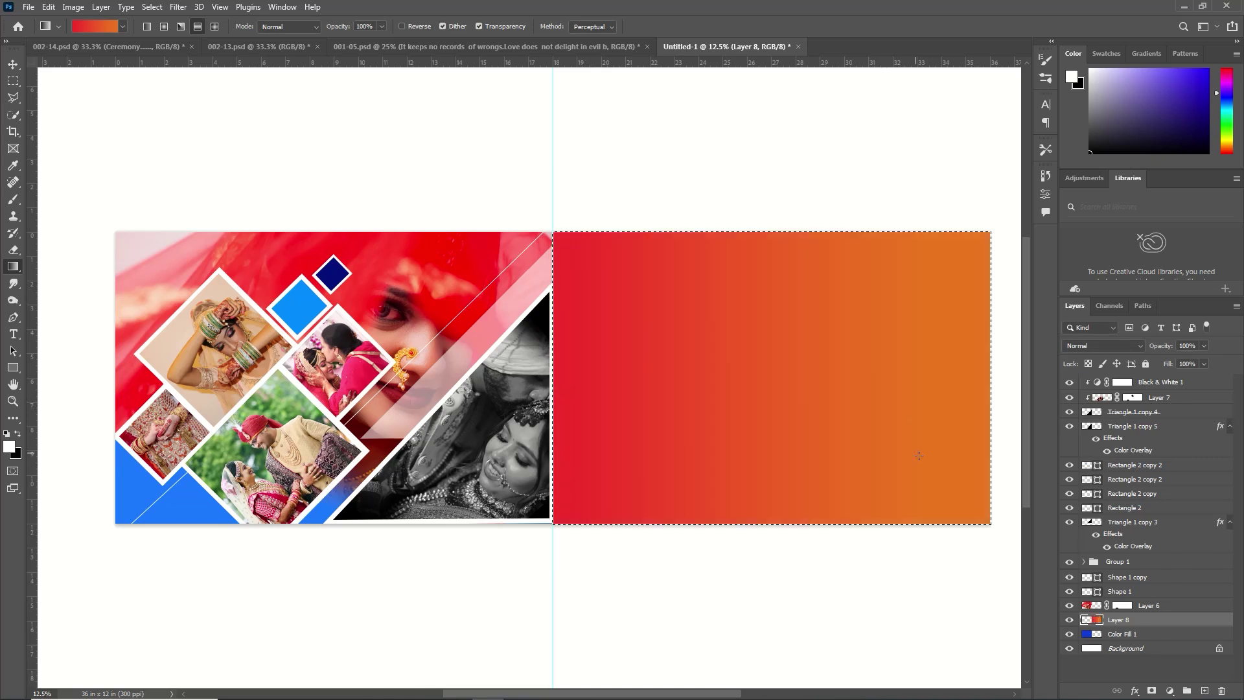
Draw an unfilled rectangle with a white stroke, about 17.07 x 11.01 in, just inside the right page's edges.
click(13, 368)
click(146, 26)
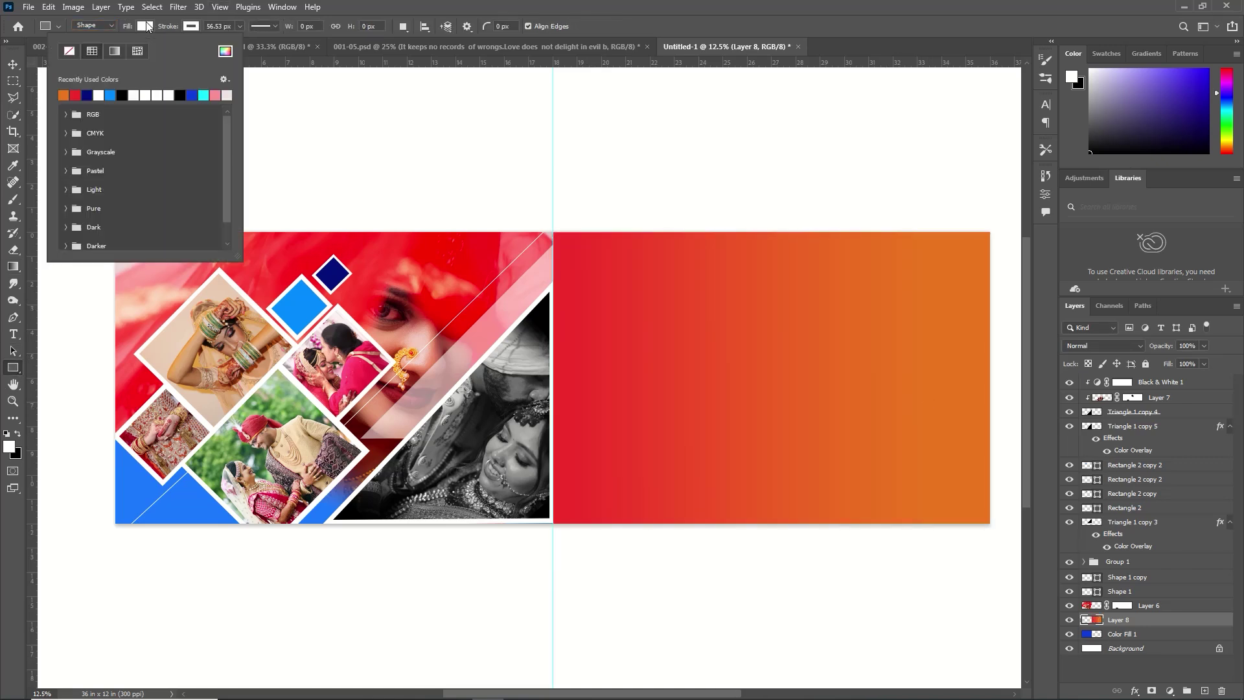
click(71, 53)
click(191, 26)
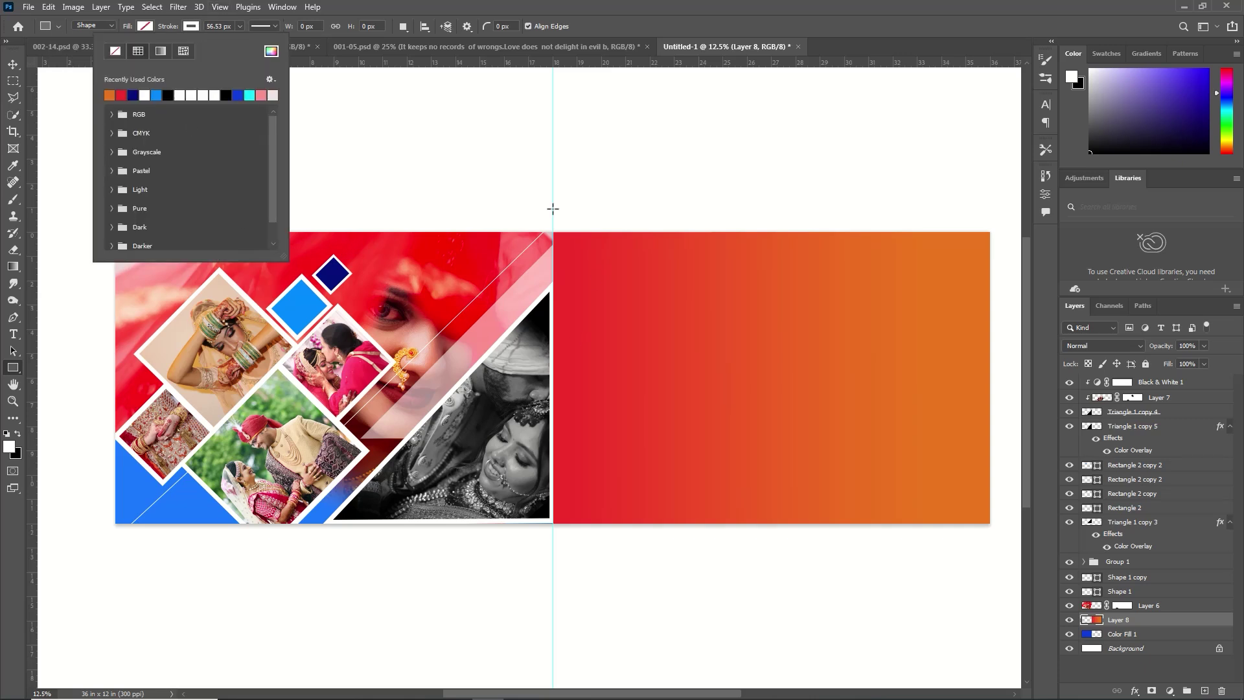
click(563, 245)
mouse_move(563, 245)
mouse_down()
mouse_move(967, 439)
mouse_move(978, 512)
mouse_up()
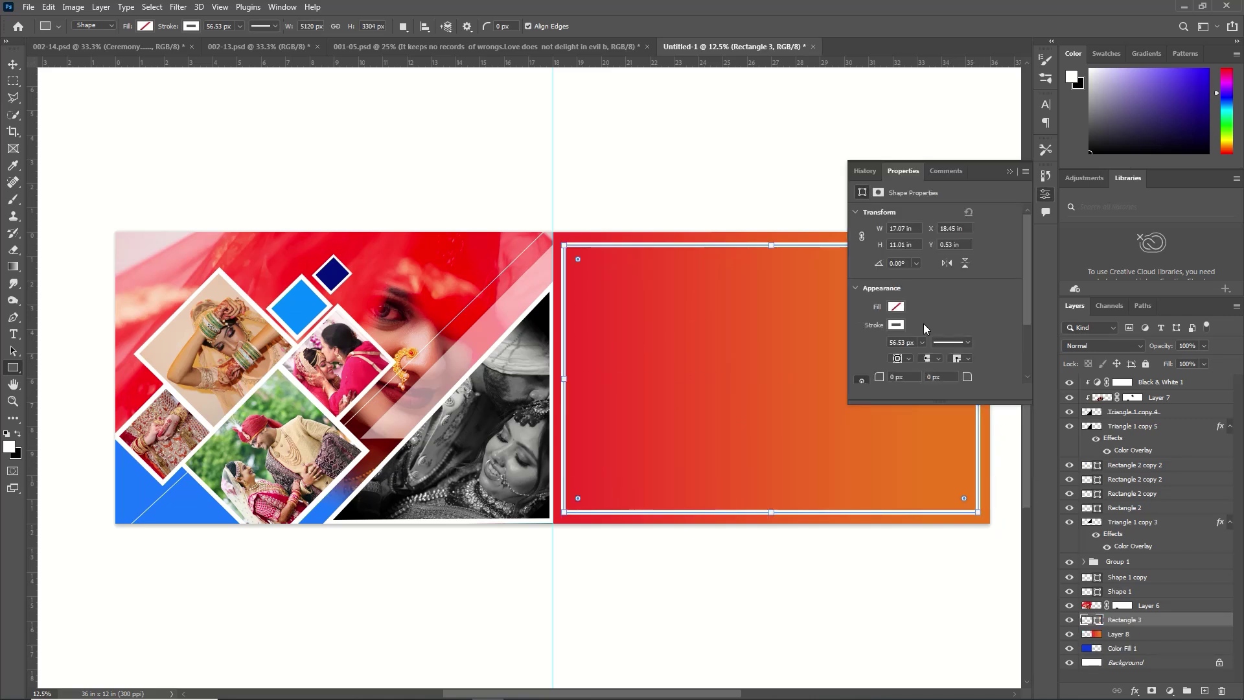
Set the white frame's stroke width to 75.64 px and deselect the frame.
click(923, 342)
drag(923, 356, 927, 355)
click(1009, 172)
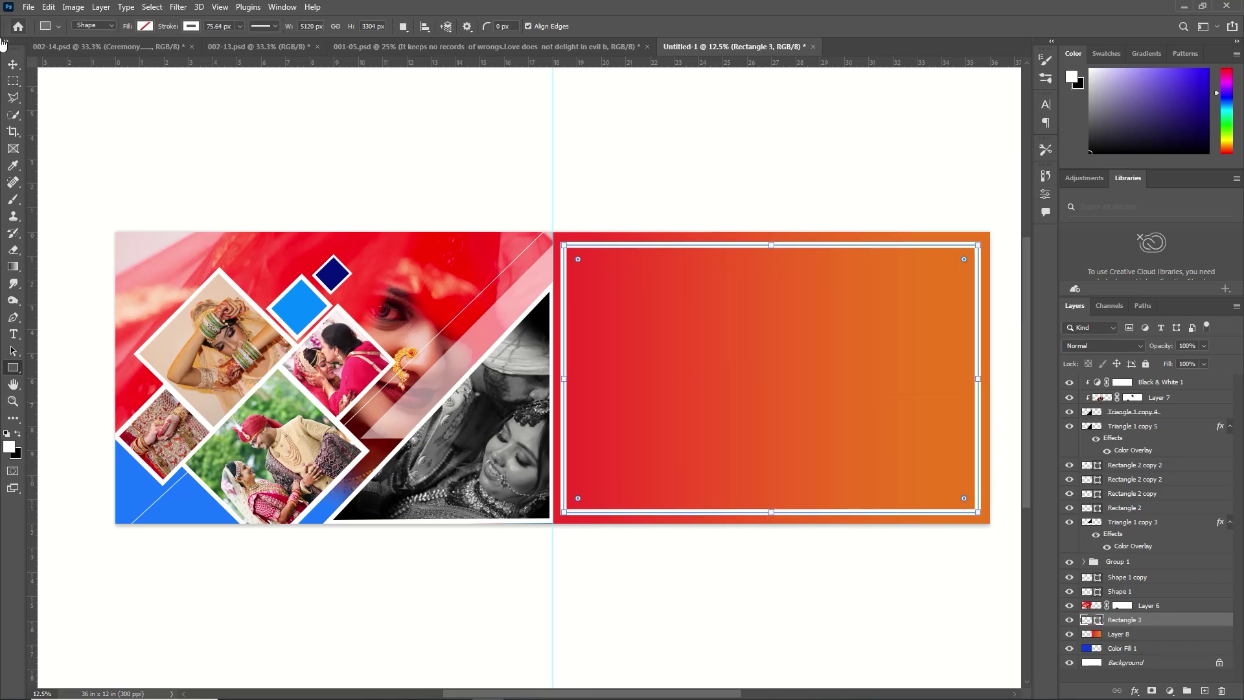
click(12, 65)
click(234, 160)
Draw a white-stroked rectangle about 11.17 x 11.01 in against the white frame's inner side nearest the center guide and fill it black.
click(12, 368)
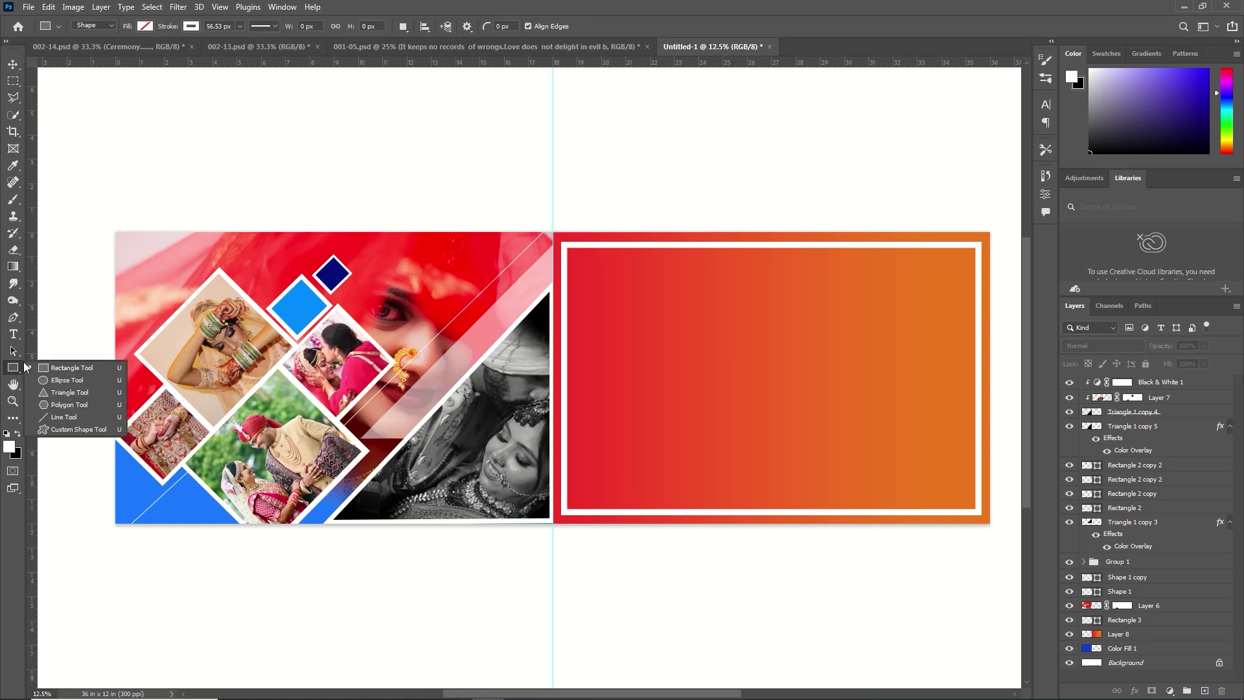
click(62, 371)
mouse_move(567, 245)
mouse_down()
mouse_move(813, 314)
mouse_move(843, 515)
mouse_move(830, 511)
mouse_up()
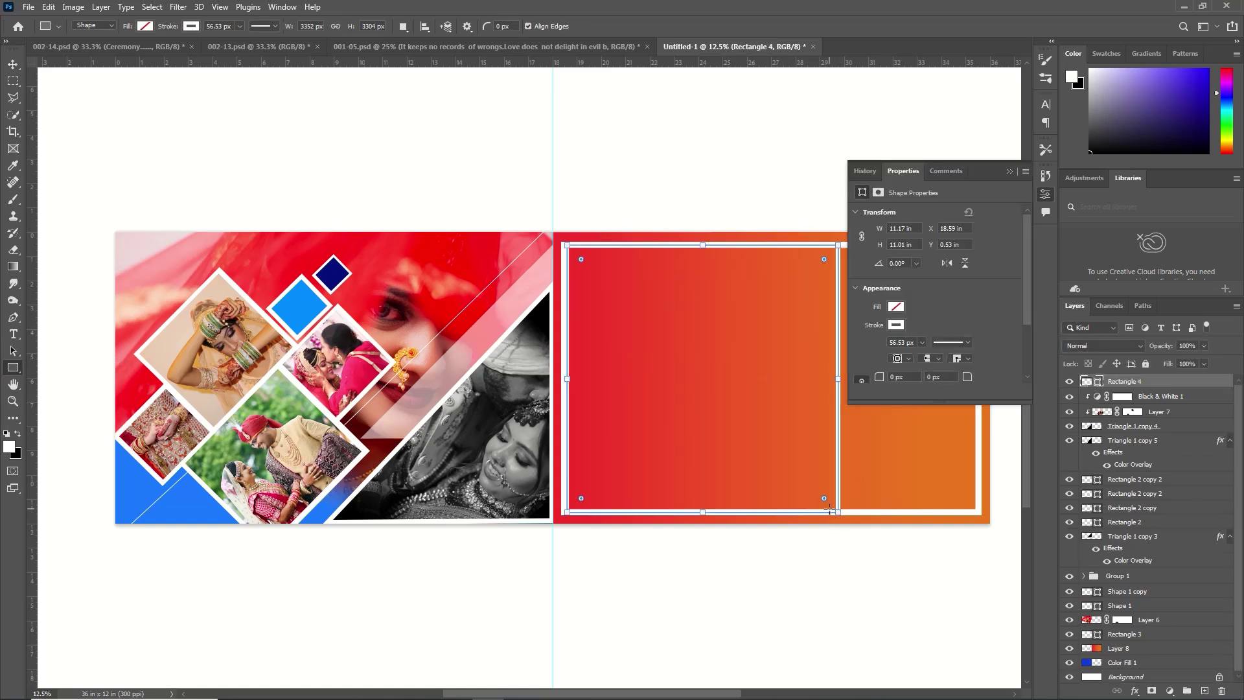
click(898, 308)
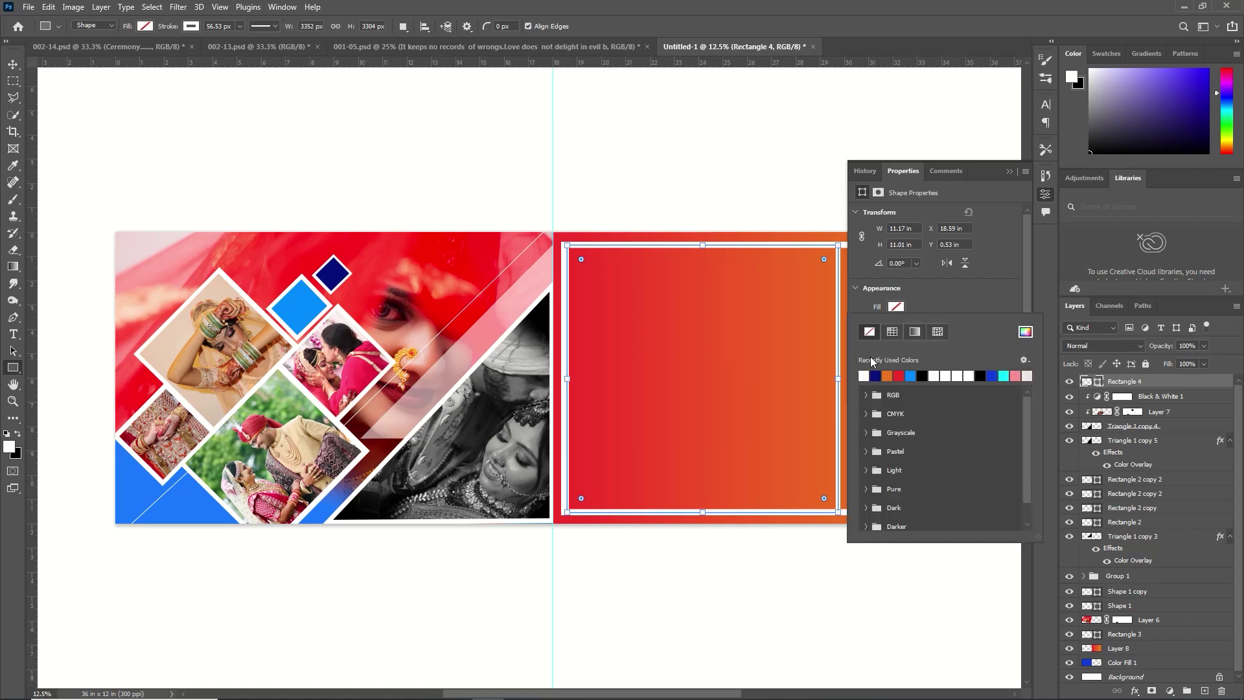
click(926, 375)
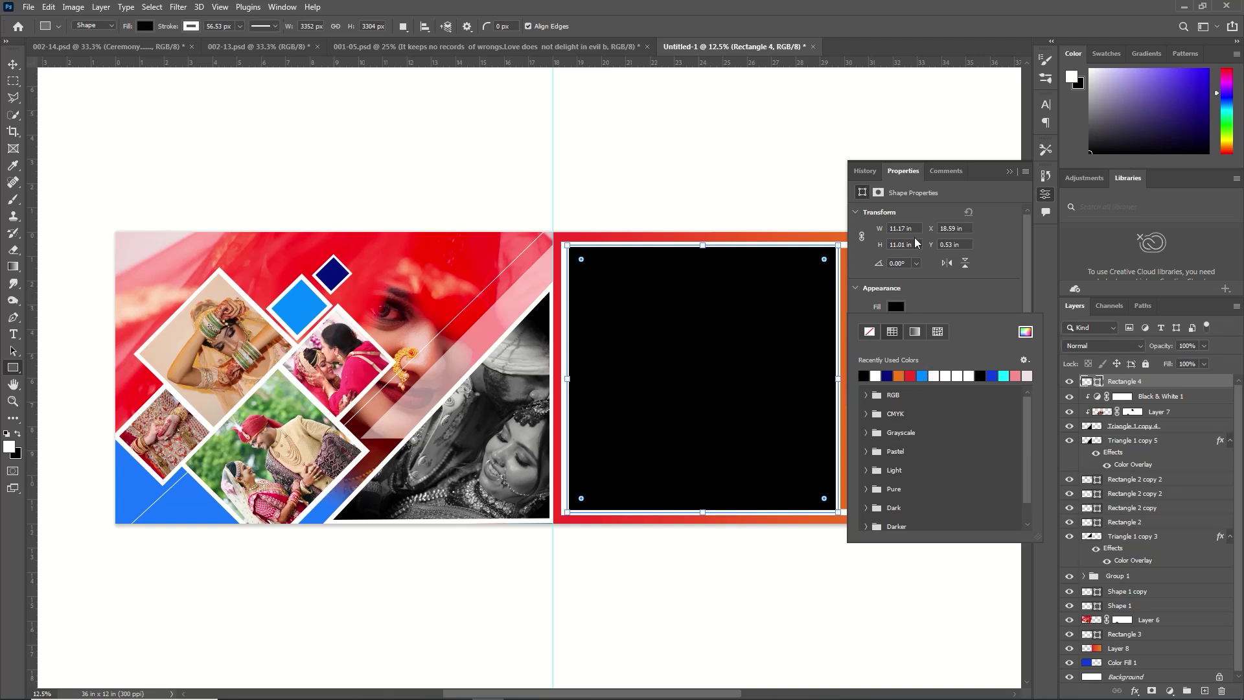
click(1009, 172)
Open the Pexels bride photo numbered 3014853, cut its entire image, and close that file without saving.
click(28, 6)
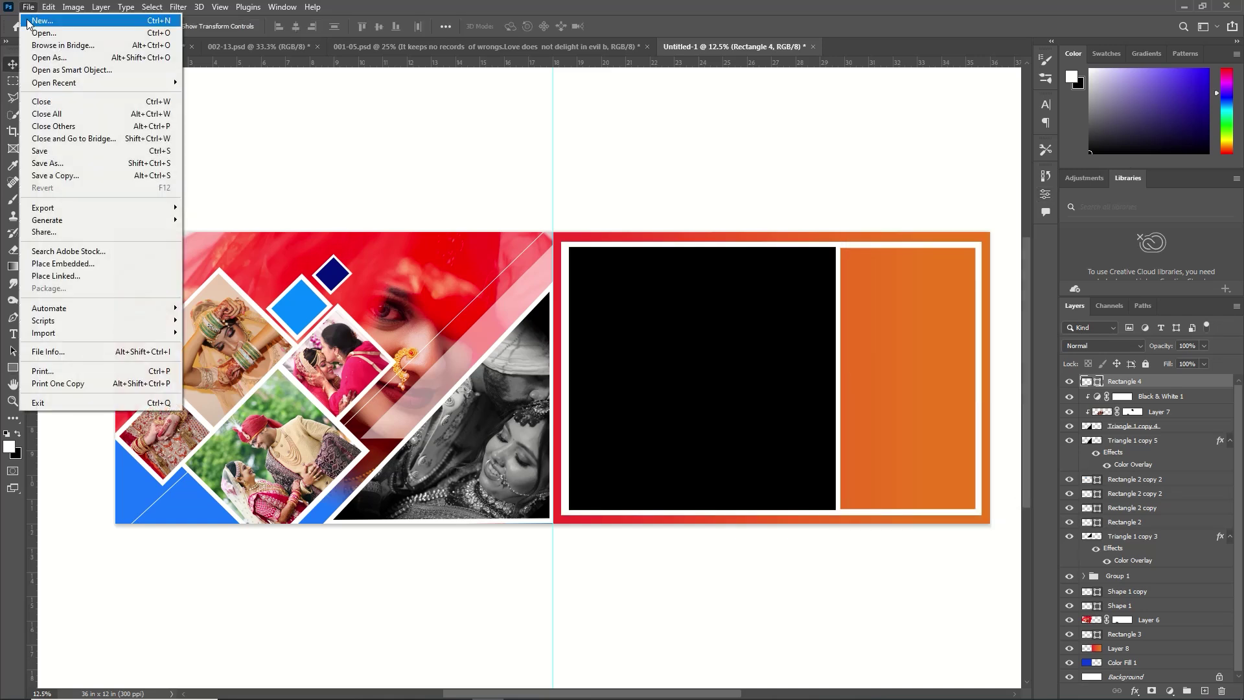
click(42, 36)
click(67, 33)
click(445, 111)
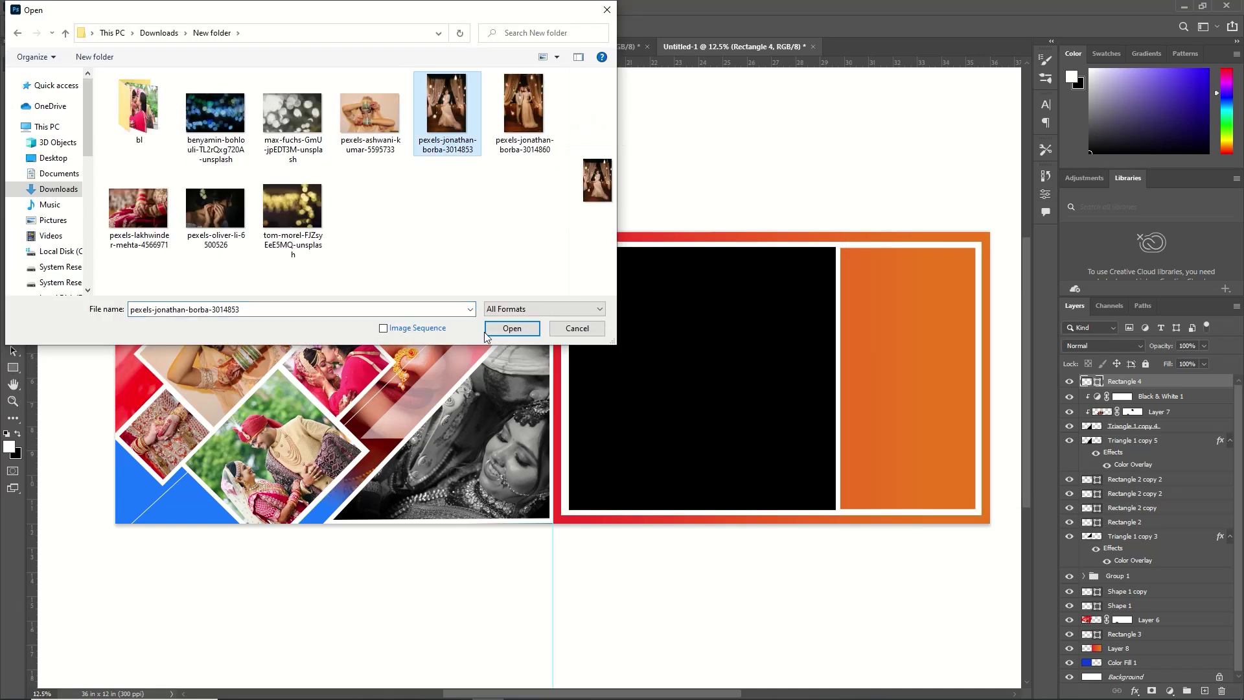
click(510, 327)
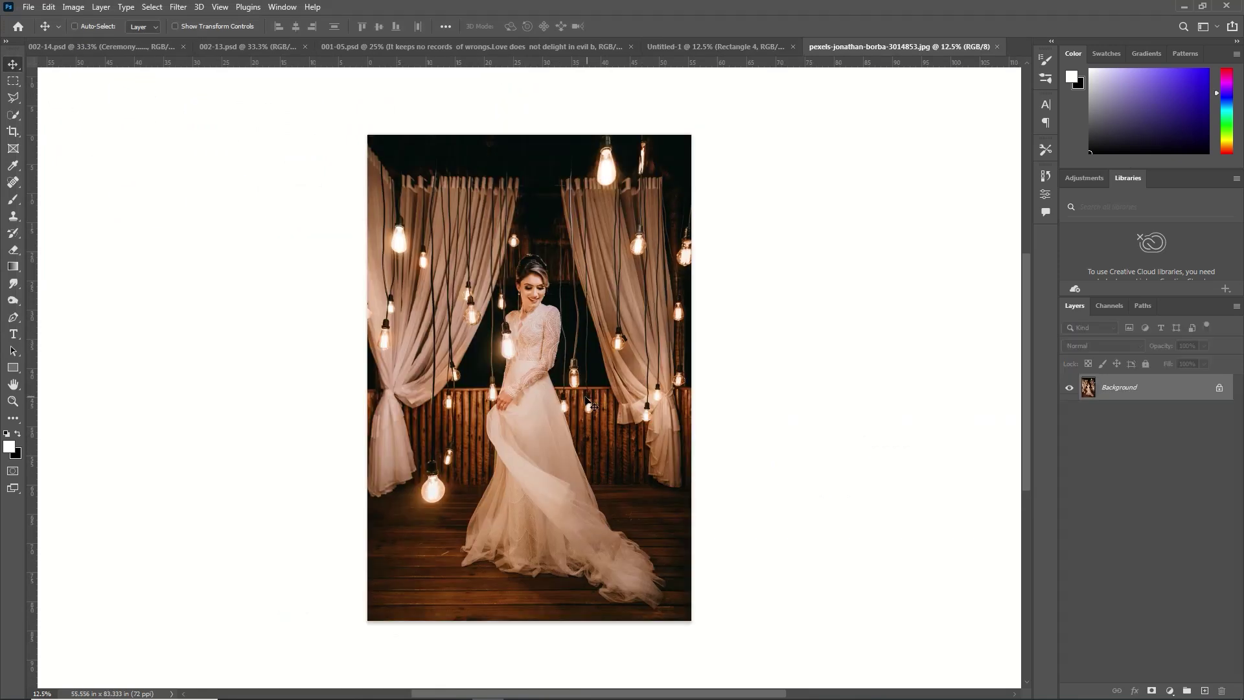
key(ctrl+a)
key(ctrl+x)
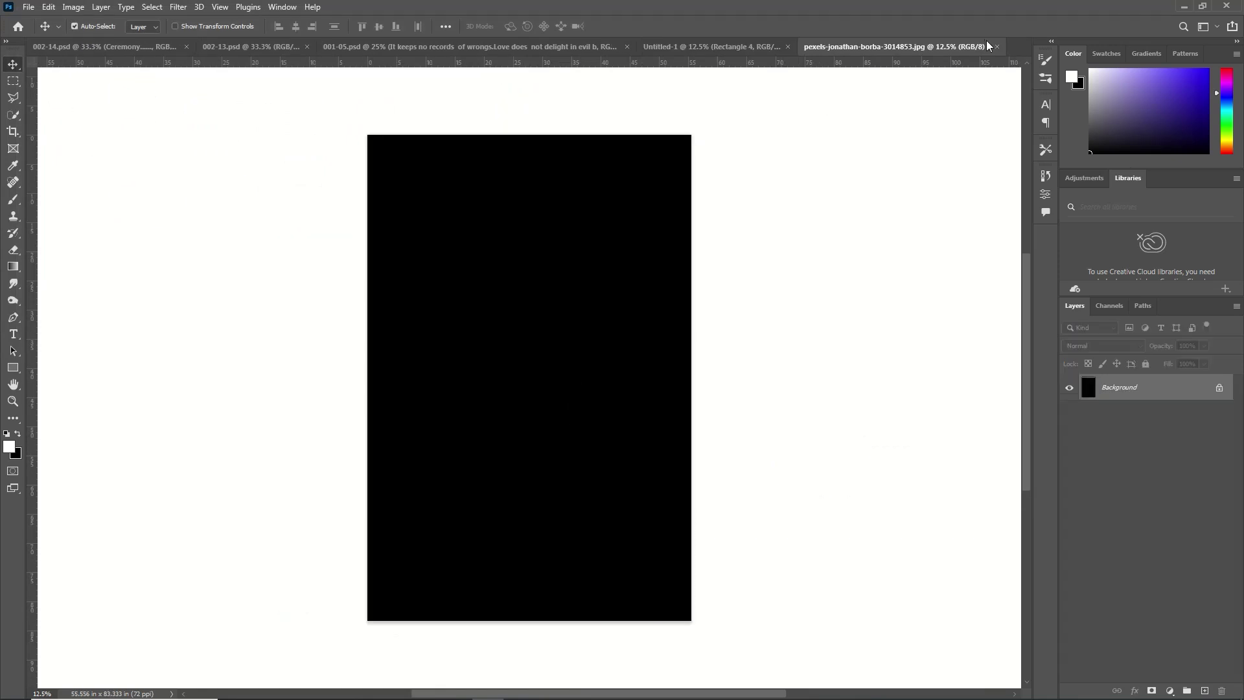
click(997, 48)
click(634, 271)
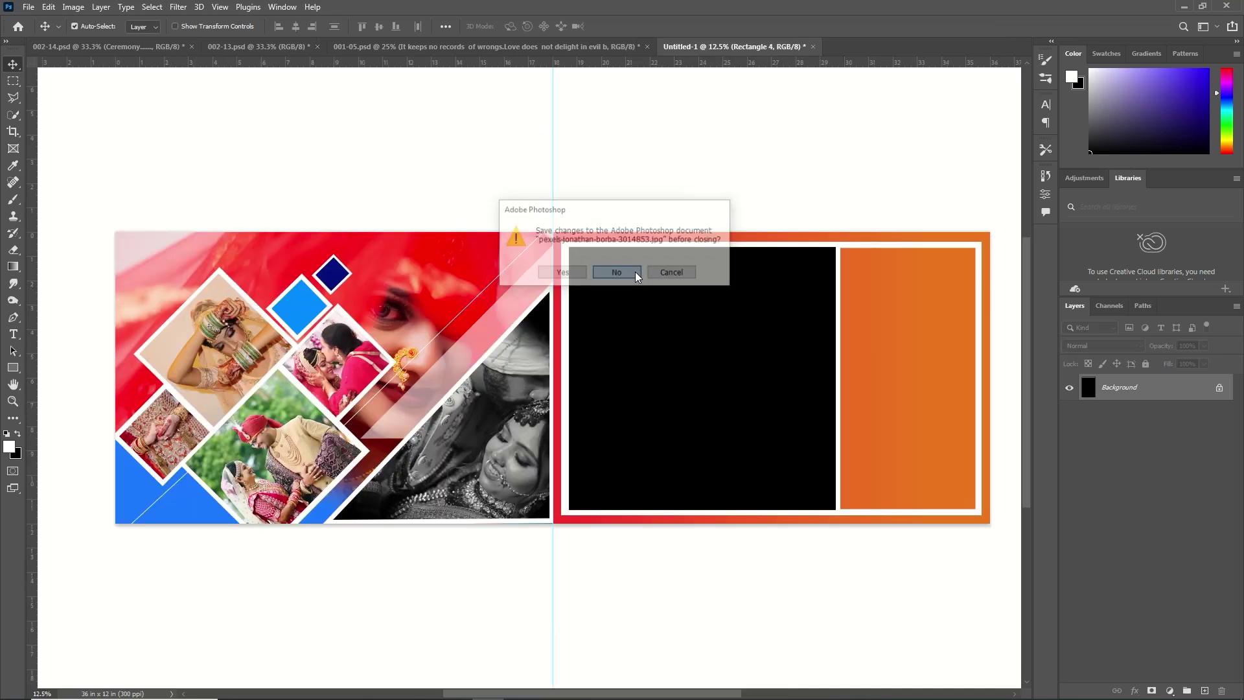
Paste the bride photo into the spread, scale it down over the black rectangle, and clip it to that rectangle.
drag(547, 353, 702, 278)
key(ctrl+t)
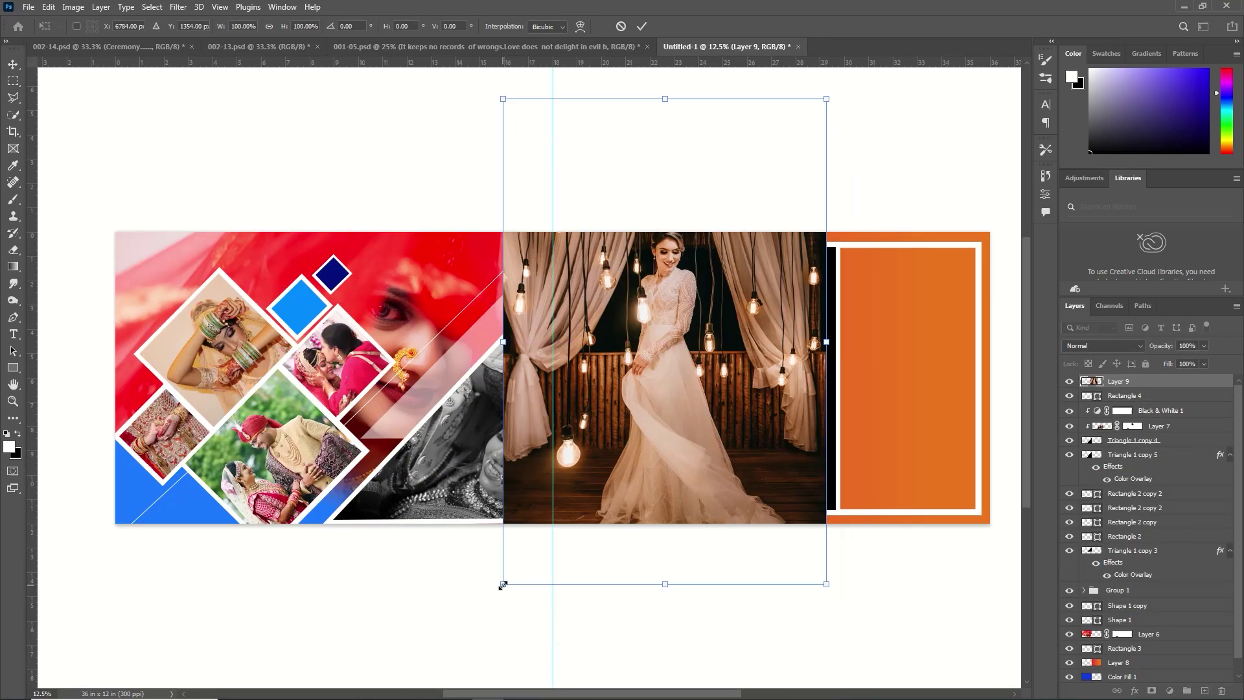
drag(502, 585, 567, 494)
drag(722, 232, 727, 377)
key(Return)
right_click(1180, 382)
click(1081, 399)
Scale the clipped bride photo to 103.09% and reposition it so it fills the rectangle with her head in view.
key(ctrl+t)
drag(572, 238, 568, 231)
drag(775, 495, 775, 446)
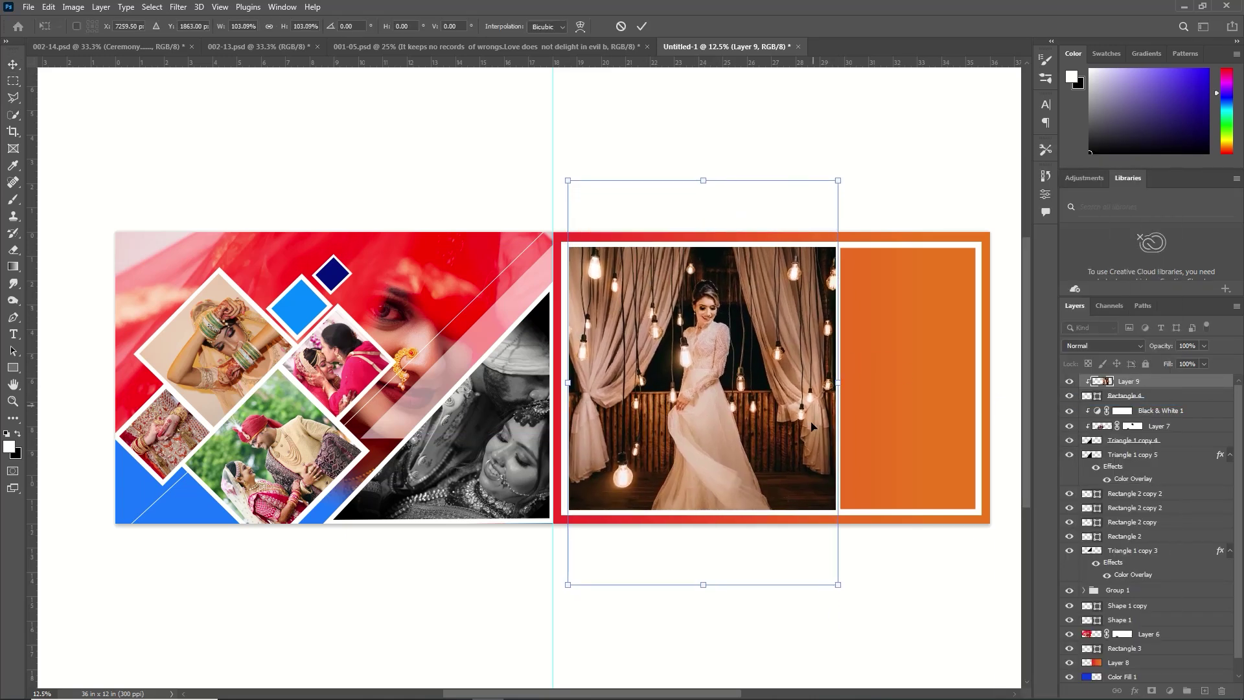
click(641, 26)
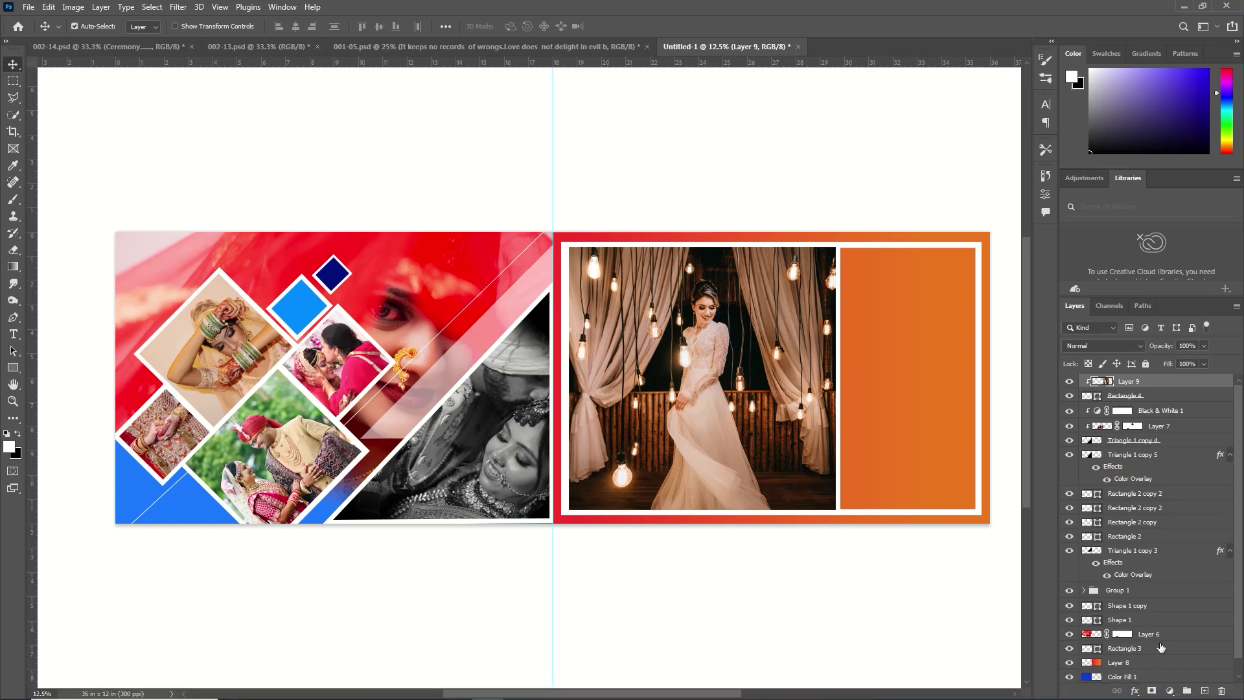
Add a solid colour fill layer in pink #f87ff1 above the bride photo in the orange gradient page.
click(1170, 690)
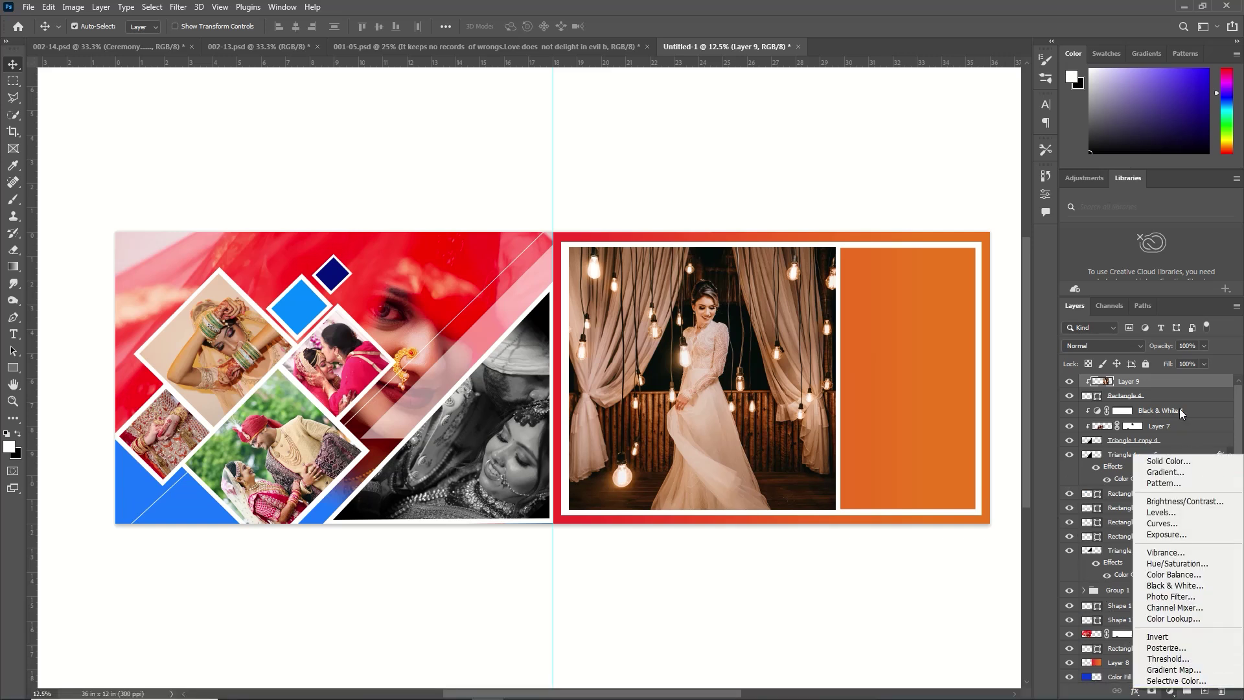
click(1177, 460)
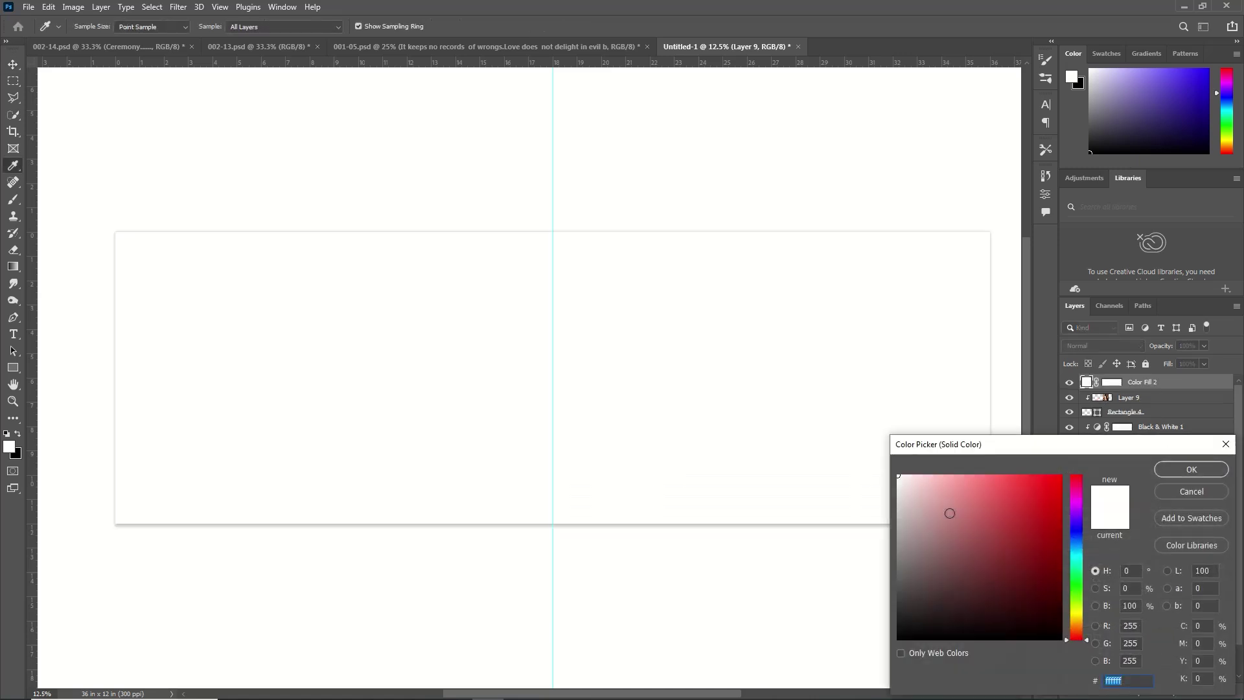
key(ctrl+v)
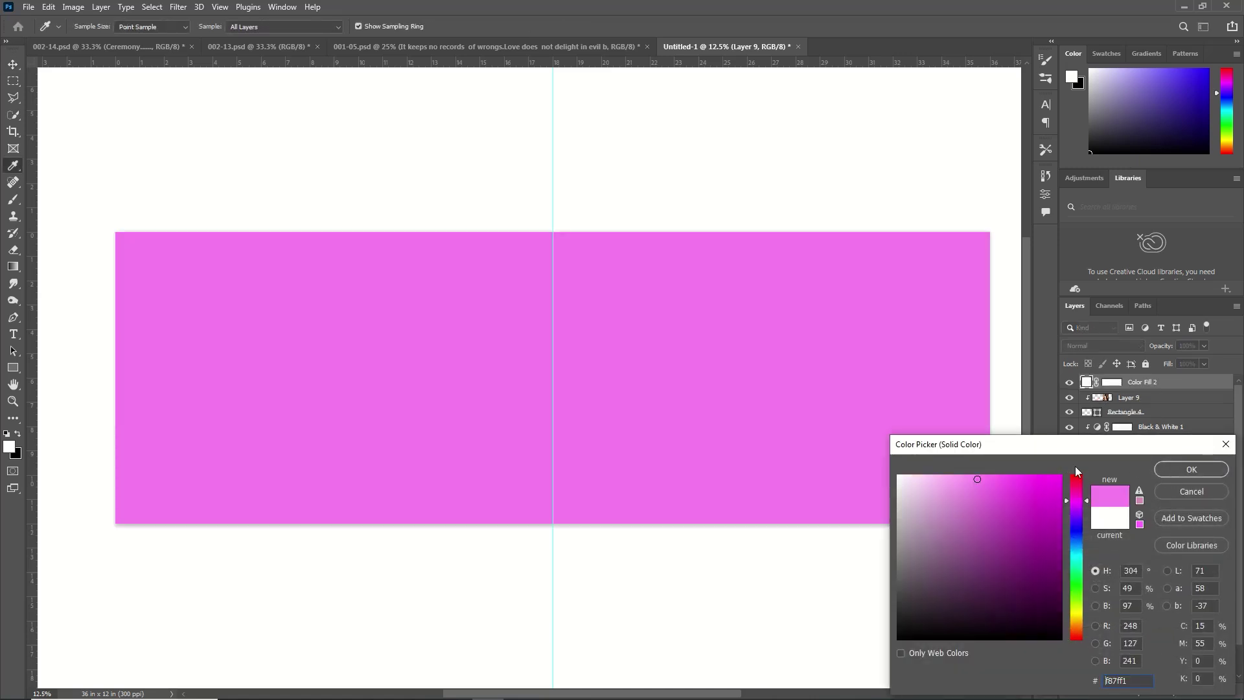
click(1178, 472)
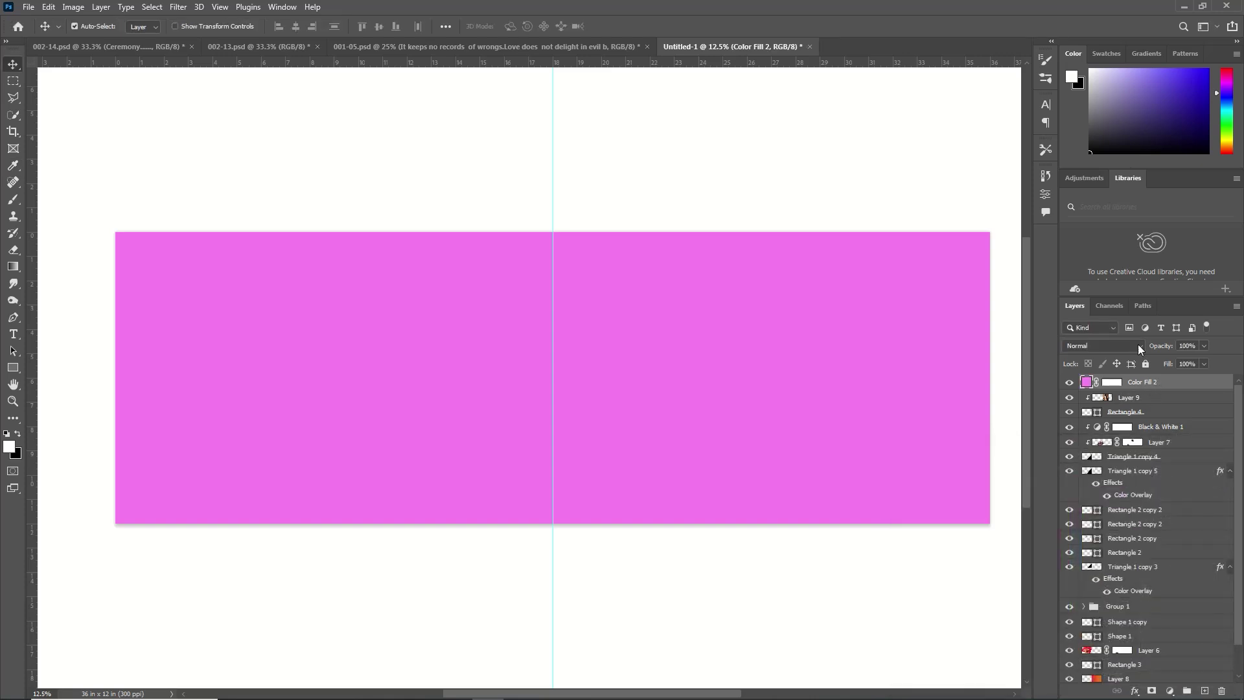
Clip the pink fill layer to the bride photo's rectangle and set its blend mode to Saturation.
right_click(1177, 387)
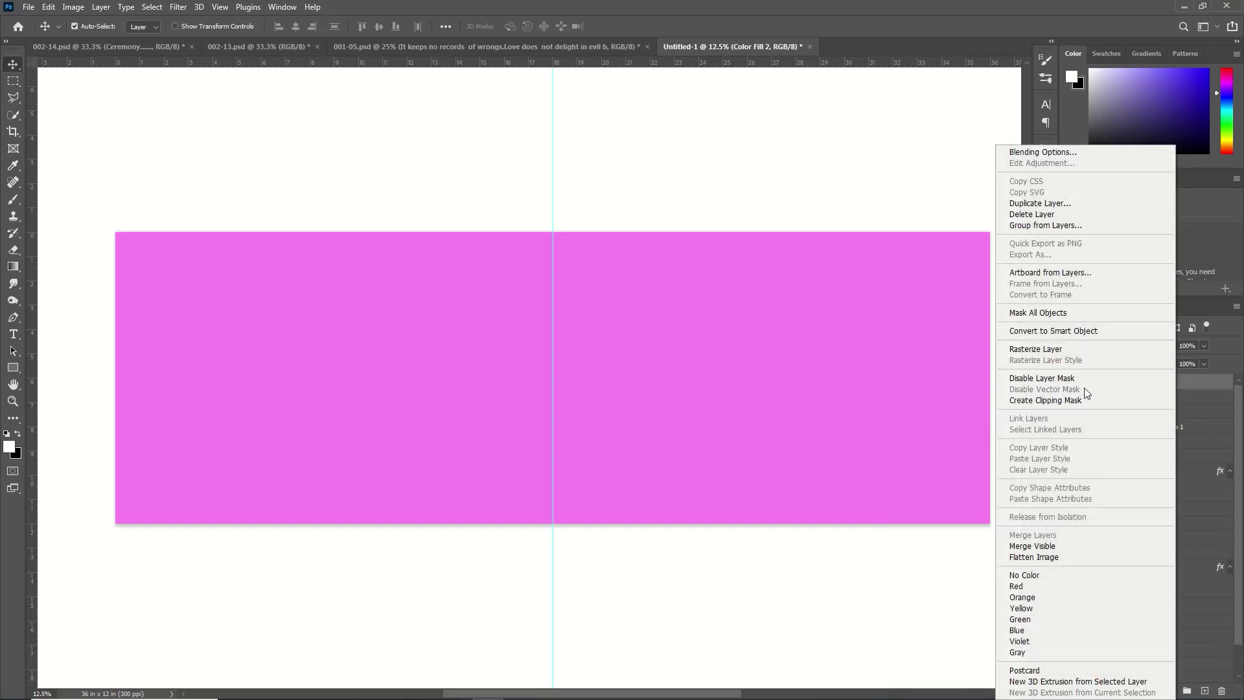
click(1086, 400)
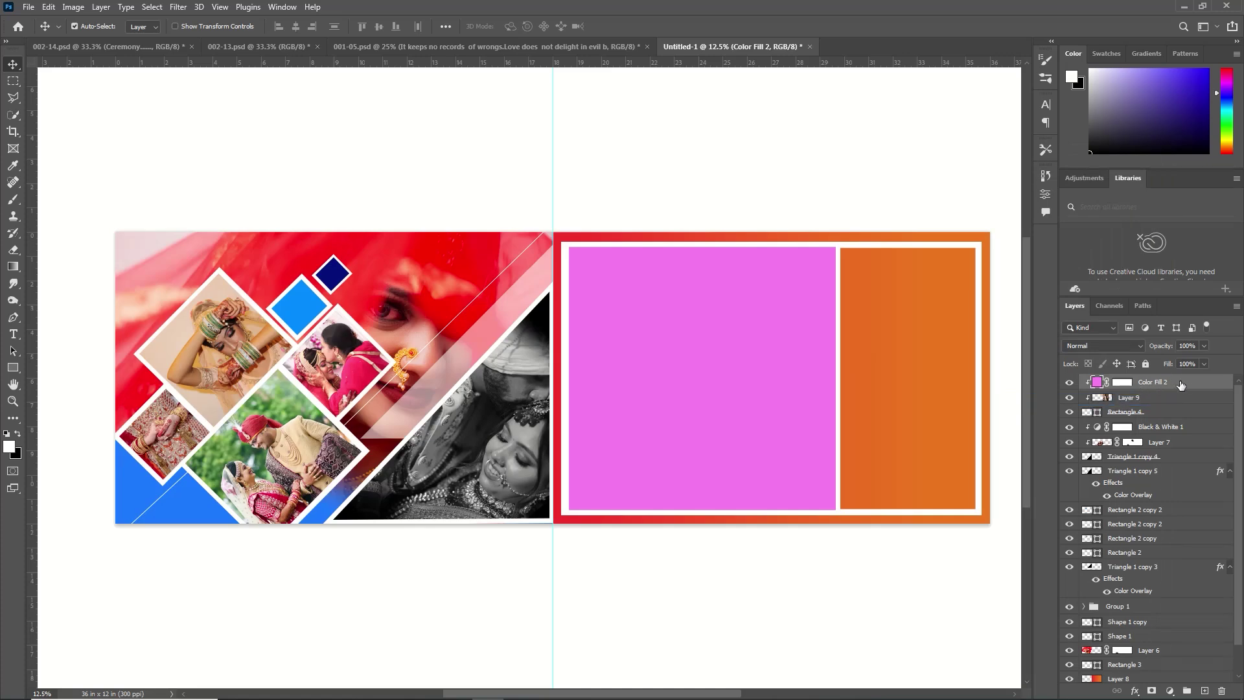
click(1119, 347)
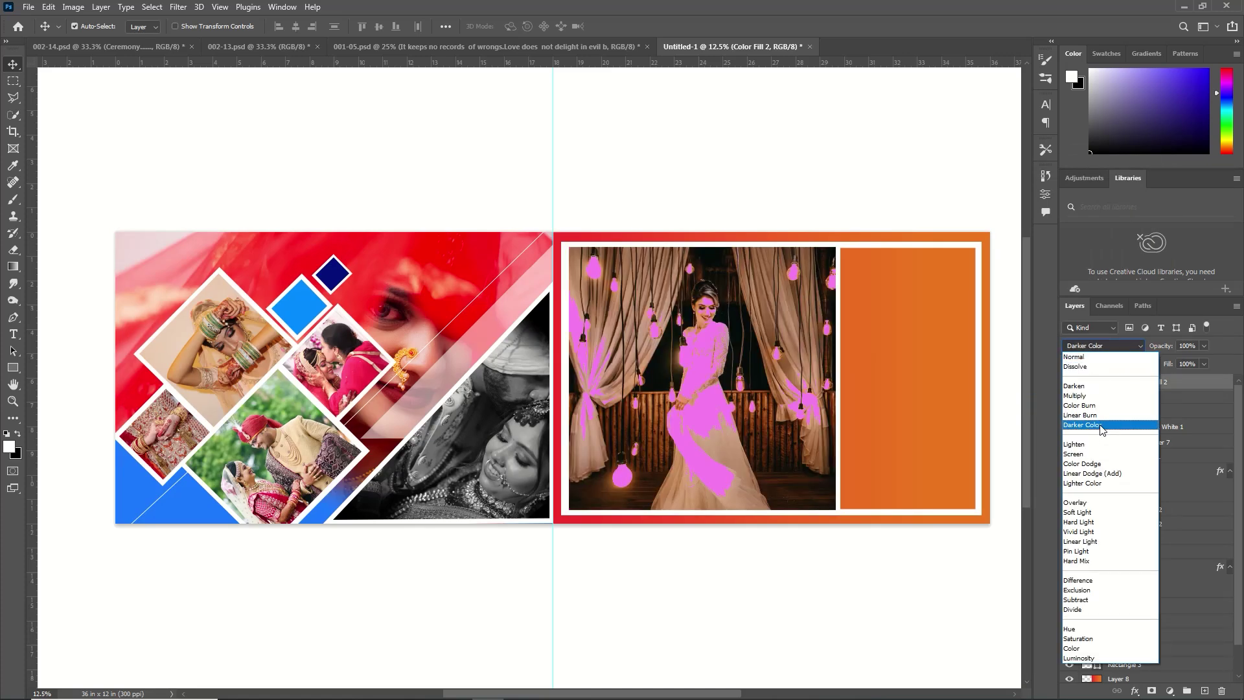
click(1091, 639)
Apply a Gaussian Blur with a 5.2-pixel radius to the standing bride's photo layer.
click(898, 464)
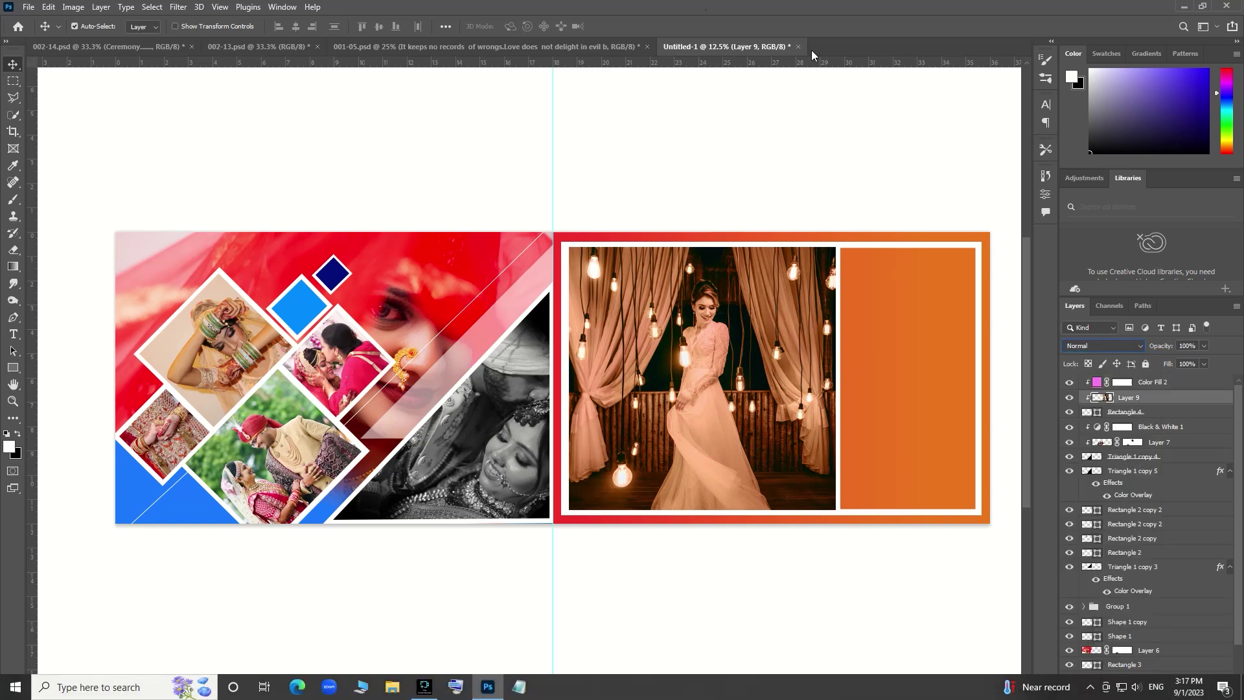
click(177, 8)
mouse_move(328, 180)
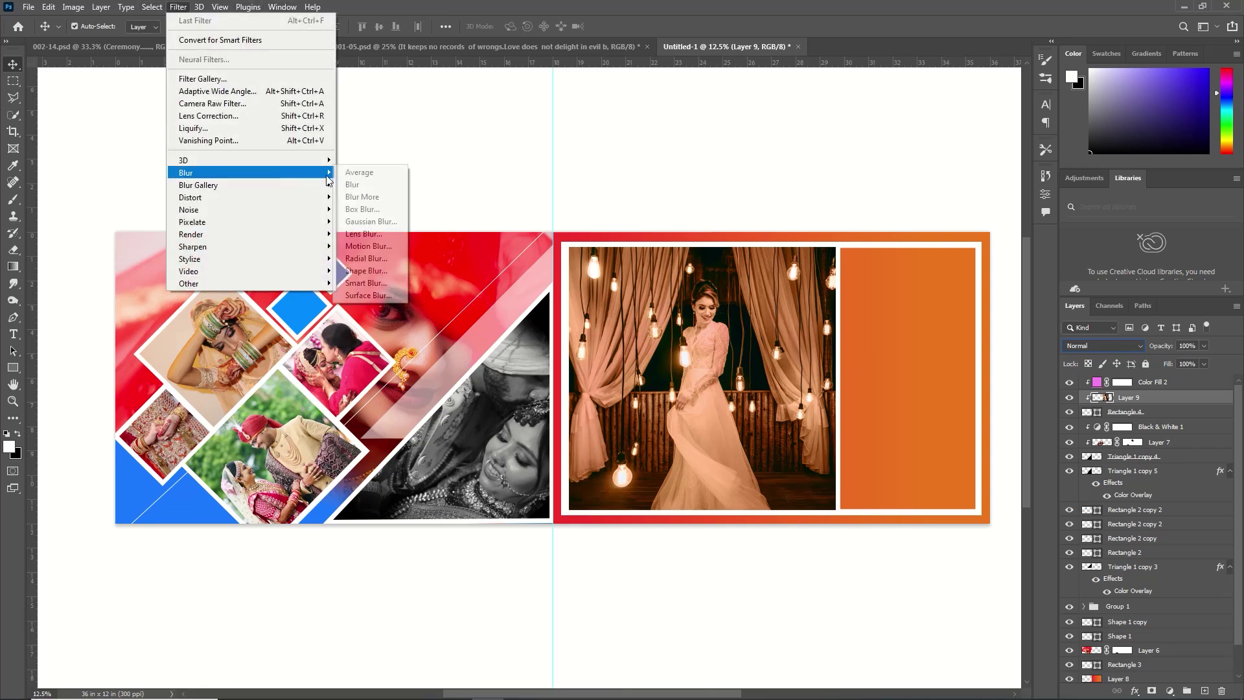
click(371, 221)
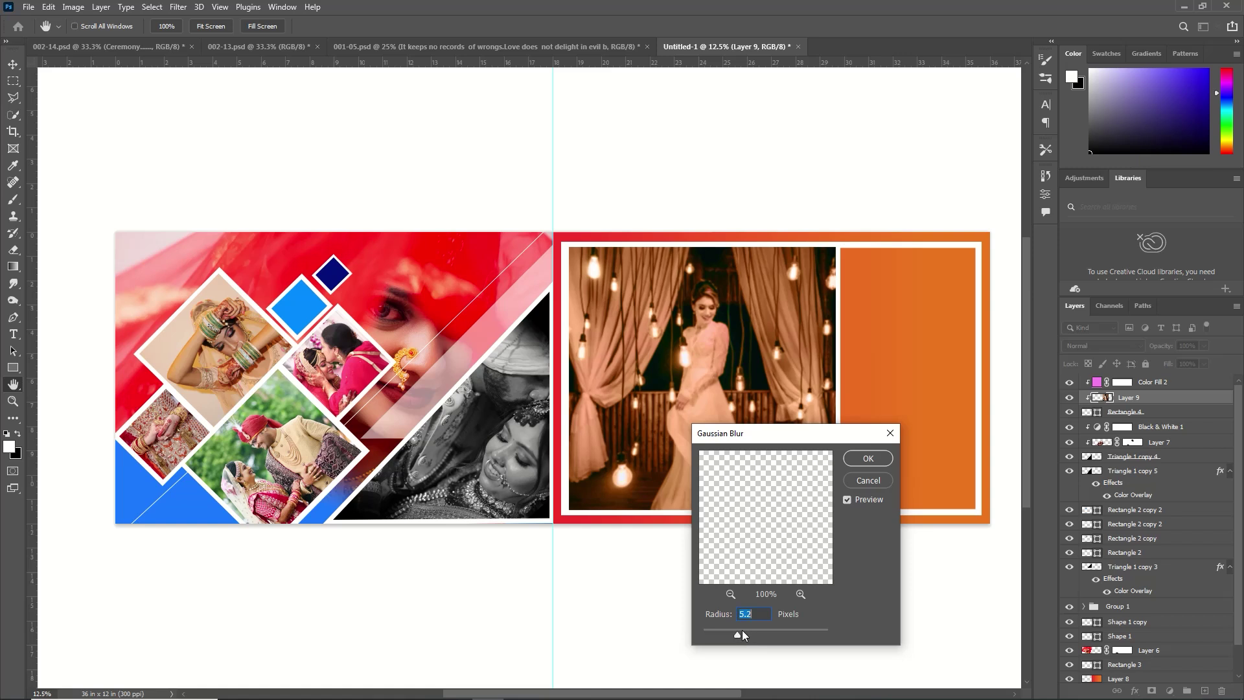
click(868, 458)
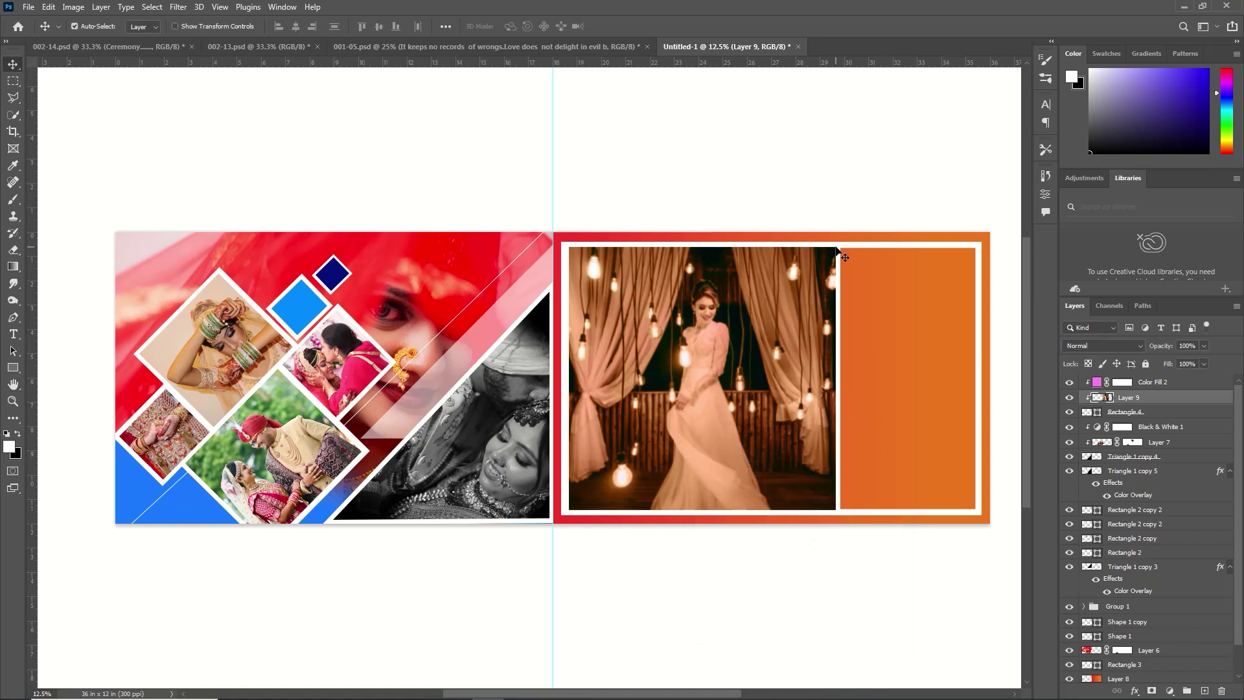
Draw a black rectangle of 1728 x 3304 px in the white frame's empty area, move it above the pink fill and release its clipping mask.
key(u)
mouse_move(839, 246)
mouse_down()
mouse_move(975, 248)
mouse_move(979, 512)
mouse_up()
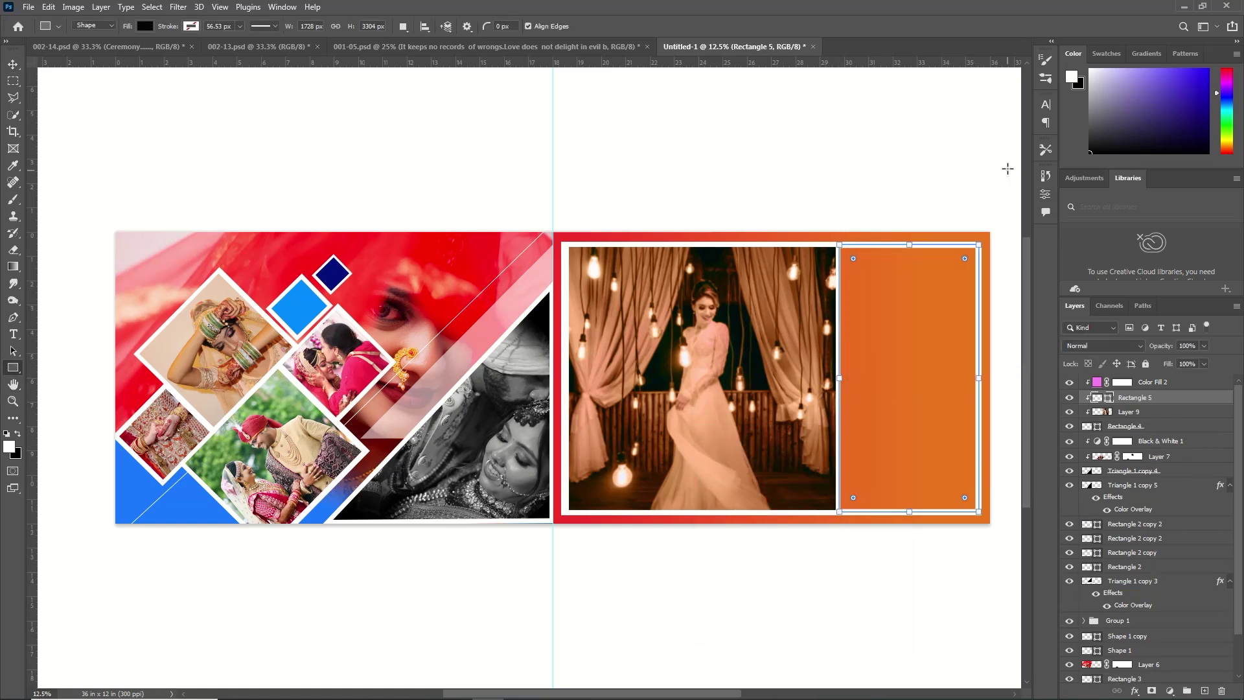
drag(1145, 400, 1153, 378)
right_click(1176, 383)
click(1051, 400)
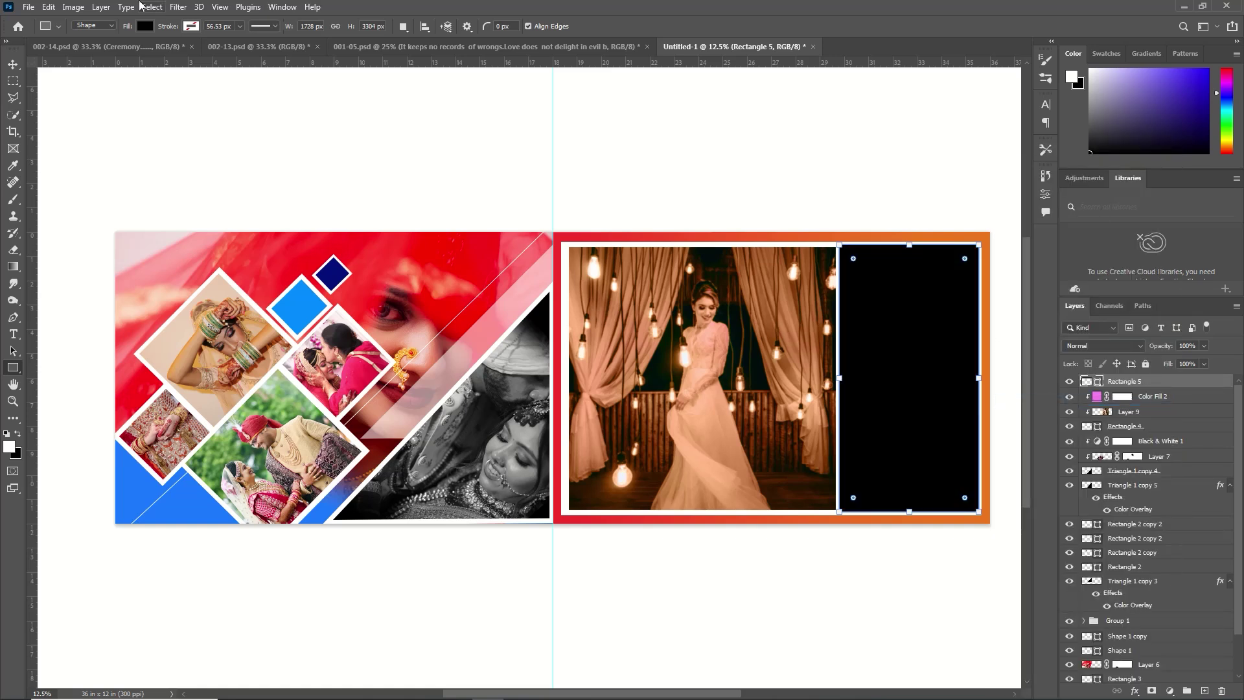
click(13, 64)
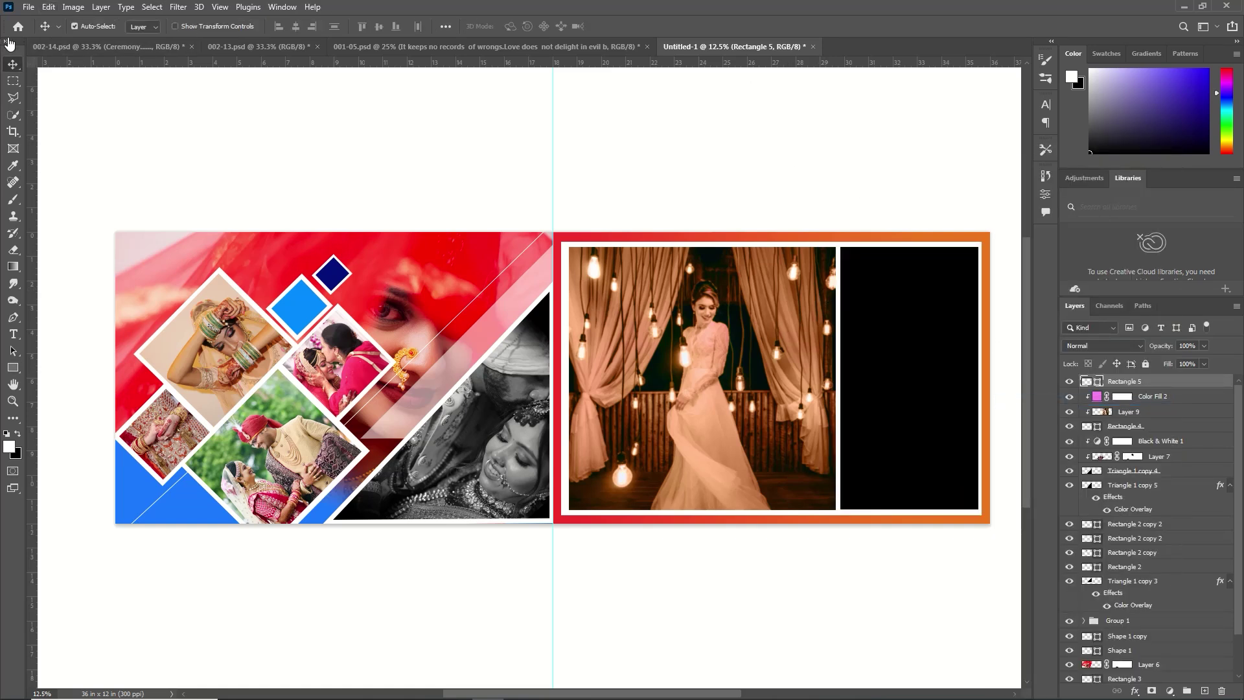
Open the Pexels couple photo numbered 3014860, cut its entire image, and close that file without saving.
click(24, 7)
click(44, 33)
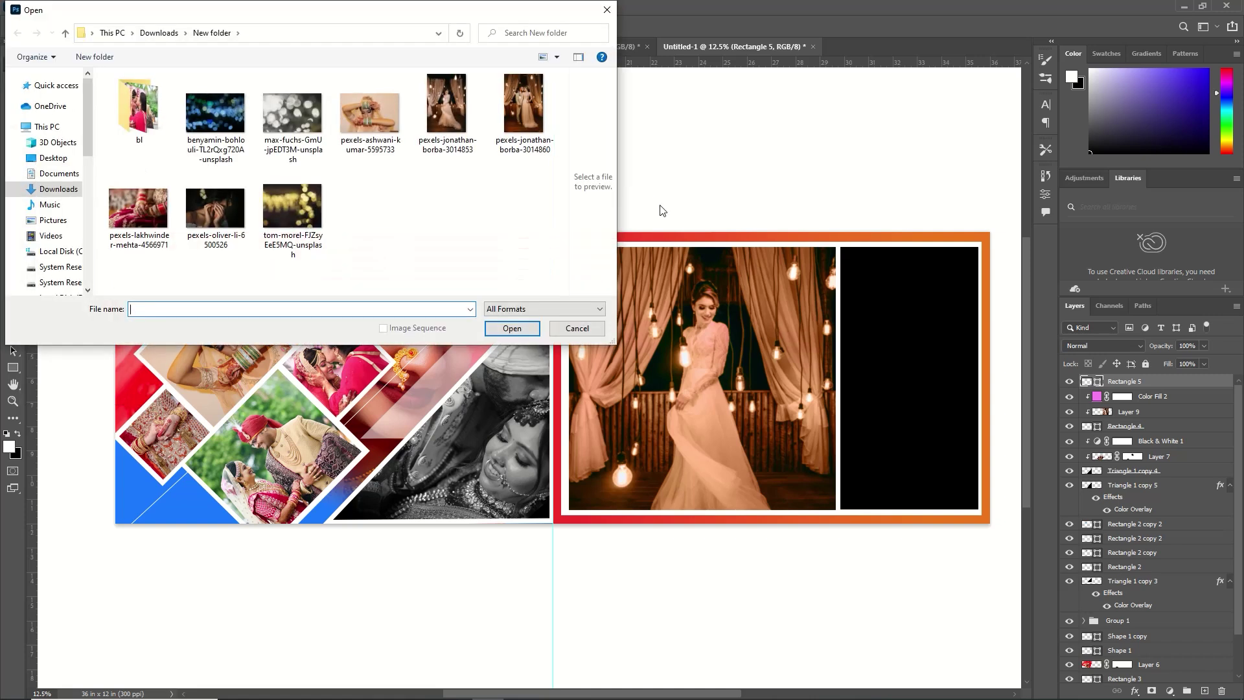
click(510, 107)
double_click(510, 107)
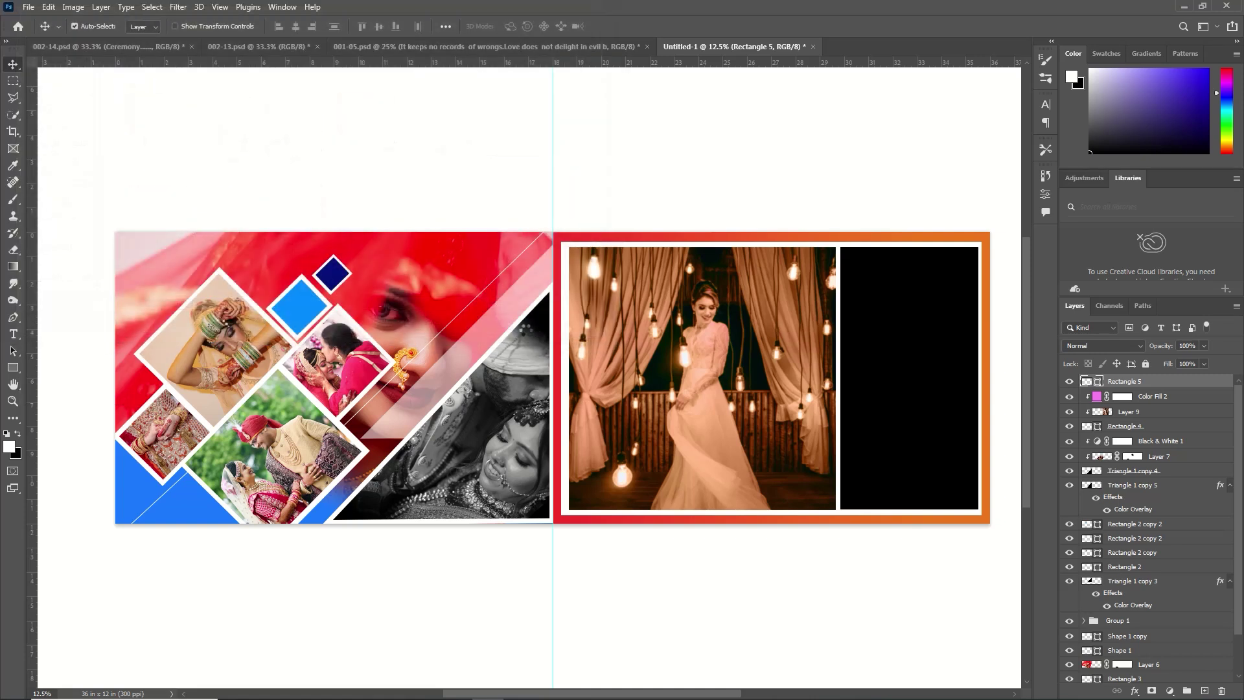
key(ctrl+a)
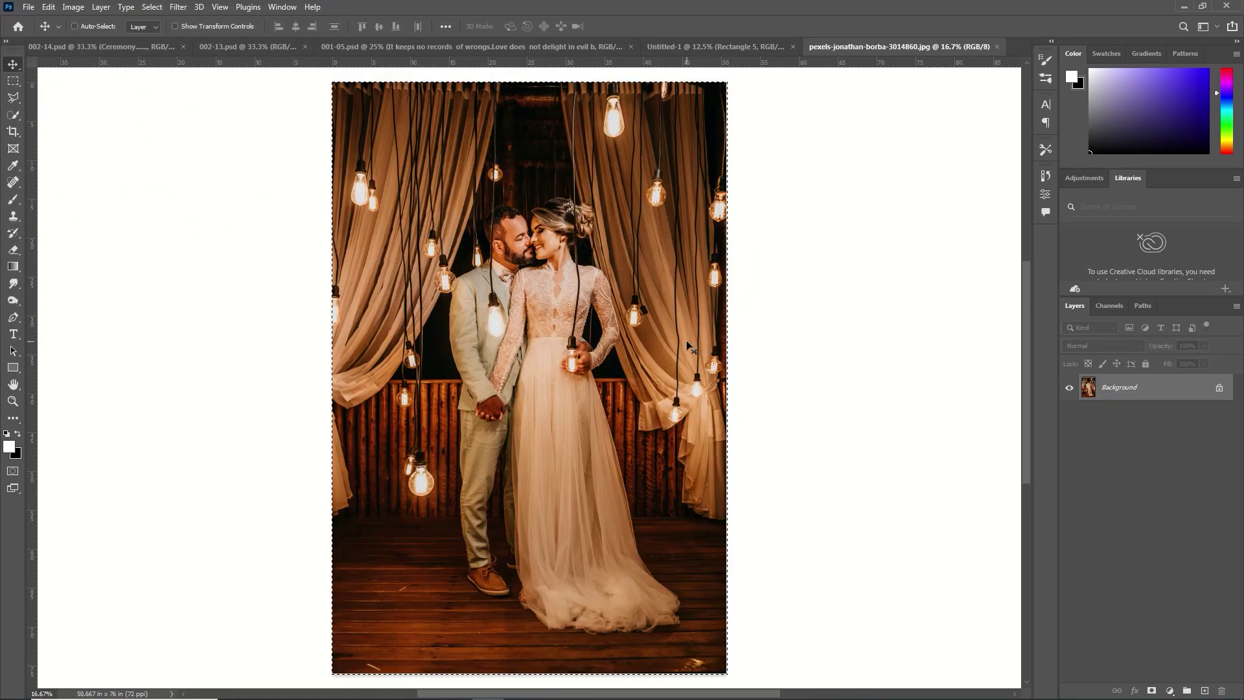
key(ctrl+x)
click(997, 47)
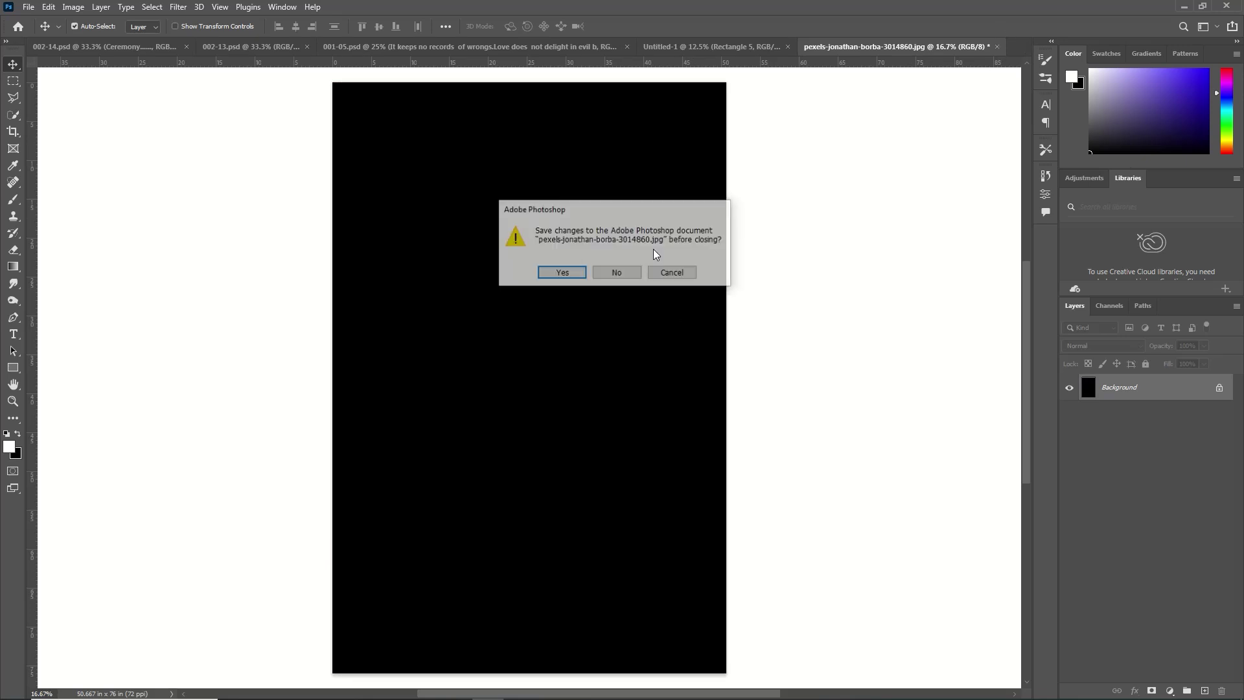
click(613, 272)
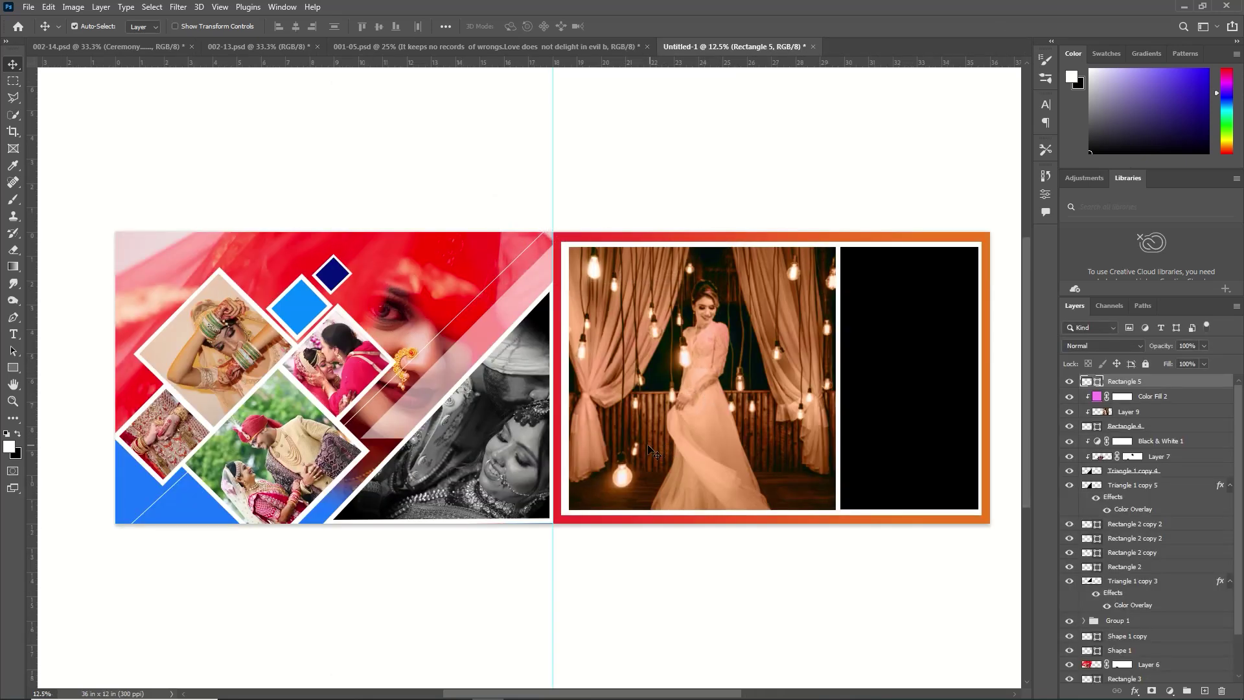
Paste the couple photo into the spread, scale it to 64.01% over the narrow black rectangle, and clip it to that rectangle.
key(ctrl+v)
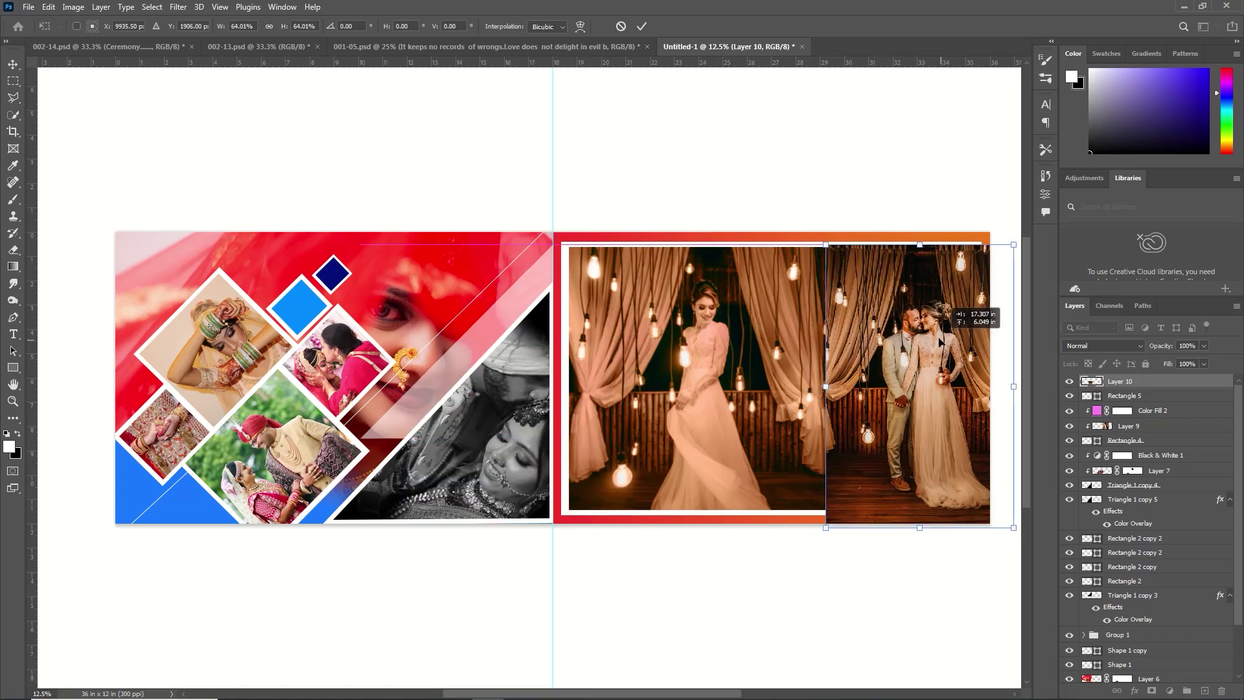
key(Return)
right_click(1167, 381)
click(1082, 402)
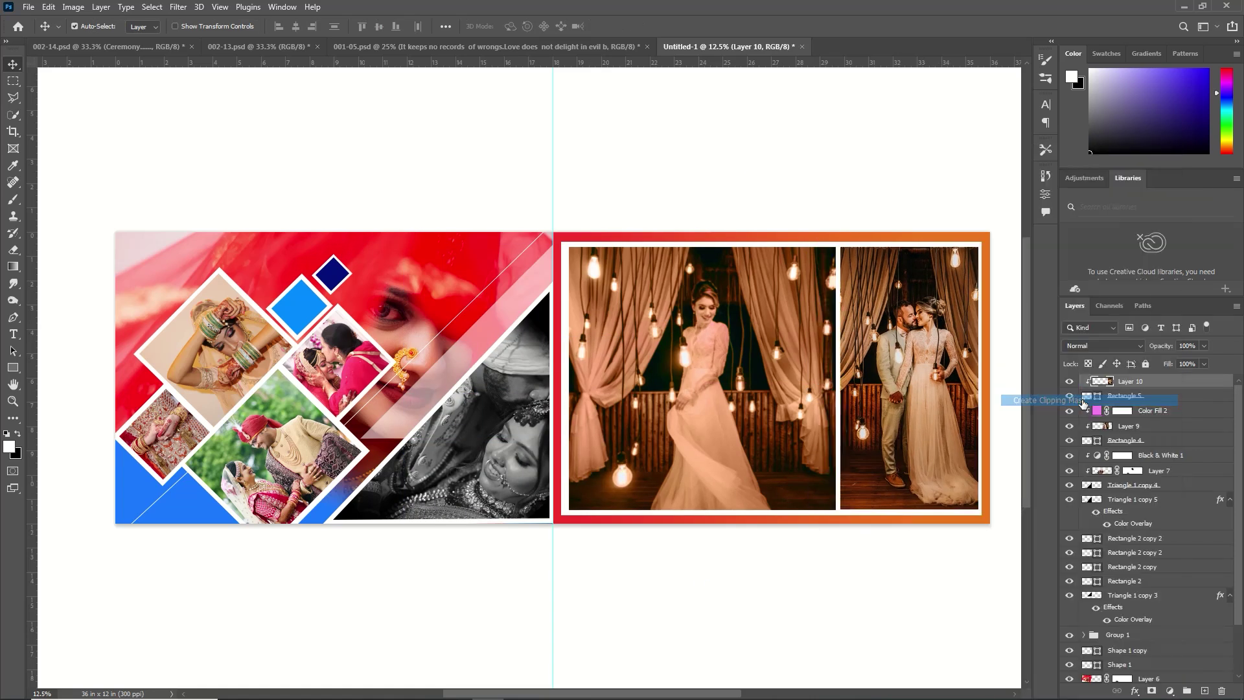
Edit the red-to-orange gradient so its starting stop is a peach sampled from the bride's dress and slightly darkened.
click(13, 267)
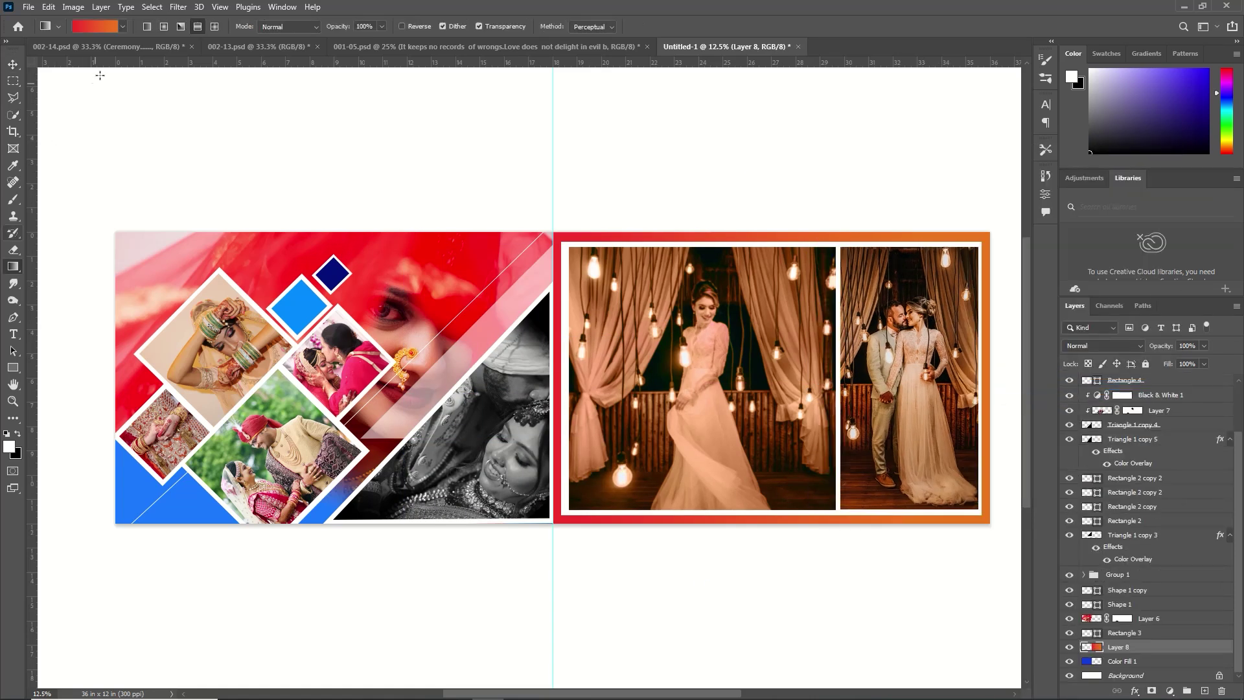
click(94, 30)
drag(687, 246, 359, 262)
double_click(242, 499)
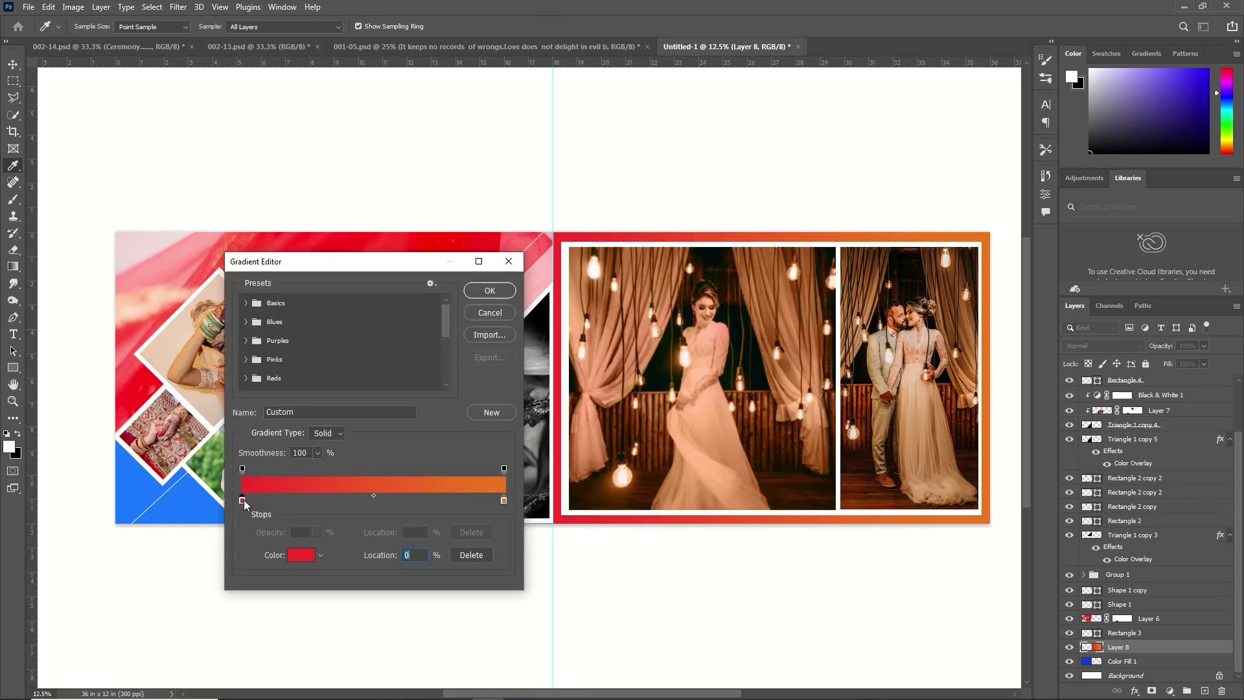
click(700, 404)
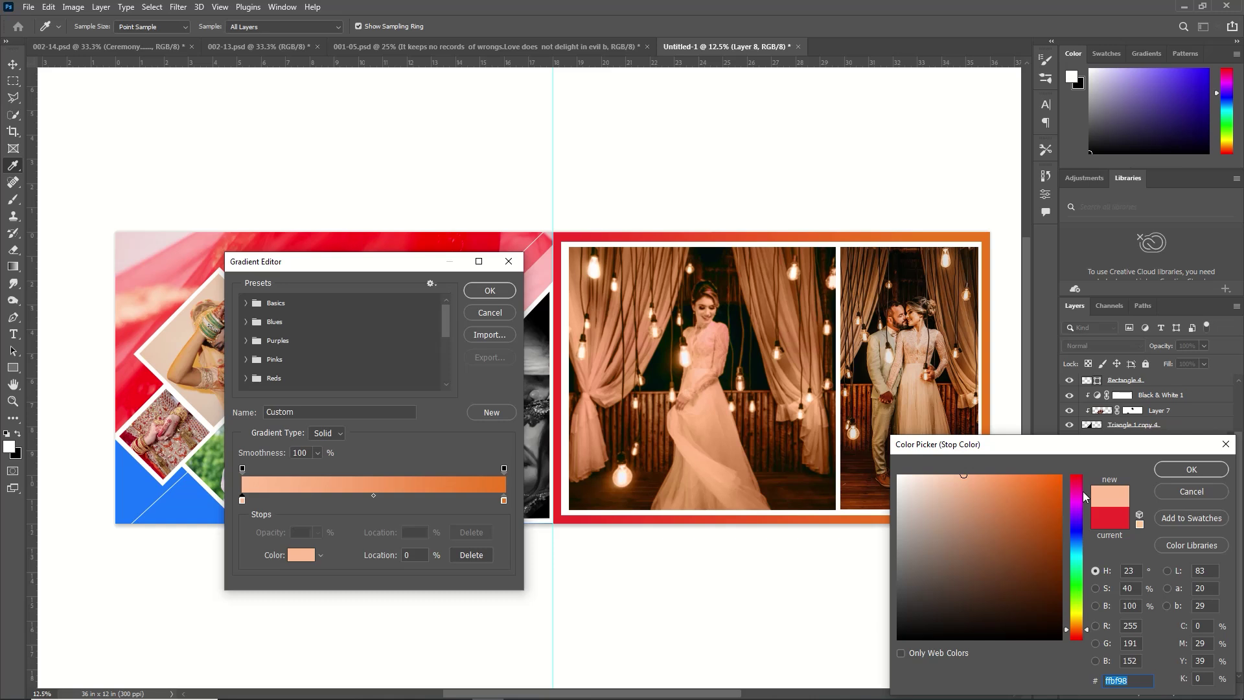
drag(970, 480, 969, 489)
click(1200, 473)
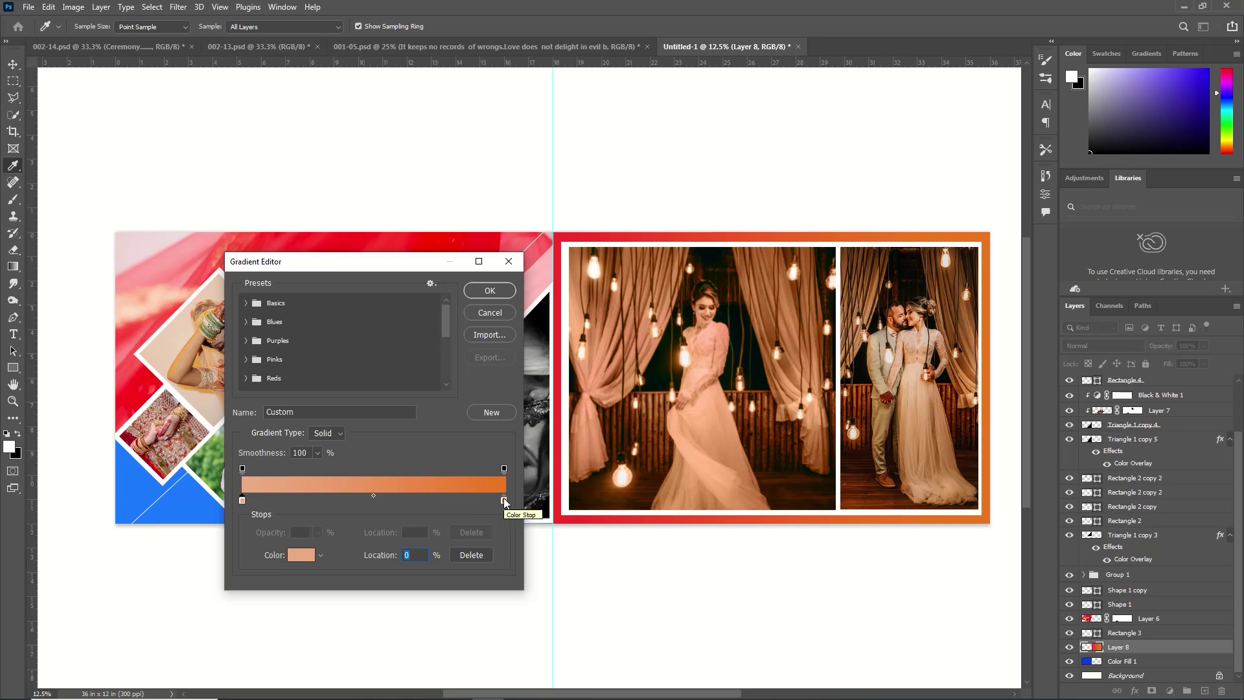
Set the gradient's end stop to a pale cream sampled from the bride photo and accept the edited gradient.
double_click(503, 499)
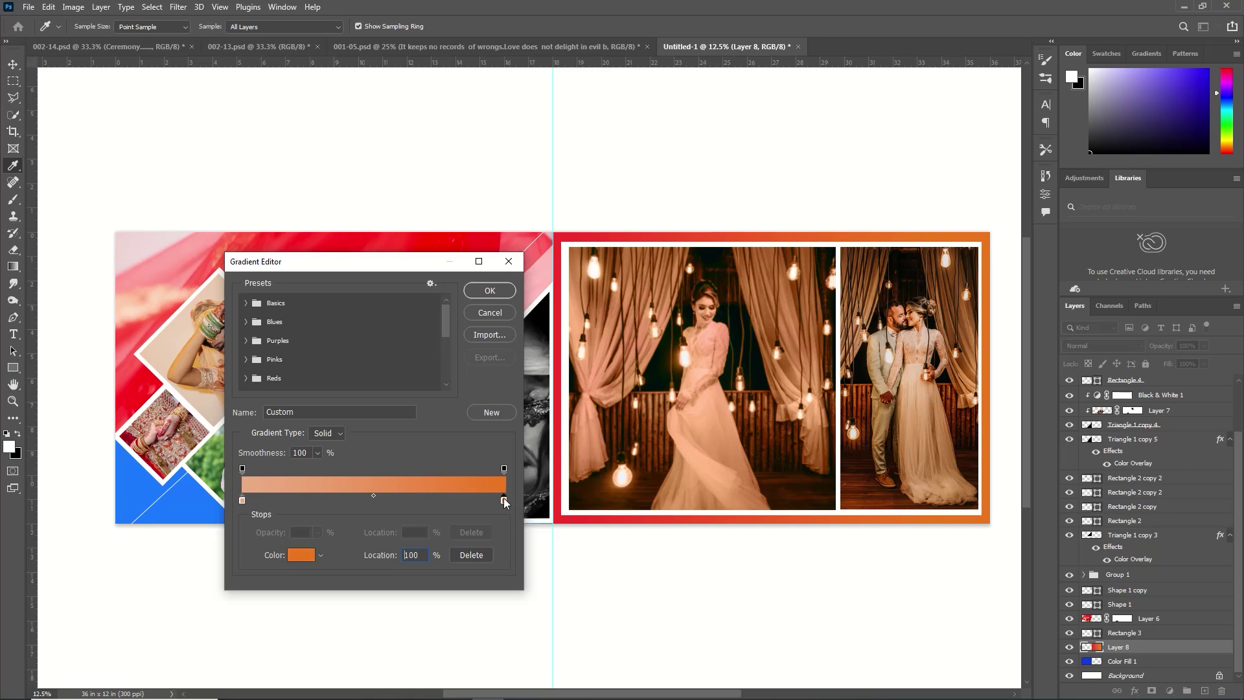
click(623, 474)
key(Return)
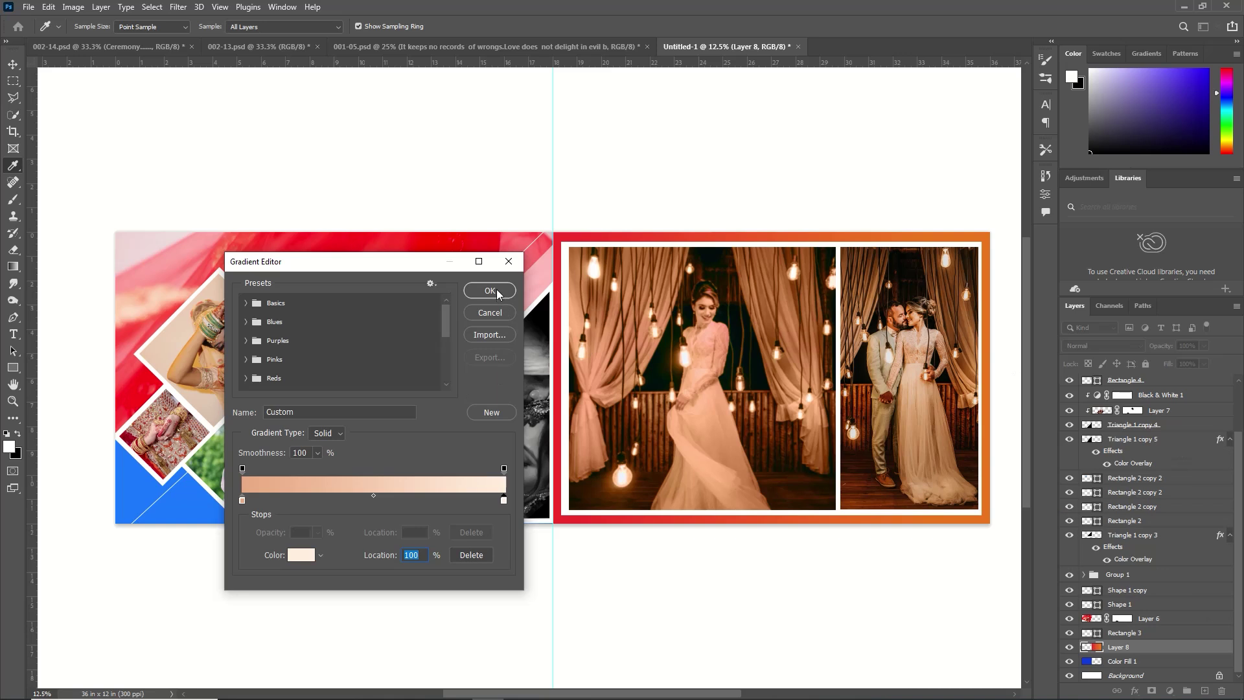
click(490, 290)
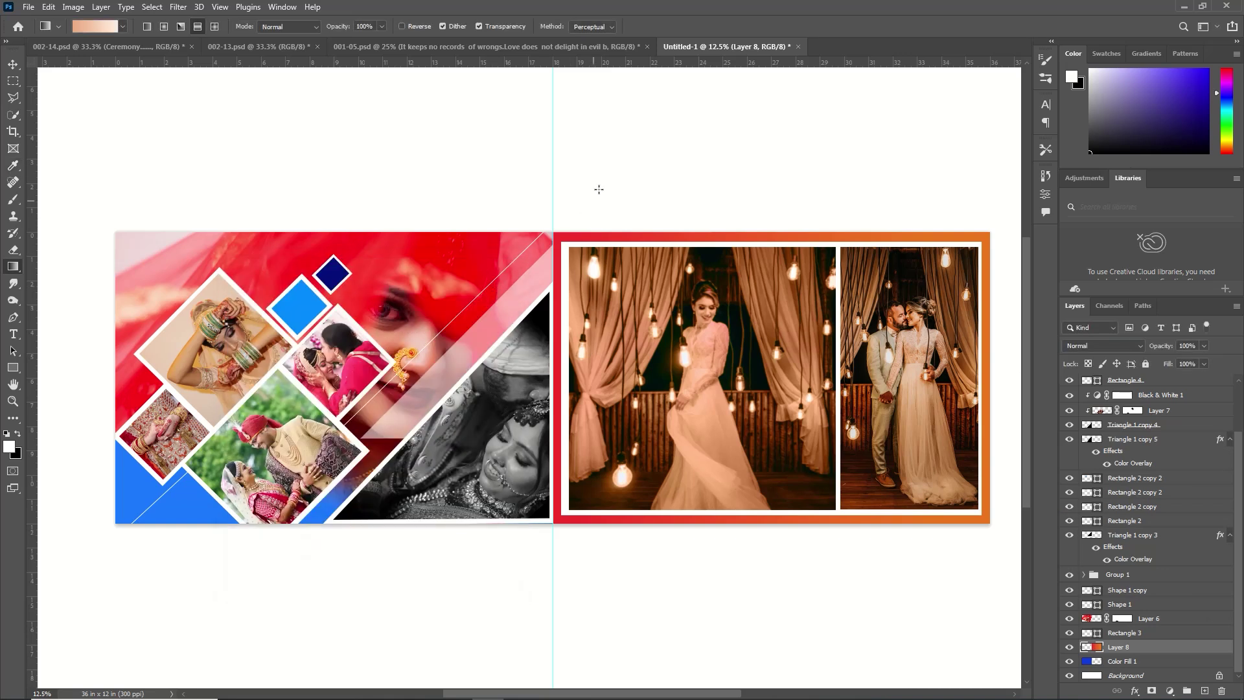
Replace the red-orange gradient layer with a new layer, filling the whole two-photo page with the horizontal peach-to-cream gradient.
key(Delete)
key(ctrl+shift+alt+n)
click(14, 83)
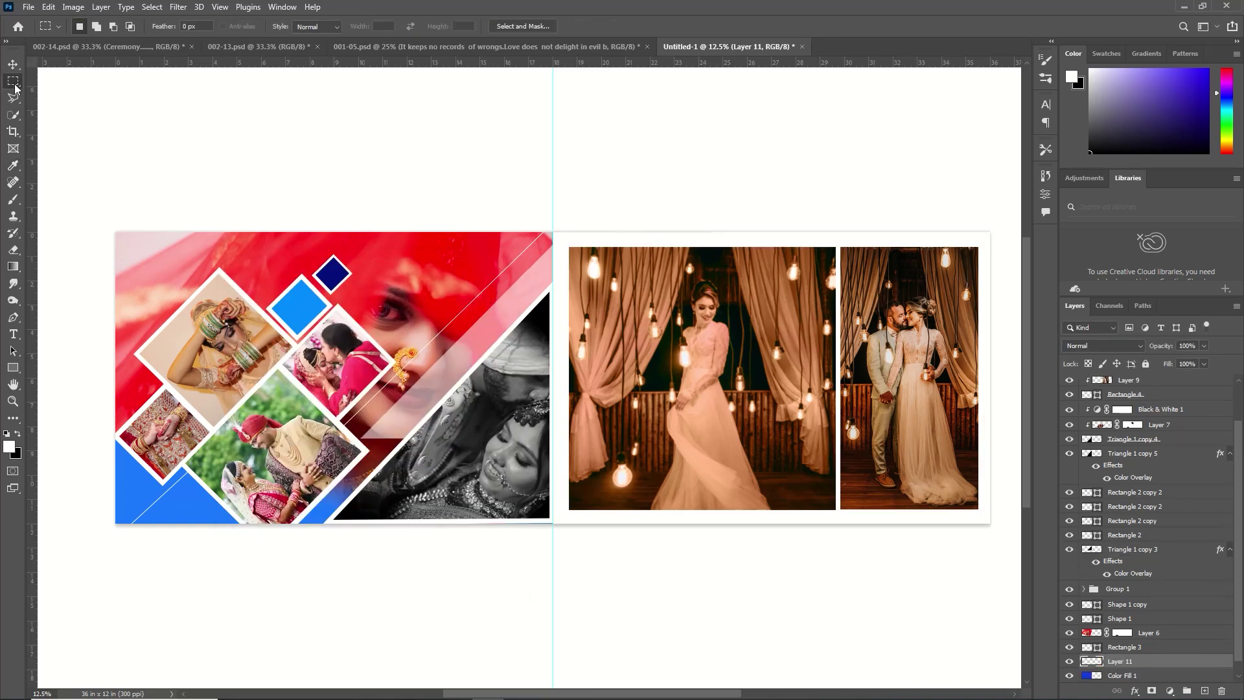
drag(552, 231, 1006, 575)
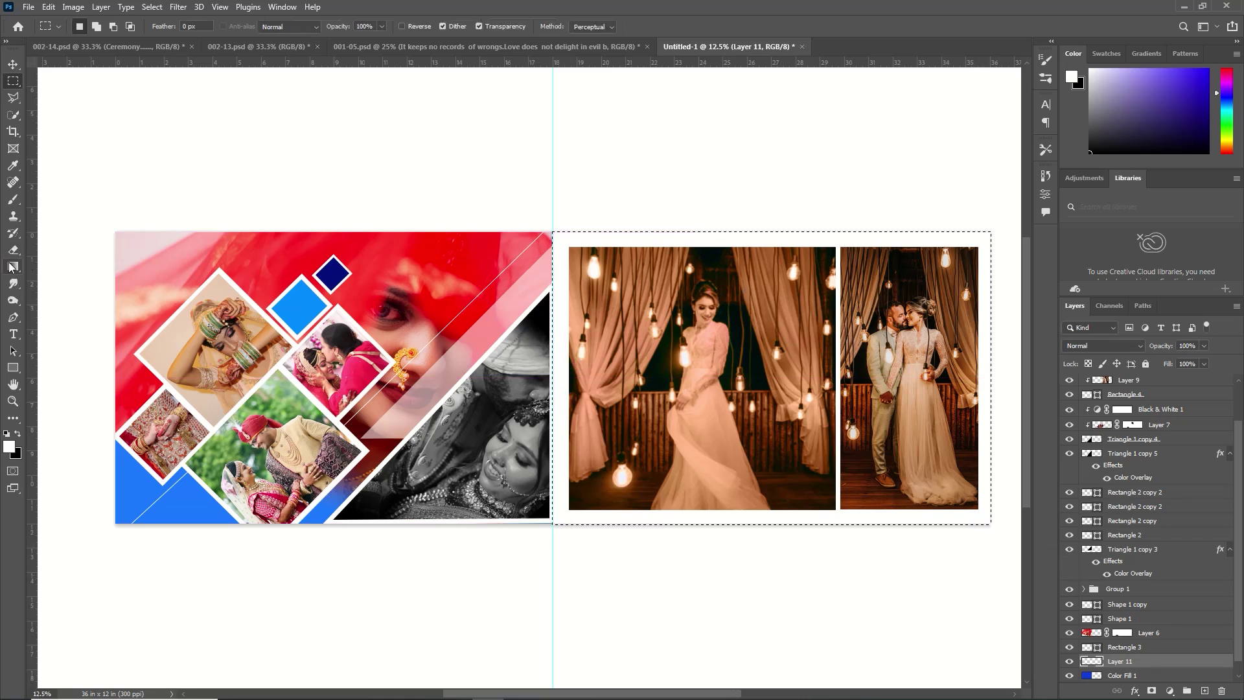
key(g)
drag(589, 361, 918, 367)
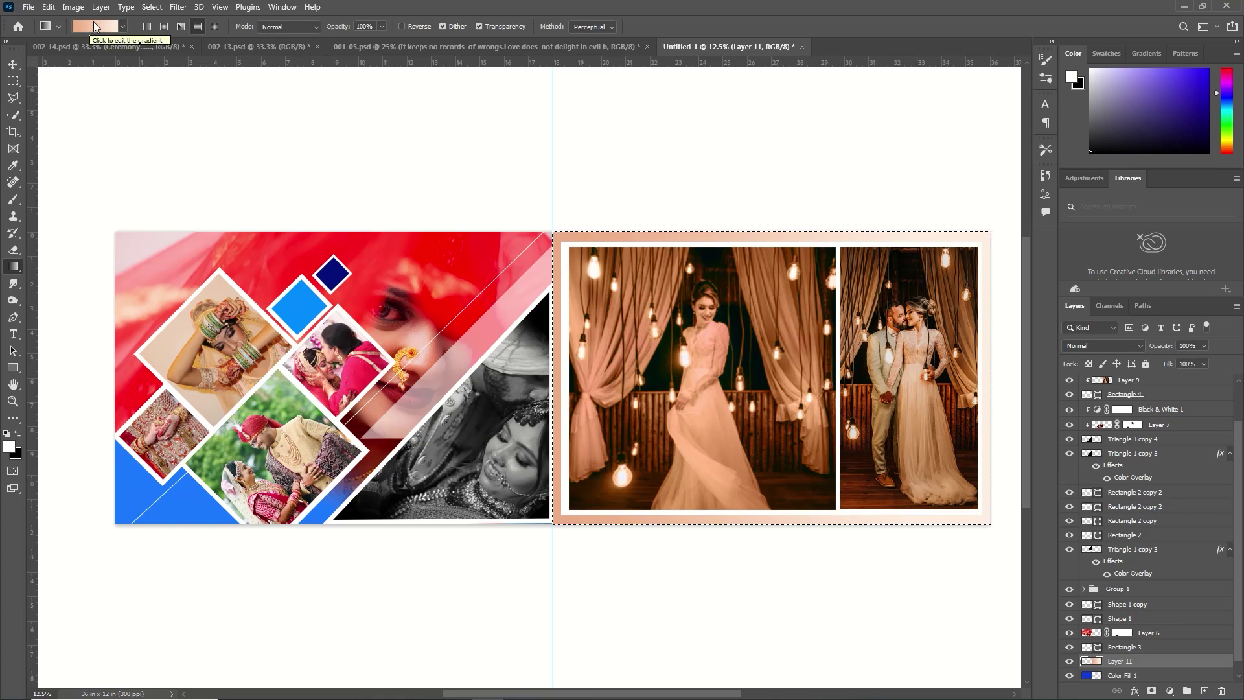
Change the gradient's end stop to burnt orange #d48a5b and redraw the gradient horizontally across the two-photo page's background.
click(94, 21)
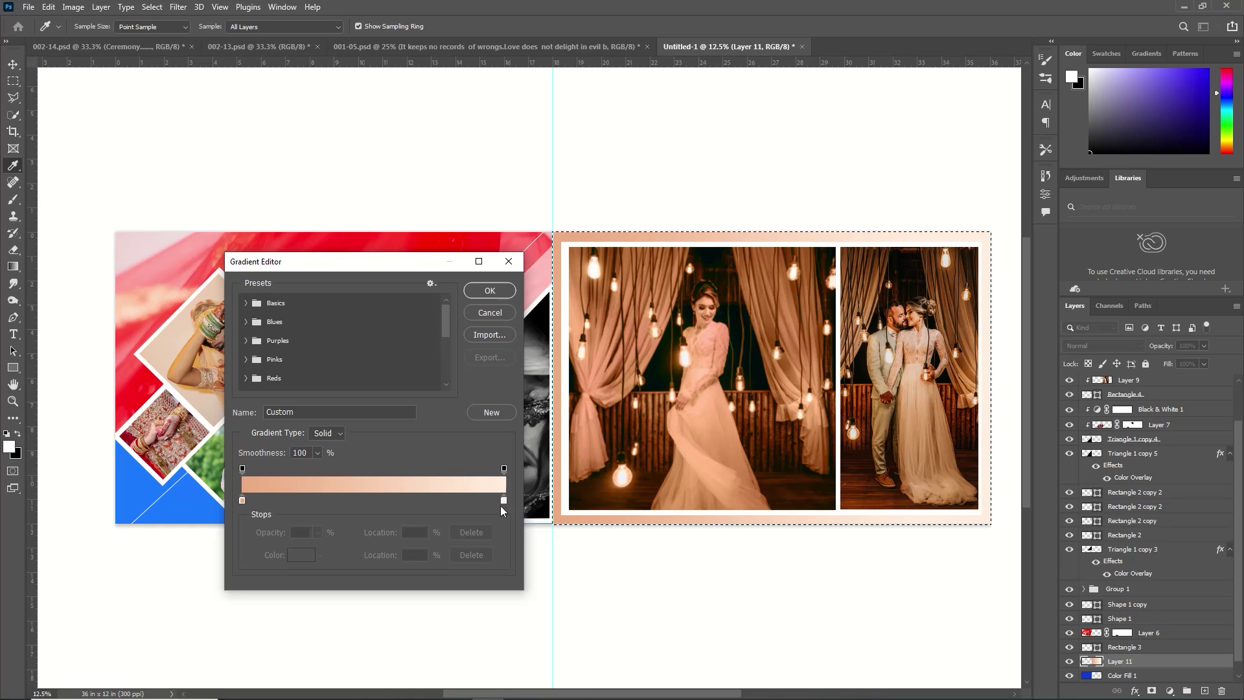
double_click(504, 500)
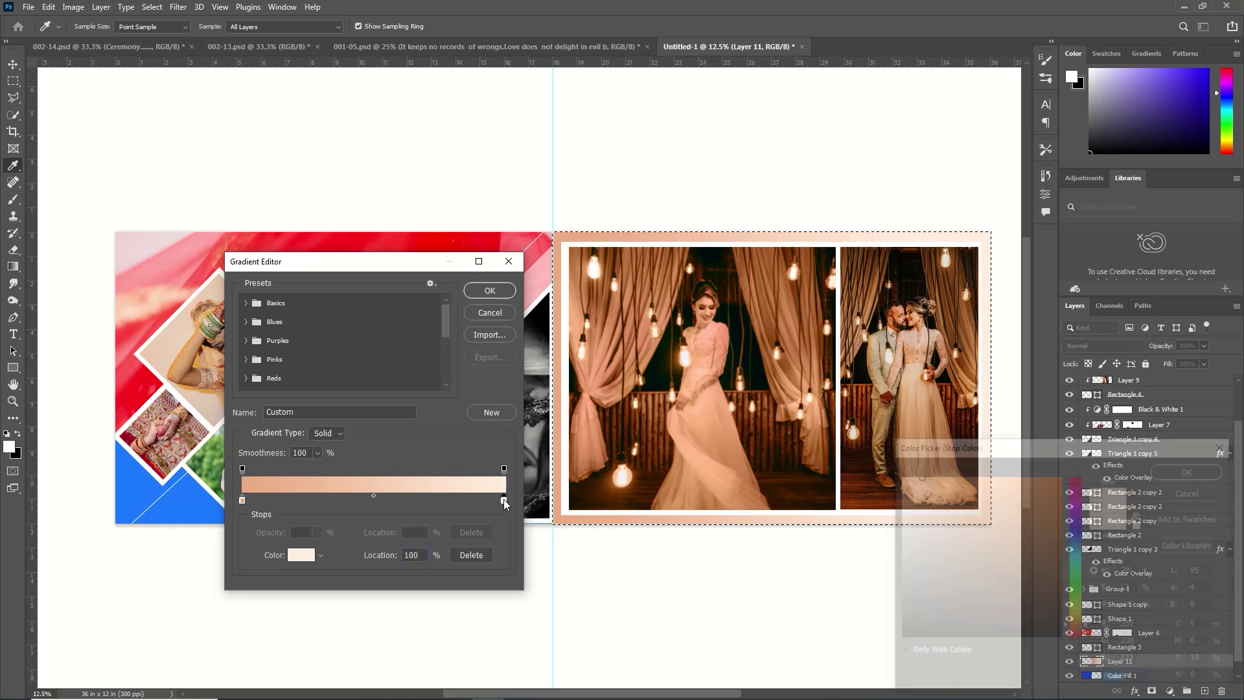
click(732, 459)
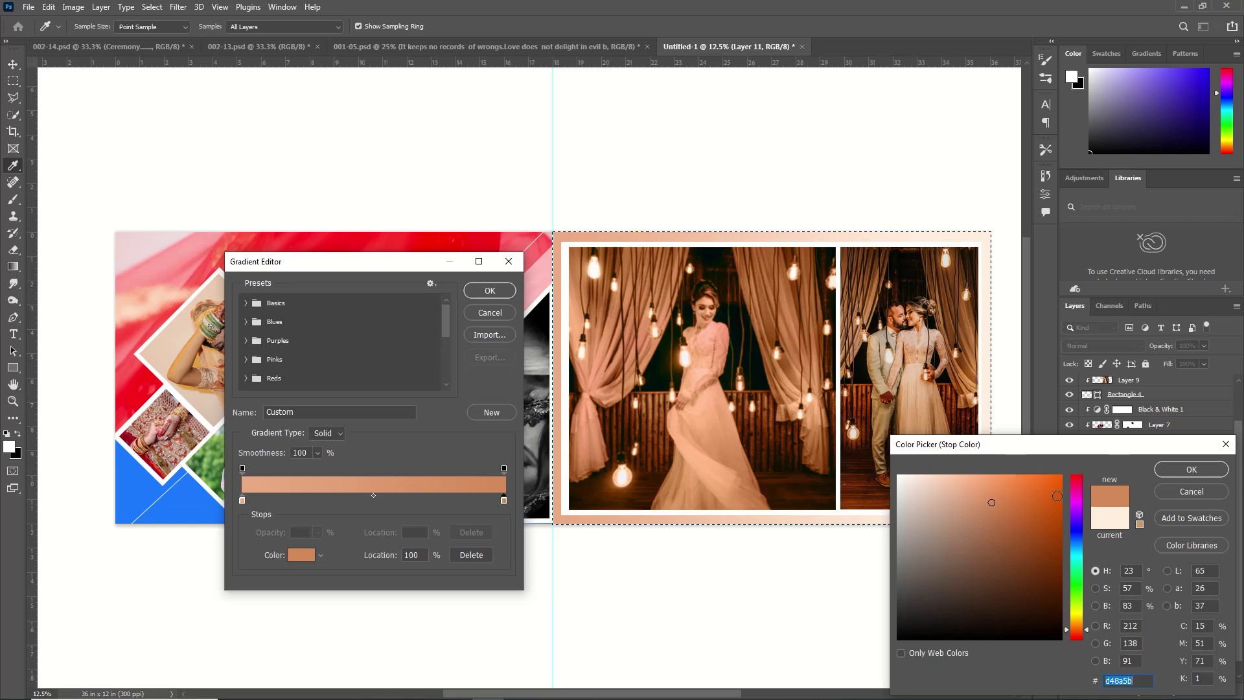
click(1192, 469)
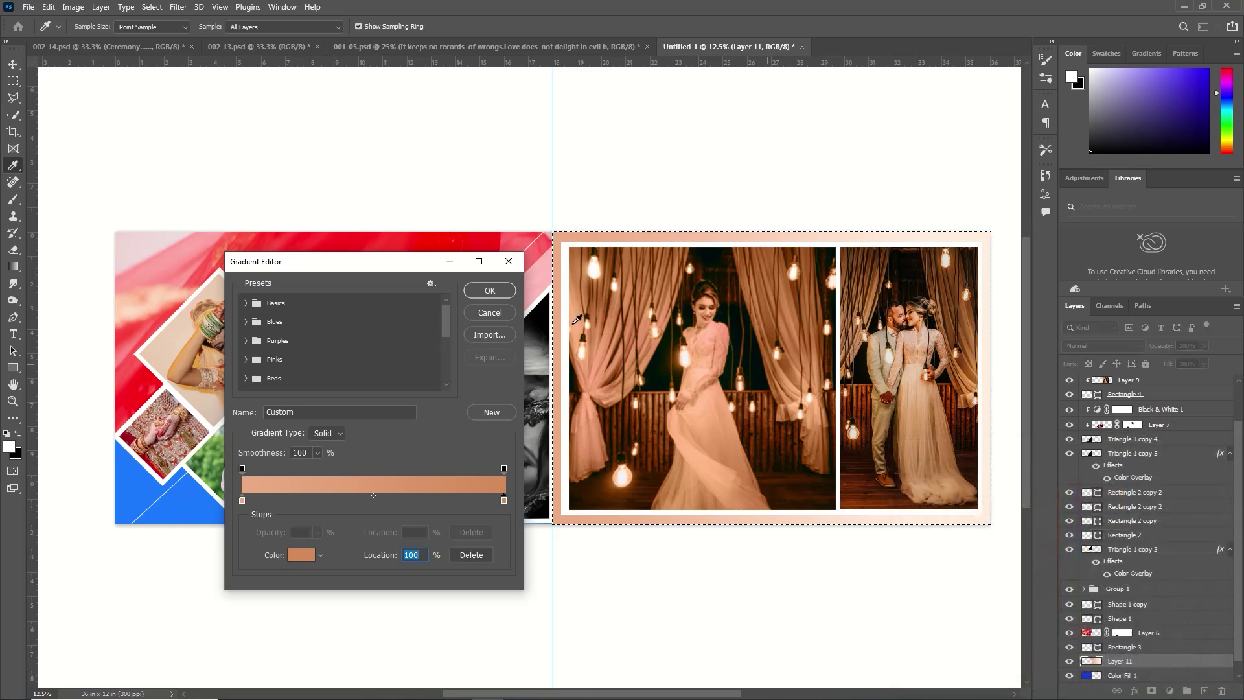
click(505, 293)
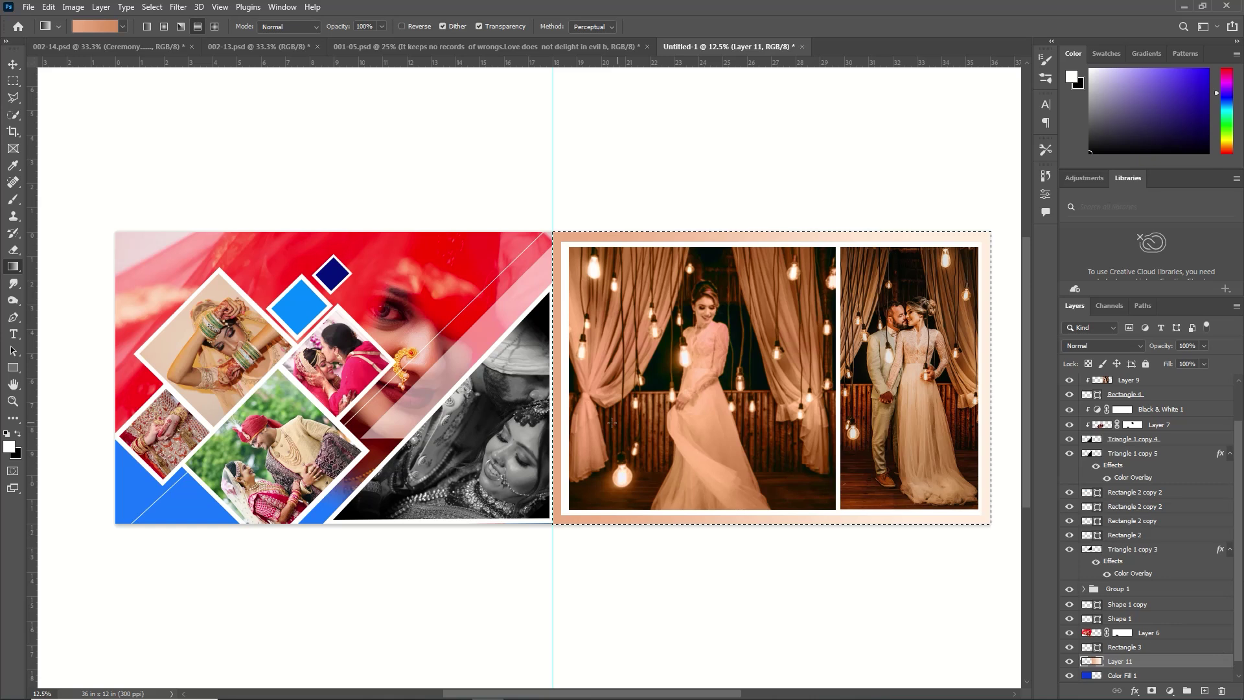
drag(779, 407, 955, 407)
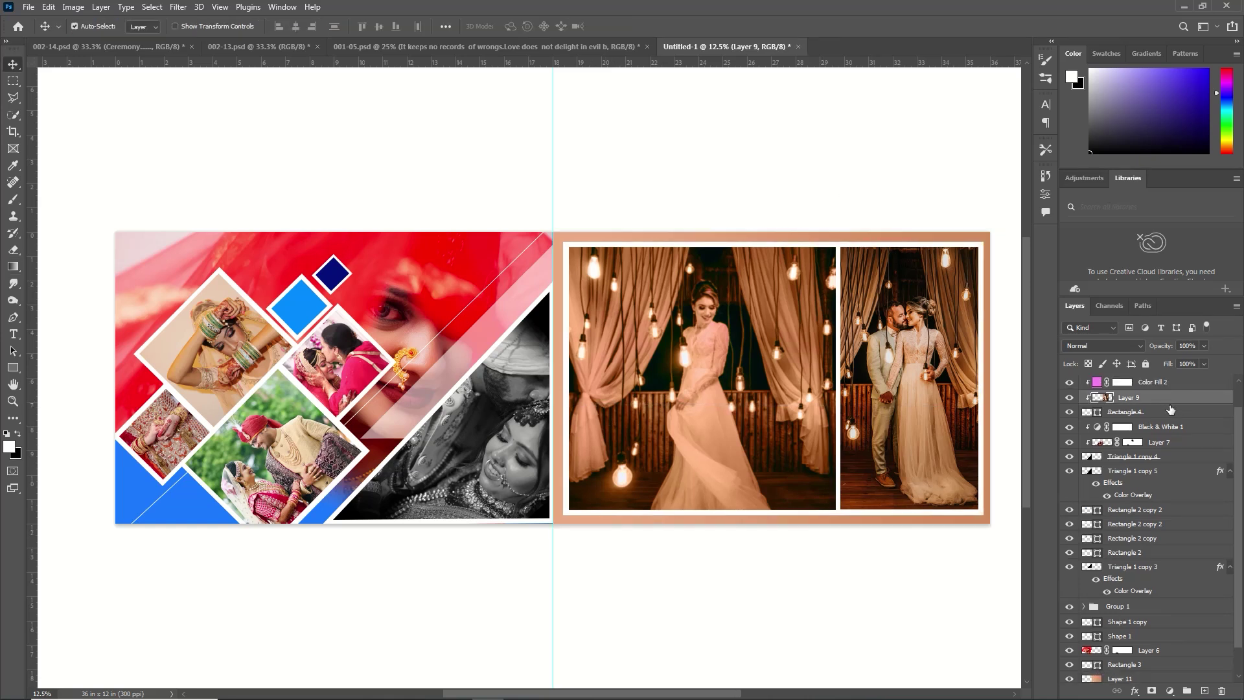
Apply a Gaussian Blur with a 7.2-pixel radius to the large bride photo.
click(178, 7)
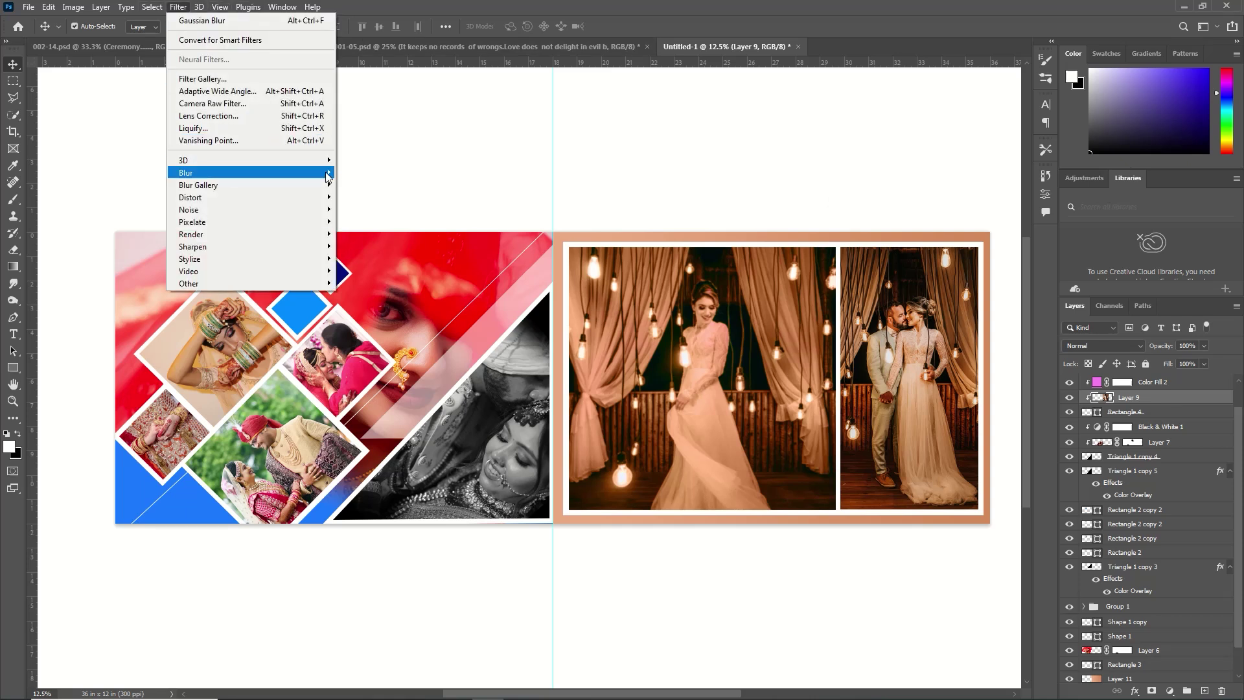
mouse_move(317, 172)
click(367, 222)
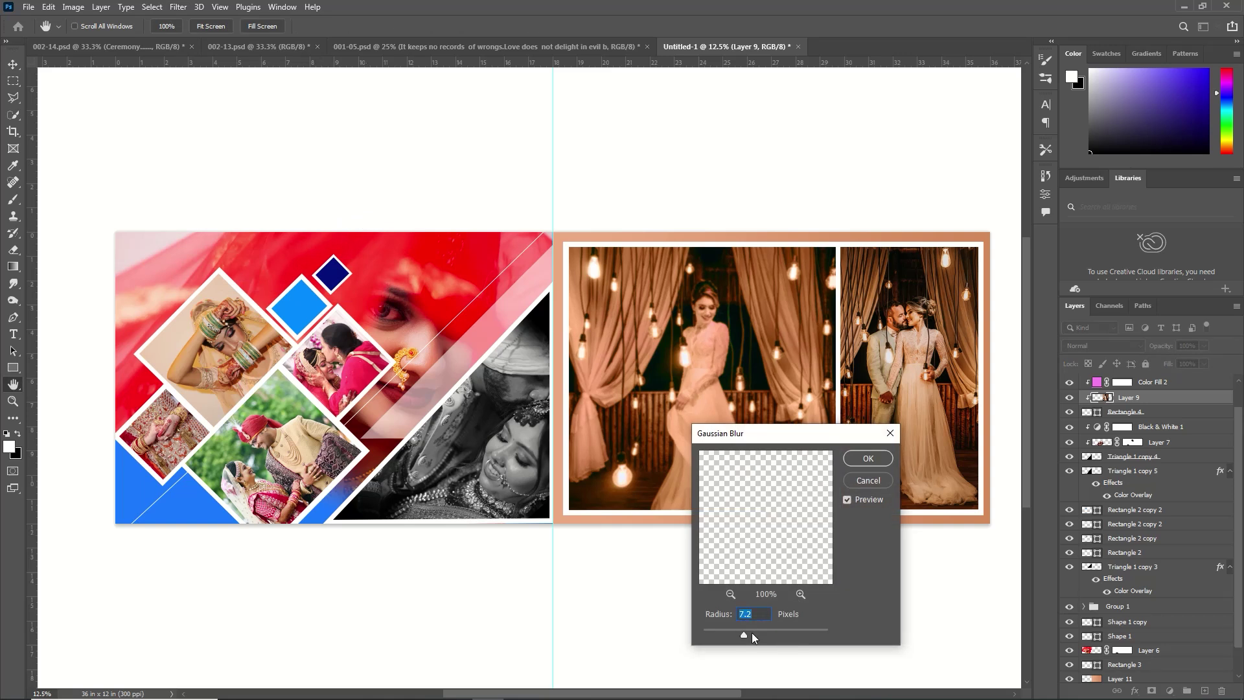
click(881, 461)
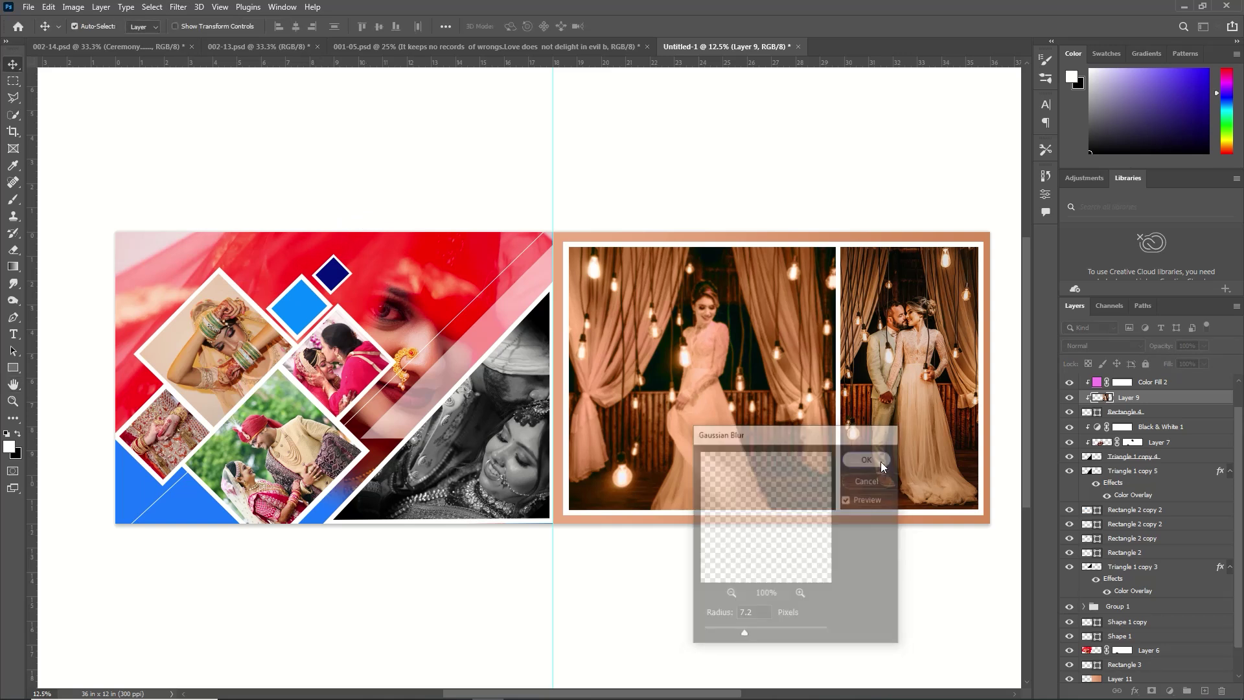
Draw a black triangle over the large bride photo and transform it to fit against the photo's lower-right edge.
click(13, 368)
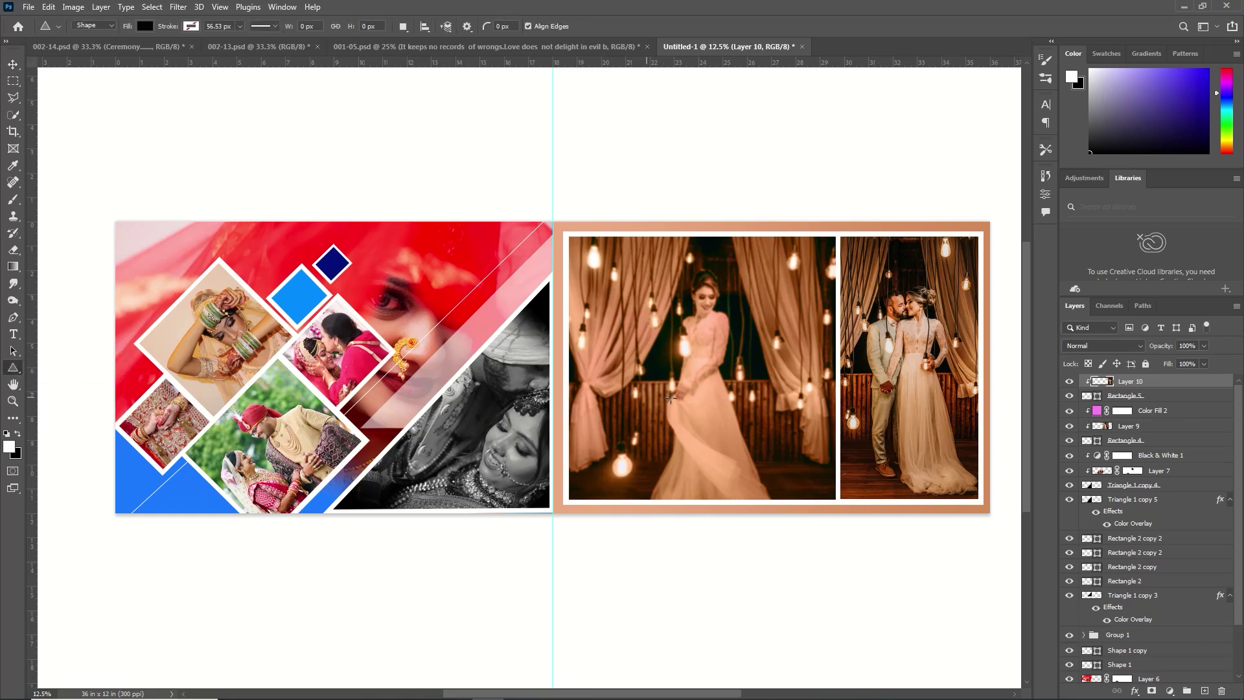
drag(689, 364, 854, 433)
click(1009, 172)
key(ctrl+t)
drag(904, 340, 901, 460)
drag(793, 470, 829, 473)
drag(1086, 409, 1116, 413)
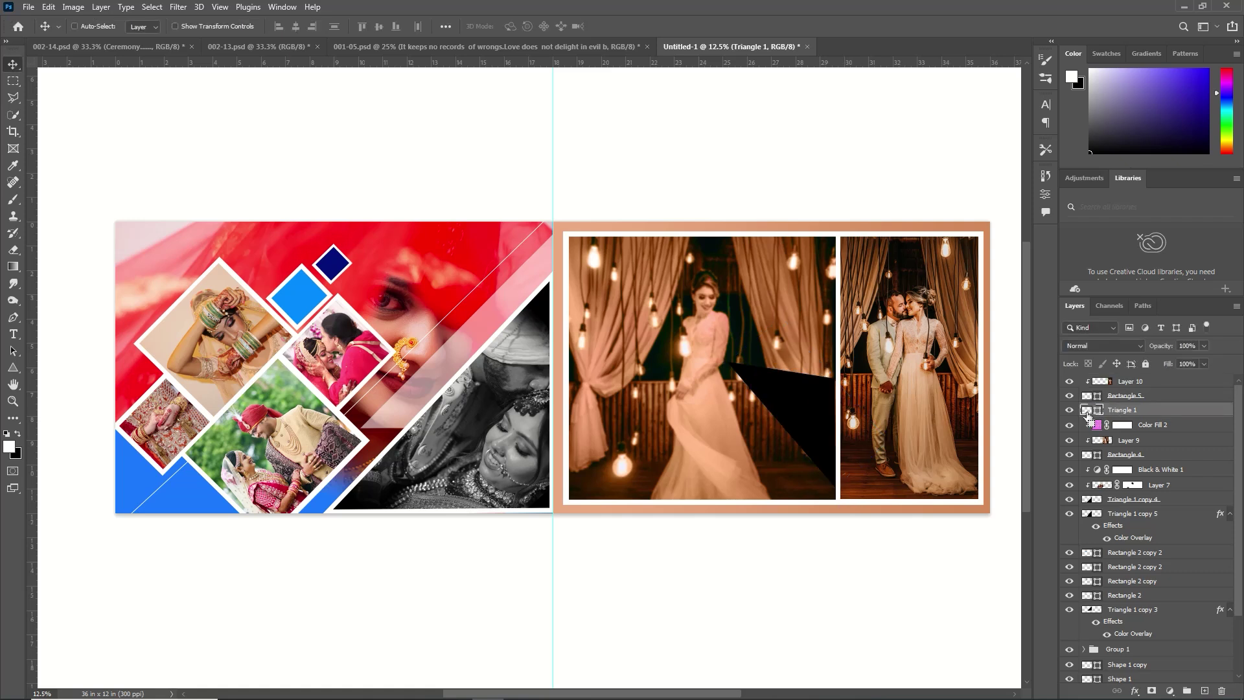
Duplicate the black triangle, rotate the copy about half a turn, and fit it against the upper-left edge of the bride photo.
key(ctrl+j)
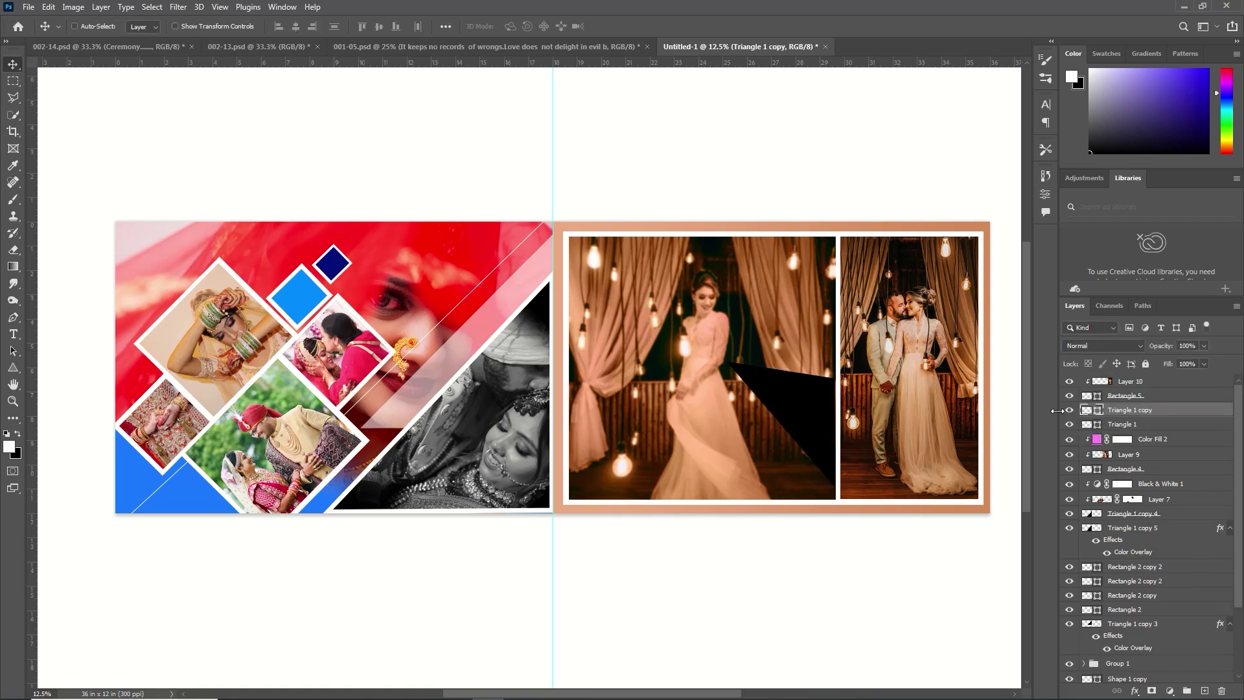
key(ctrl+t)
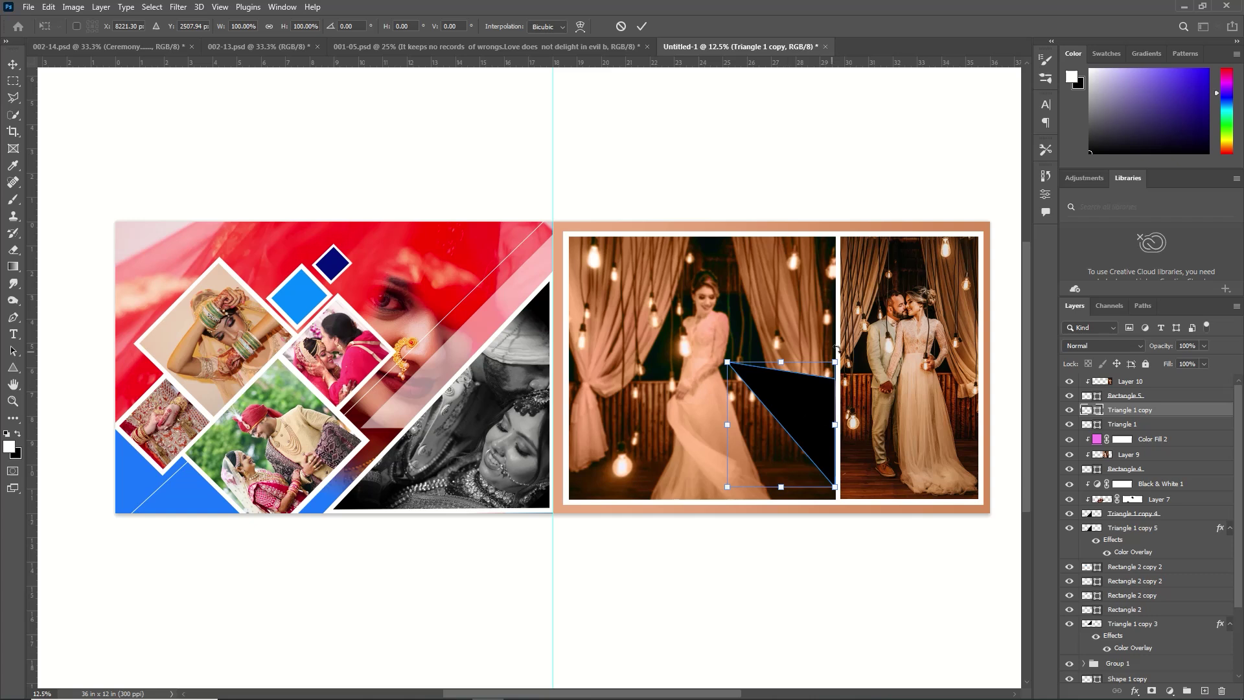
drag(836, 350, 726, 492)
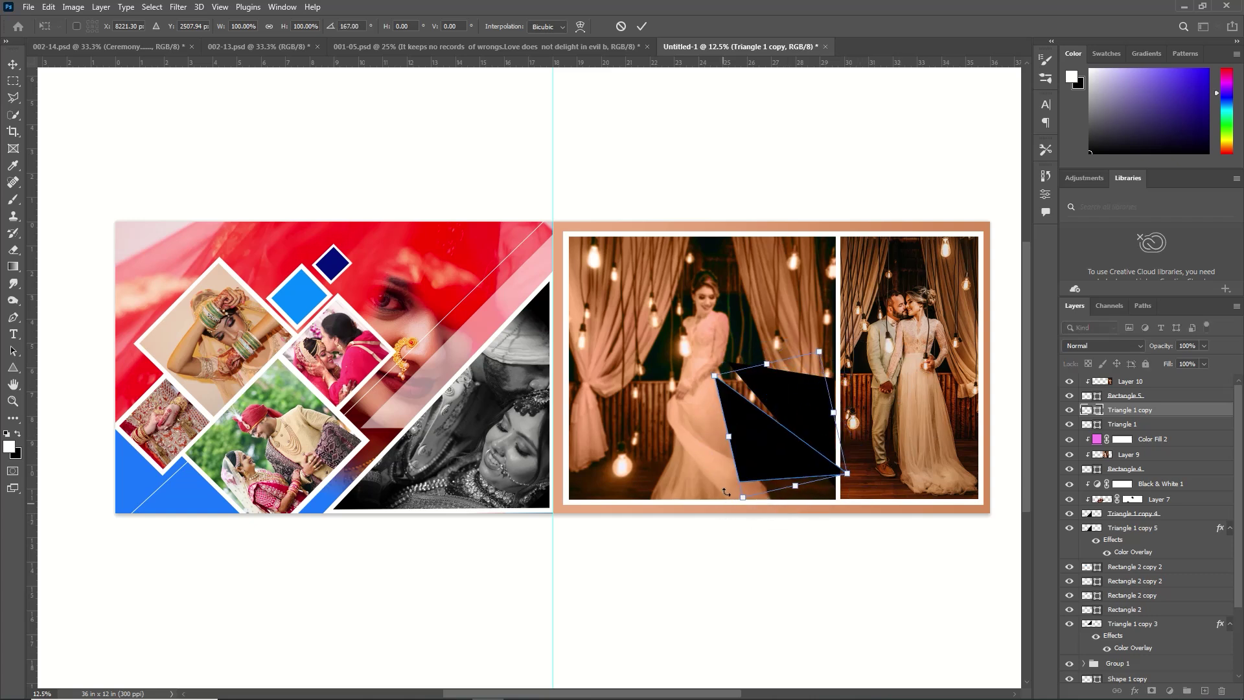
drag(767, 454, 638, 333)
drag(742, 357, 729, 379)
drag(653, 327, 626, 322)
drag(695, 377, 687, 385)
drag(632, 327, 631, 323)
click(666, 184)
Resize the two triangles so their tips meet near the bride photo's middle, scaling the lower-right one to 127.97% by 86.78%.
key(ctrl+t)
mouse_move(679, 362)
mouse_down()
mouse_move(701, 382)
mouse_move(712, 362)
mouse_move(697, 378)
mouse_up()
click(641, 27)
click(782, 408)
key(ctrl+t)
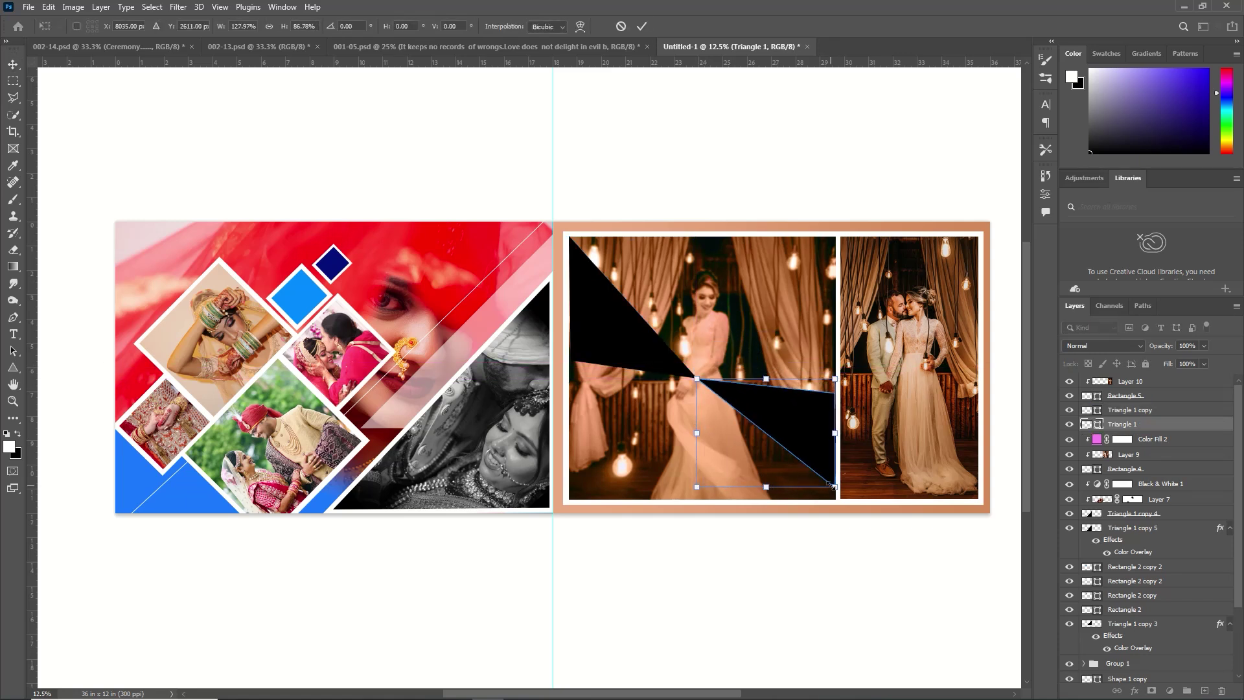
click(641, 27)
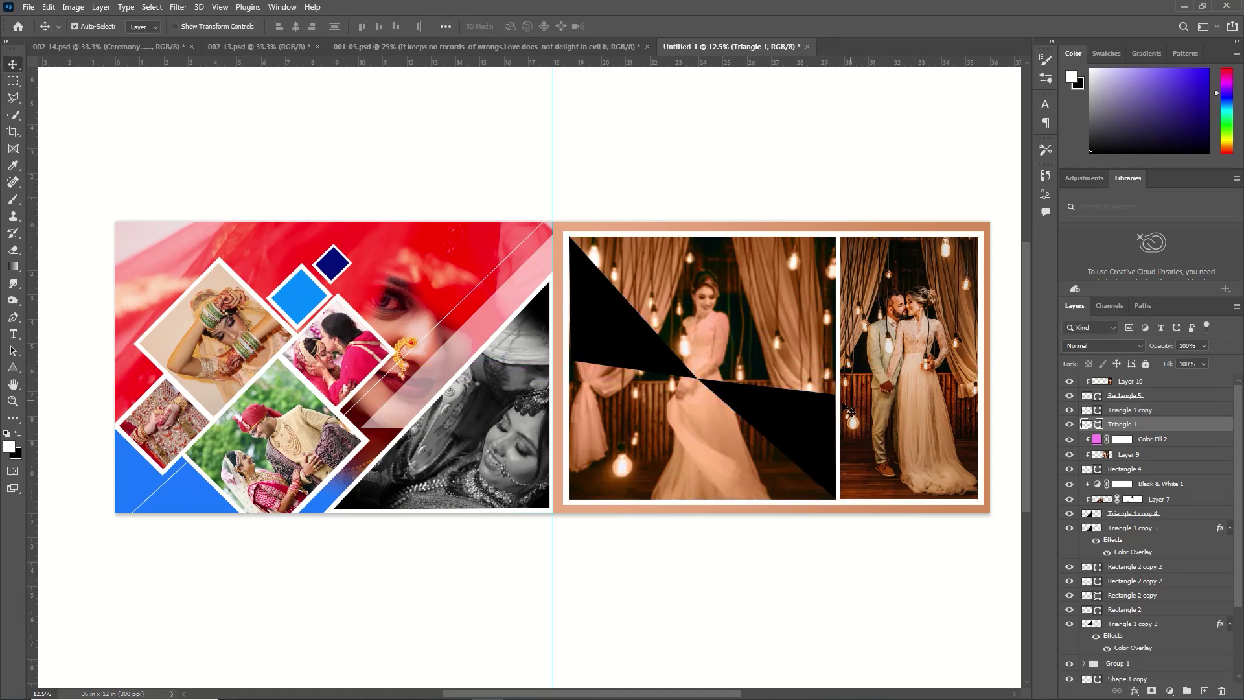
Select the upper-left triangle, open the photo of hennaed hands with red bangles, cut its image, and close that file.
click(609, 330)
click(29, 8)
click(32, 33)
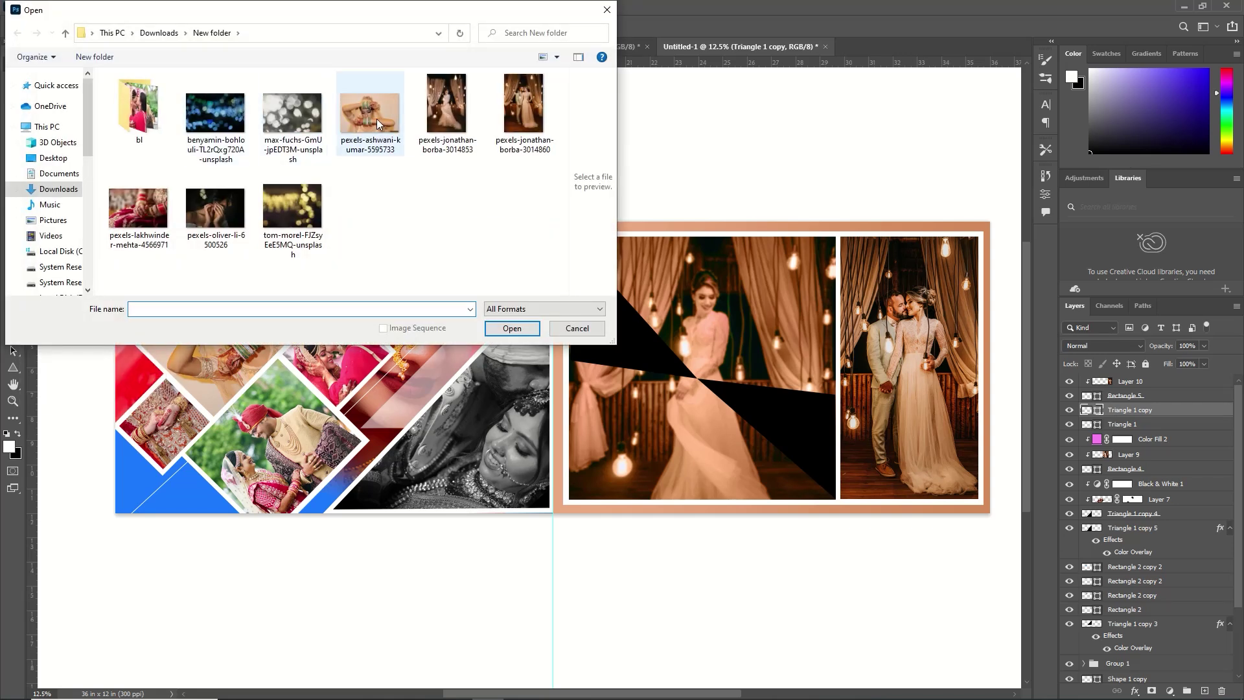
click(148, 225)
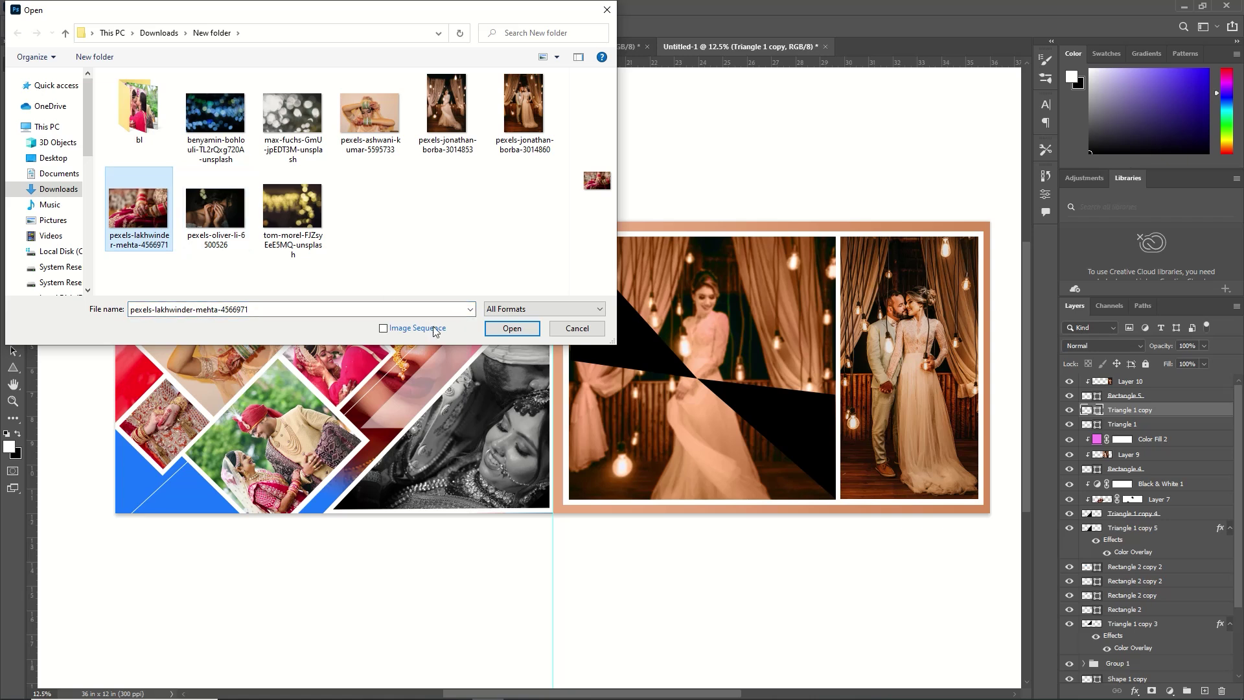
click(512, 328)
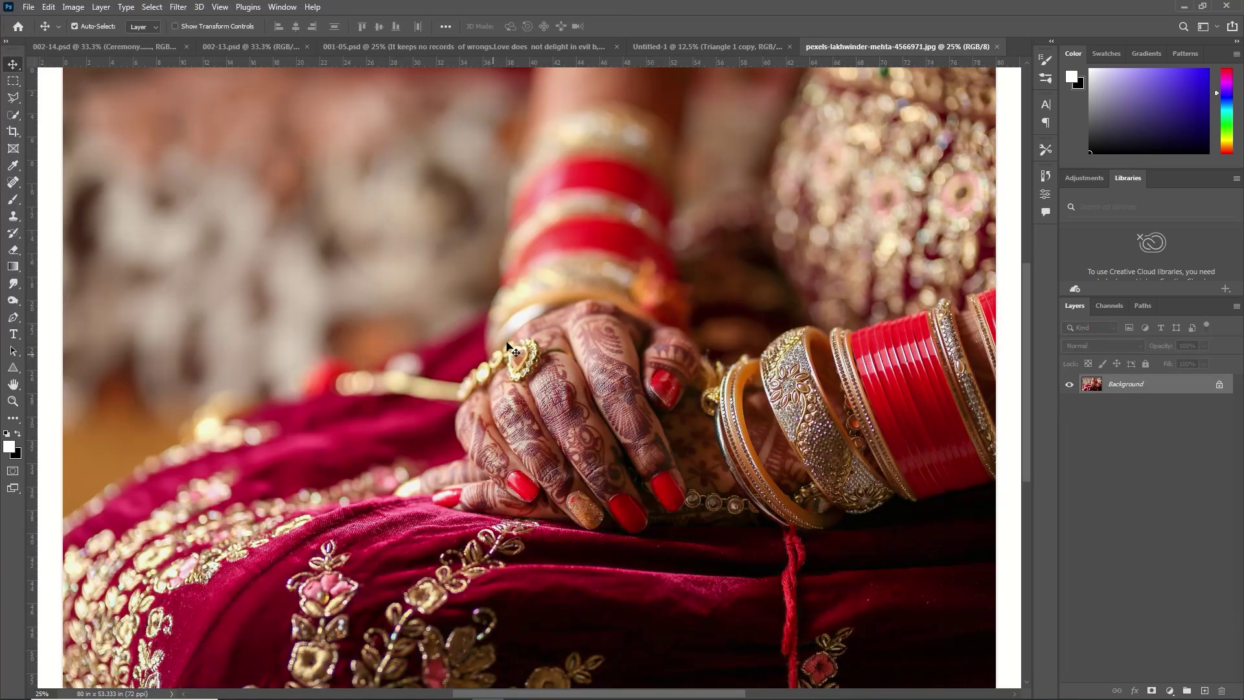
key(ctrl+BackSpace)
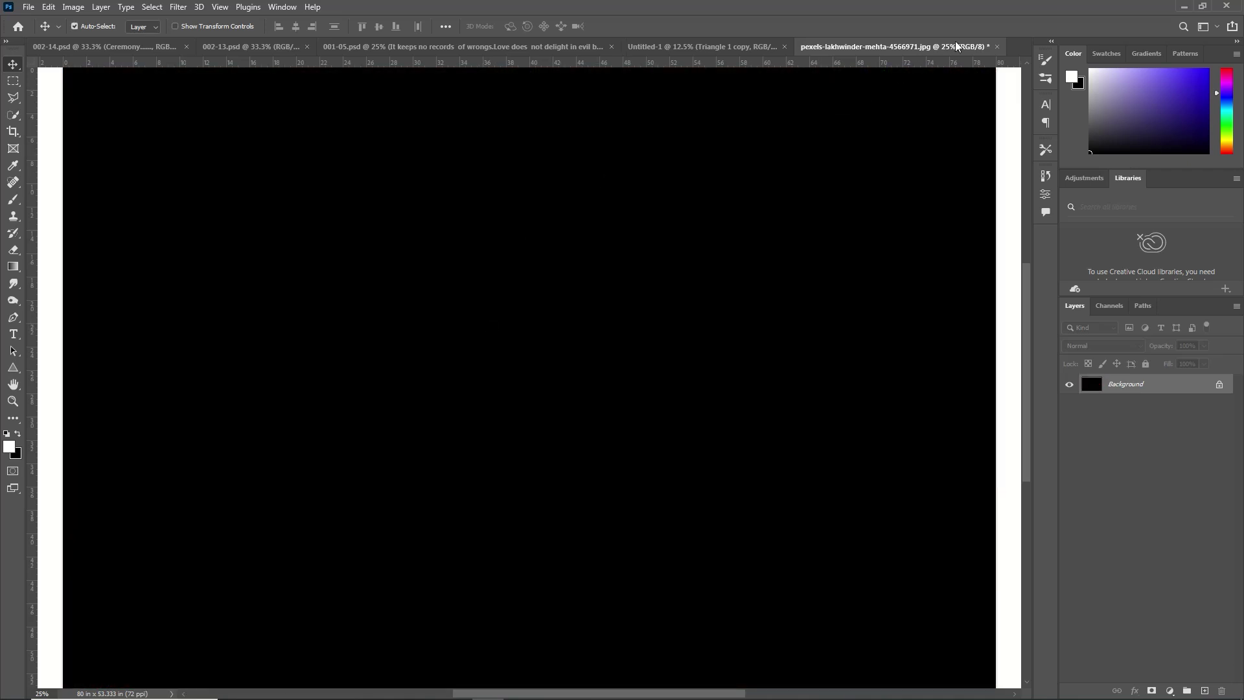
click(996, 47)
click(636, 264)
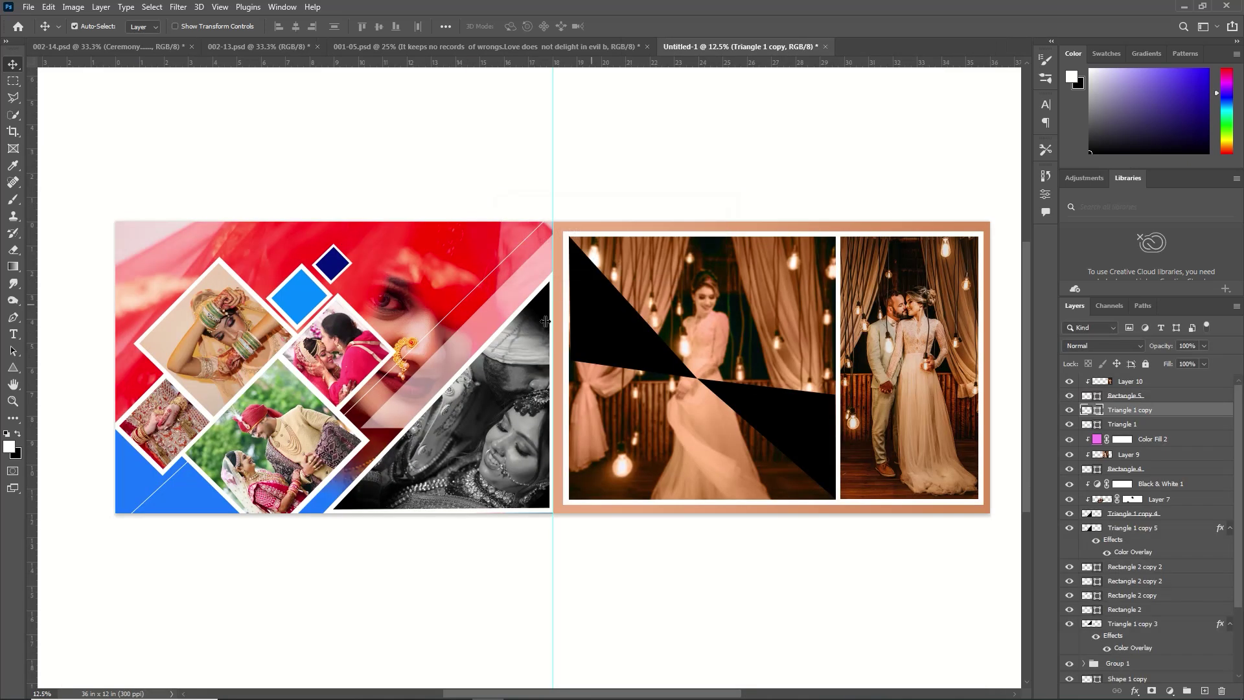
Paste the hennaed hands photo into the spread, scale and rotate it over the upper-left triangle, and clip it to that triangle.
key(ctrl+v)
key(ctrl+t)
drag(786, 221, 513, 403)
drag(478, 436, 683, 298)
drag(713, 240, 702, 335)
key(Return)
right_click(1167, 411)
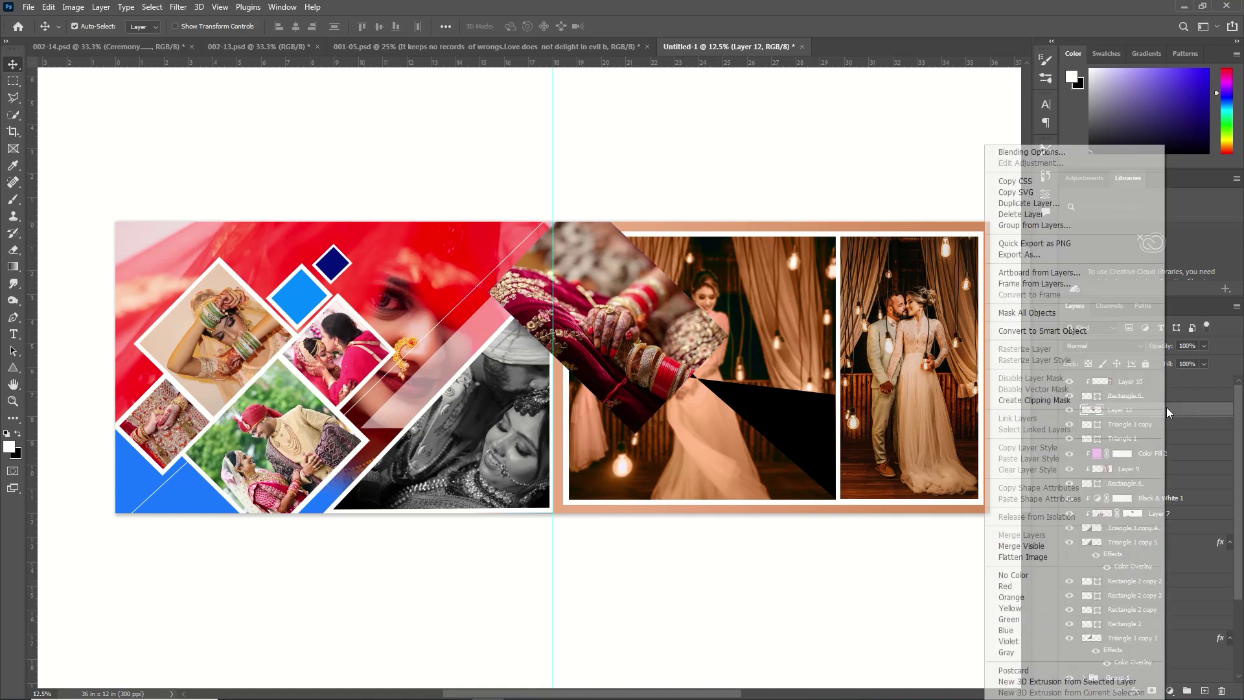
click(1063, 400)
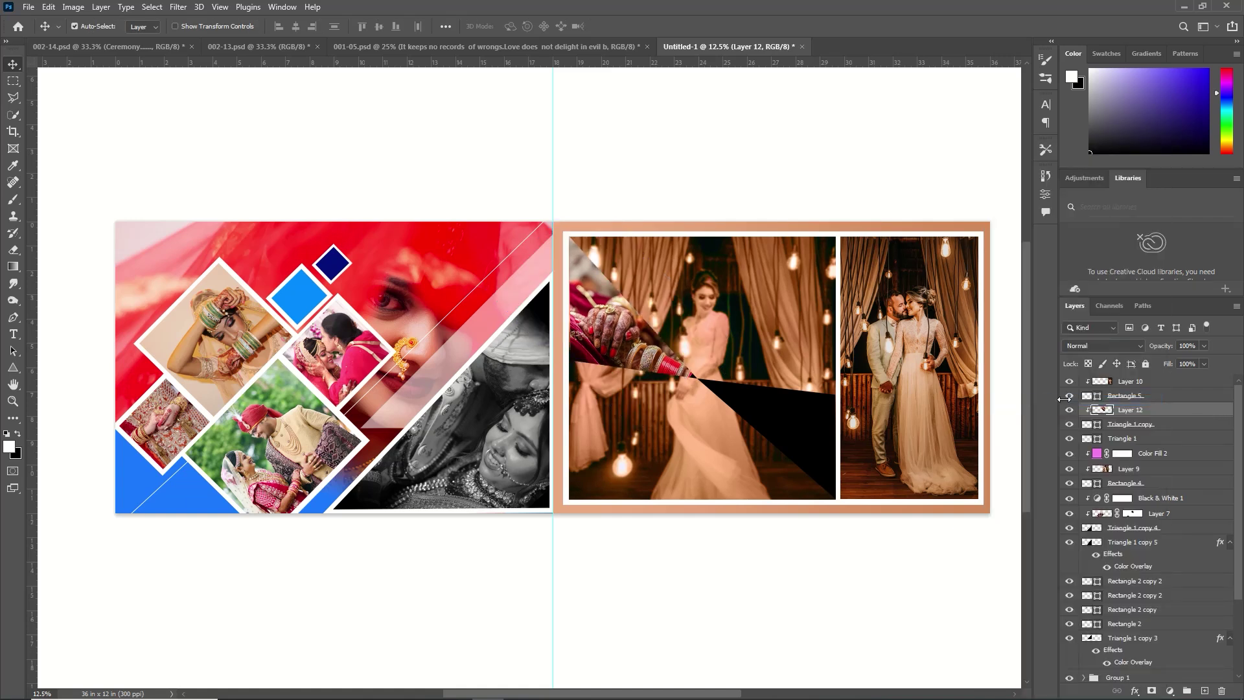
Add a red solid color fill clipped over the hennaed hands photo and set its blend mode to Multiply.
click(1169, 691)
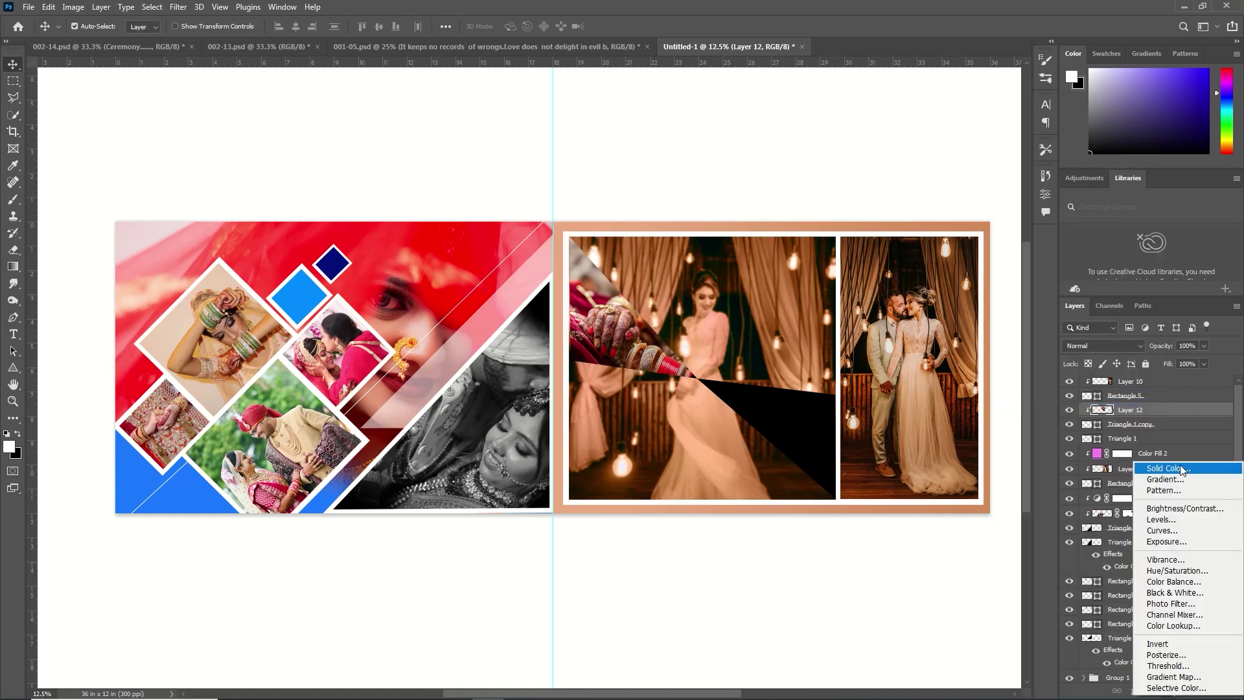
click(1180, 470)
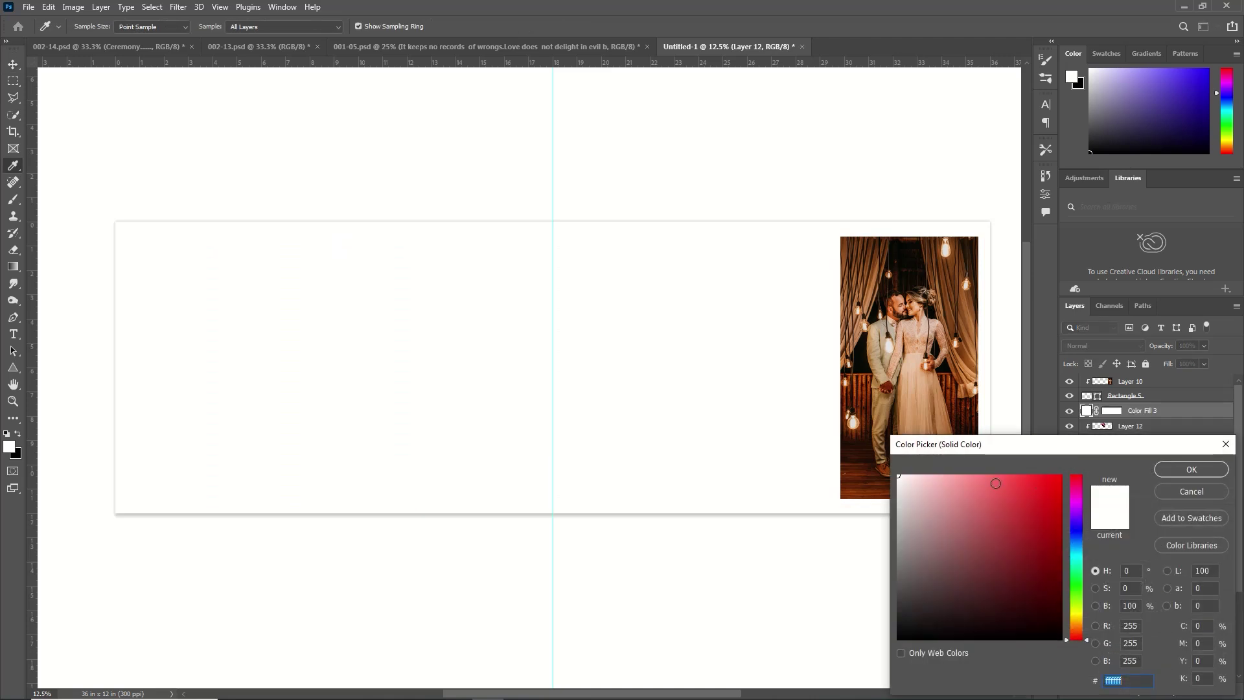
click(1033, 499)
click(1191, 469)
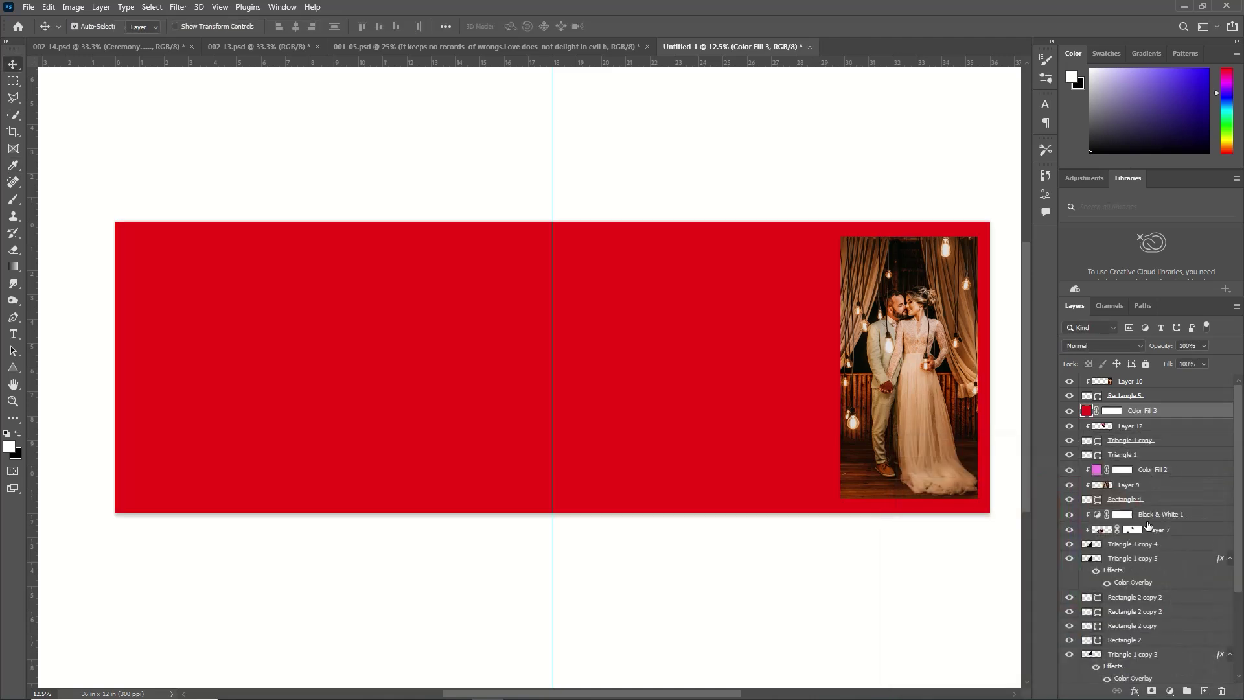
right_click(1191, 410)
click(1099, 400)
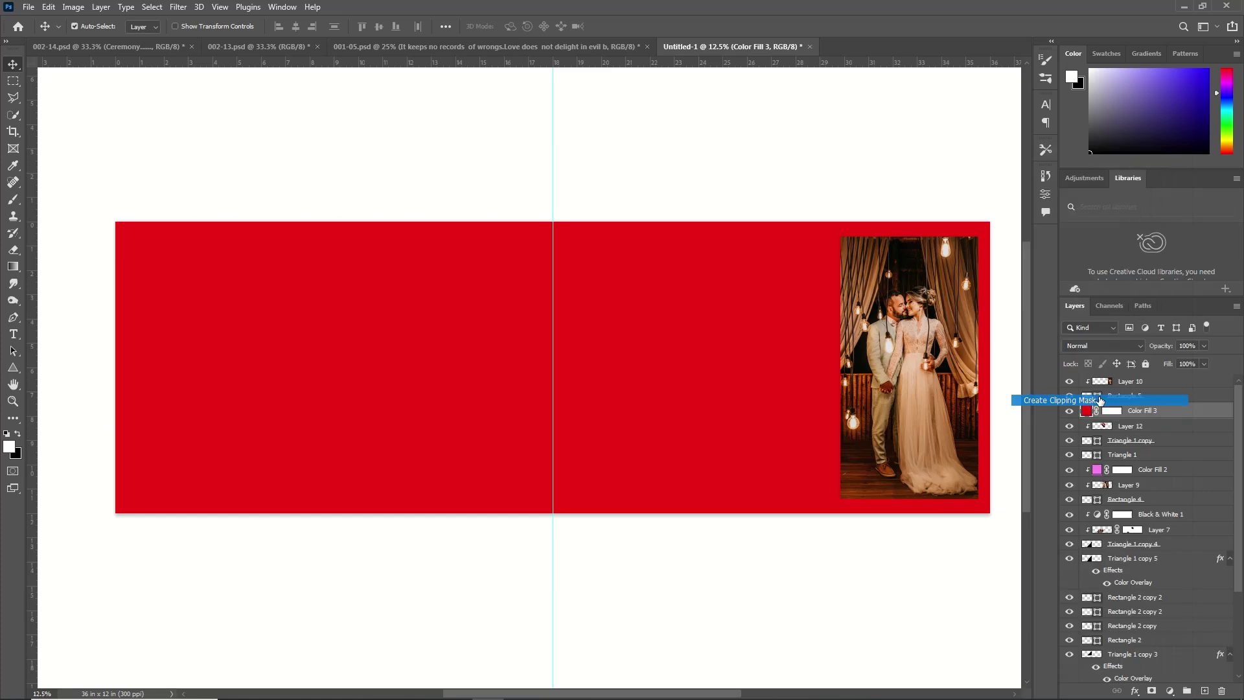
click(1120, 350)
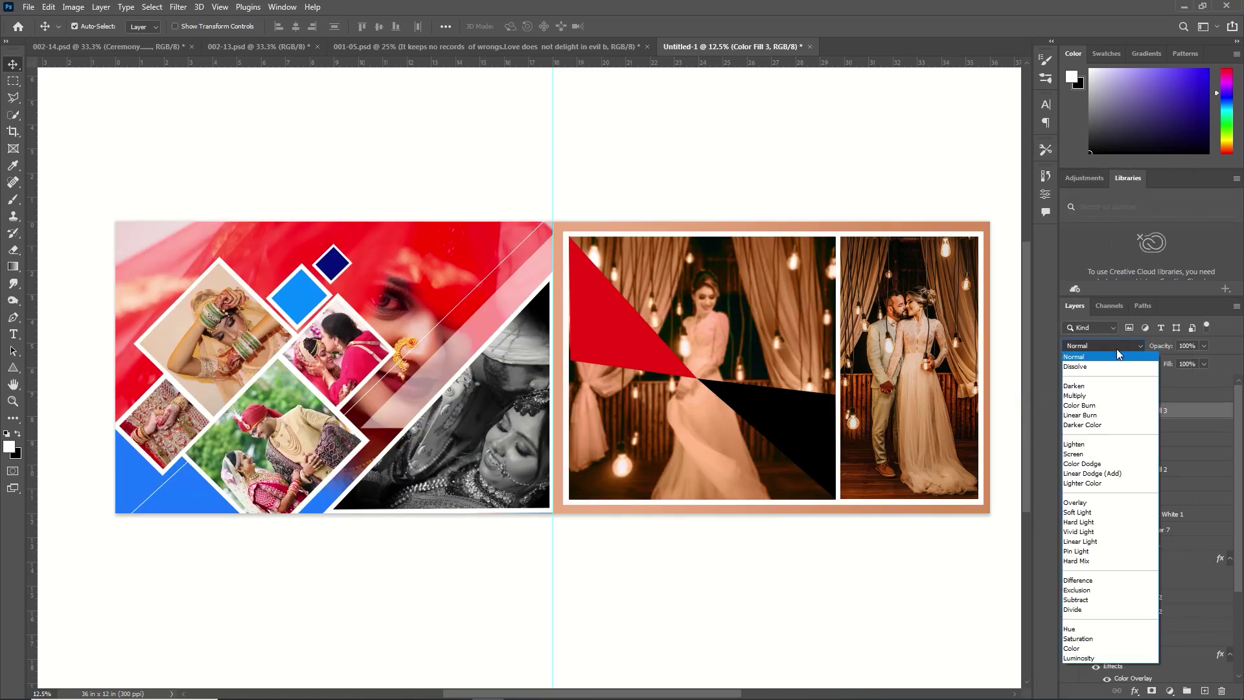
click(1102, 397)
Bring in the photo of the bride with raised bangled arms, scaled to 56.63% and rotated about 27°, clipped to the lower-right triangle.
click(493, 446)
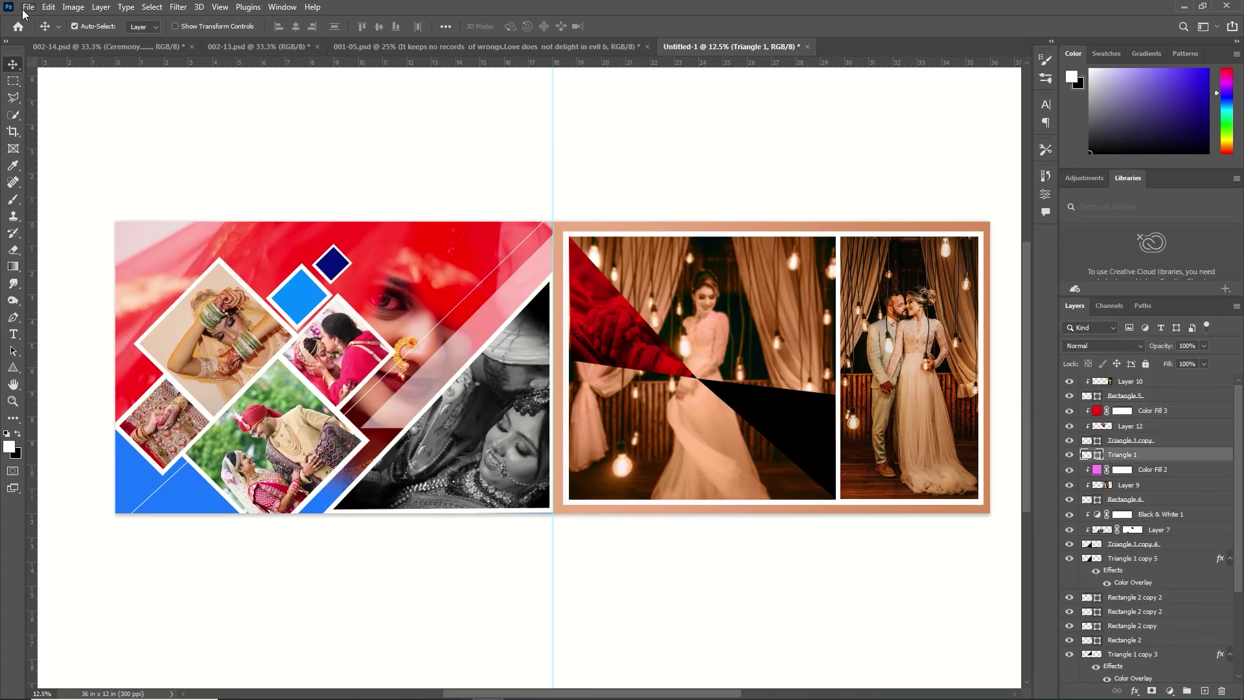
click(29, 7)
click(39, 35)
click(379, 130)
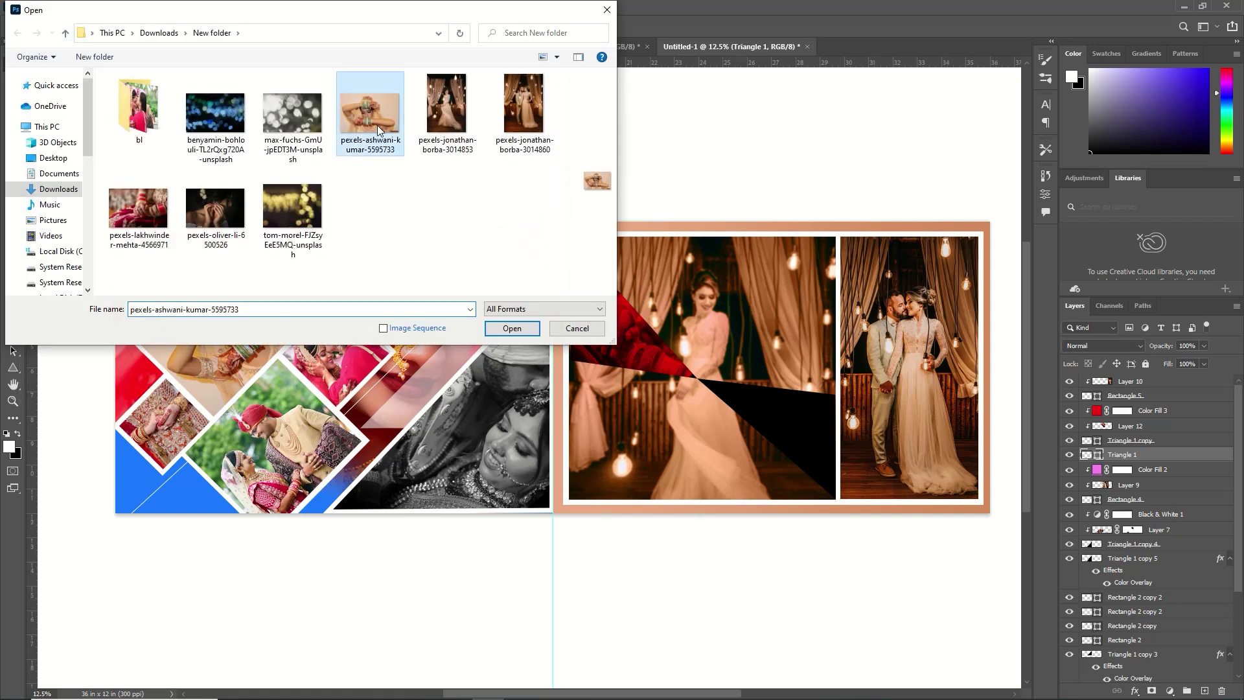
click(512, 328)
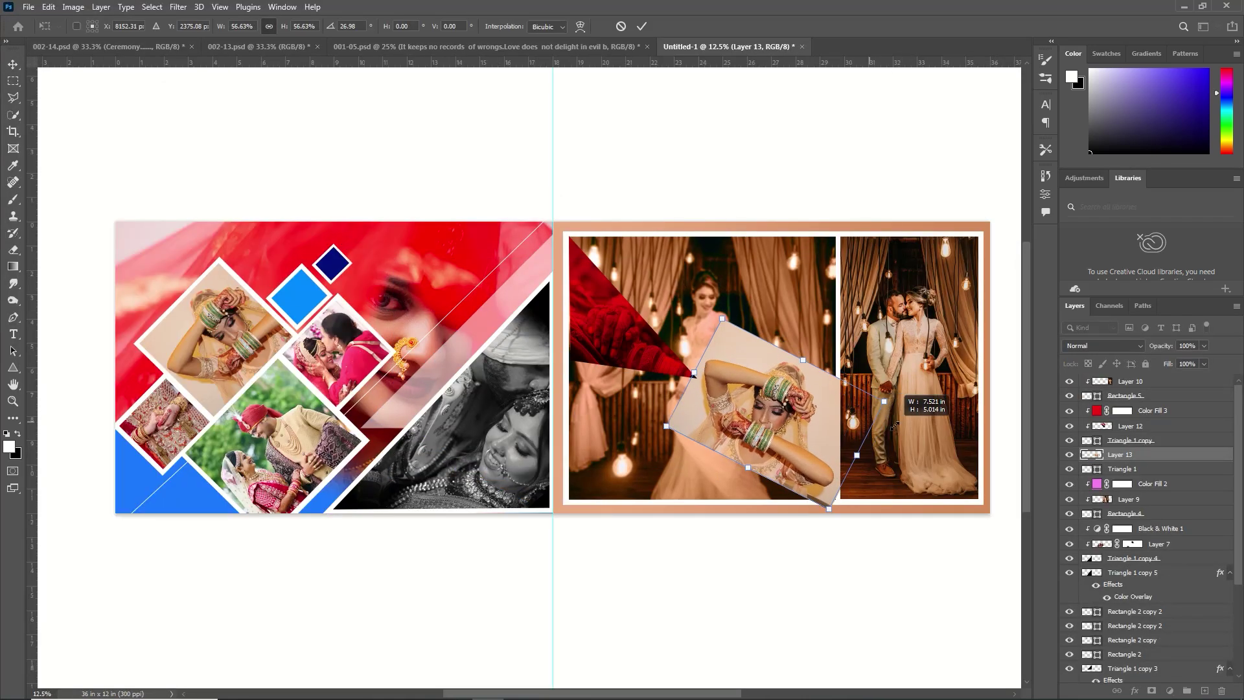
right_click(1196, 448)
click(1121, 400)
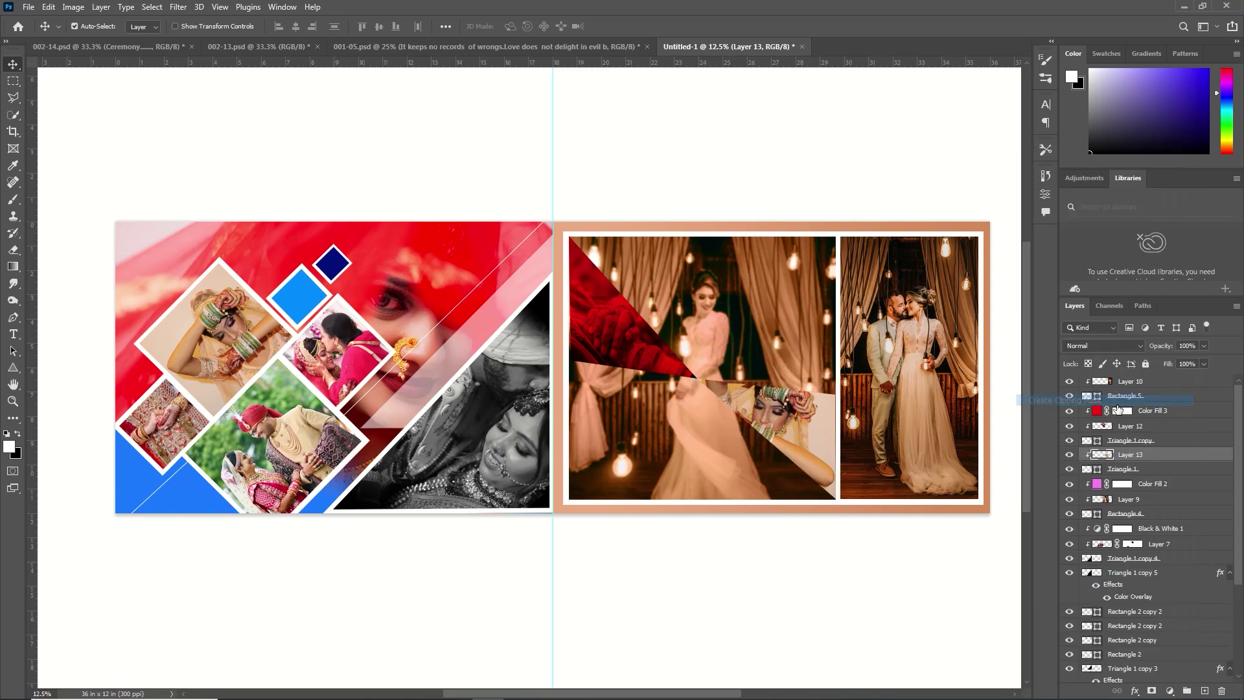
key(ctrl)
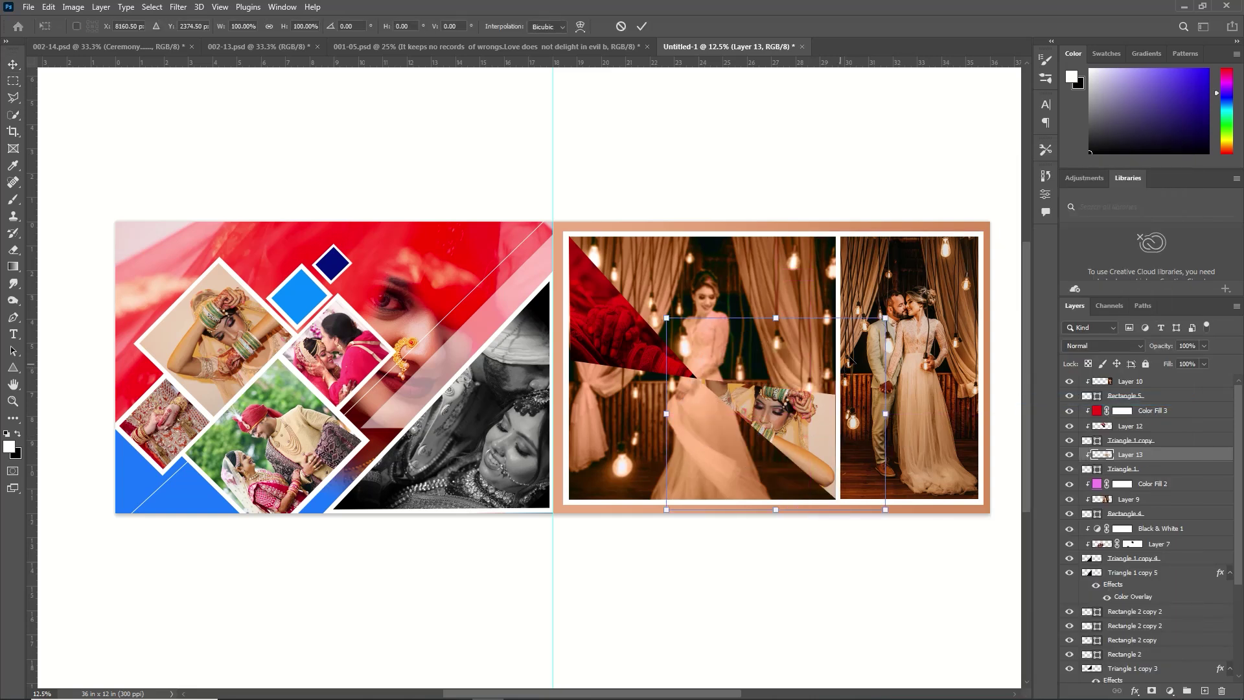
Draw another black triangle of about 1544 by 1656 px over the lower middle of the bride photo, above its color fill layer.
click(1153, 483)
click(13, 368)
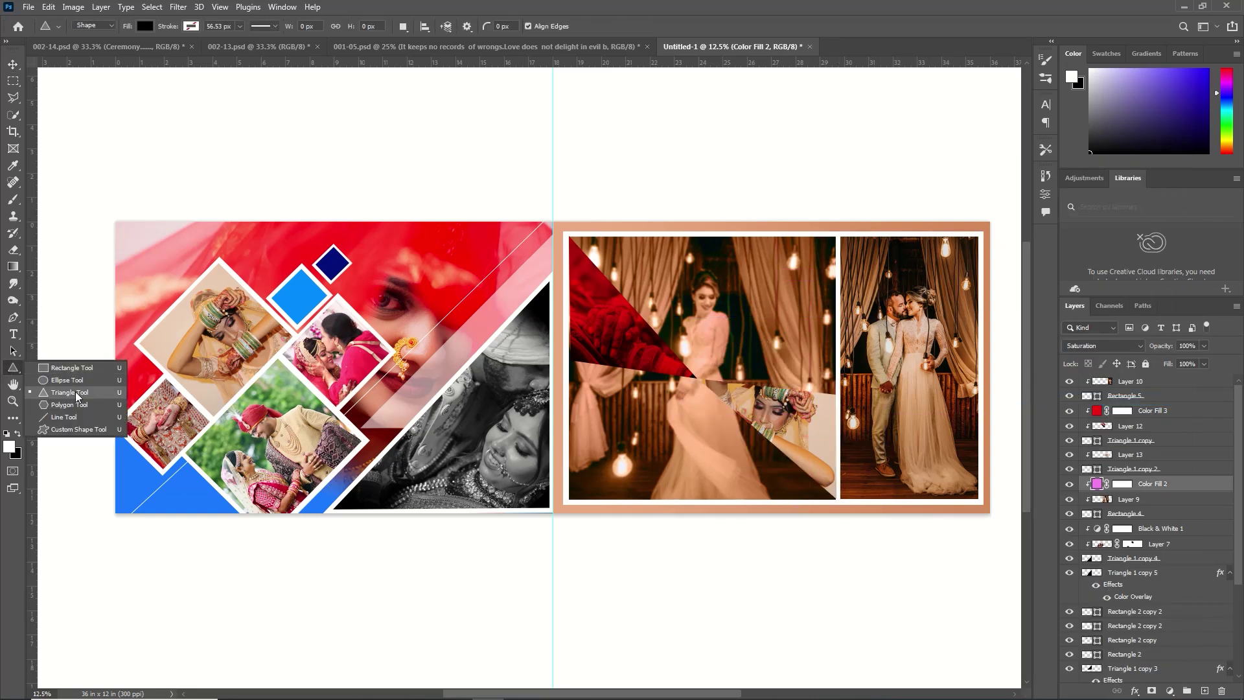
click(68, 392)
mouse_move(685, 387)
mouse_down()
mouse_move(777, 448)
mouse_move(806, 500)
mouse_up()
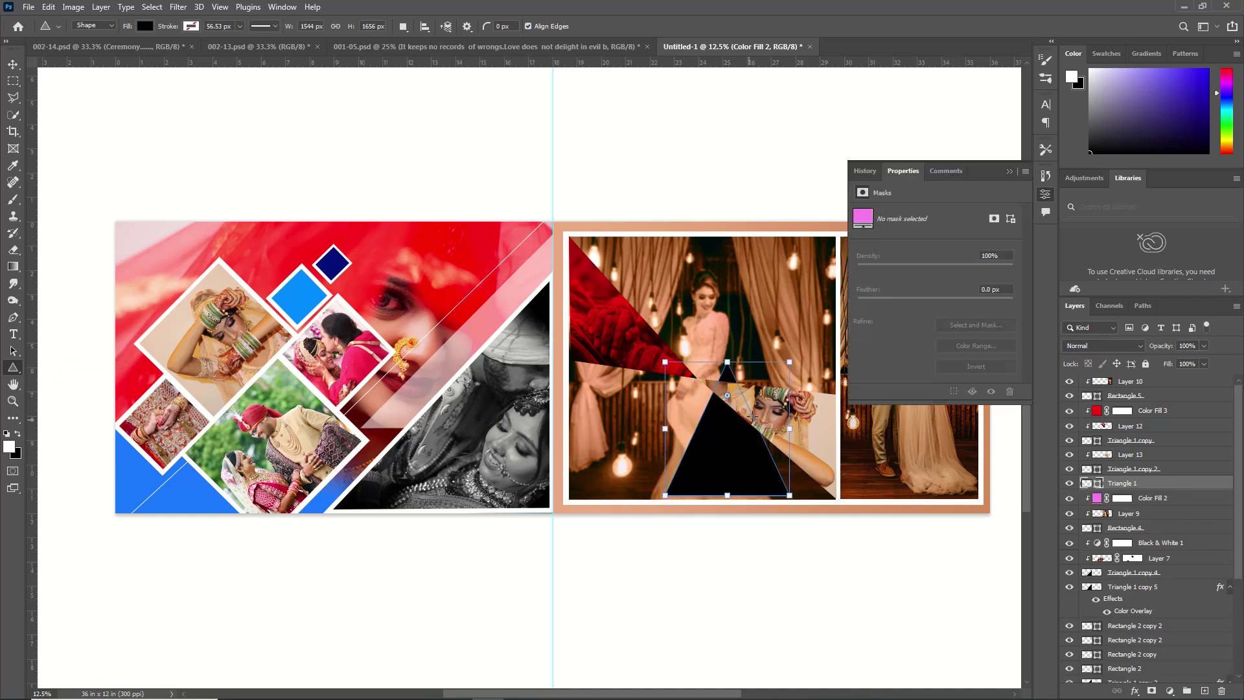
Rotate the black triangle about -160°, scale it down, and fit it between the red hands triangle and the raised-arms photo.
key(ctrl+t)
mouse_move(818, 379)
mouse_down()
mouse_move(639, 548)
mouse_move(592, 489)
mouse_up()
drag(739, 391, 697, 410)
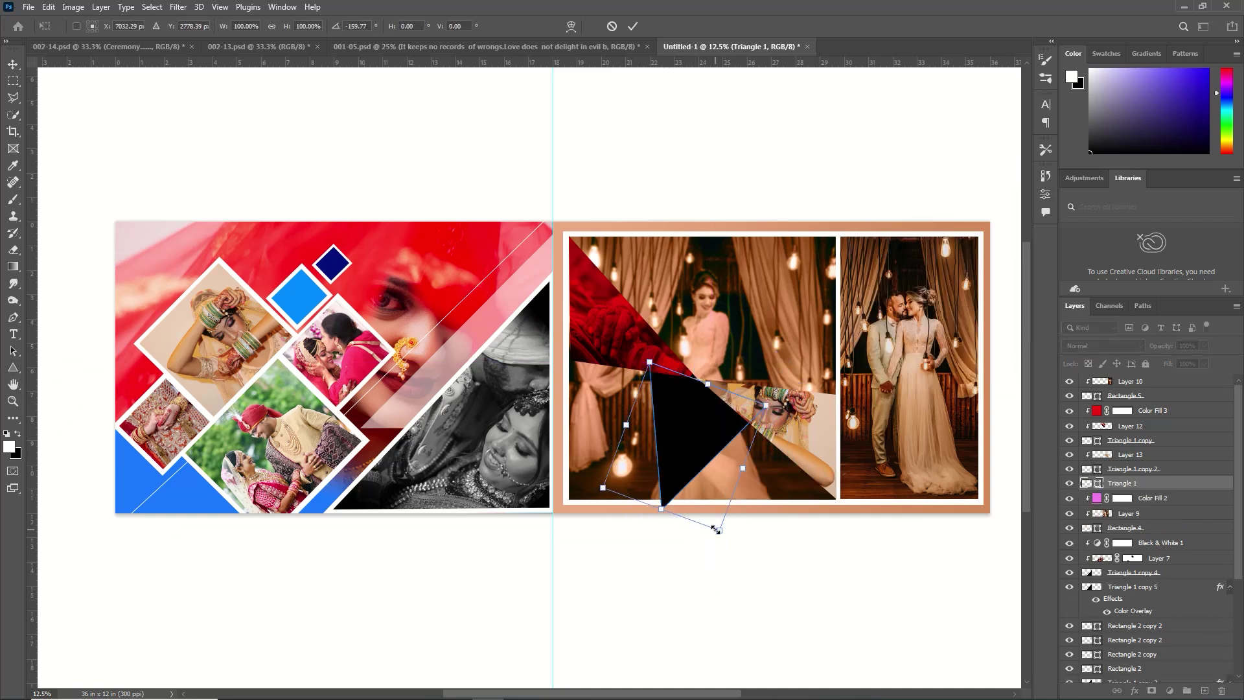
drag(717, 530, 710, 507)
click(632, 26)
key(v)
click(381, 568)
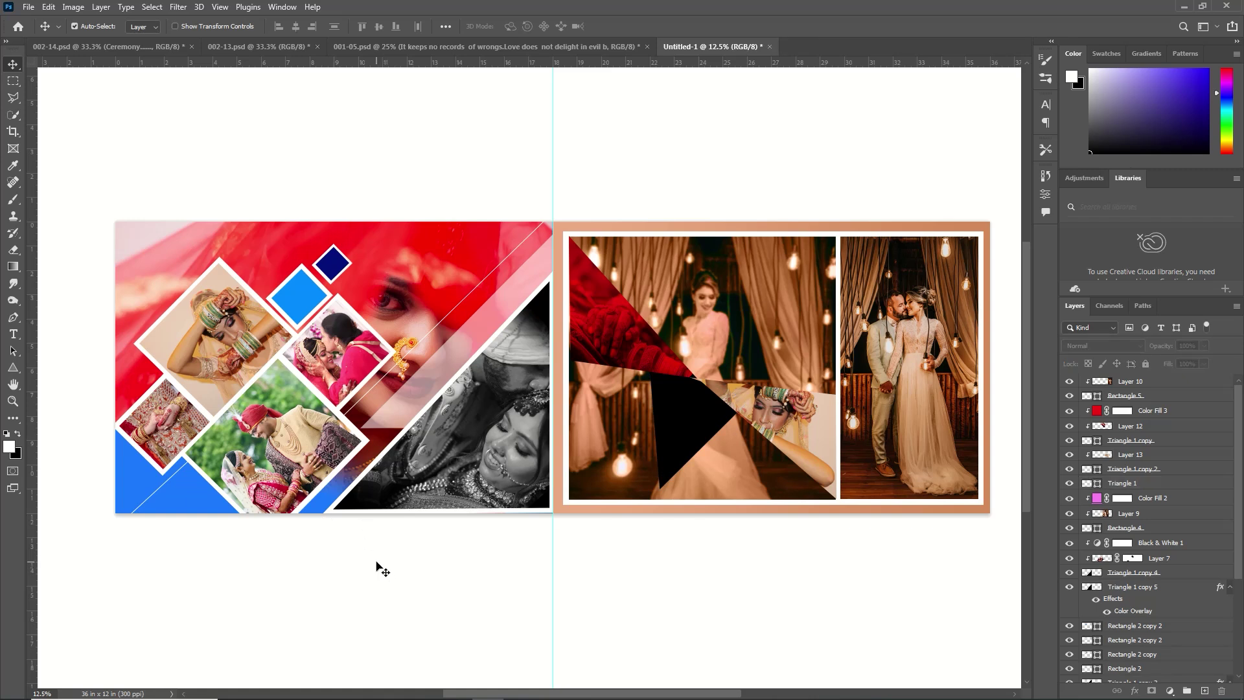
Open pexels-oliver-li-6500526, cut its image, close the file without saving, and paste the image into the album spread.
click(29, 8)
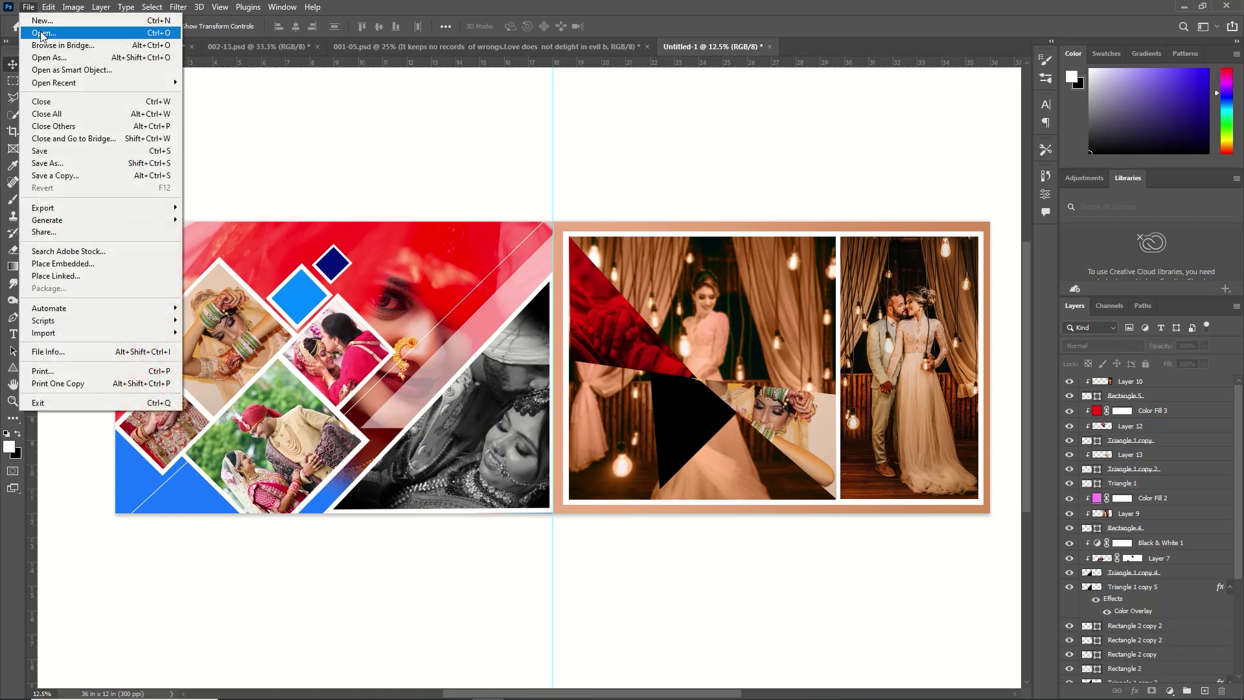
click(49, 35)
click(215, 207)
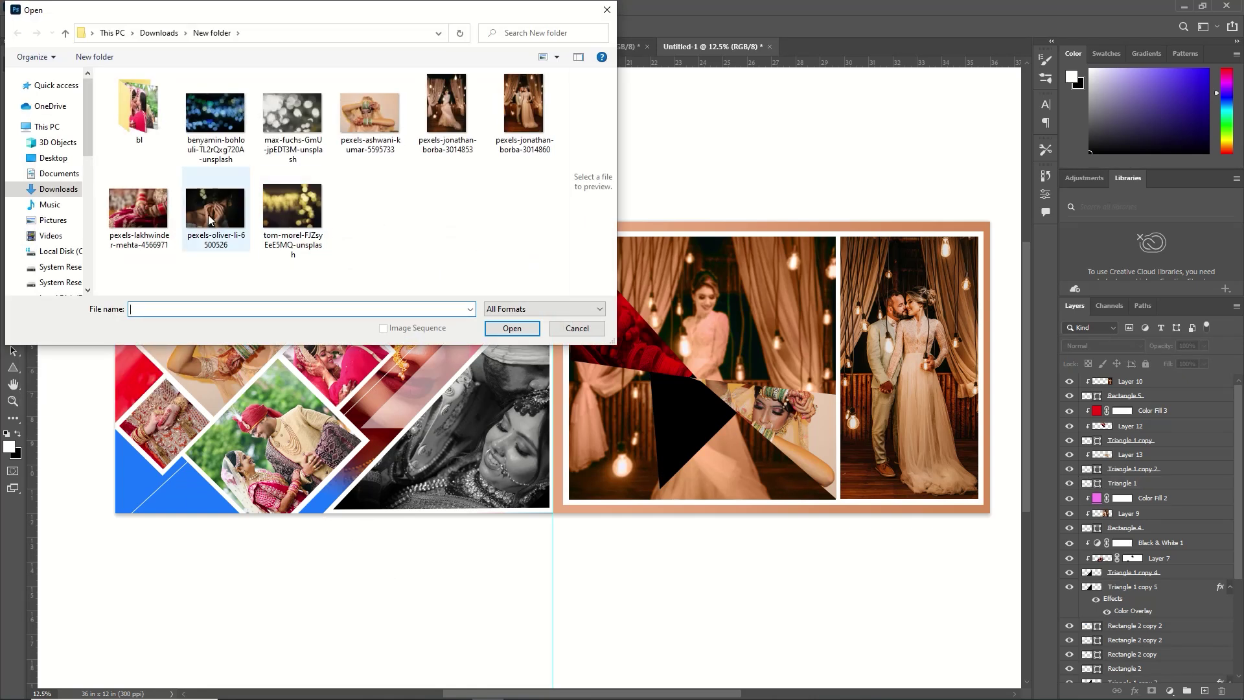
click(512, 328)
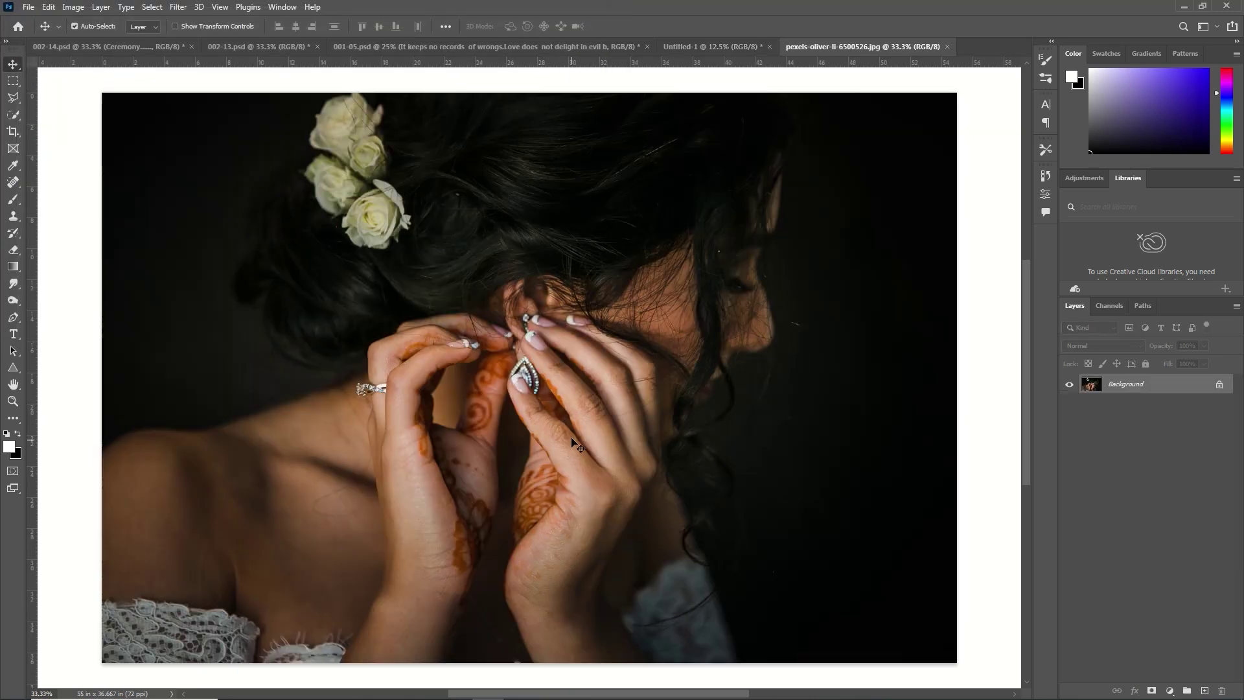
key(ctrl+BackSpace)
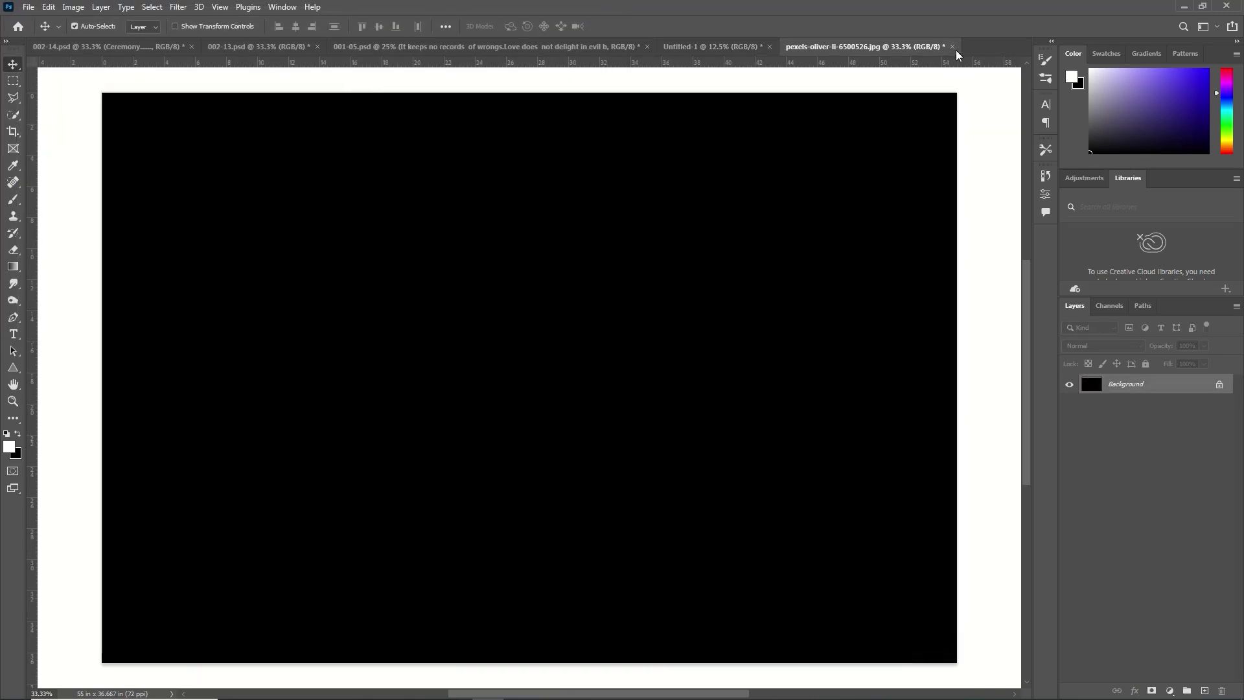
click(955, 47)
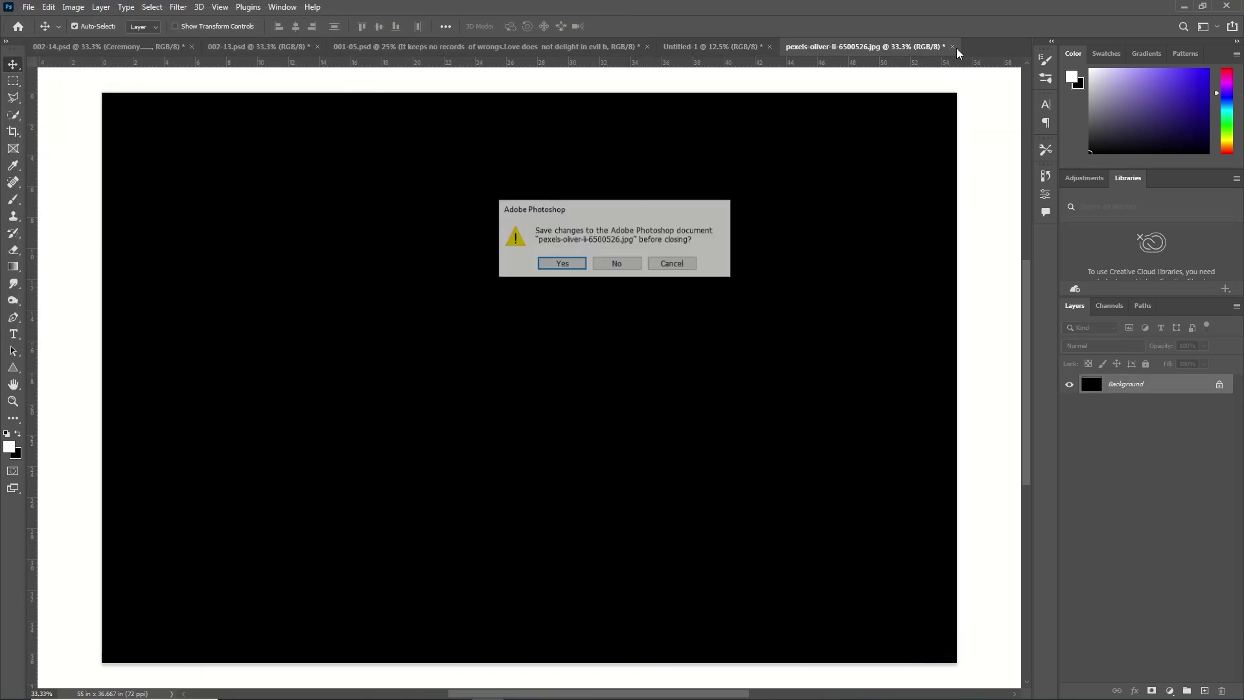
click(618, 262)
key(ctrl+v)
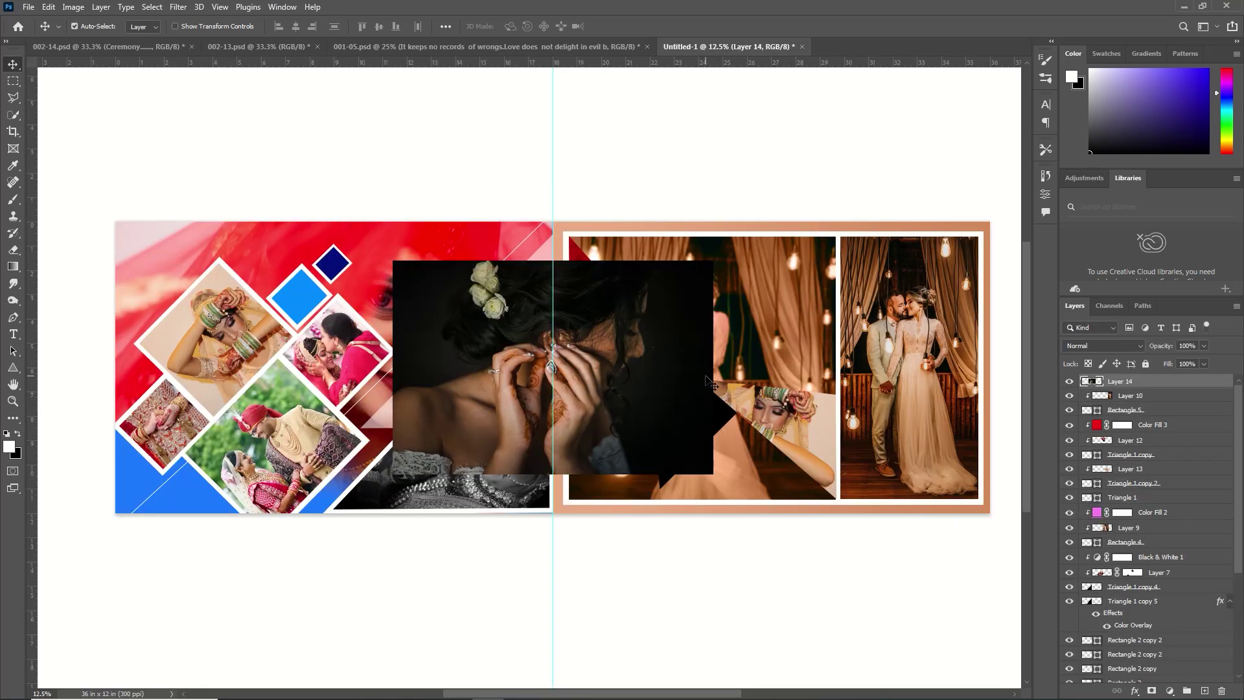
Scale the pasted earring photo to 54.31% and place it over the black triangle.
key(ctrl+t)
drag(712, 261, 582, 347)
drag(567, 395, 740, 416)
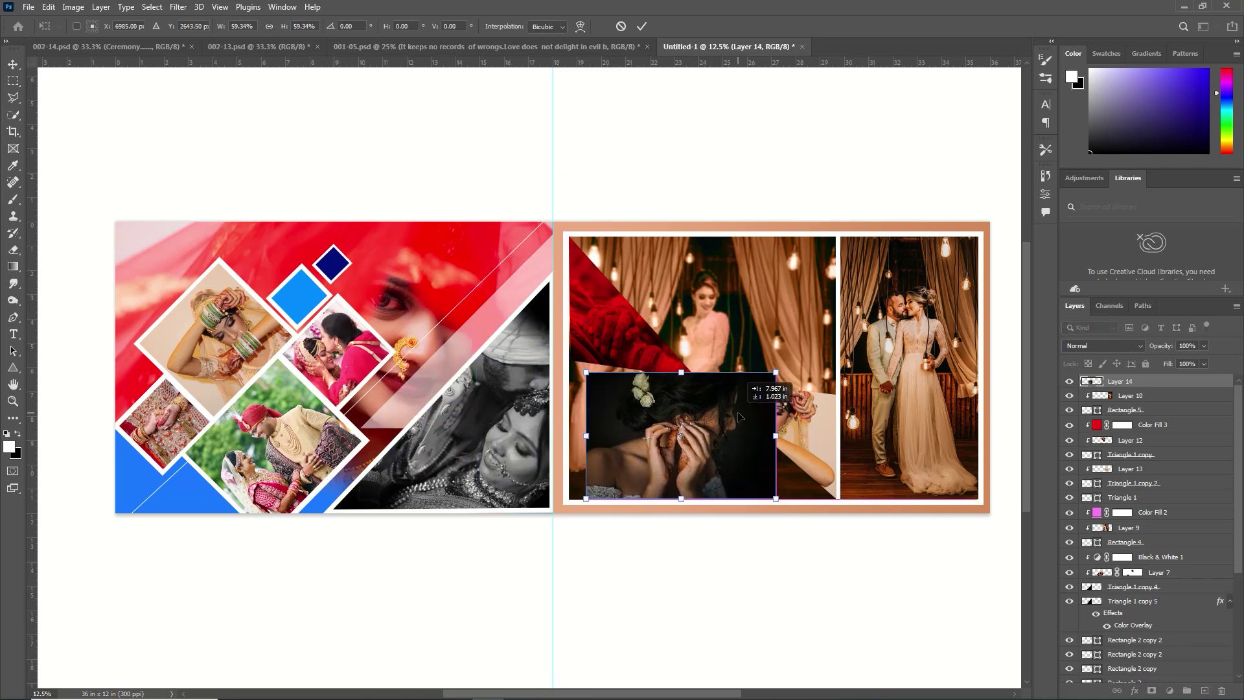
mouse_move(775, 500)
mouse_down()
mouse_move(739, 447)
mouse_move(765, 478)
mouse_up()
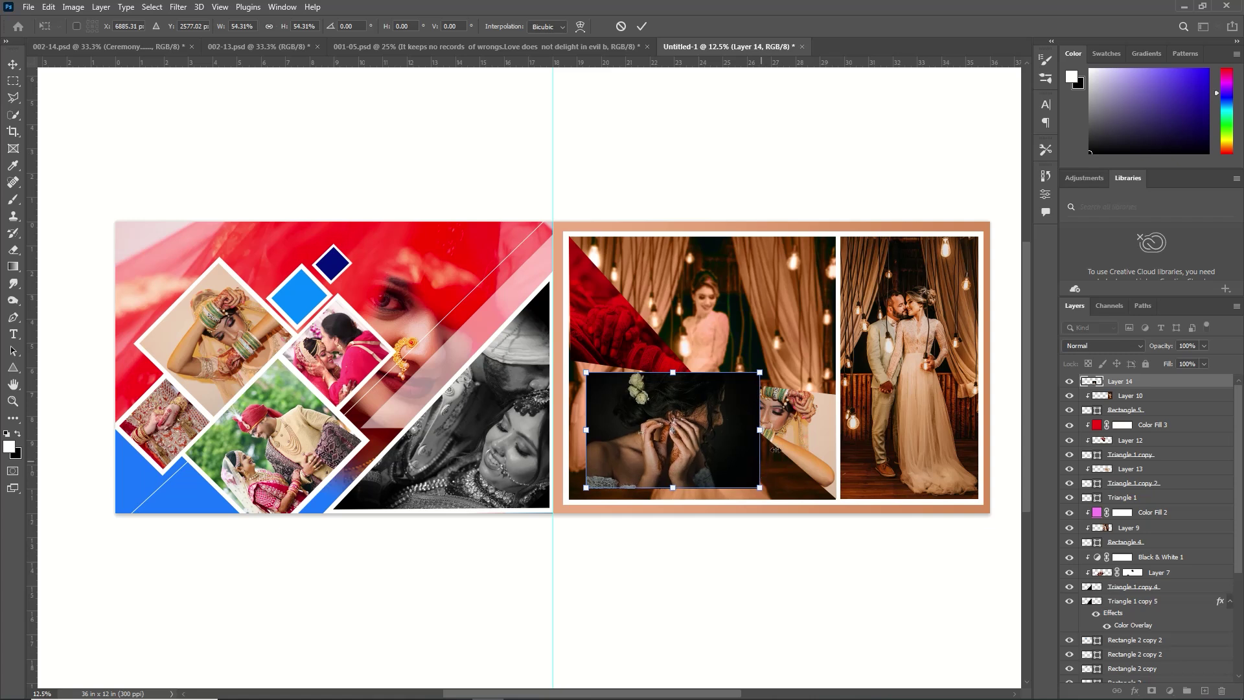
click(641, 25)
Stack the earring photo directly above the black triangle's layer, reposition it over the triangle, and clip it to that shape.
drag(1125, 497, 1151, 398)
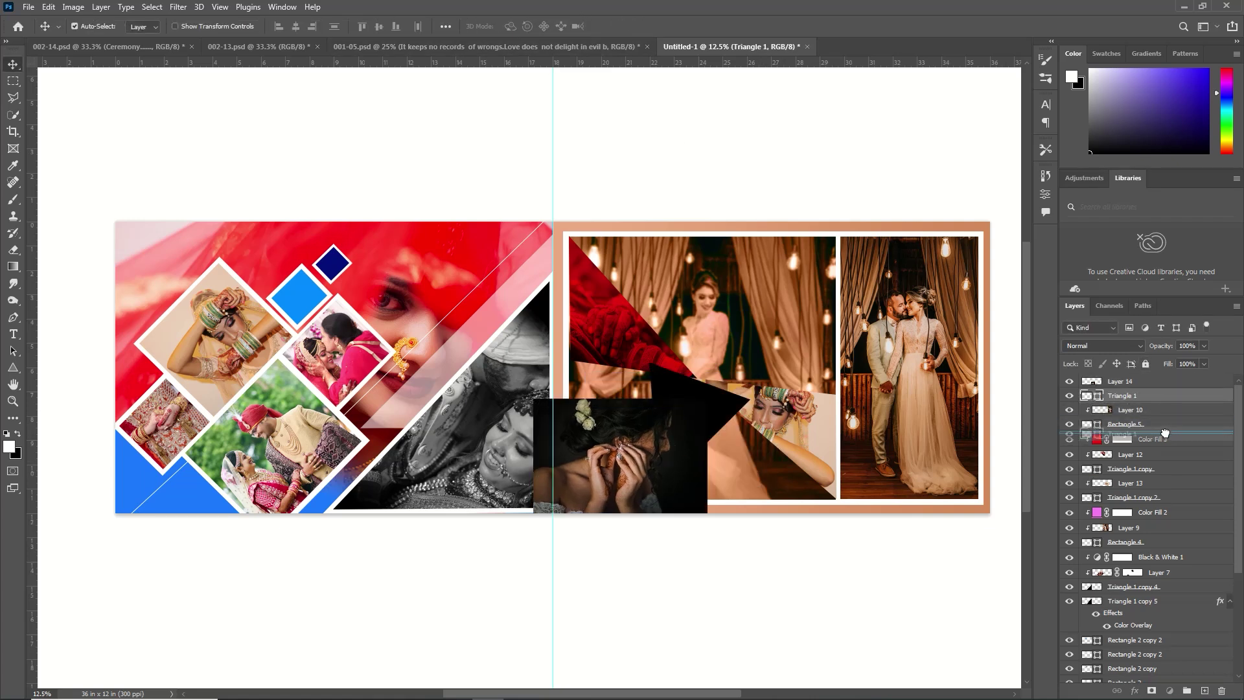
key(ctrl+z)
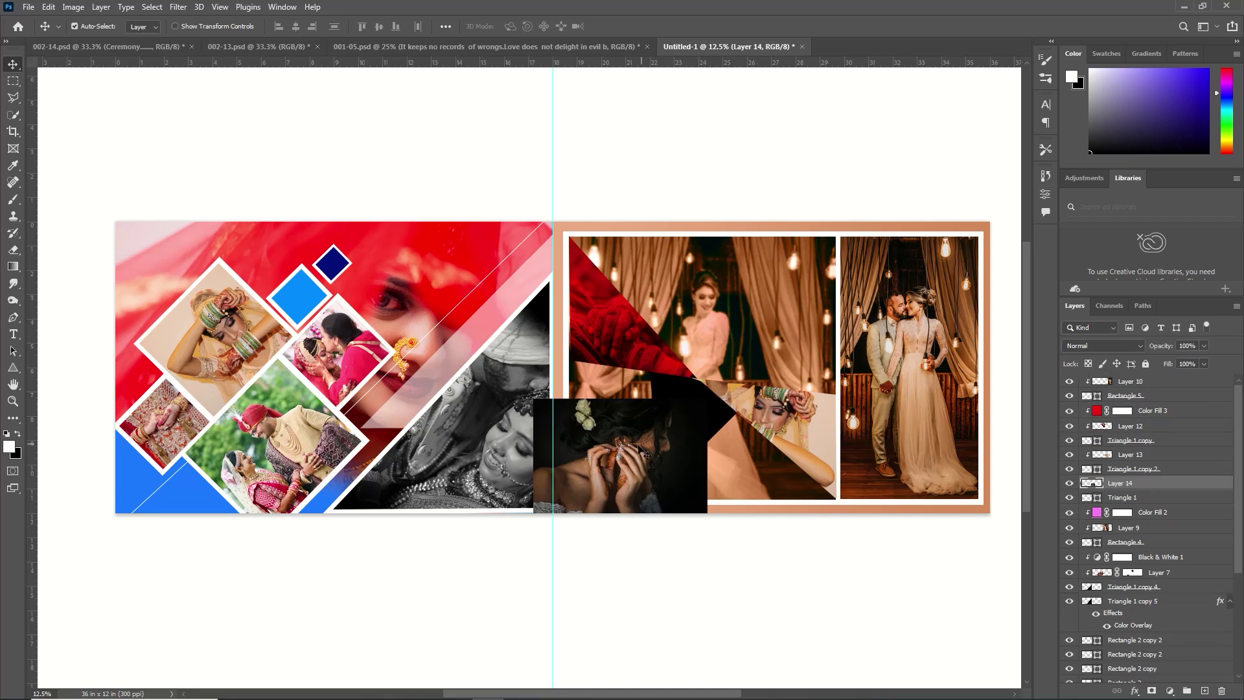
drag(638, 446, 697, 421)
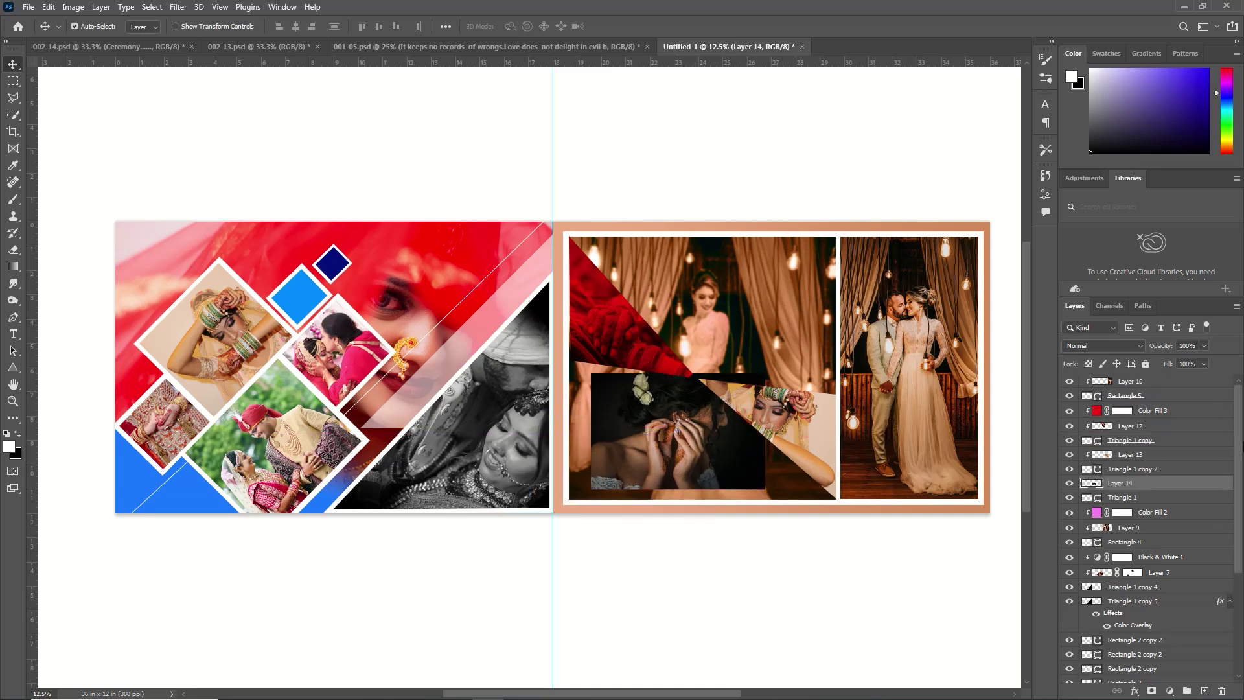
right_click(1207, 490)
click(1105, 402)
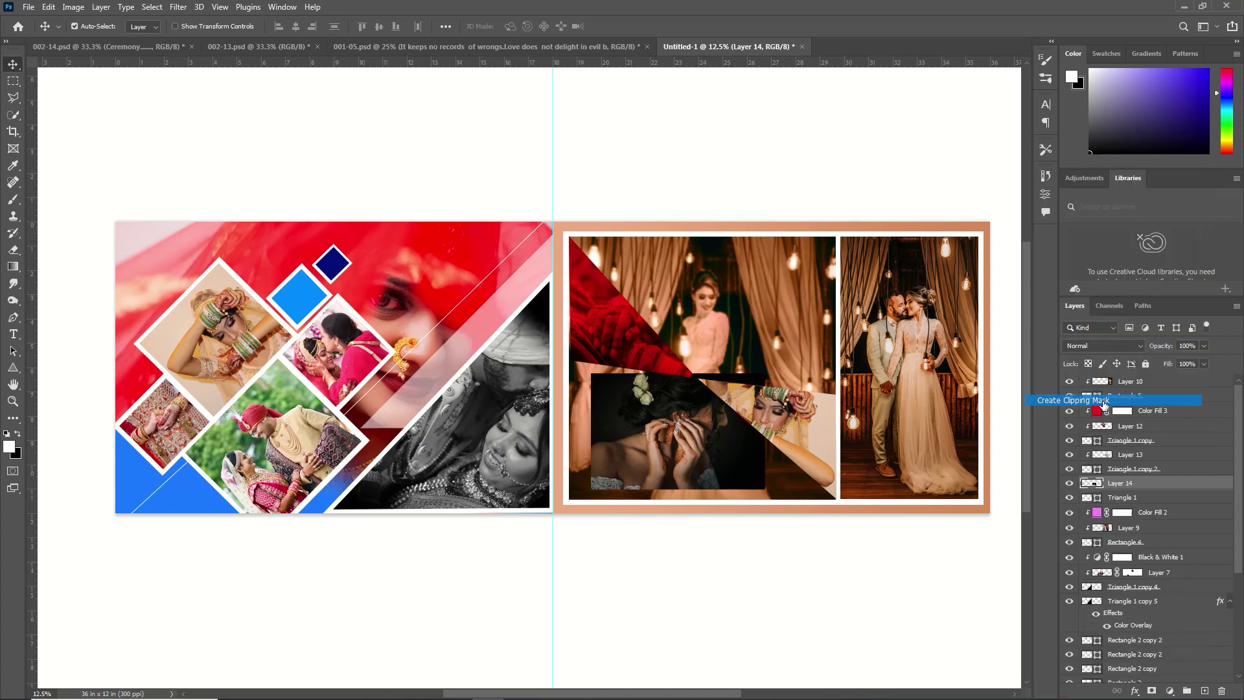
right_click(1189, 485)
click(1204, 484)
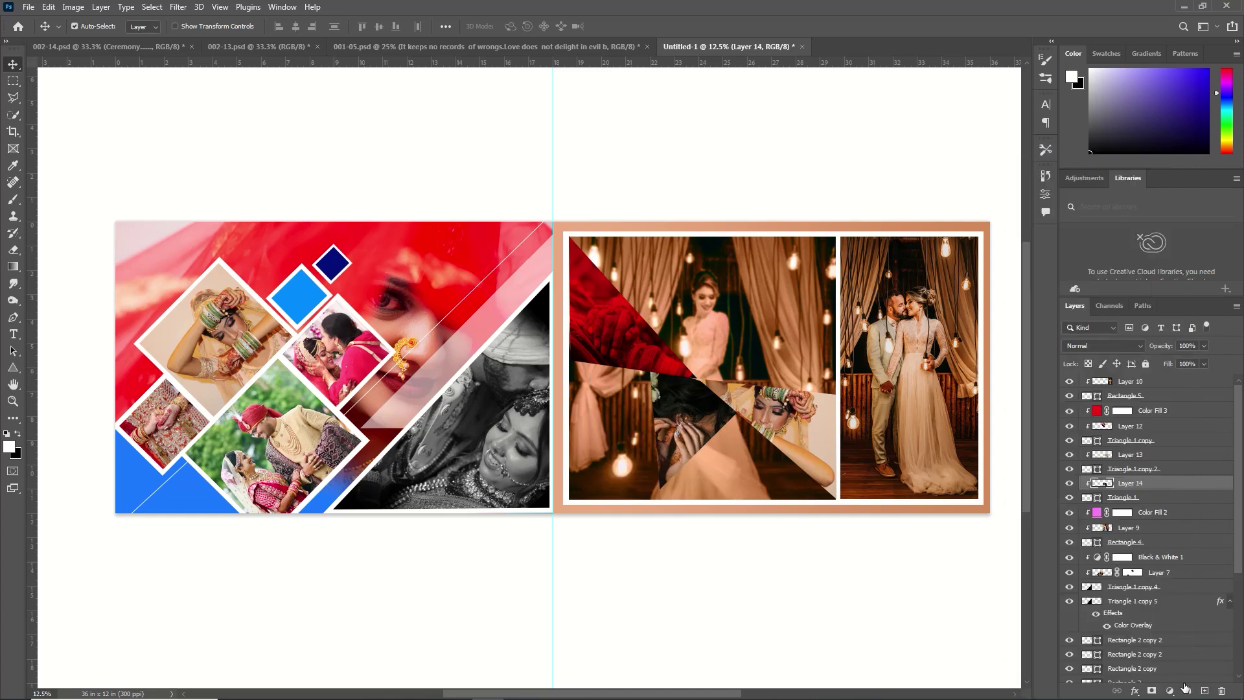
Add a Black & White adjustment above the earring photo and clip it to that photo only.
click(1171, 690)
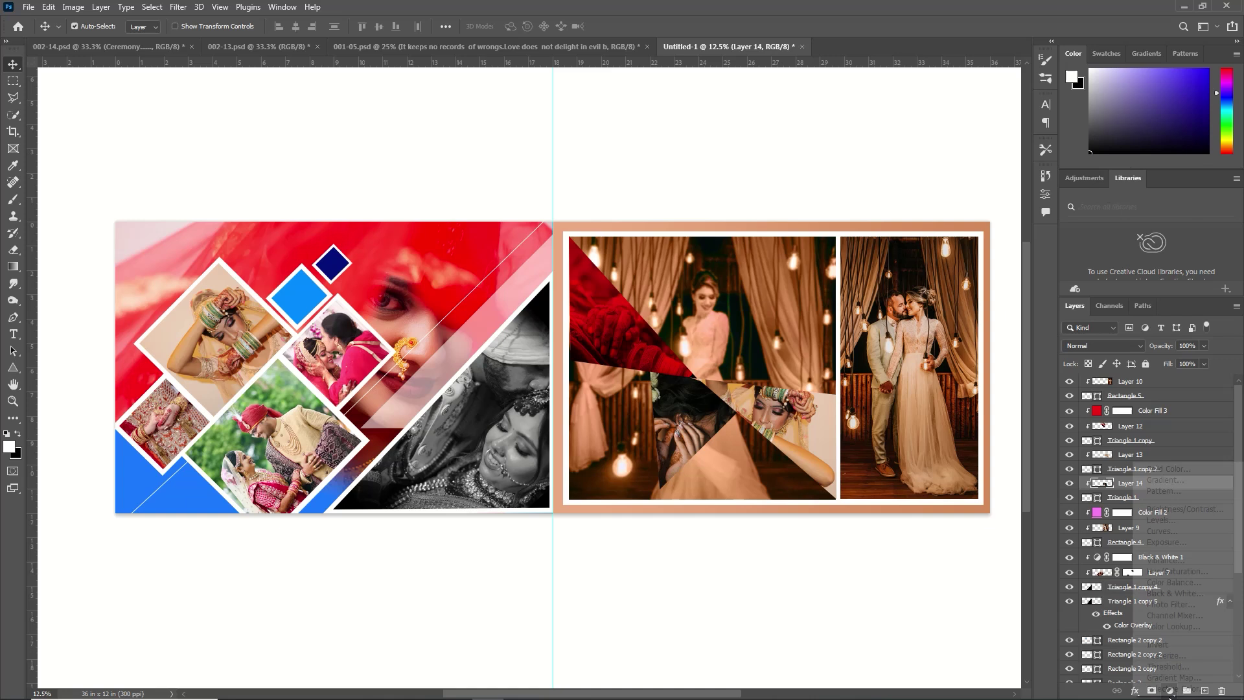
click(1173, 593)
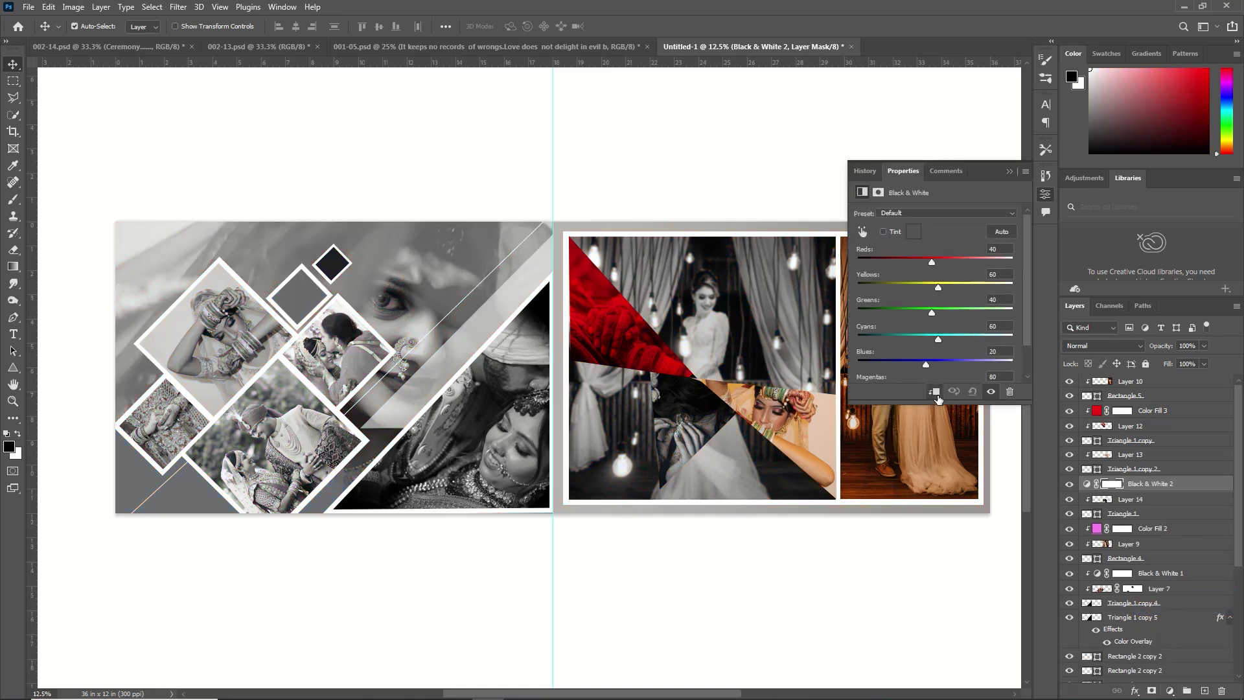
click(935, 393)
click(1010, 173)
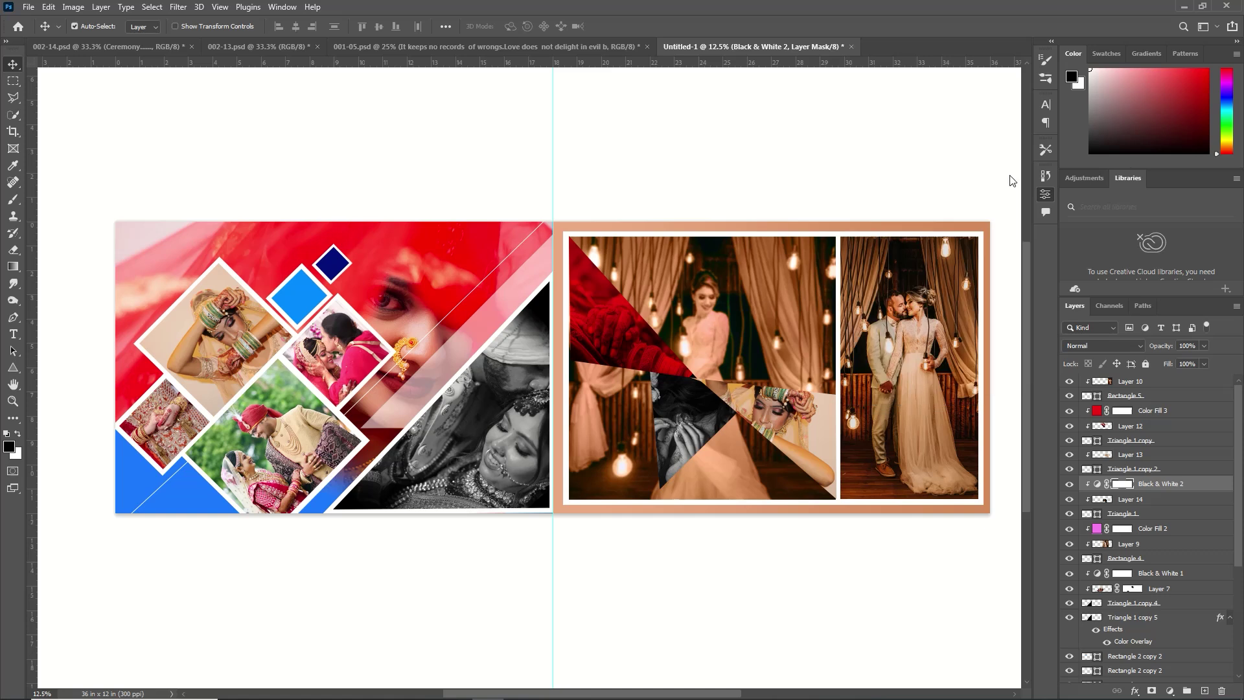
click(1011, 176)
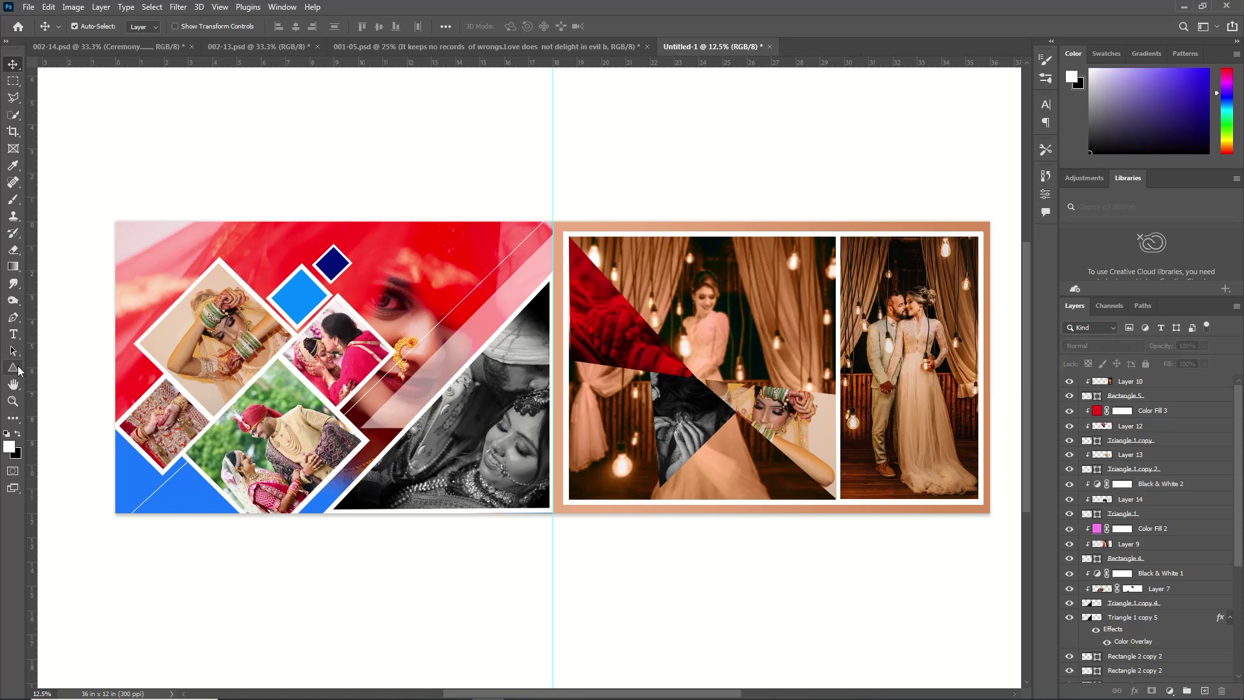
Draw a black triangle of about 2032 by 984 px, then shrink and rotate it into the gap beside the earring photo.
click(13, 367)
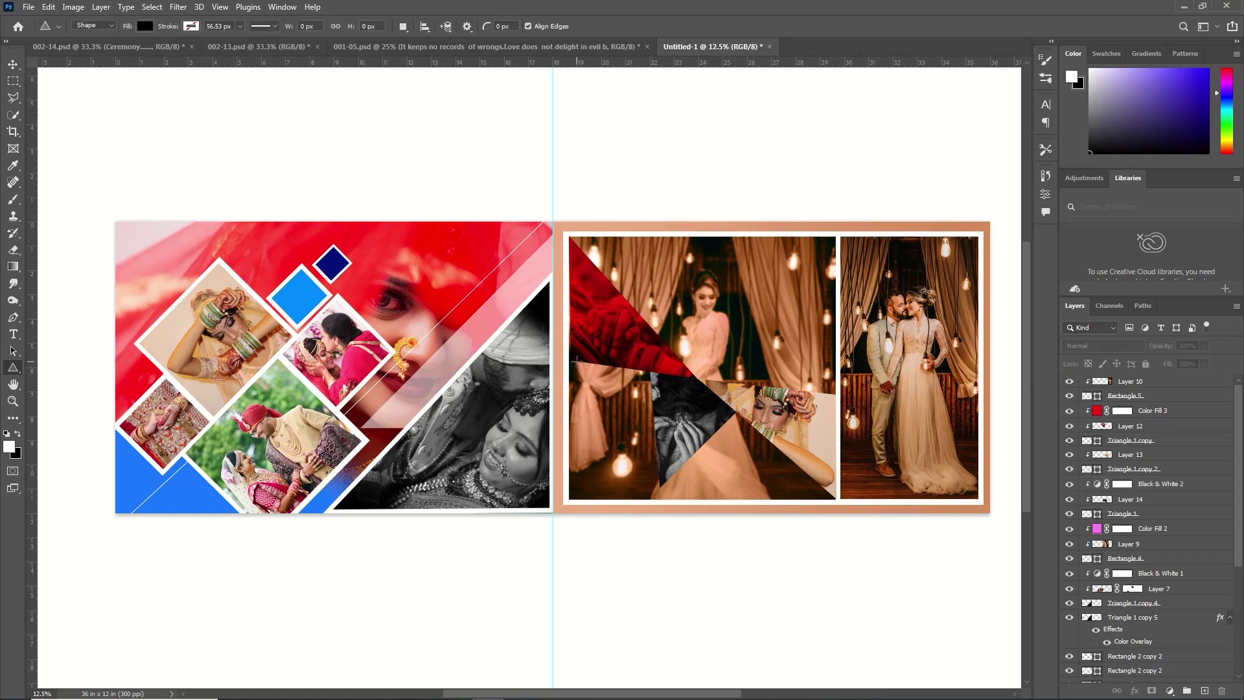
drag(570, 356, 733, 435)
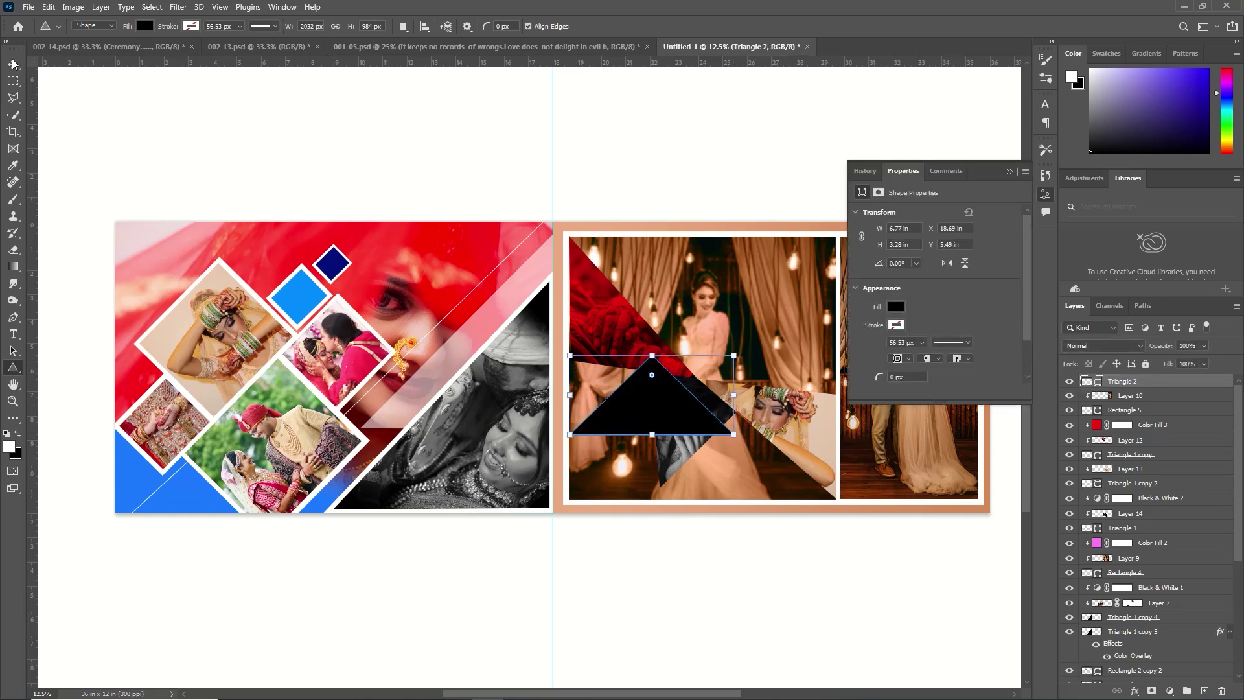
click(13, 63)
drag(745, 347, 759, 423)
click(1010, 173)
drag(710, 448, 646, 473)
drag(609, 384, 617, 375)
click(633, 27)
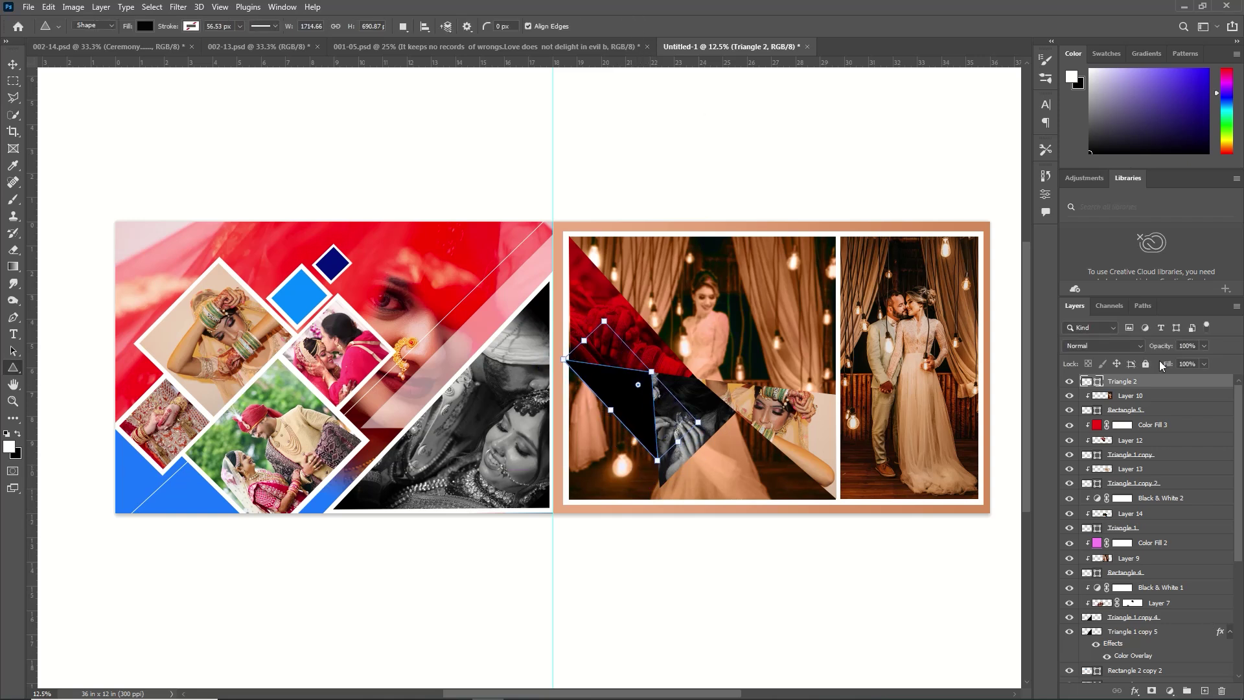
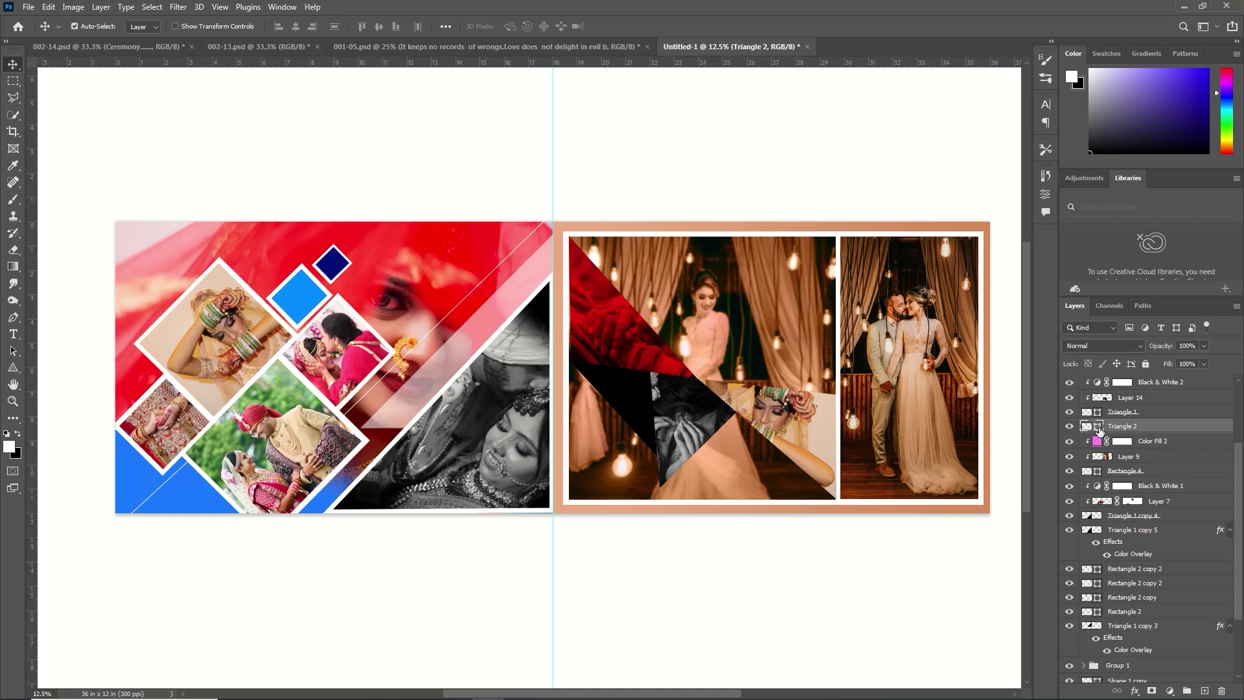
Stack the new black triangle below the earring photo's triangle and fill it with dark red 970100 sampled from the hands photo.
double_click(1100, 429)
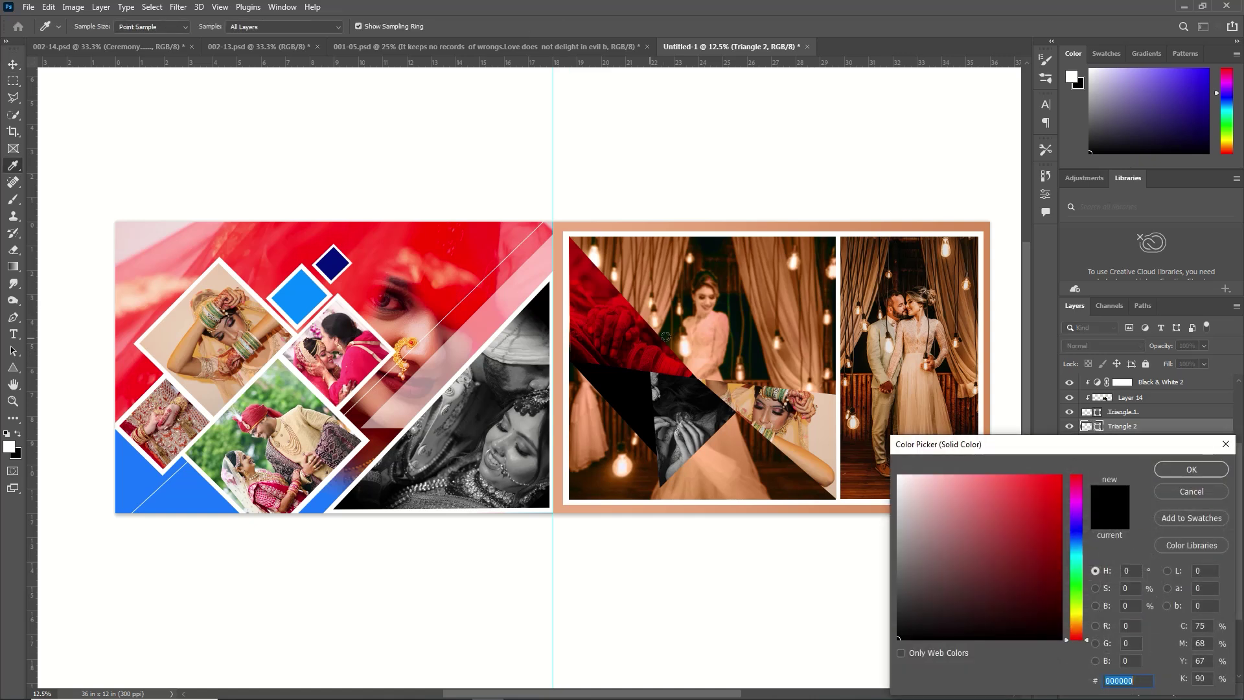
click(666, 336)
click(1182, 468)
Draw a small triangle of about 528 by 344 px near the dark red triangle's lower tip.
click(13, 371)
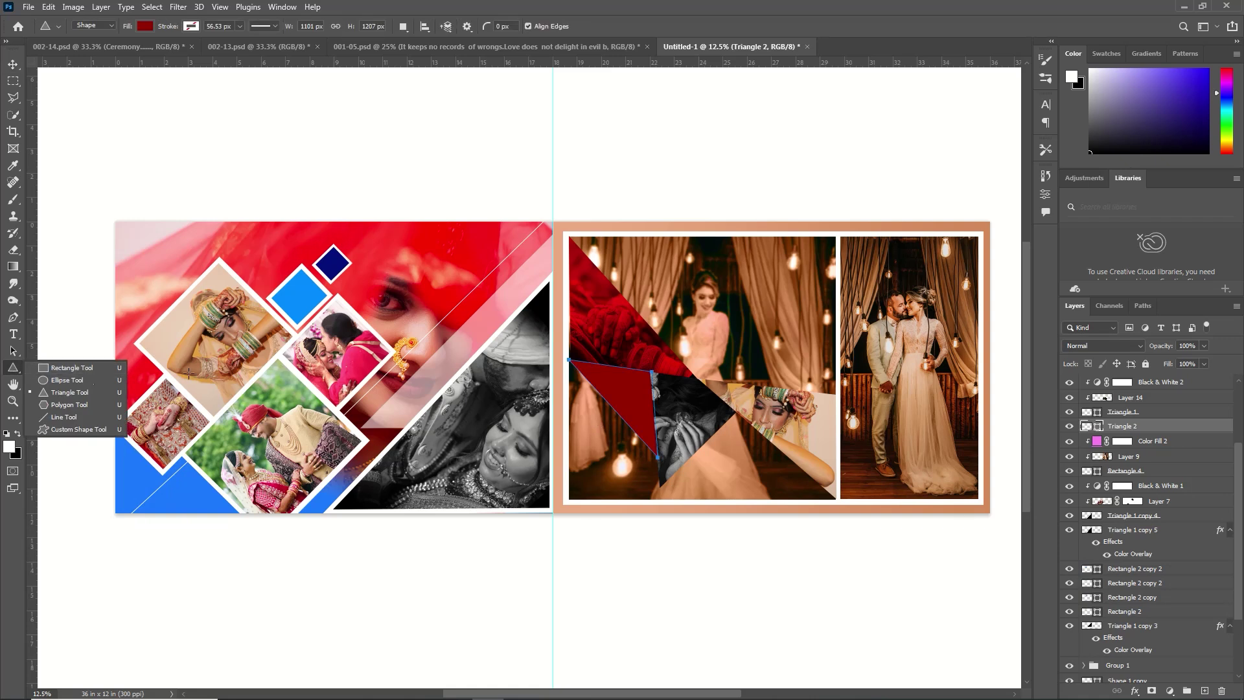
click(71, 393)
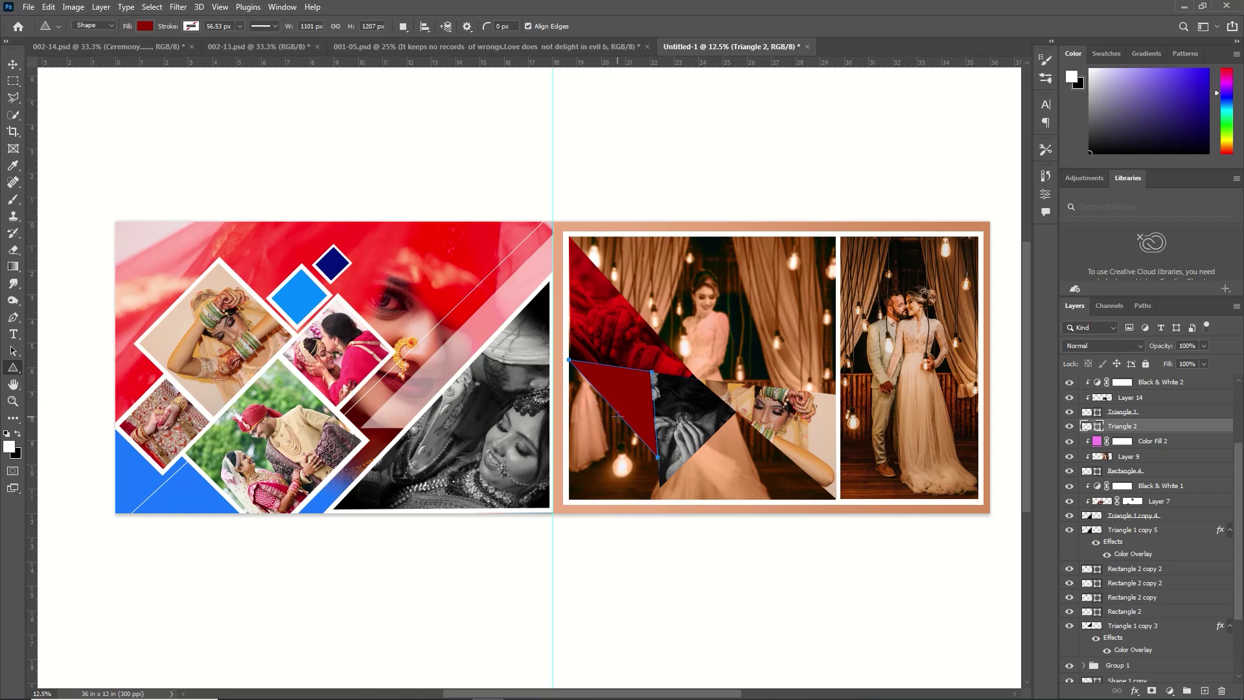
drag(614, 416, 658, 446)
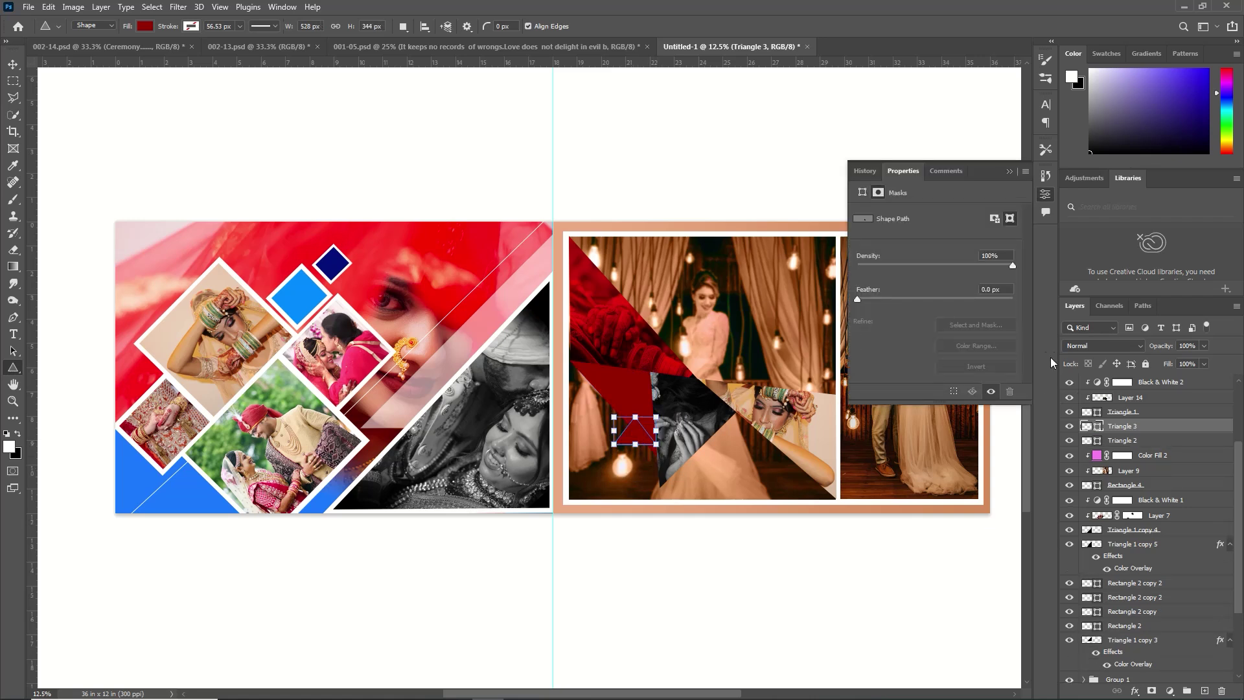
click(1009, 170)
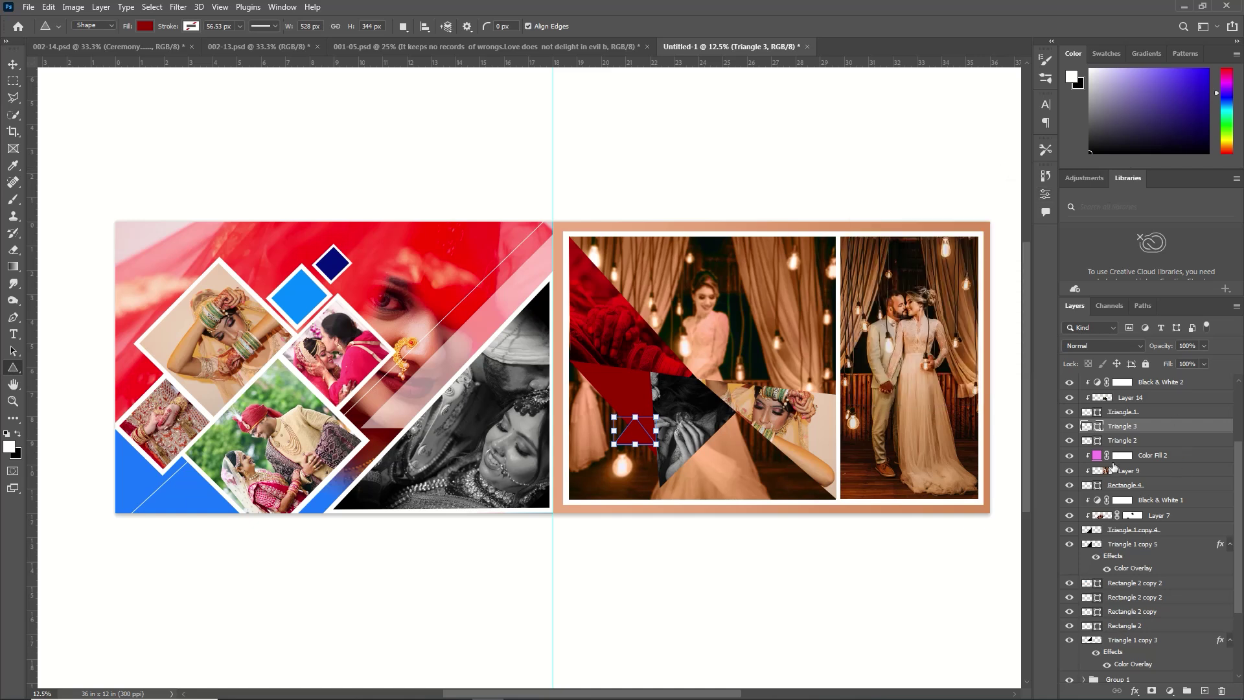
Change the small triangle's fill color to bright red ff0000.
double_click(1102, 427)
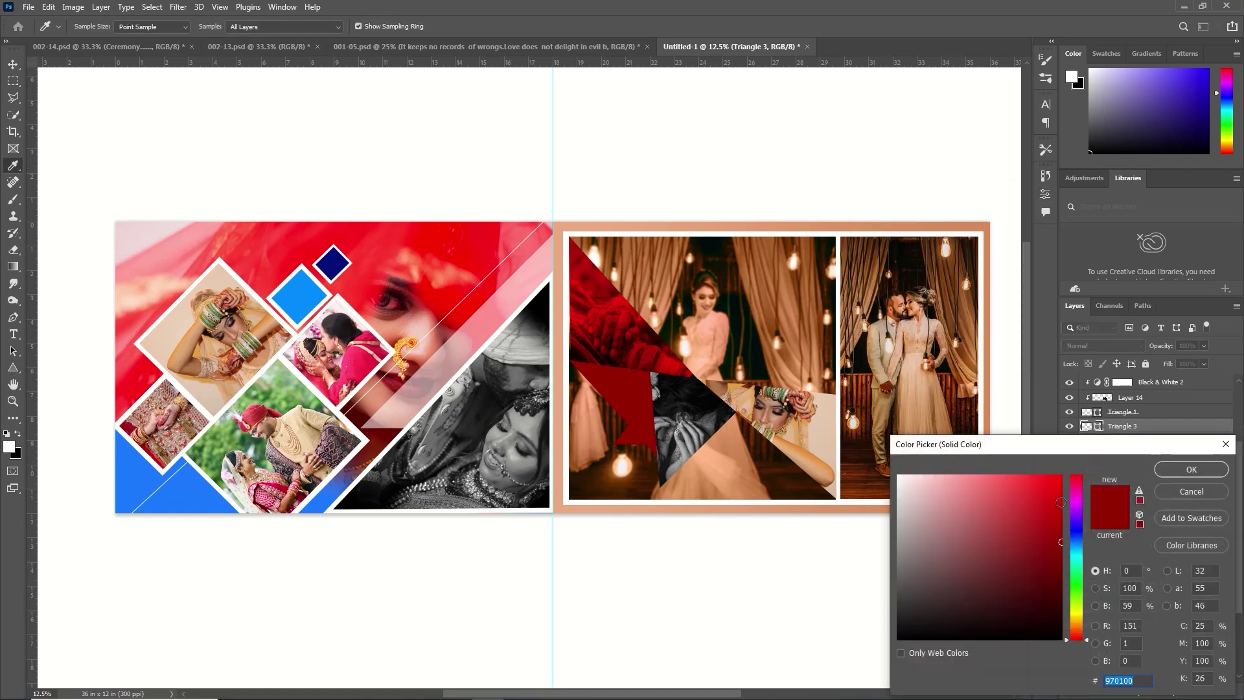
text(970000)
drag(1053, 487, 1070, 462)
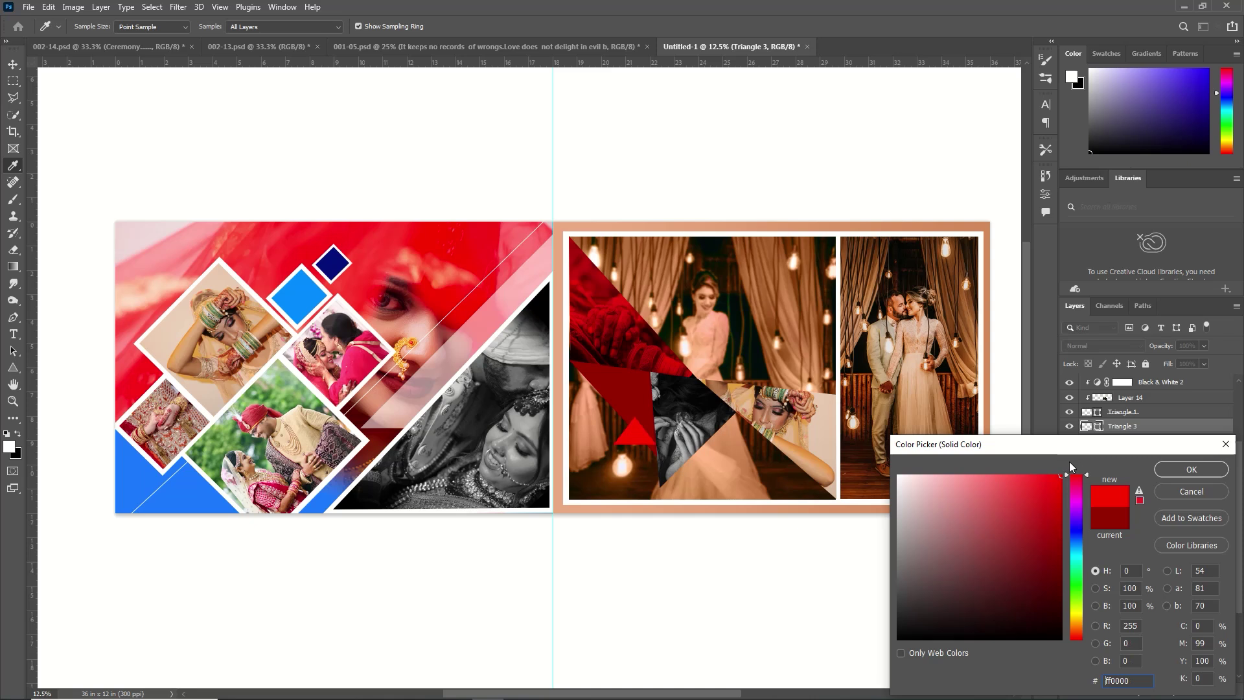
click(1171, 469)
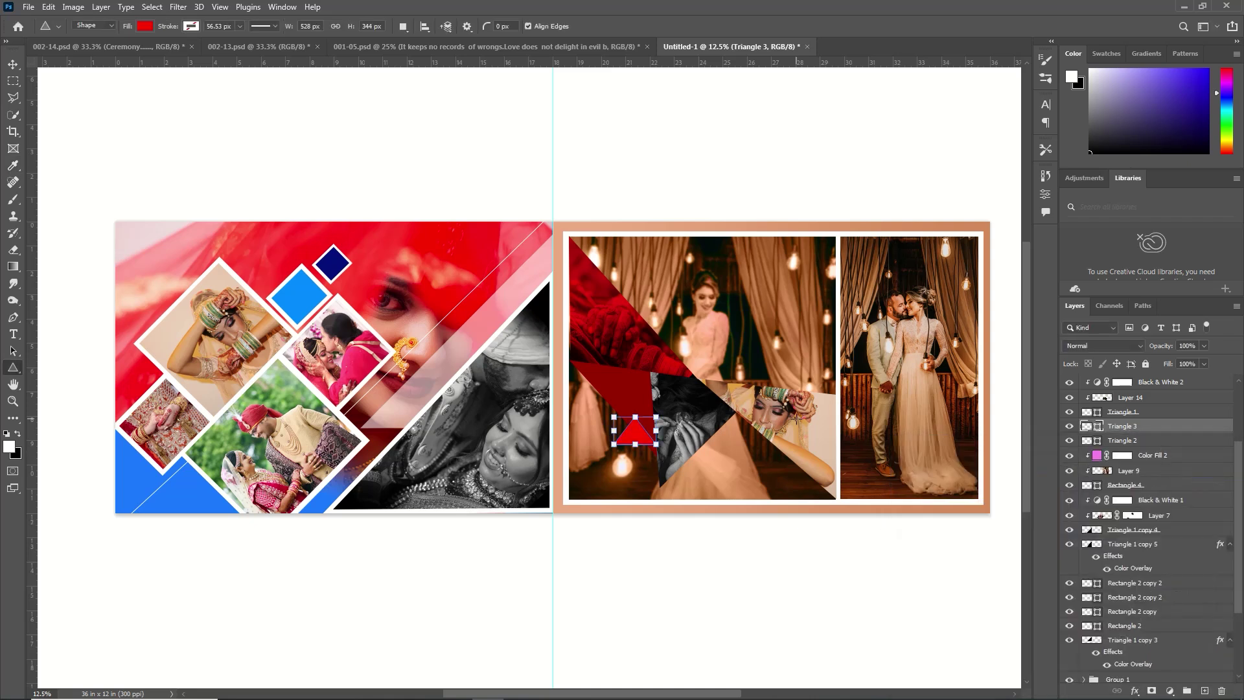
Rotate the small bright red triangle about 27°, scale it down, and place it against the dark red triangle's slanted outer edge.
drag(671, 406, 632, 449)
key(v)
key(ctrl+t)
drag(674, 447, 678, 471)
key(Up)
key(Up)
key(Up)
key(Up)
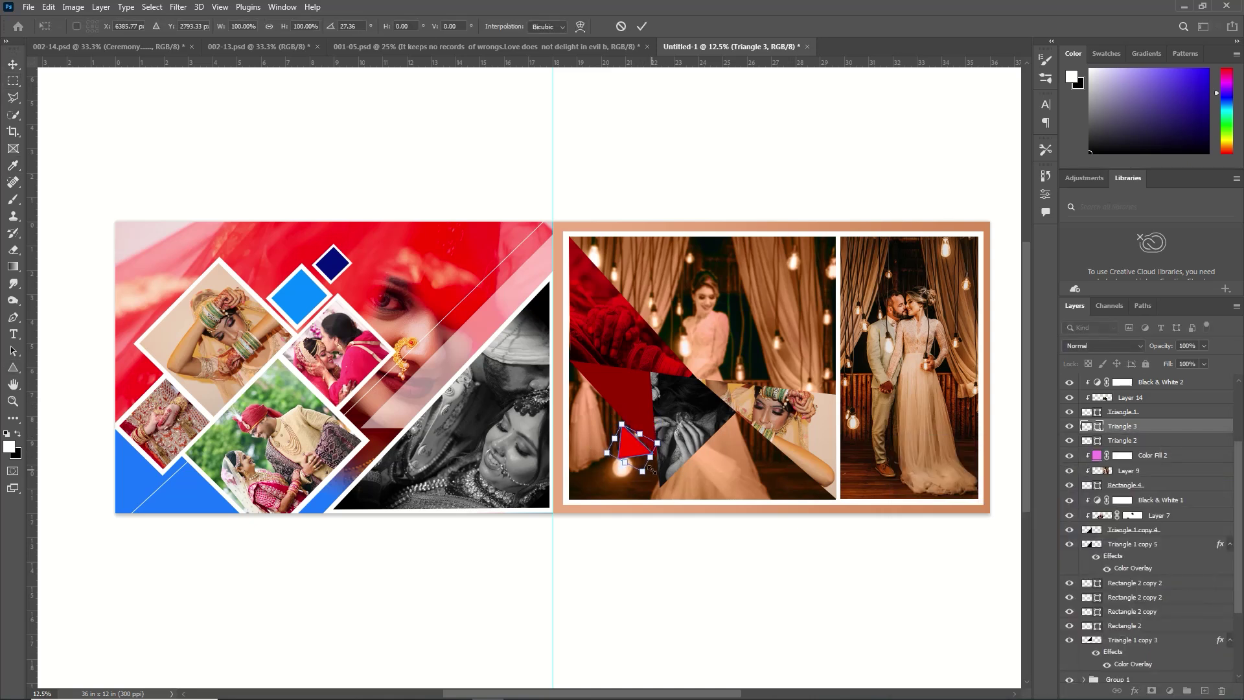
key(Left)
key(Left)
key(Left)
key(Left)
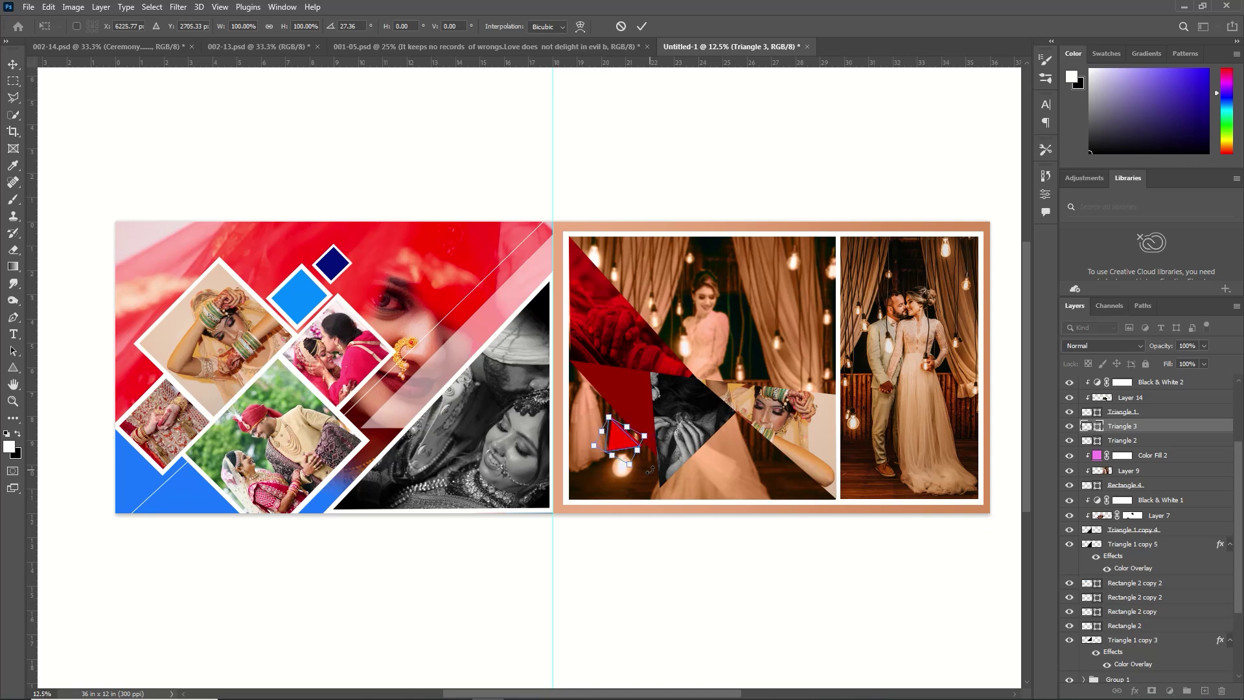
drag(621, 437, 604, 415)
key(Return)
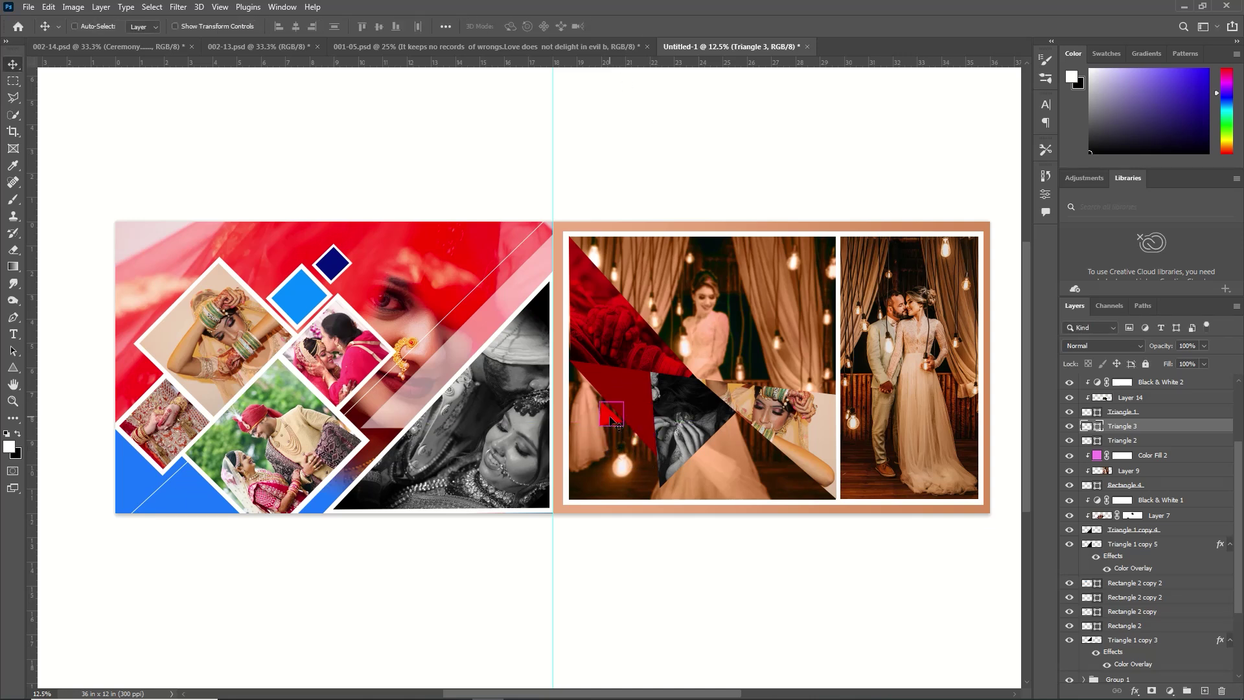
Duplicate the small bright red triangle and fill the copy with black.
key(ctrl+j)
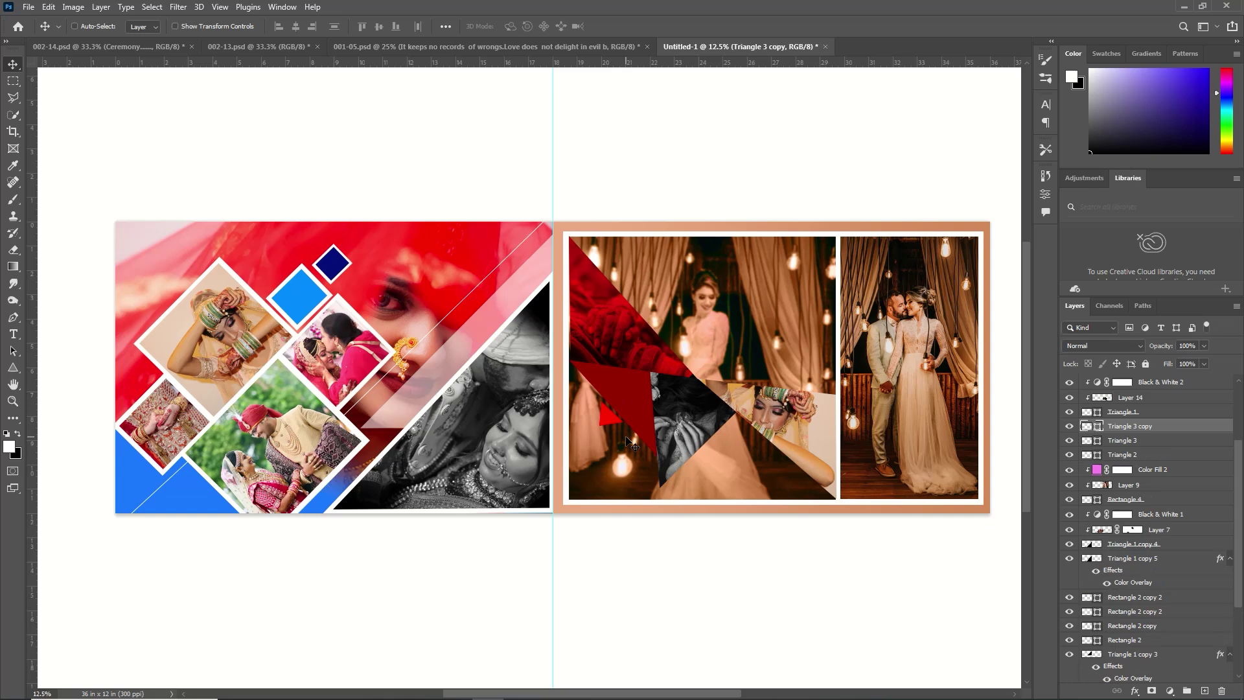
double_click(1099, 428)
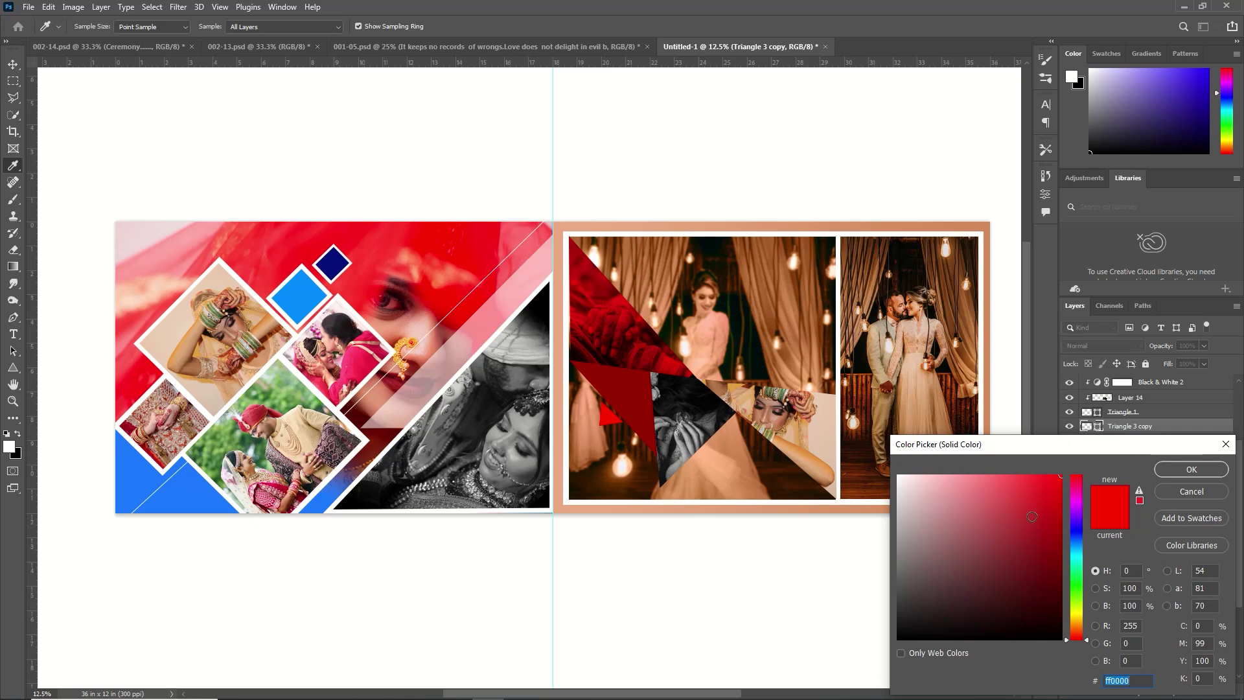
drag(1032, 516, 1029, 639)
click(1209, 470)
Rotate the black triangle copy and place it at the large photo's outer edge, below the bright red triangle.
key(ctrl+t)
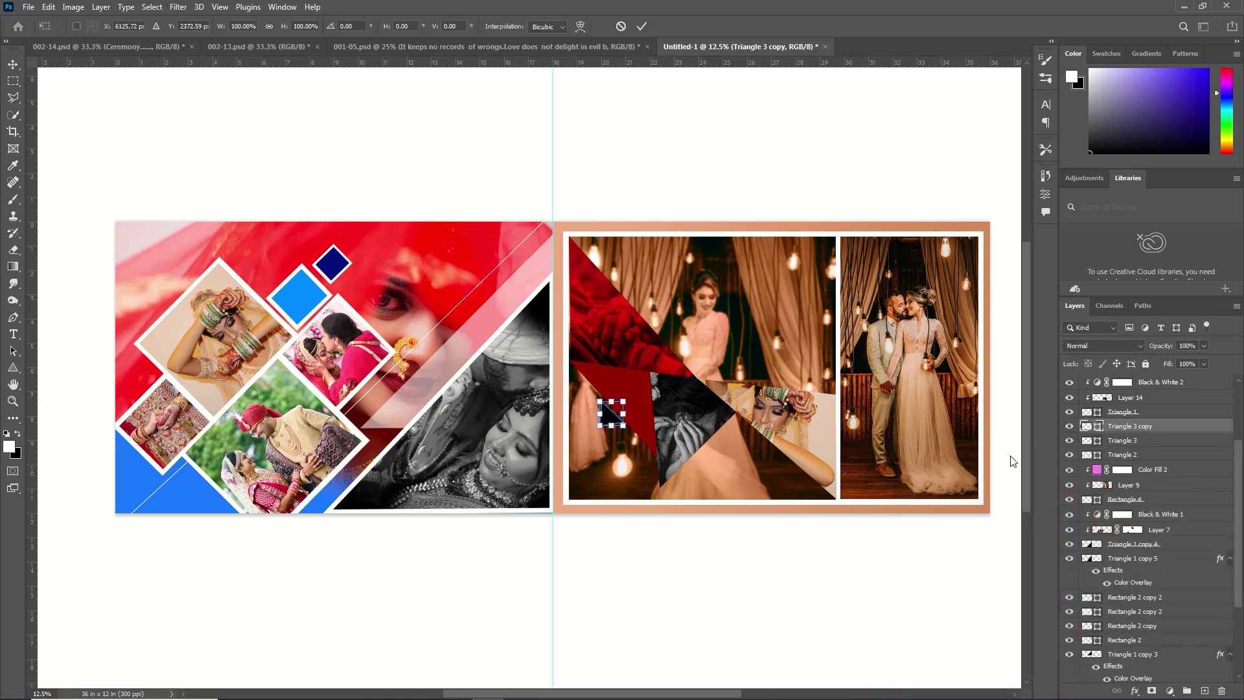
drag(627, 398, 609, 442)
drag(611, 416, 580, 442)
drag(594, 450, 635, 472)
key(Return)
drag(606, 418, 595, 453)
Reposition the bright red triangle between the dark red triangle's slanted edge and the black triangle's corner.
drag(611, 425, 612, 428)
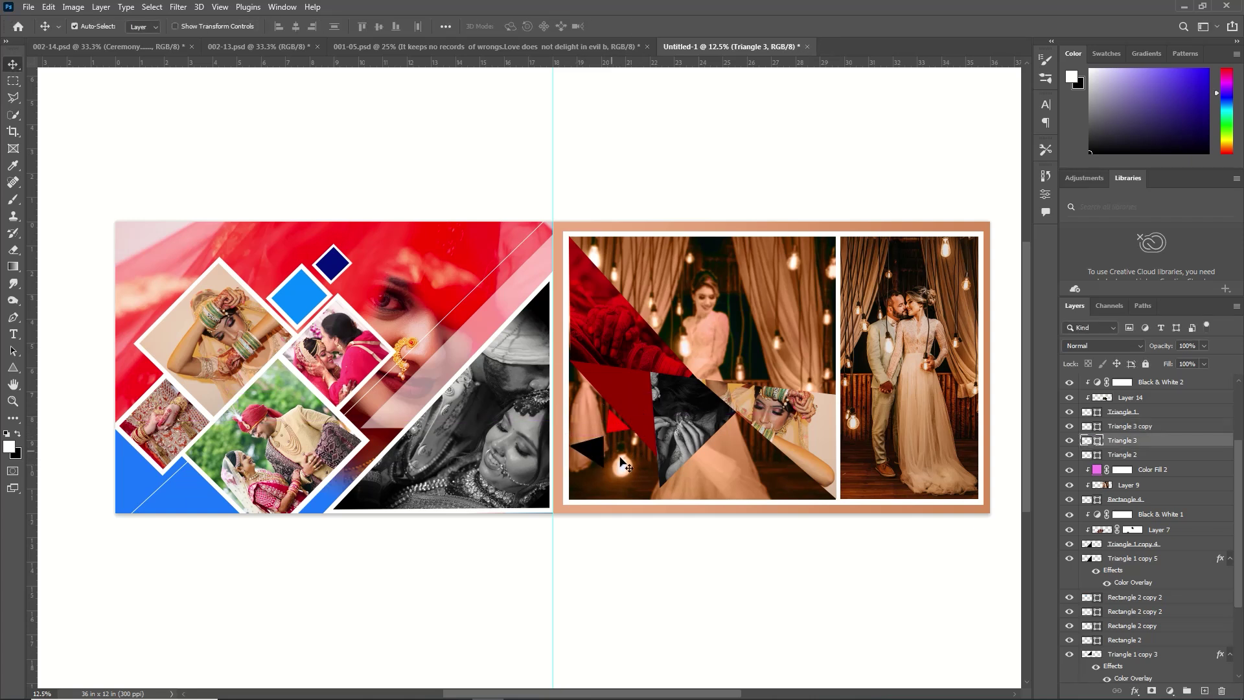
key(shift+Left)
key(shift+Left)
key(shift+Left)
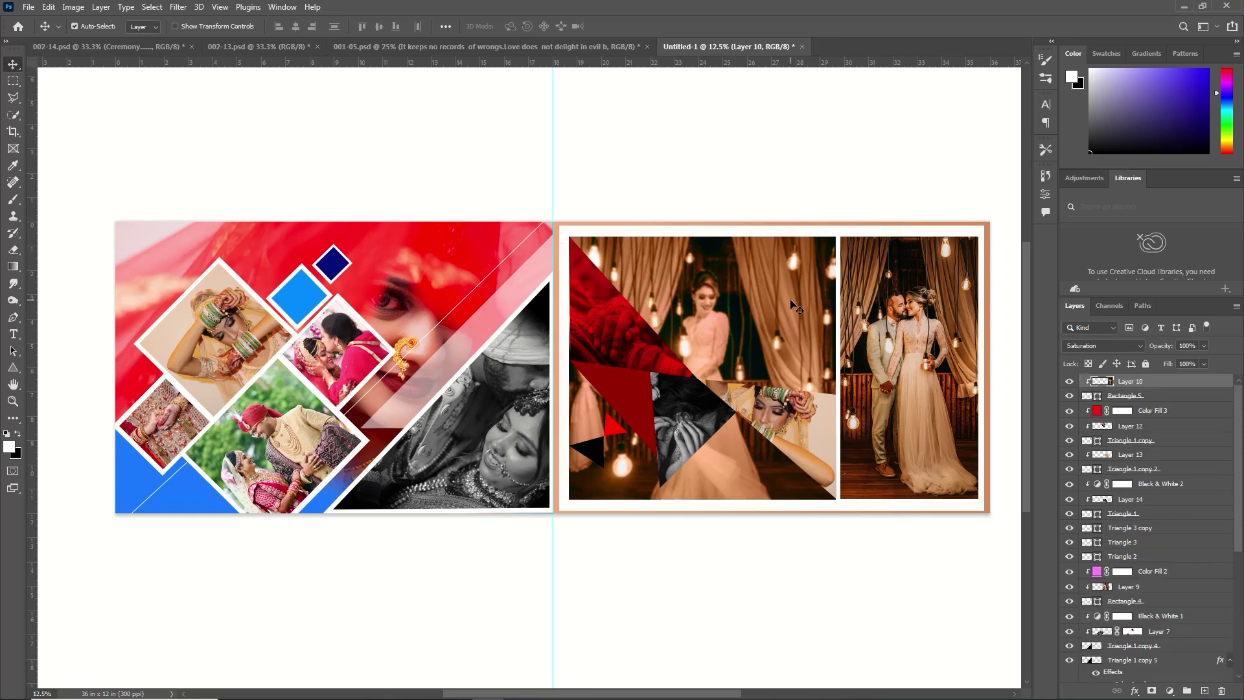
Set the blend mode of the pink fill layer over the large bride photo to Color.
click(789, 304)
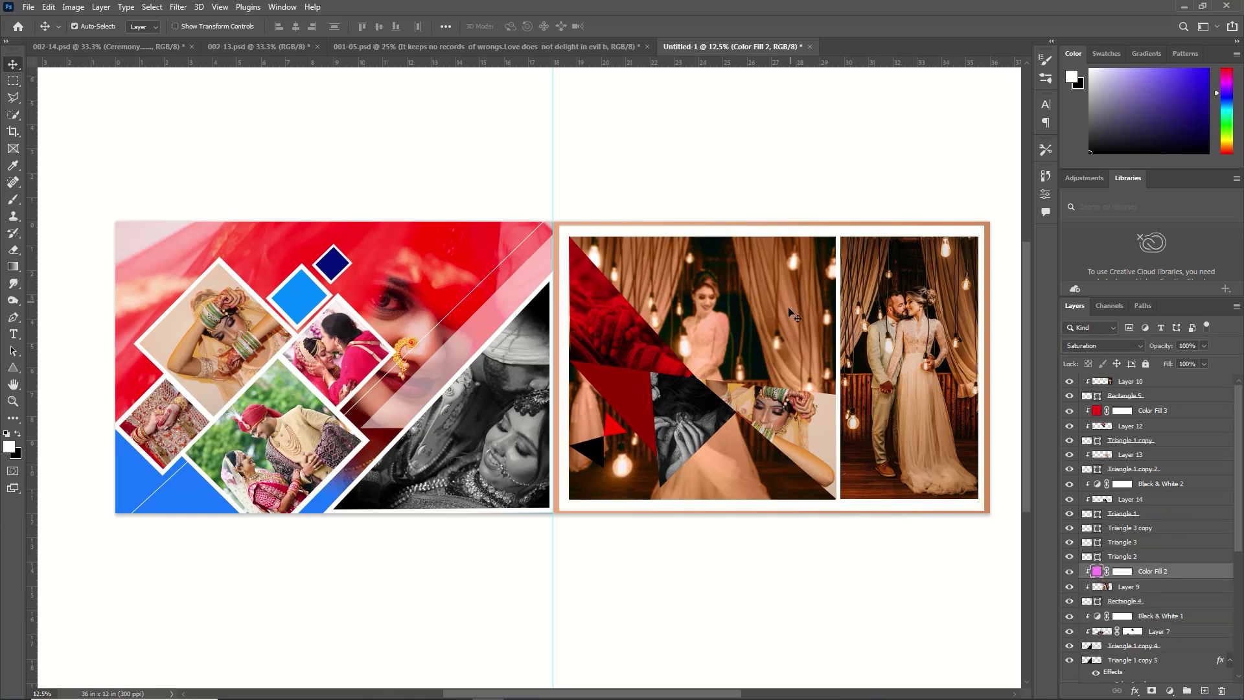
click(1113, 343)
click(1116, 648)
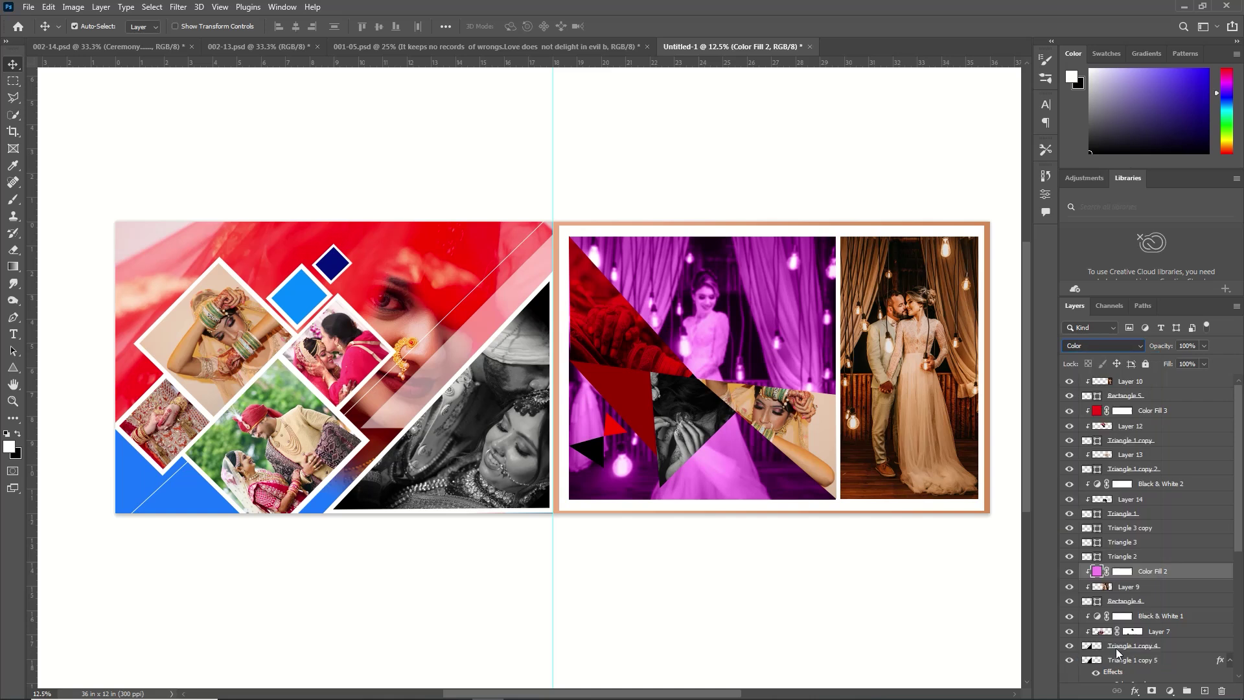
Add a bright green solid color fill layer directly above the couple photo in the large lower diamond.
click(245, 440)
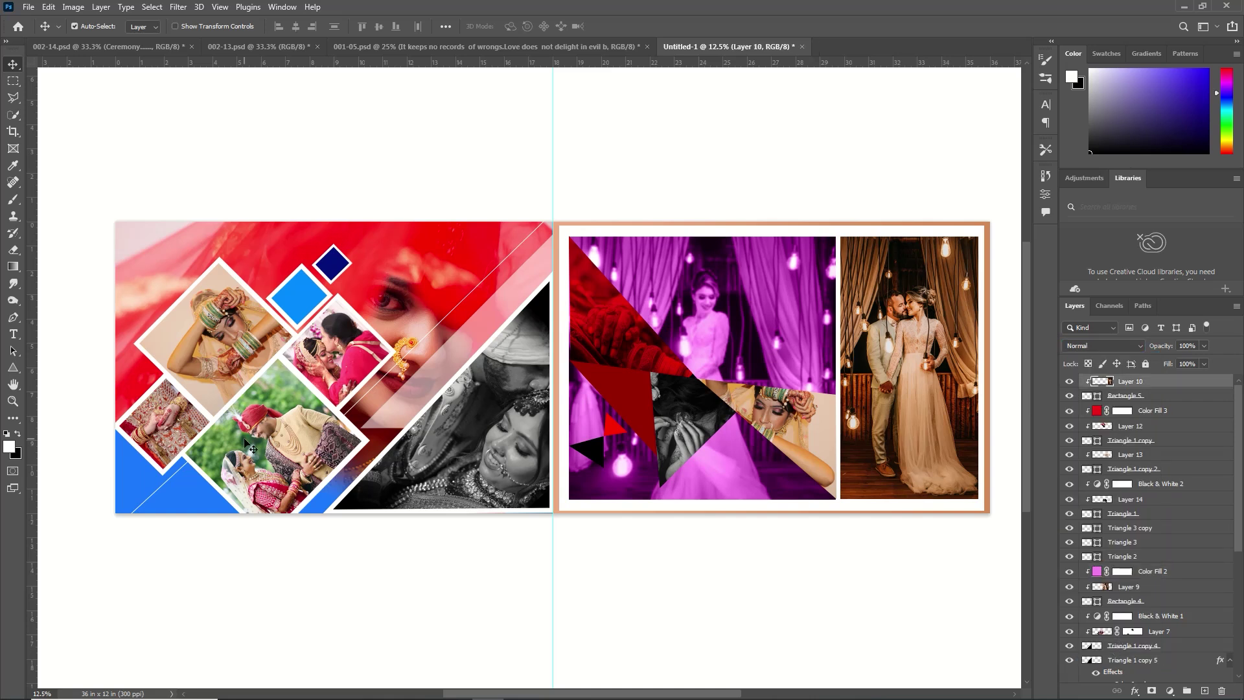
click(245, 441)
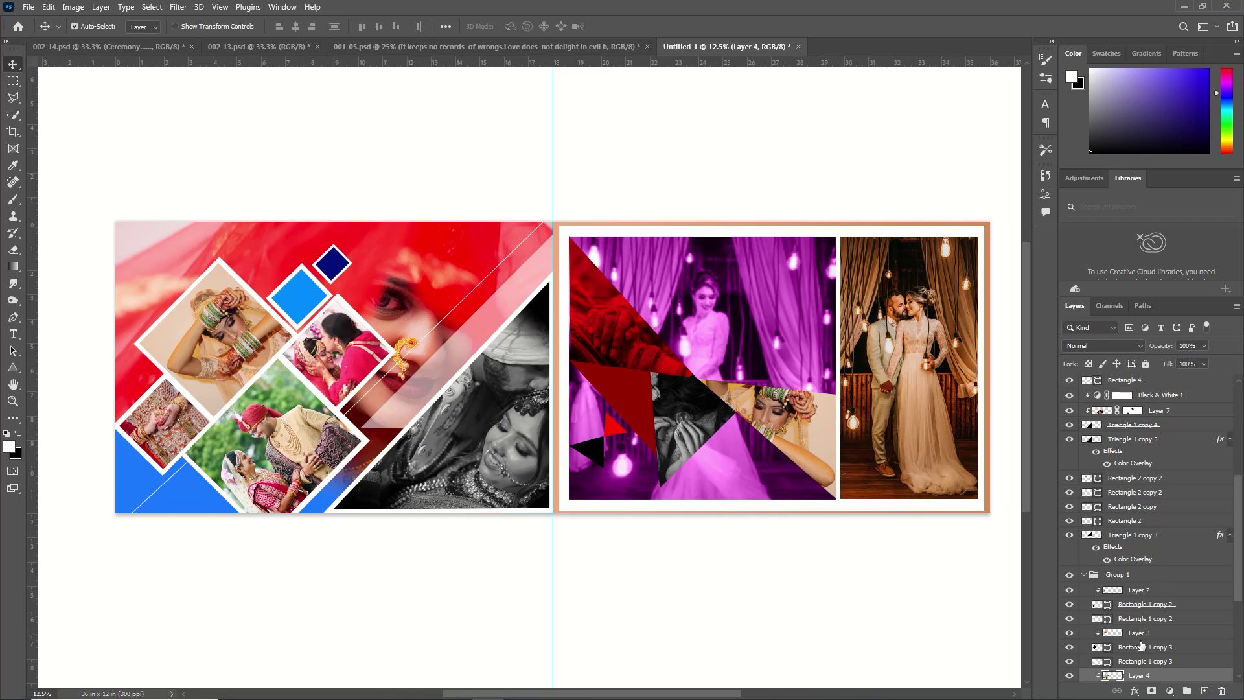
click(1171, 691)
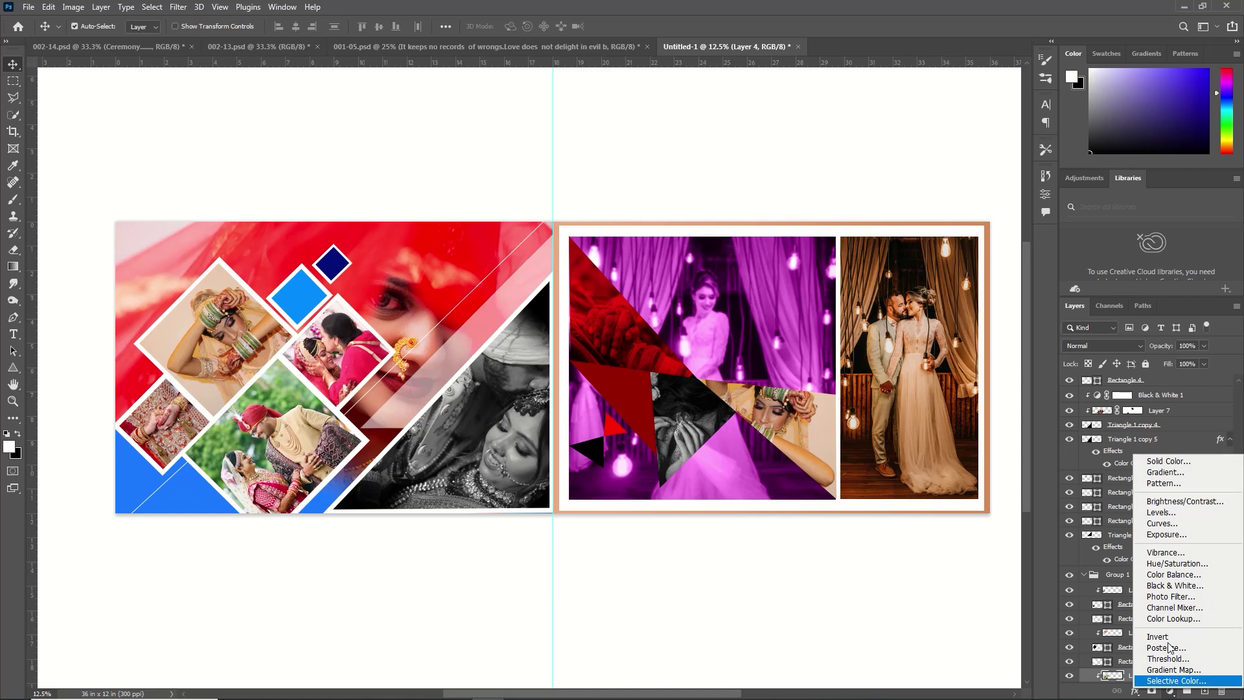
click(1174, 461)
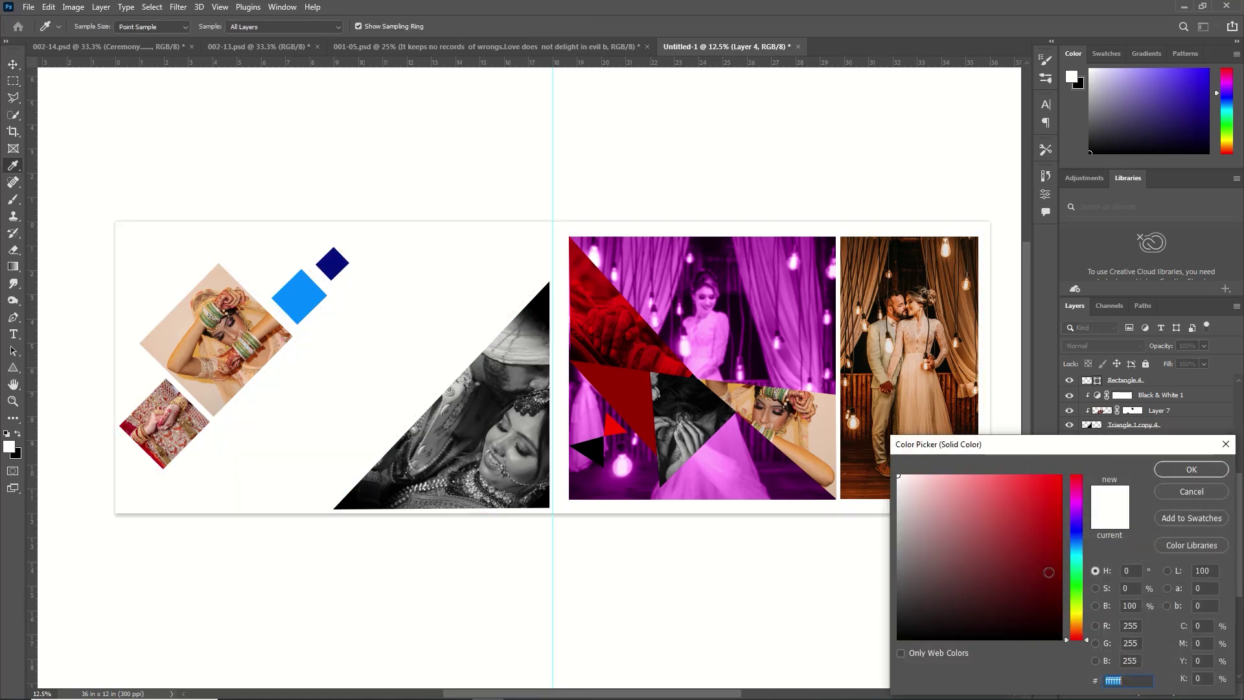
click(1049, 573)
click(1076, 574)
click(1038, 500)
click(1192, 470)
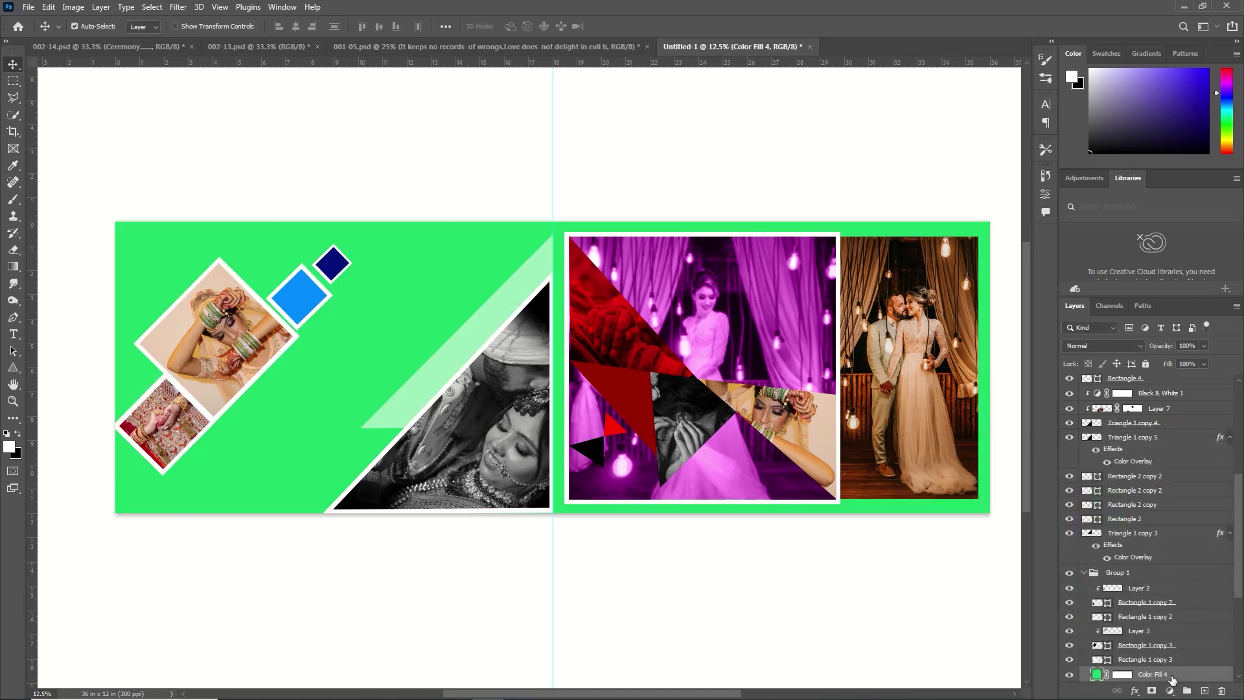
Clip the green fill to the couple photo's diamond and set its blend mode to Darken.
scroll(1173, 679, down, 1)
right_click(1182, 646)
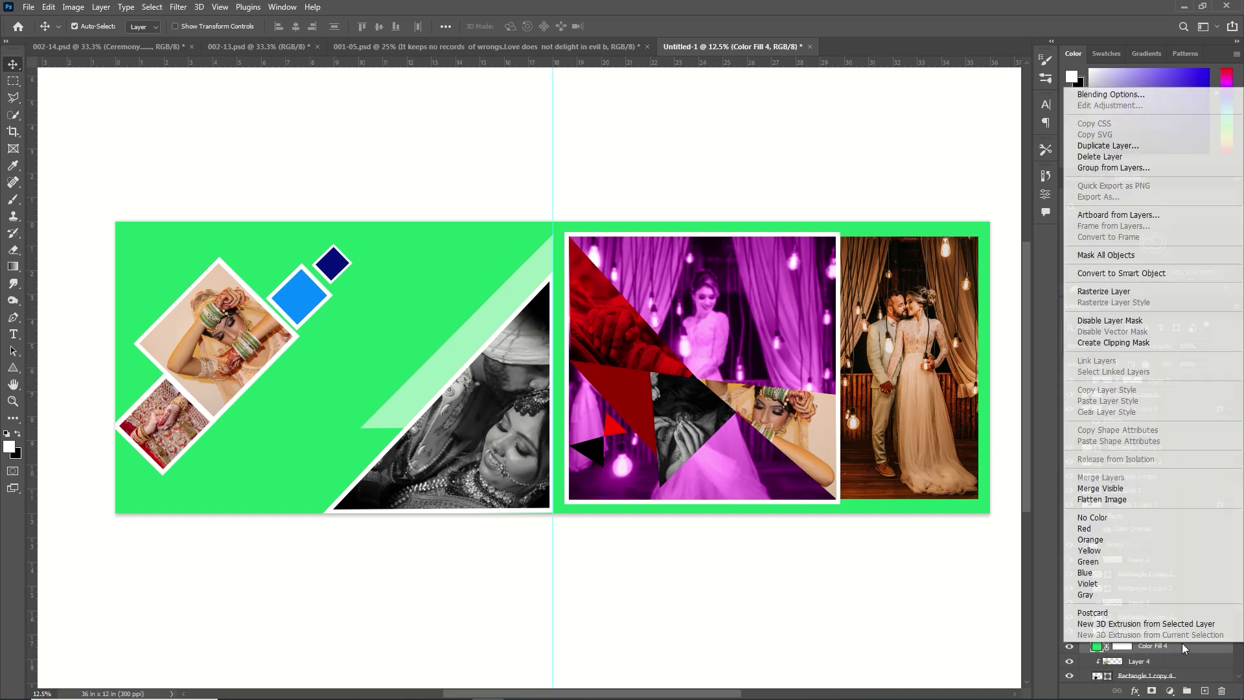
click(1134, 343)
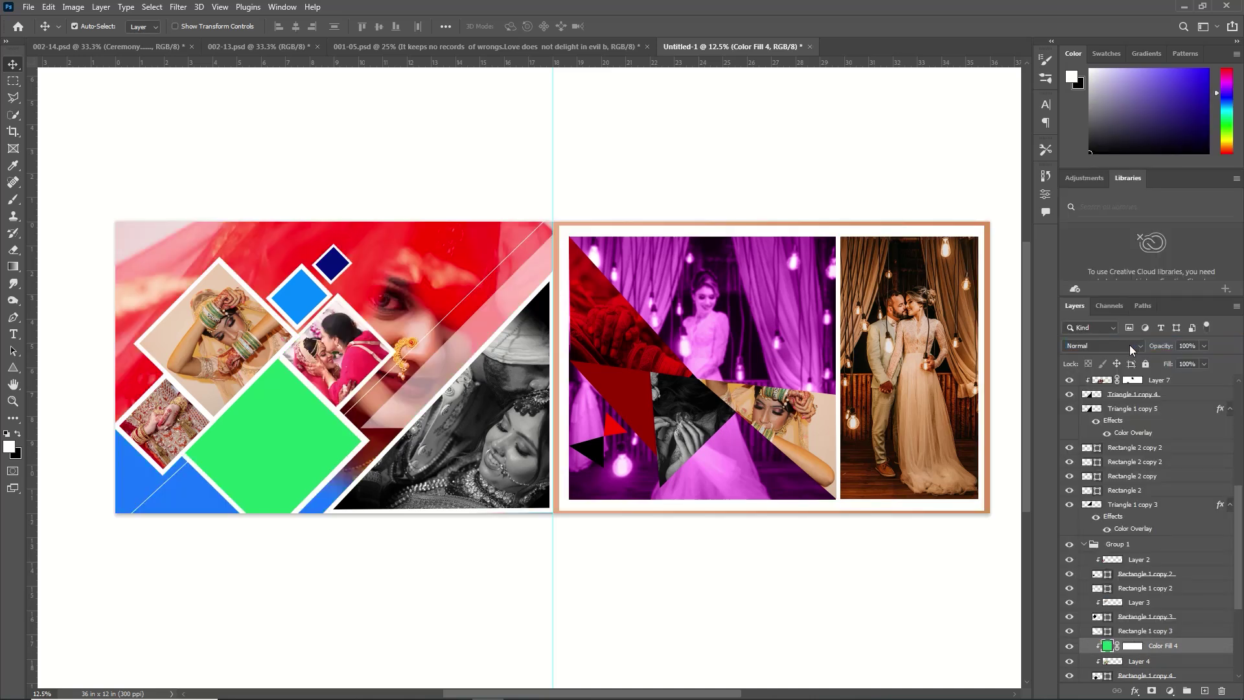
click(1137, 343)
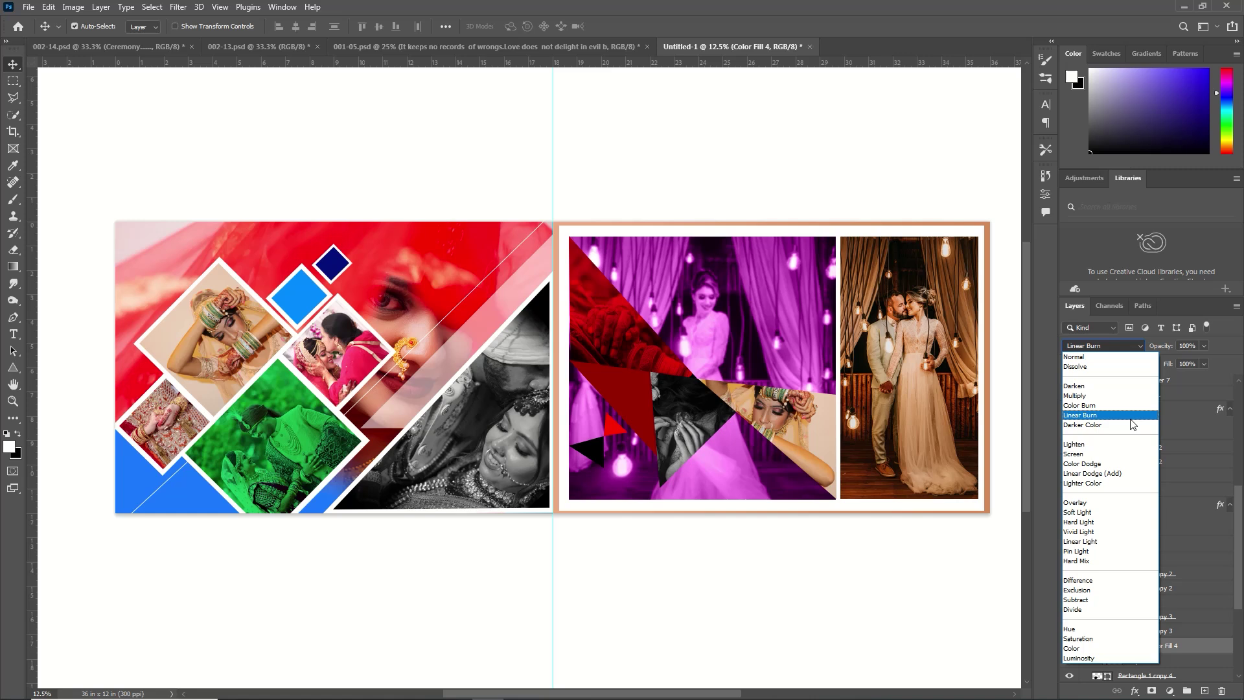
click(1141, 384)
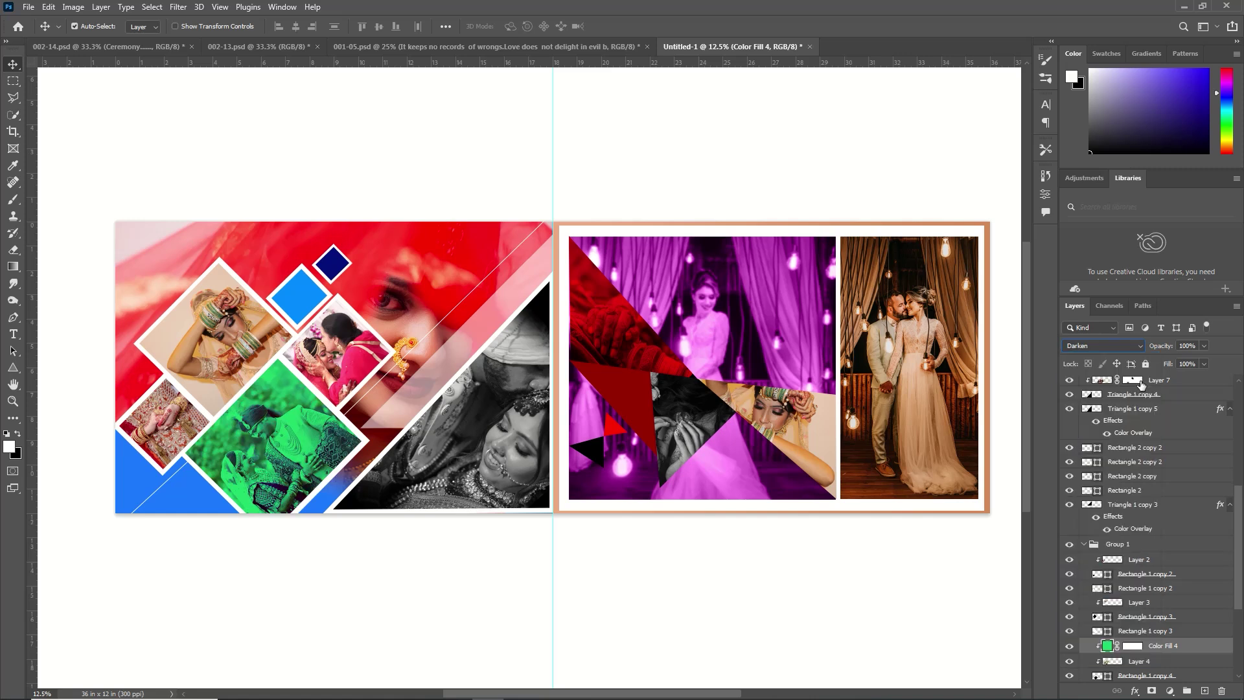
Add a Black & White adjustment with default settings above the hands photo and clip it to that small diamond.
click(165, 430)
right_click(1153, 561)
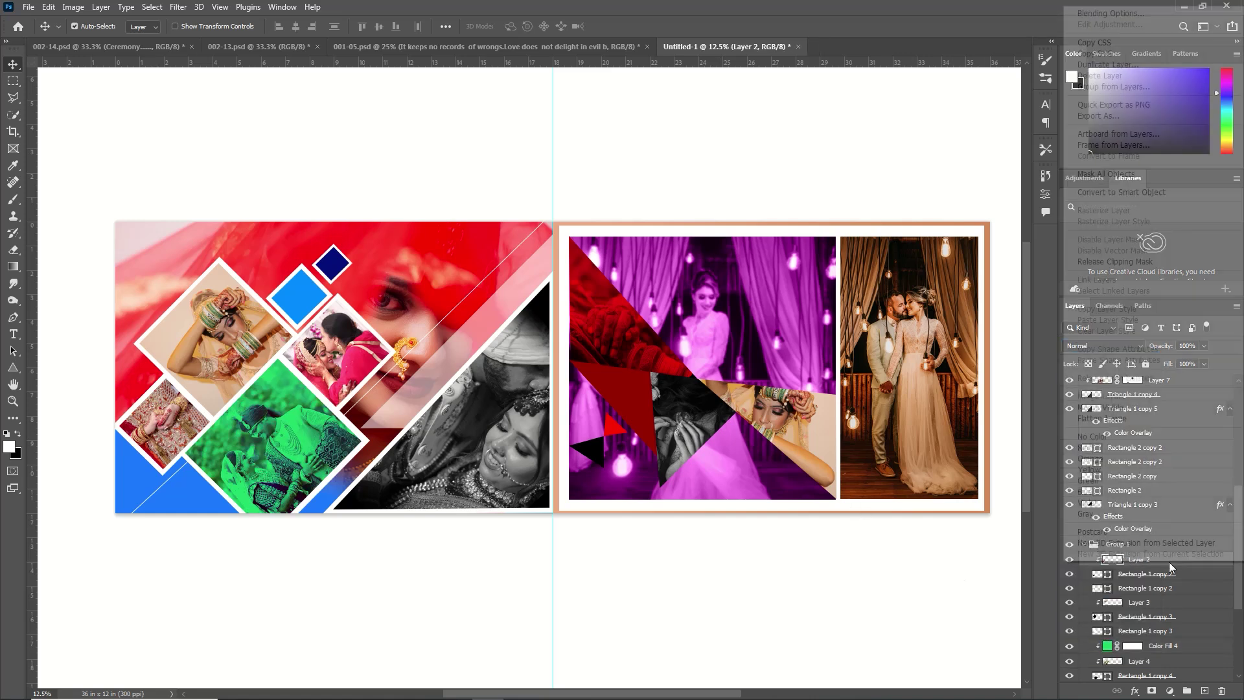
click(1169, 691)
click(1169, 690)
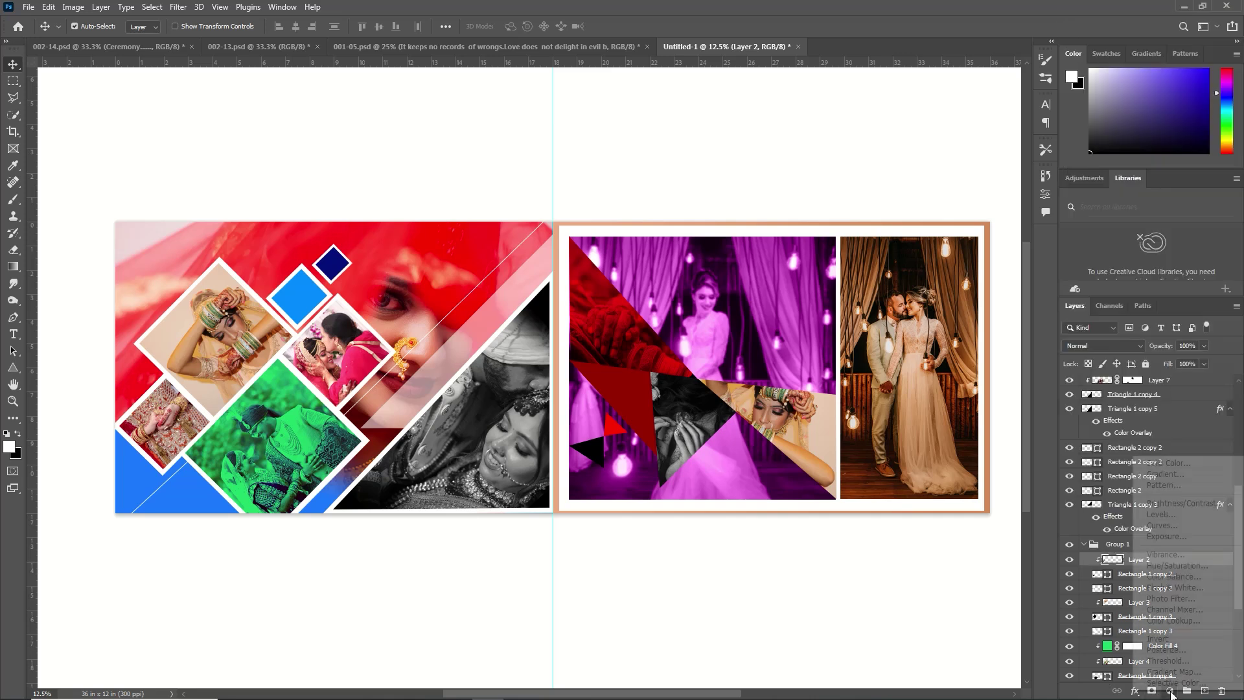
click(1175, 587)
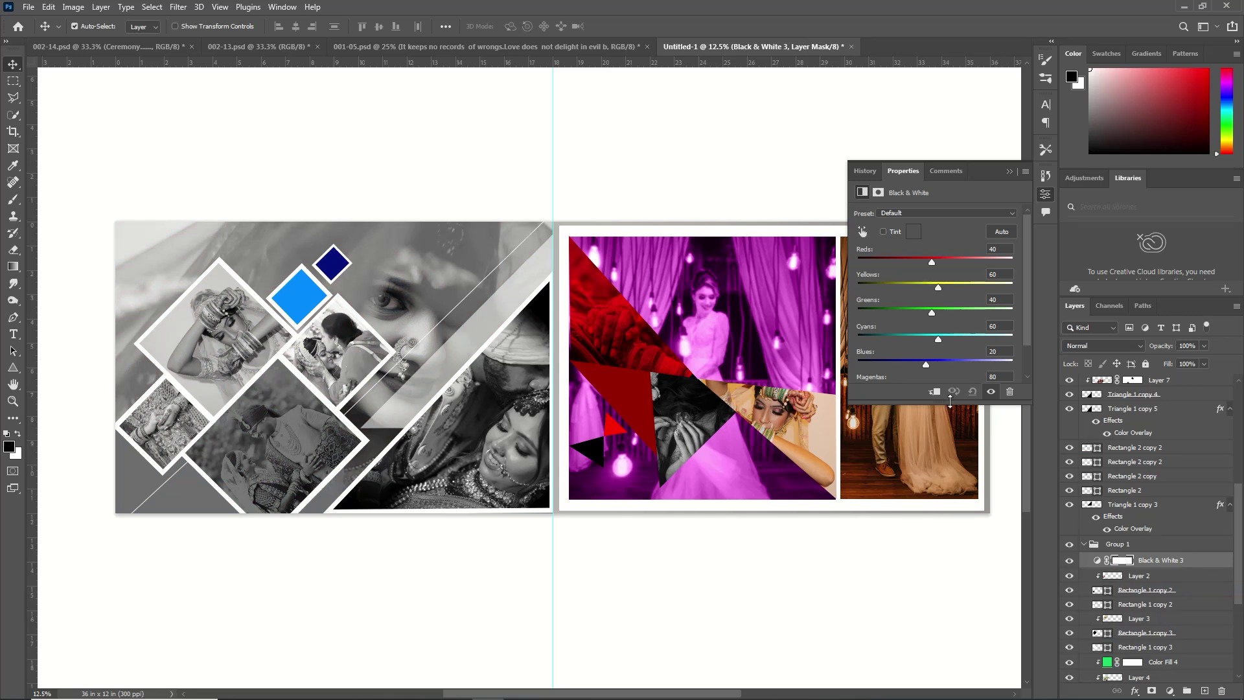
click(929, 391)
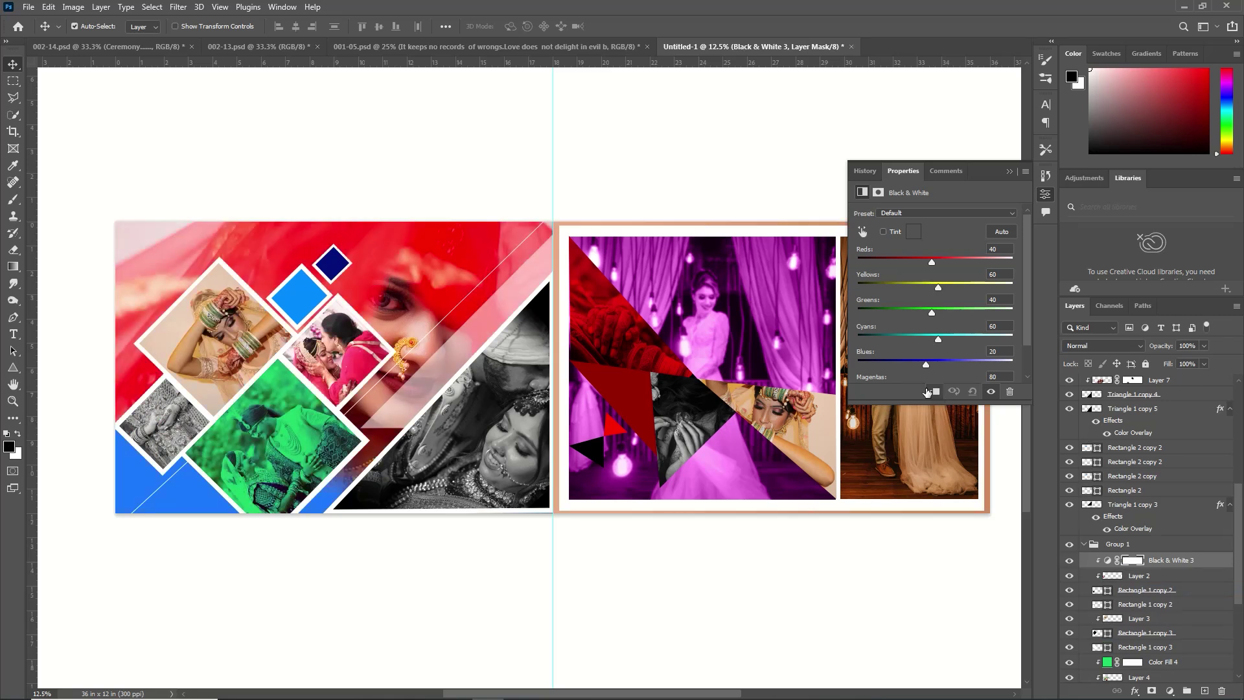
click(1009, 170)
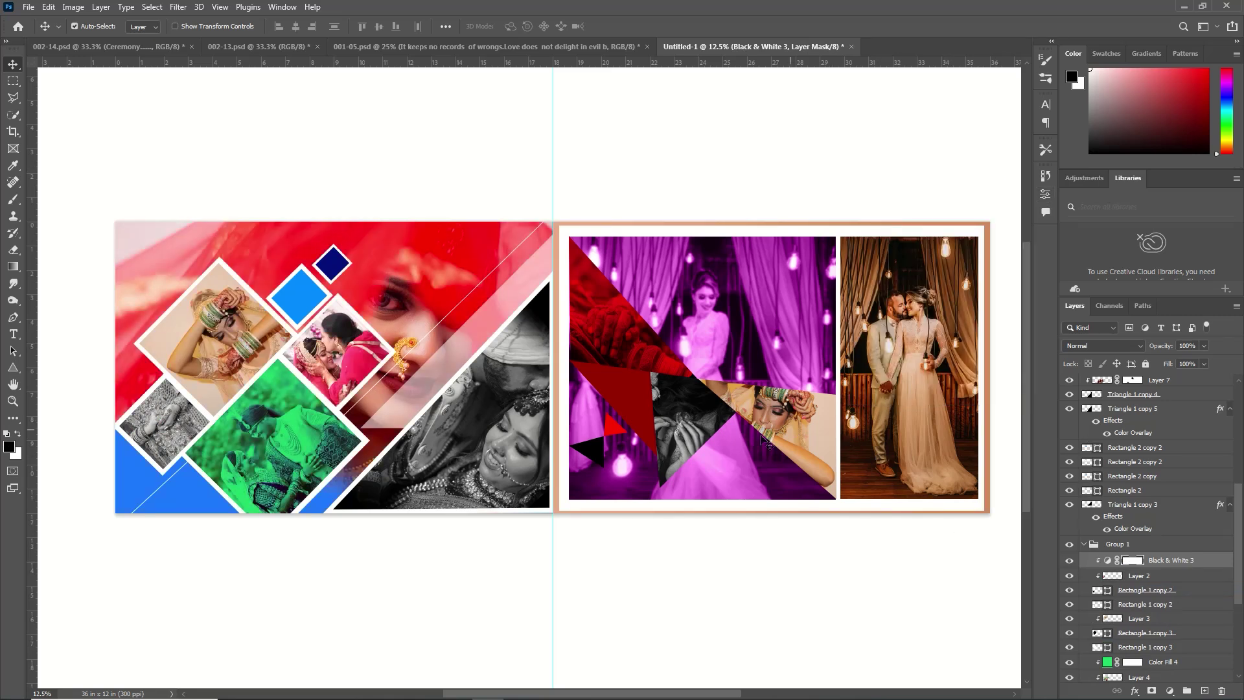
Add a blue solid color fill layer above the bride photo in the triangular inset on the orange page.
click(786, 434)
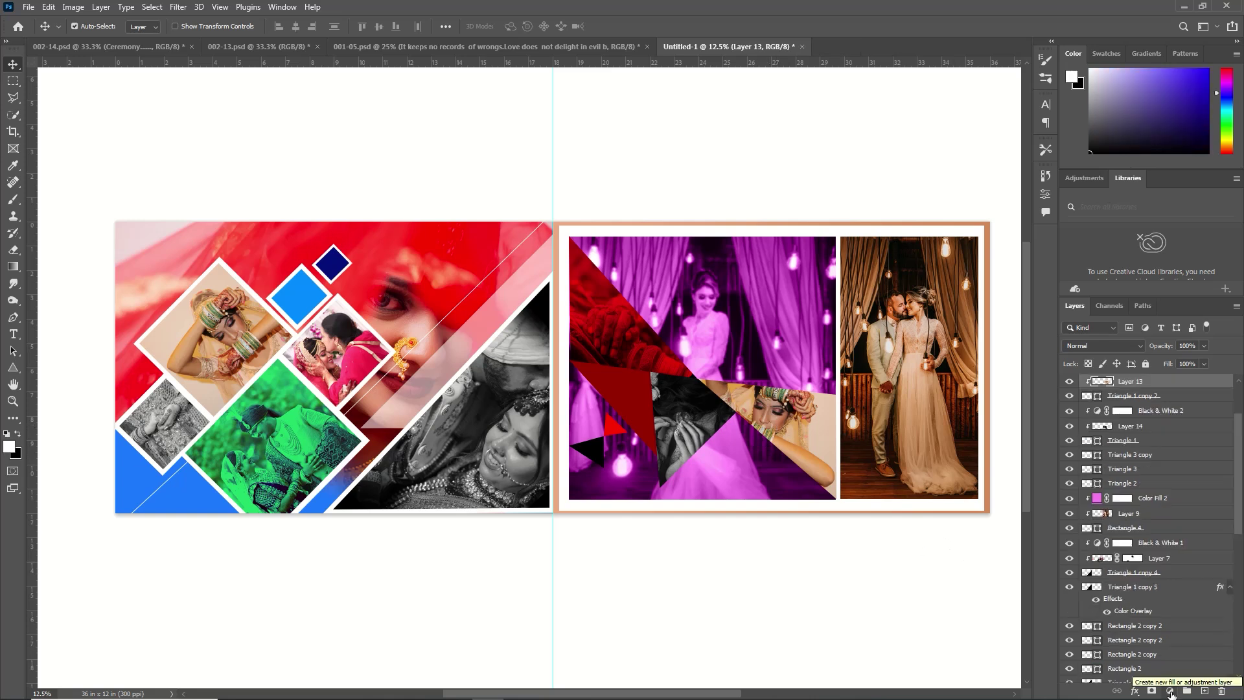
click(1171, 692)
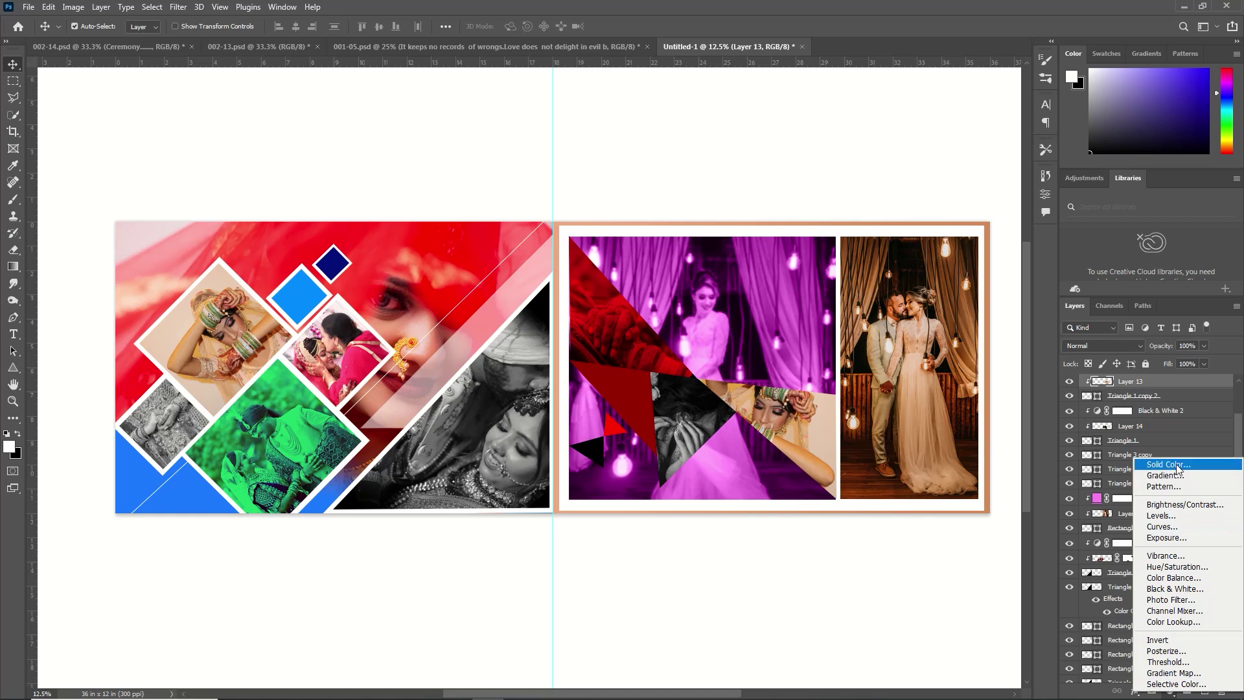
click(1177, 464)
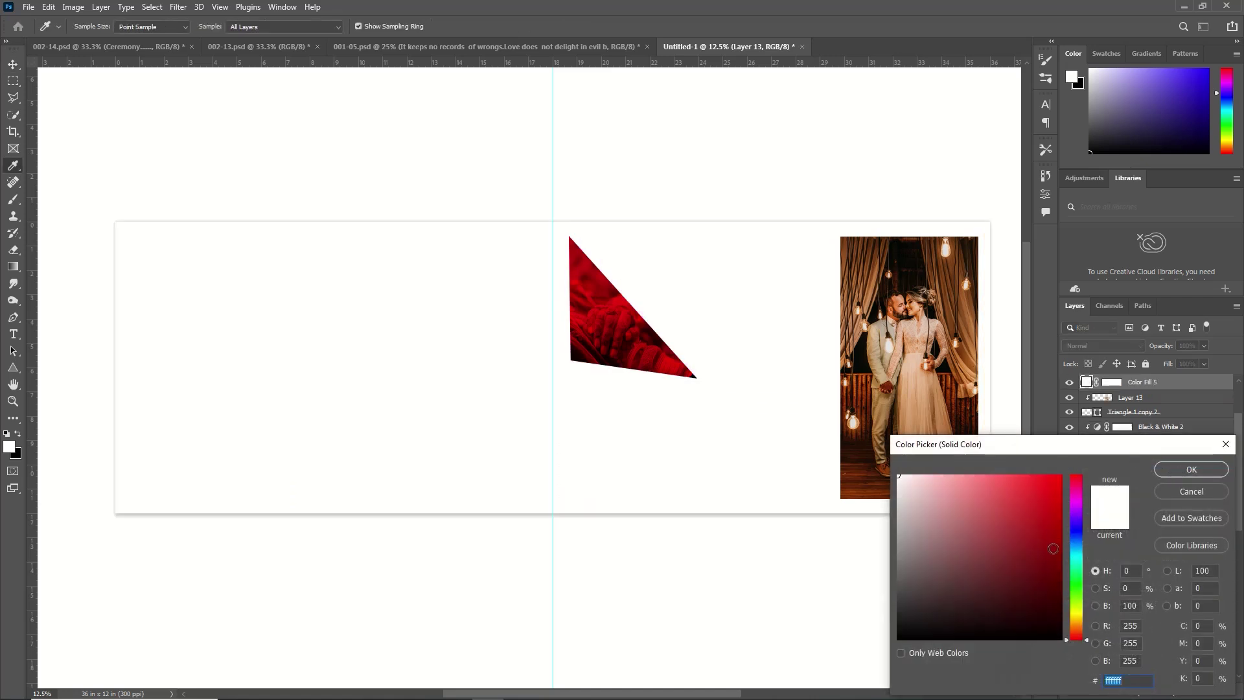
click(1076, 543)
click(1038, 491)
click(1178, 472)
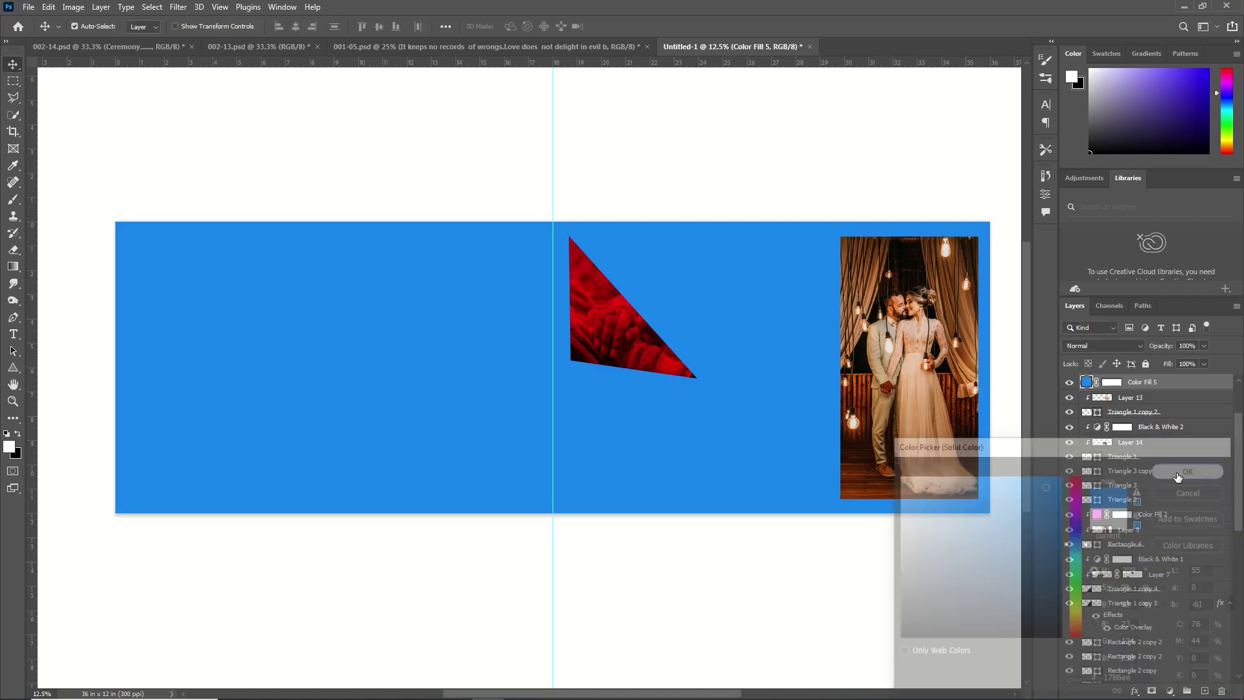
Clip the blue fill to the bride photo's triangle and set its blend mode to Color.
right_click(1184, 384)
click(1185, 379)
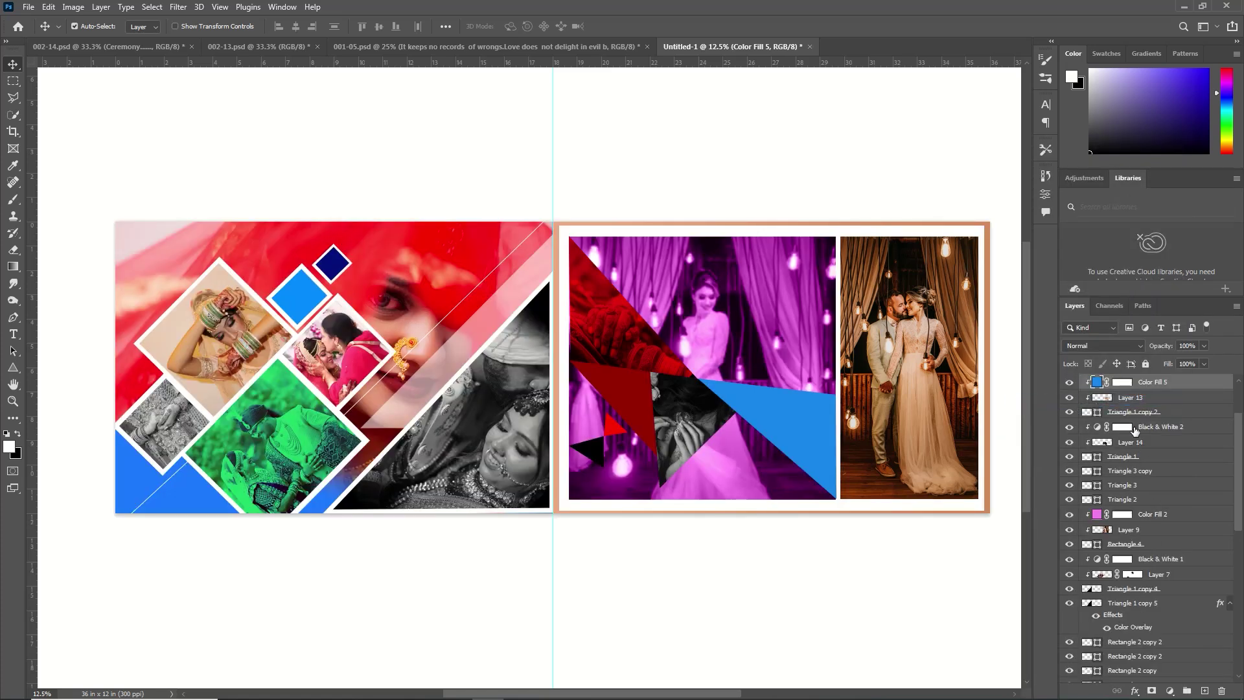
click(1131, 346)
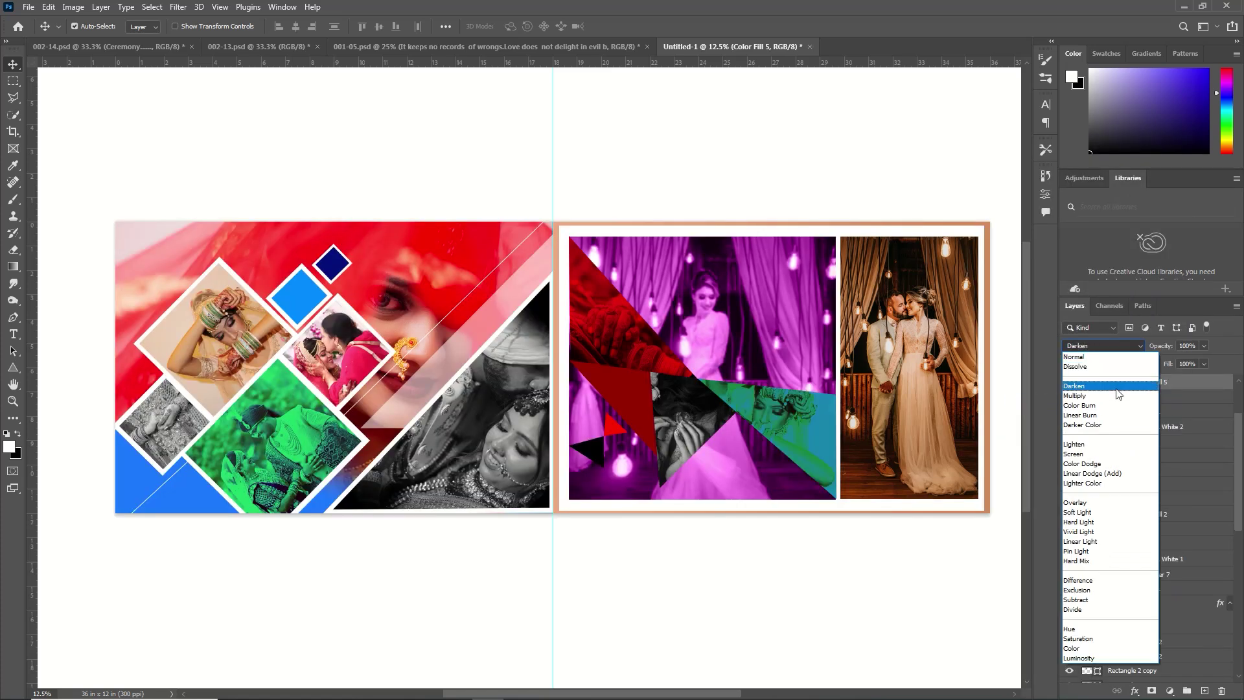
click(1092, 649)
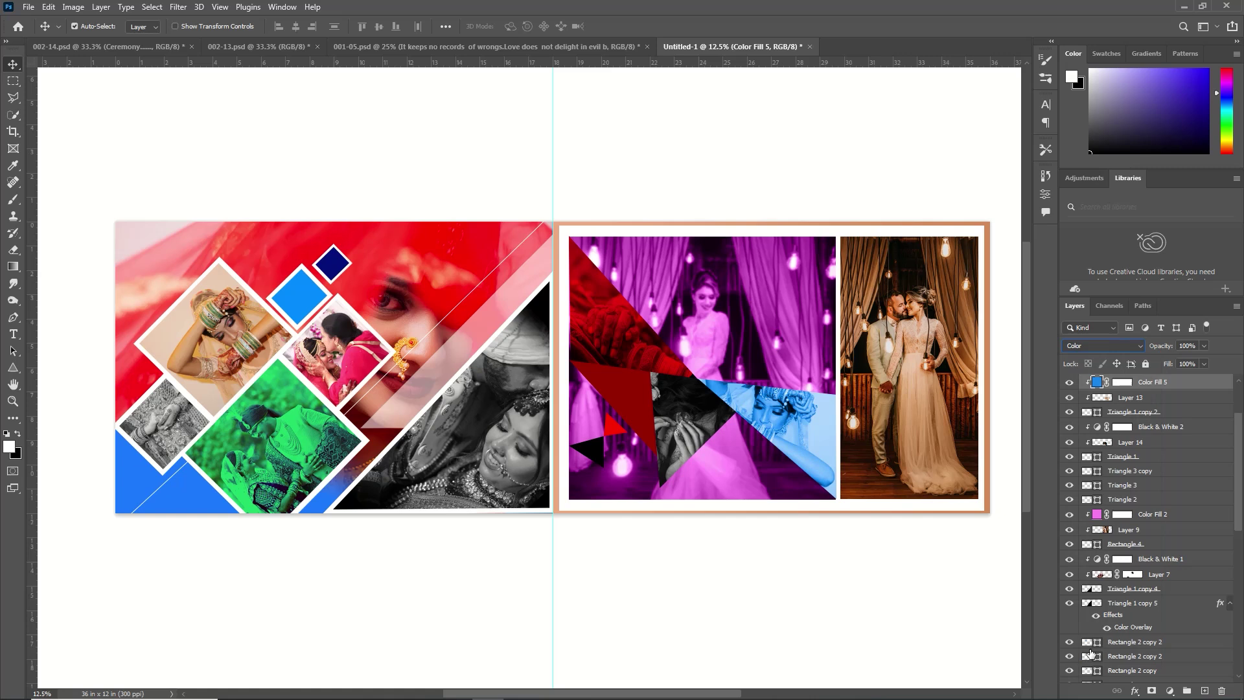
Copy the "It keeps no records of wrongs" text layer from 001-05.psd into the Untitled-1 album spread.
click(546, 46)
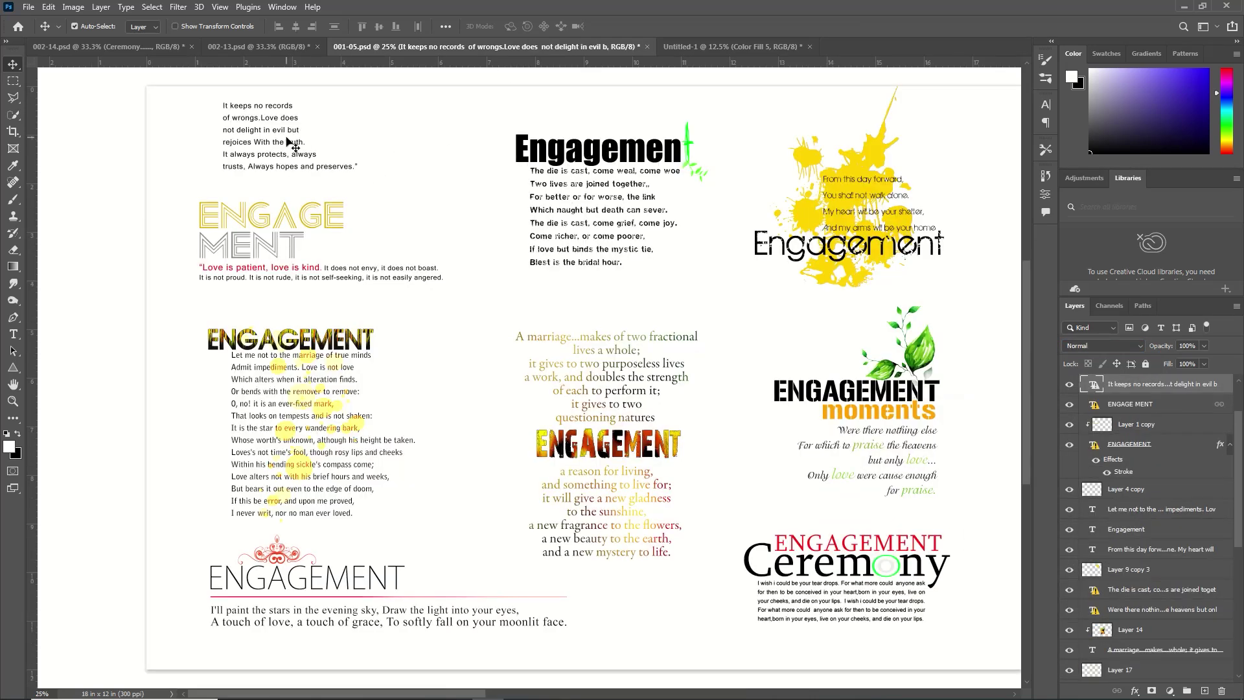
click(712, 51)
drag(712, 52, 1102, 404)
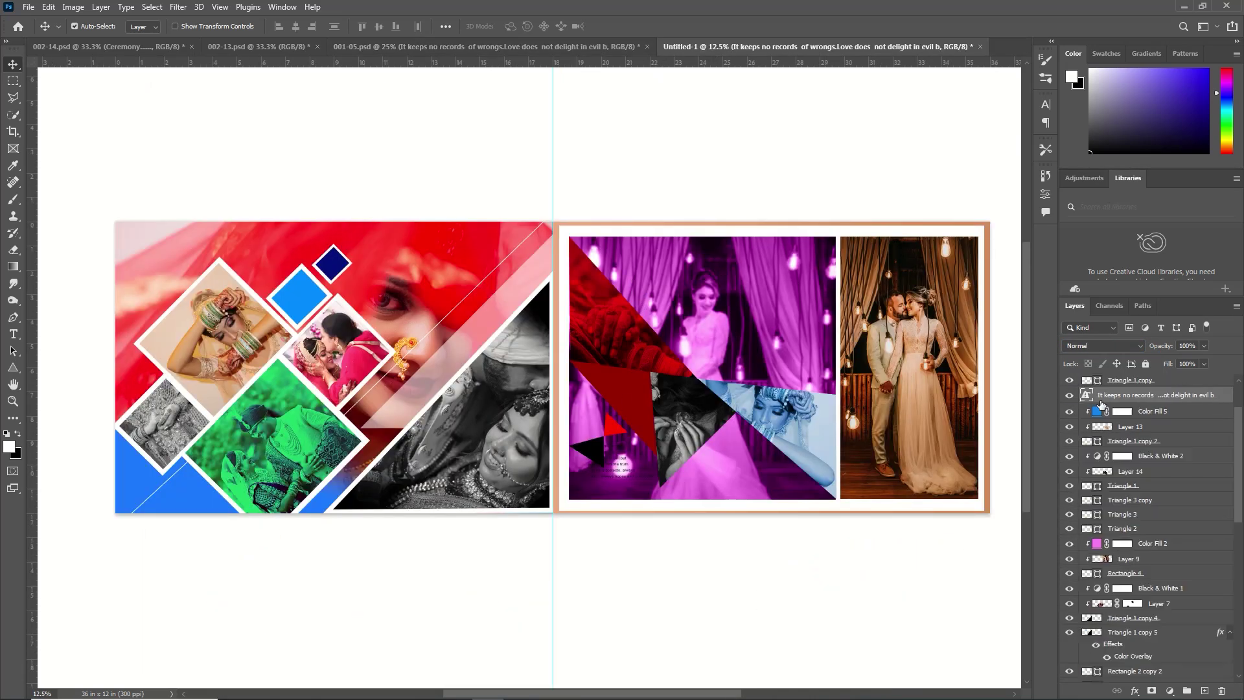
Apply a white Color Overlay in Screen mode at 100% opacity to the quote text.
double_click(1195, 400)
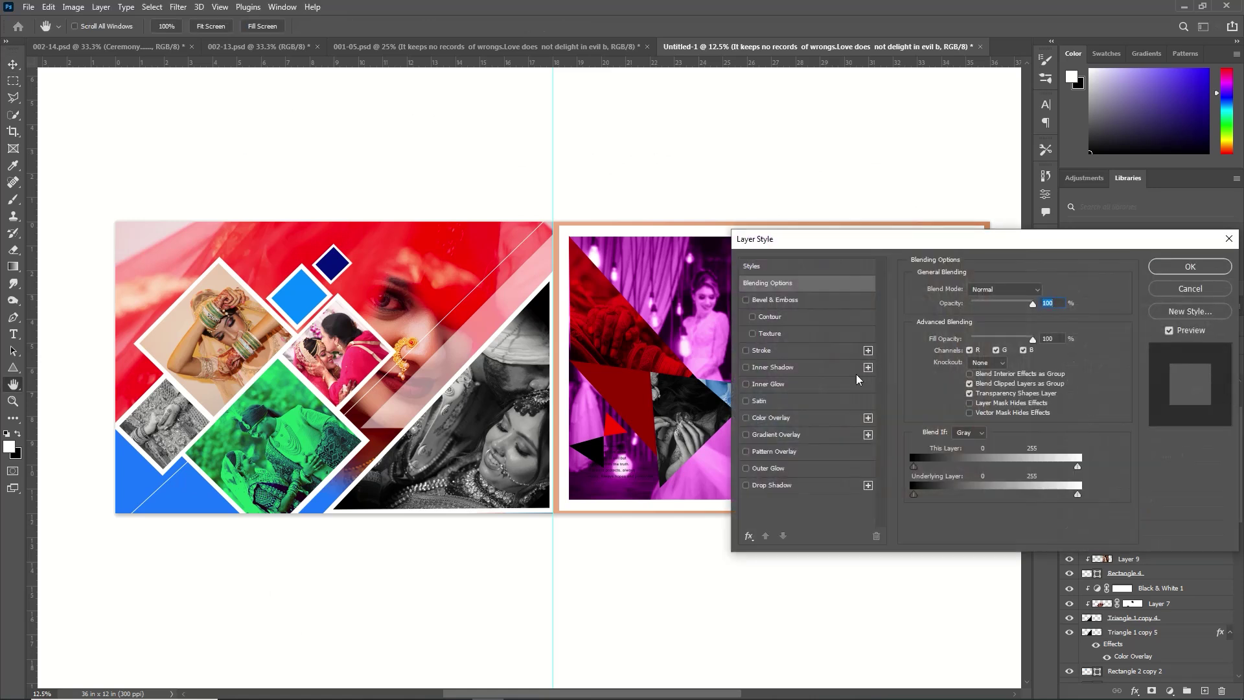
click(784, 417)
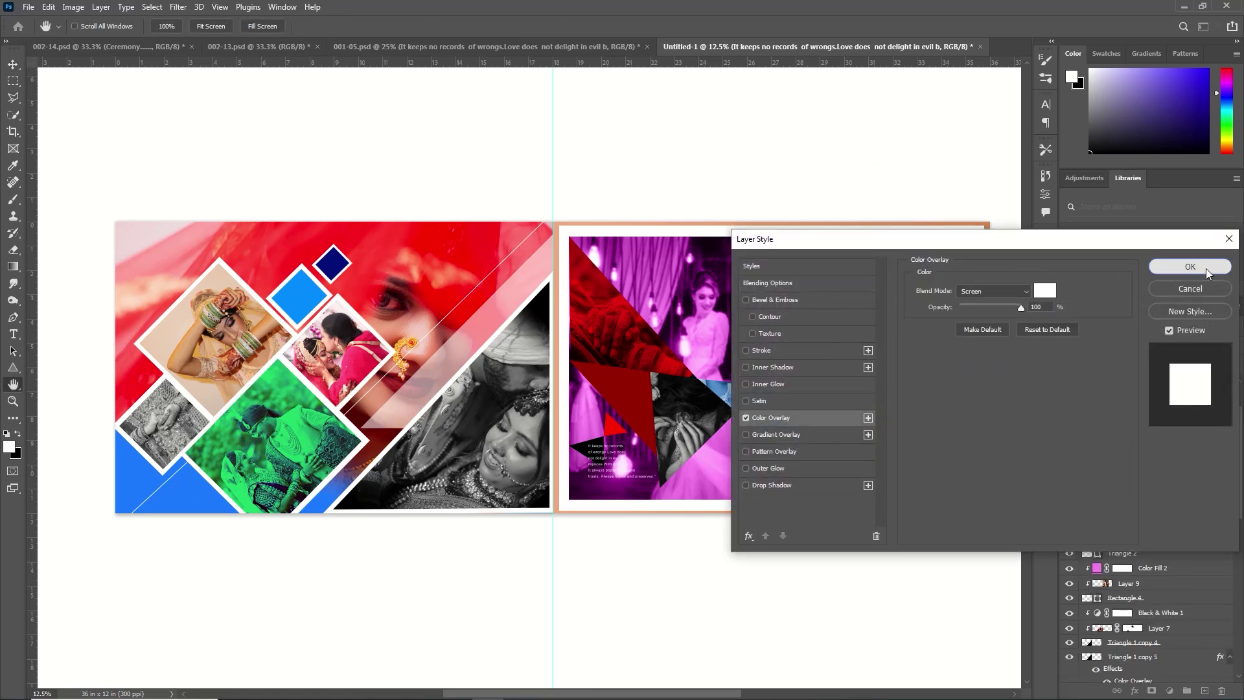
click(1189, 268)
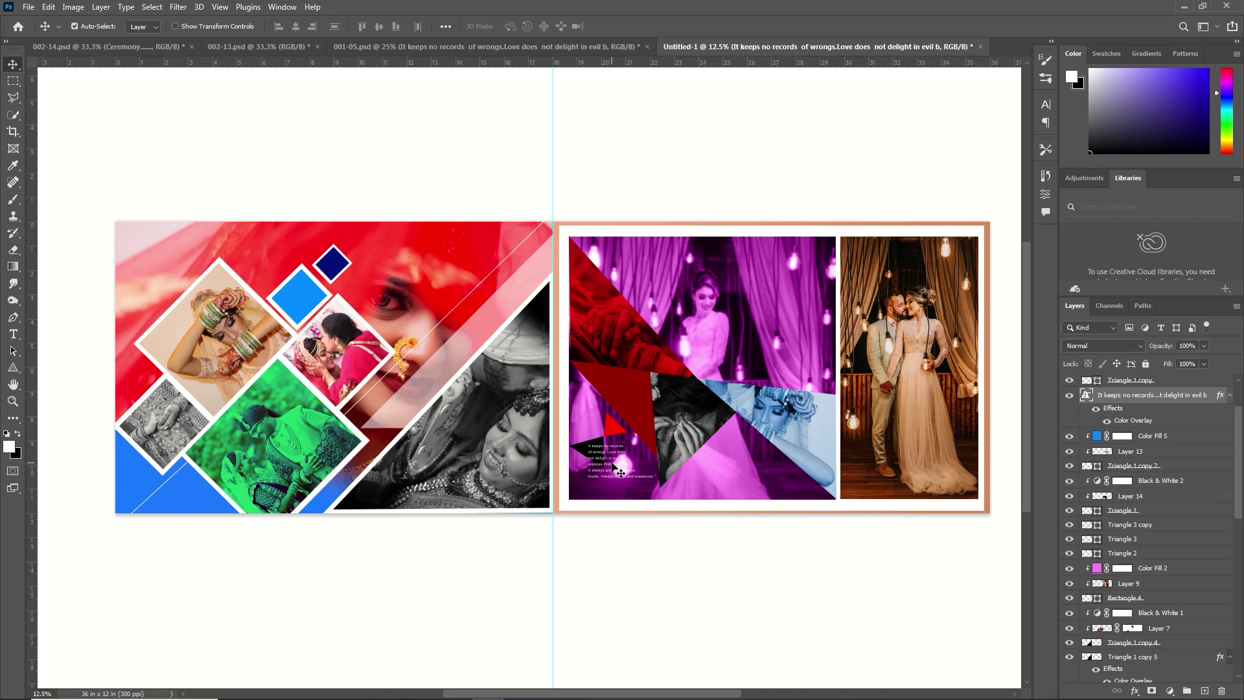
Enlarge the quote text using its existing pixel data and place it on the large photo below the blue triangle.
key(ctrl+t)
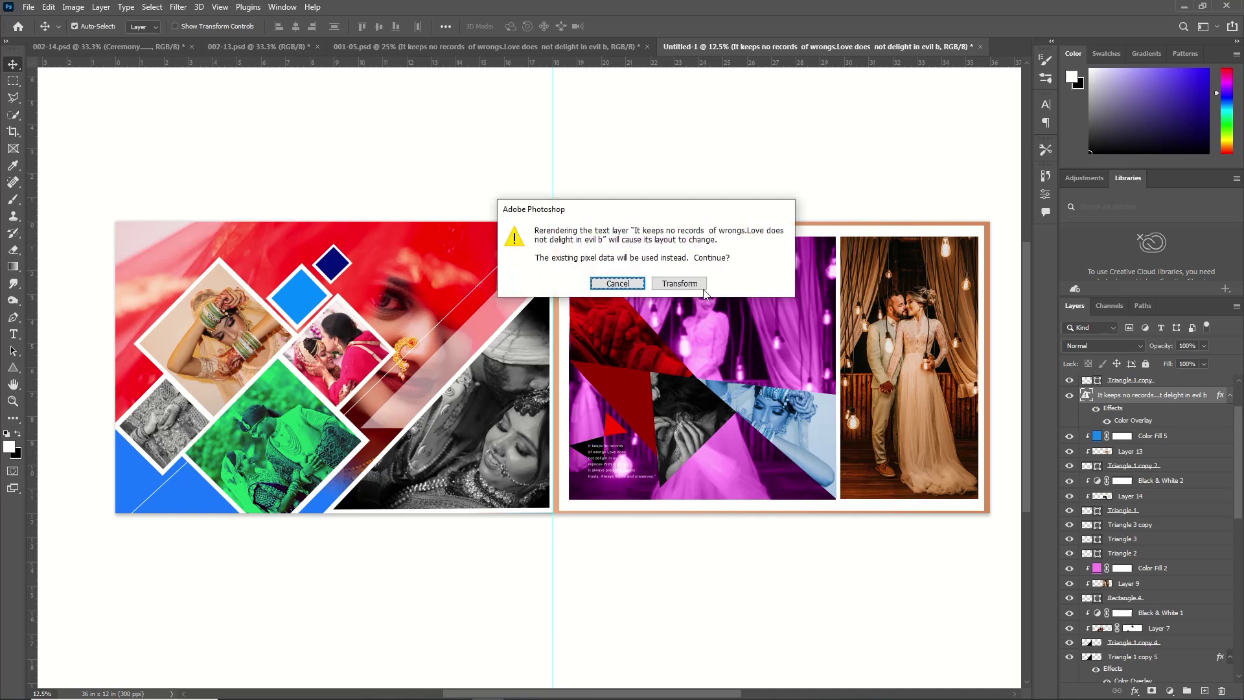
click(679, 283)
drag(624, 468, 760, 468)
key(Return)
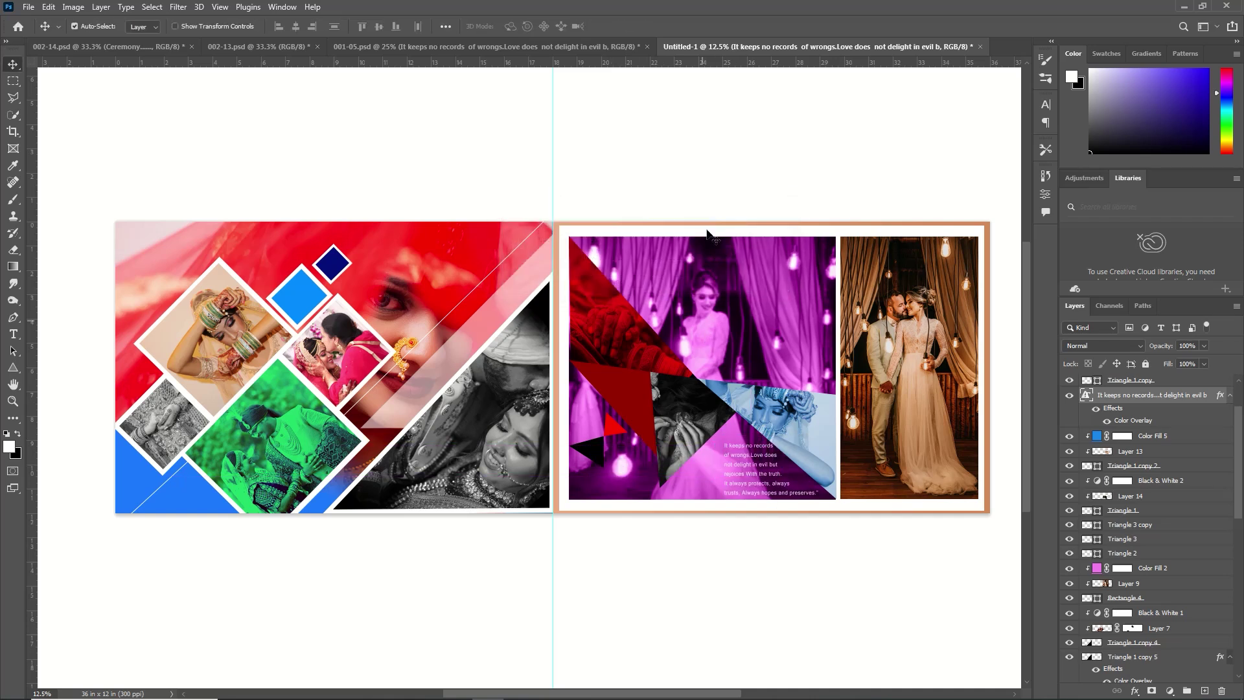
Copy the Ma Mera title with its subtitle and decorations from 002-13.psd into the Untitled-1 spread, rotated onto the dark red triangle.
click(610, 45)
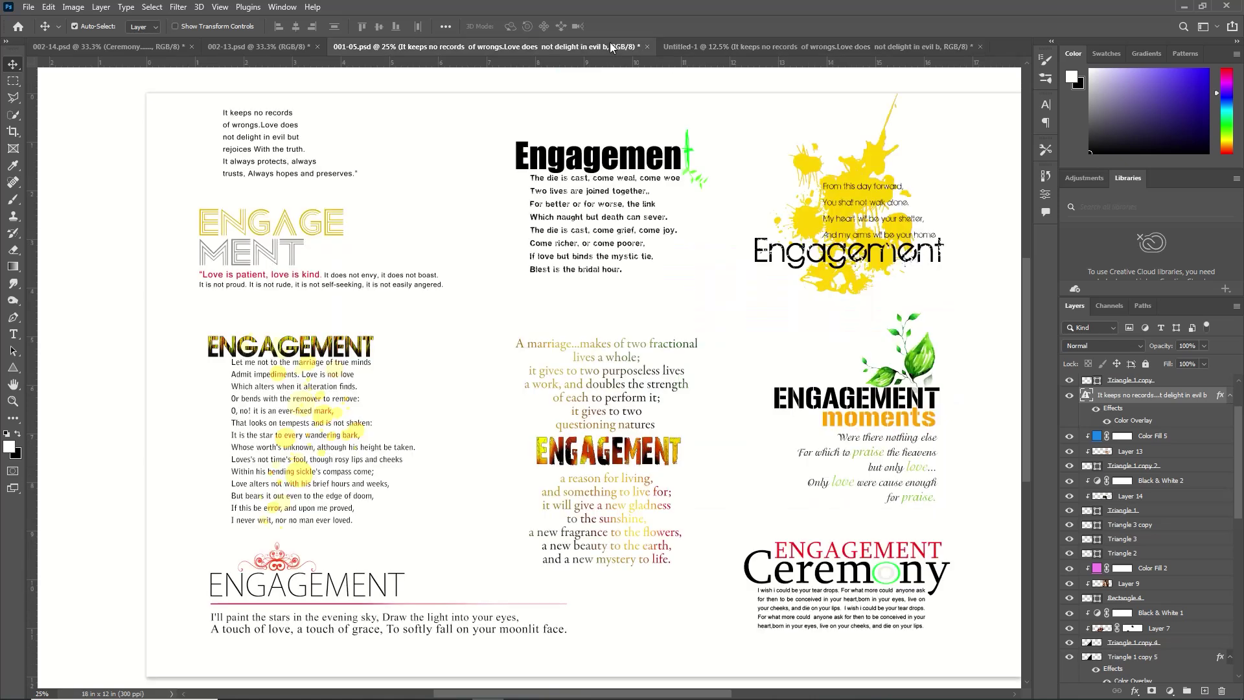
click(304, 47)
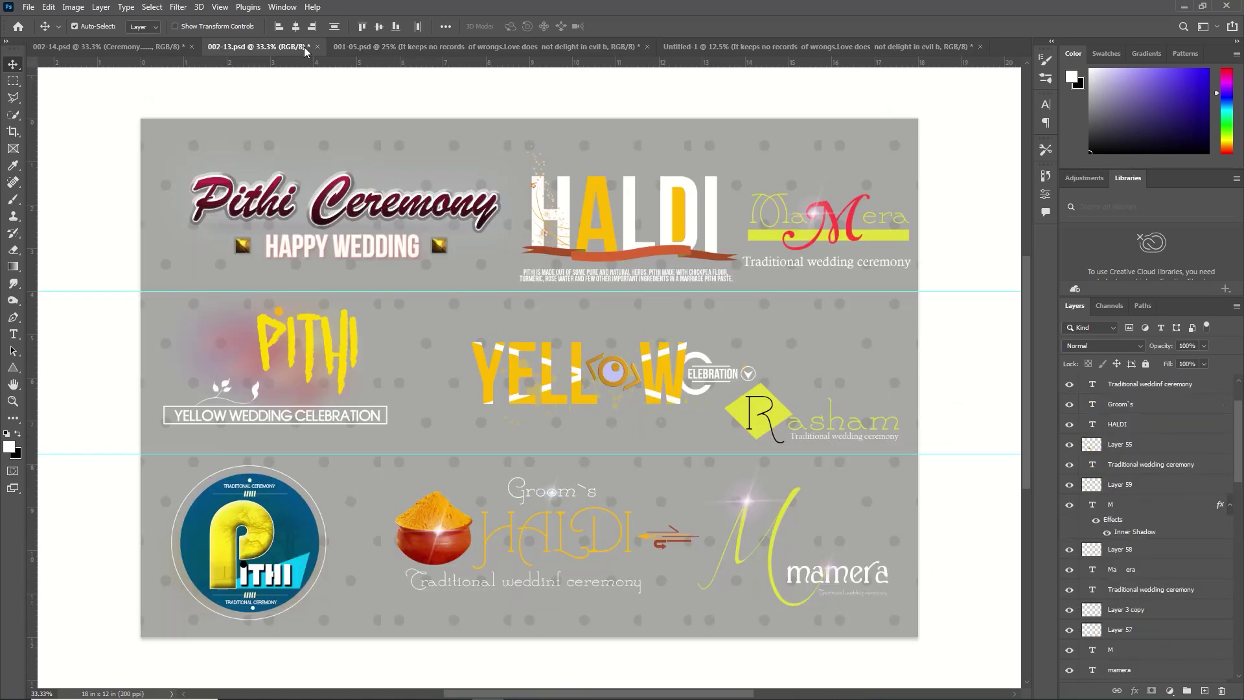
drag(836, 228, 632, 220)
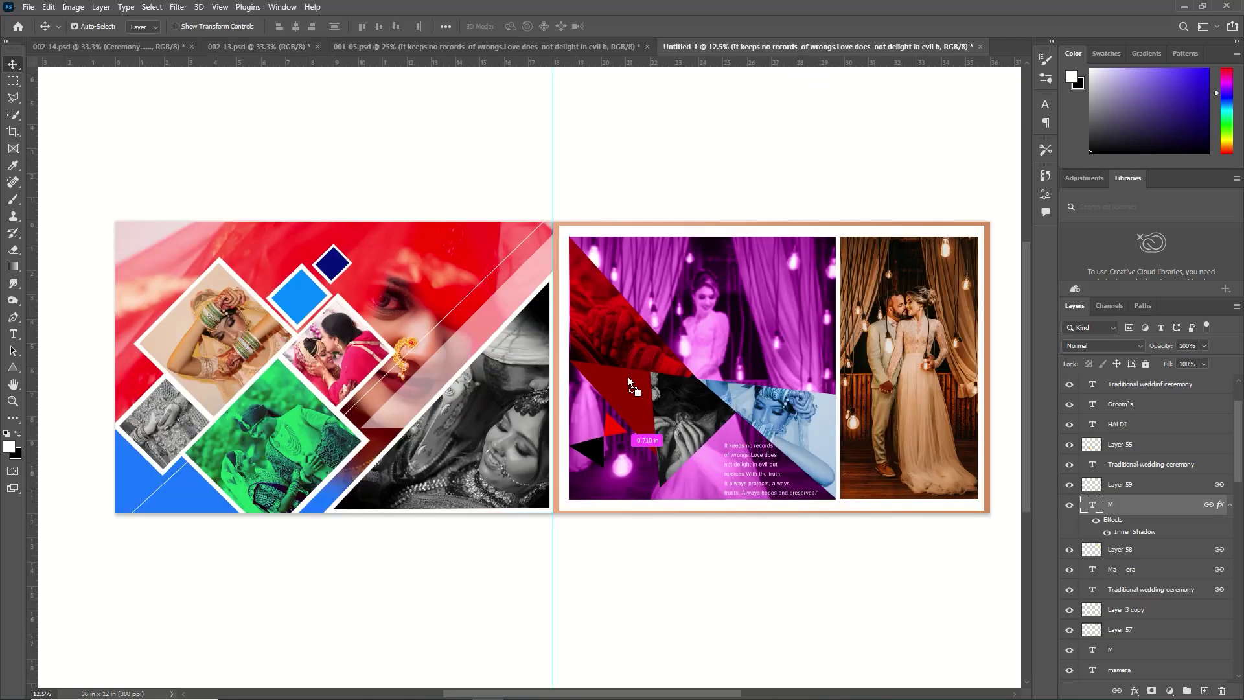
mouse_move(628, 376)
mouse_down()
mouse_move(673, 325)
mouse_move(796, 264)
mouse_move(794, 301)
mouse_move(807, 285)
mouse_move(633, 392)
mouse_move(663, 392)
mouse_move(631, 376)
mouse_up()
key(ctrl+t)
key(Return)
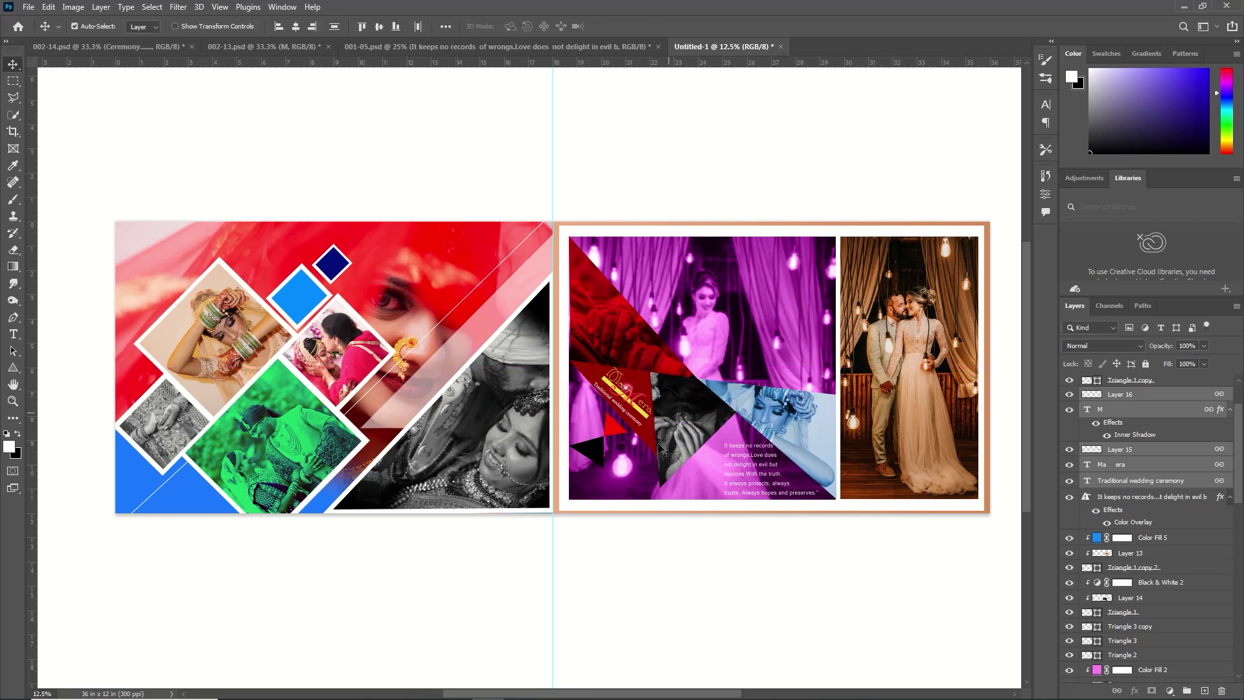
Rotate the Ma Mera title slightly further clockwise so it runs parallel to the dark red triangle's slanted edge.
key(ctrl+plus)
key(ctrl+plus)
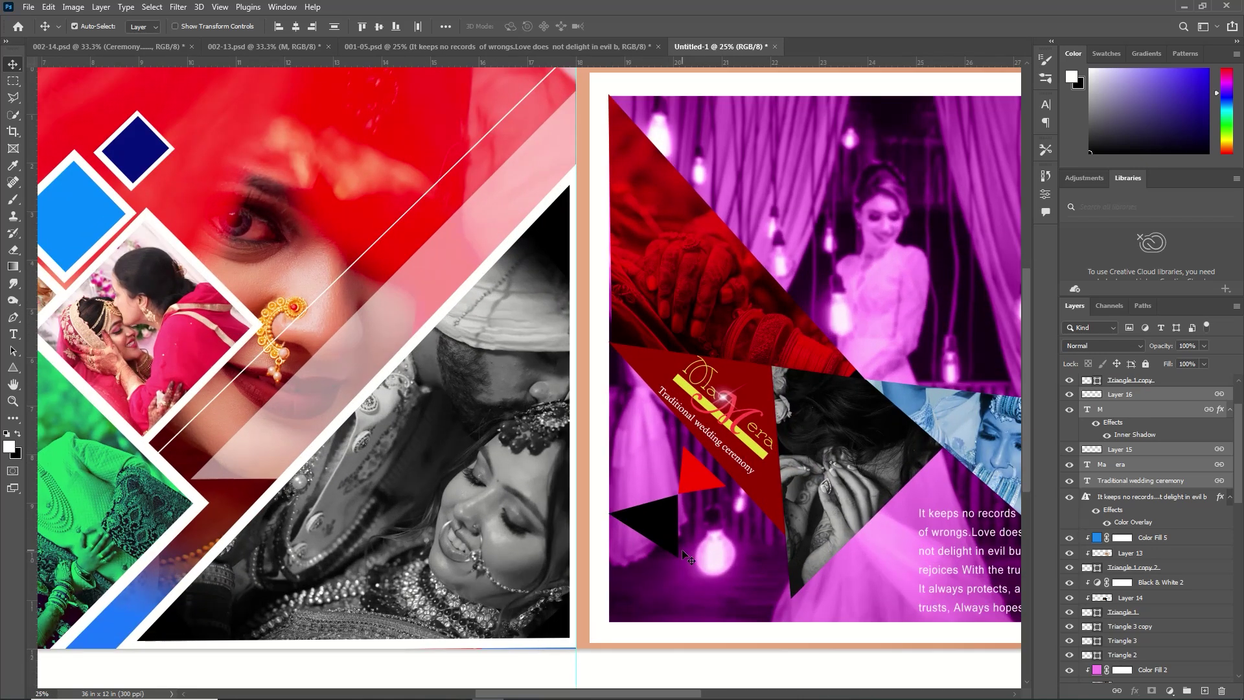
key(ctrl+t)
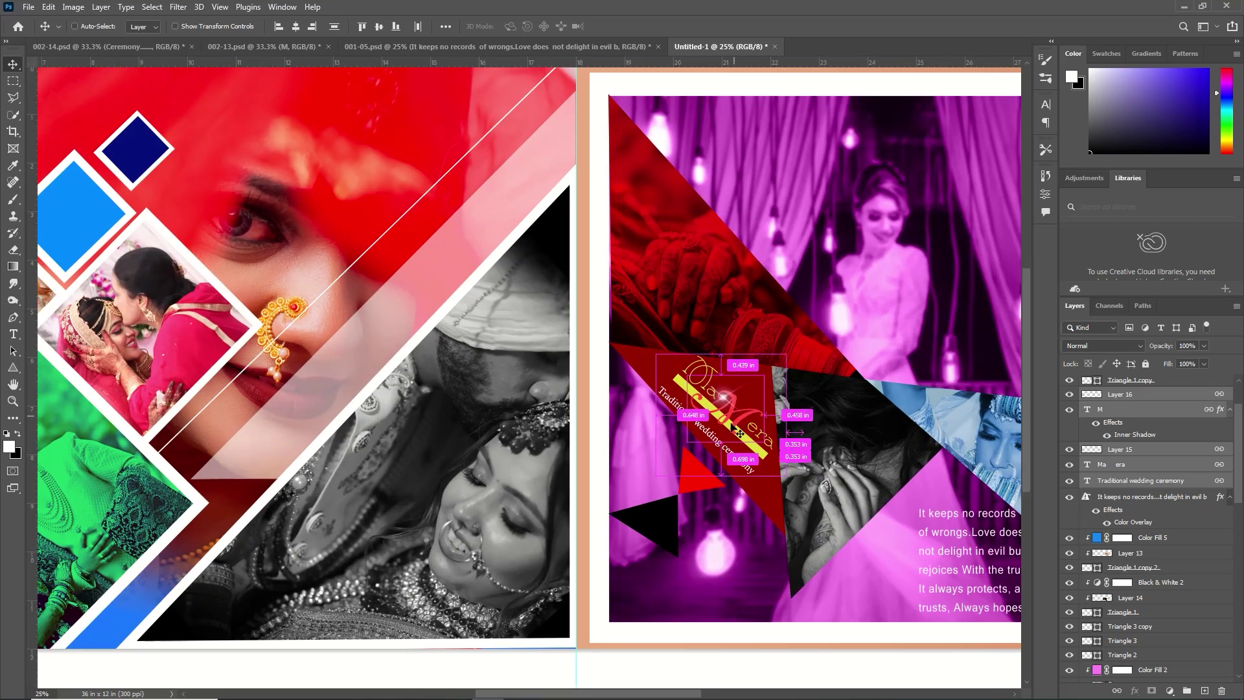
drag(810, 475, 816, 502)
click(643, 28)
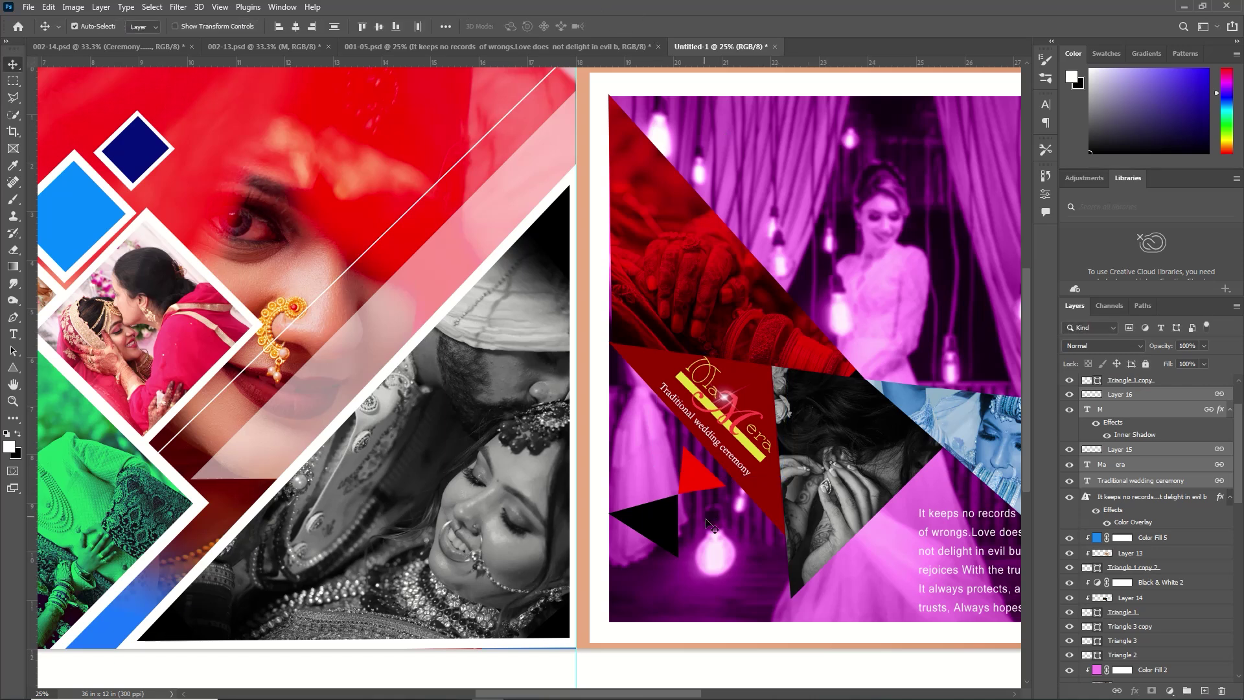
key(ctrl)
key(ctrl+minus)
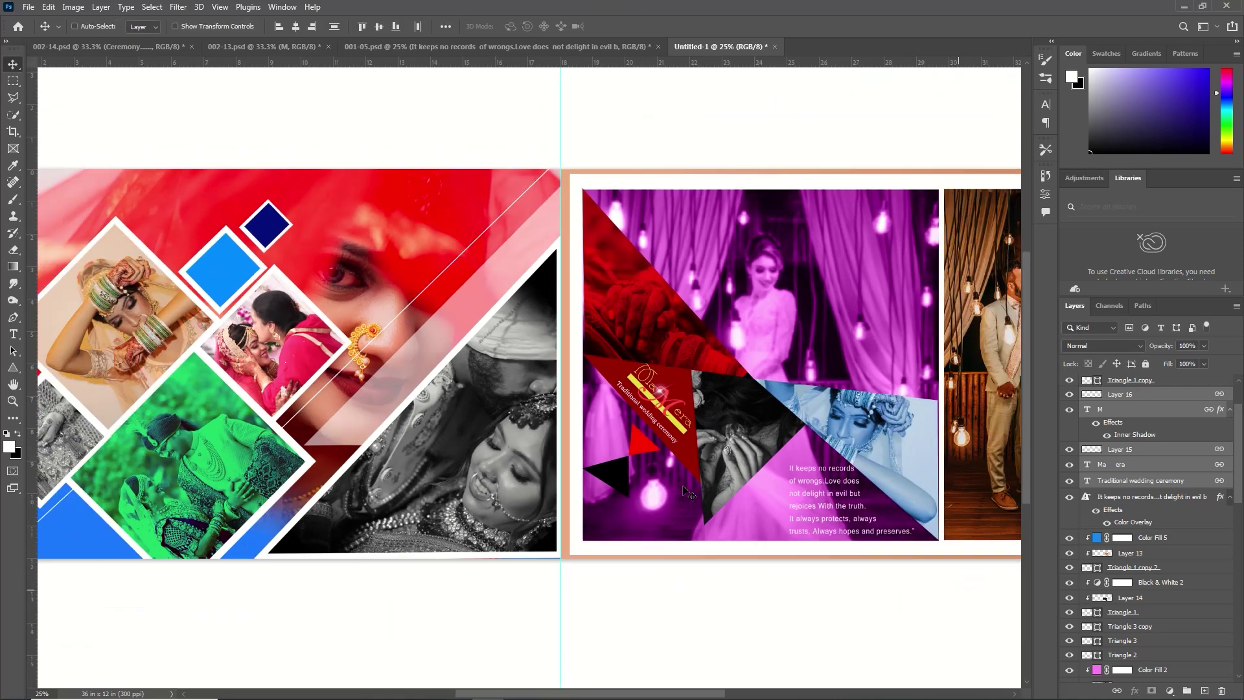
Copy the framed YELLOW WEDDING CELEBRATION title with its ornament from 002-13.psd to the top of the purple bride photo.
click(296, 47)
drag(243, 450, 700, 47)
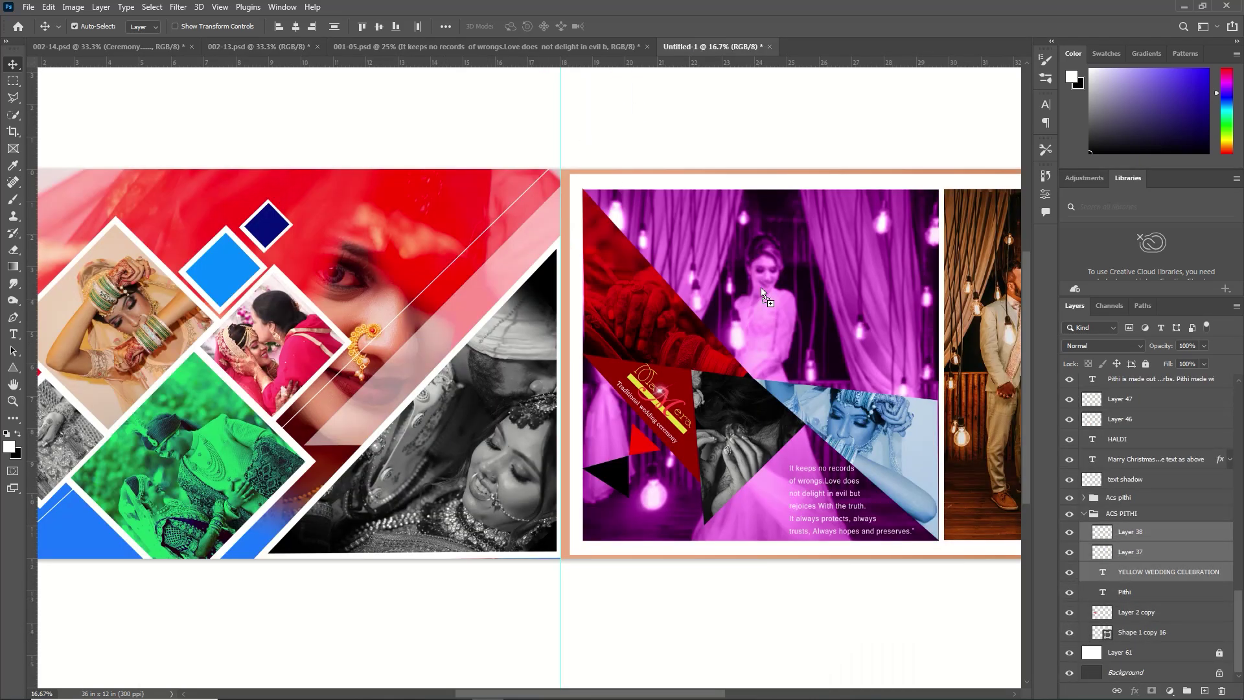
drag(828, 220, 832, 215)
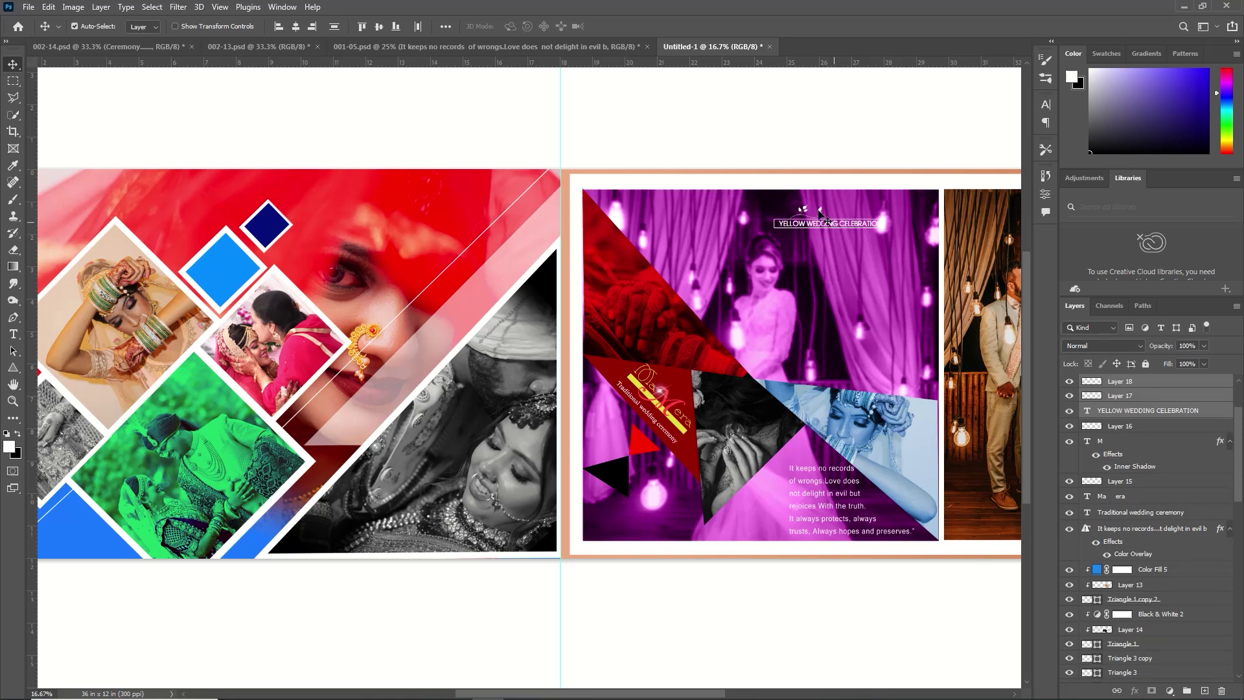
drag(605, 696, 555, 696)
Copy the white Ceremony...... text from 002-14.psd into the spread, enlarge it and place it above the upper diamond photo.
click(150, 49)
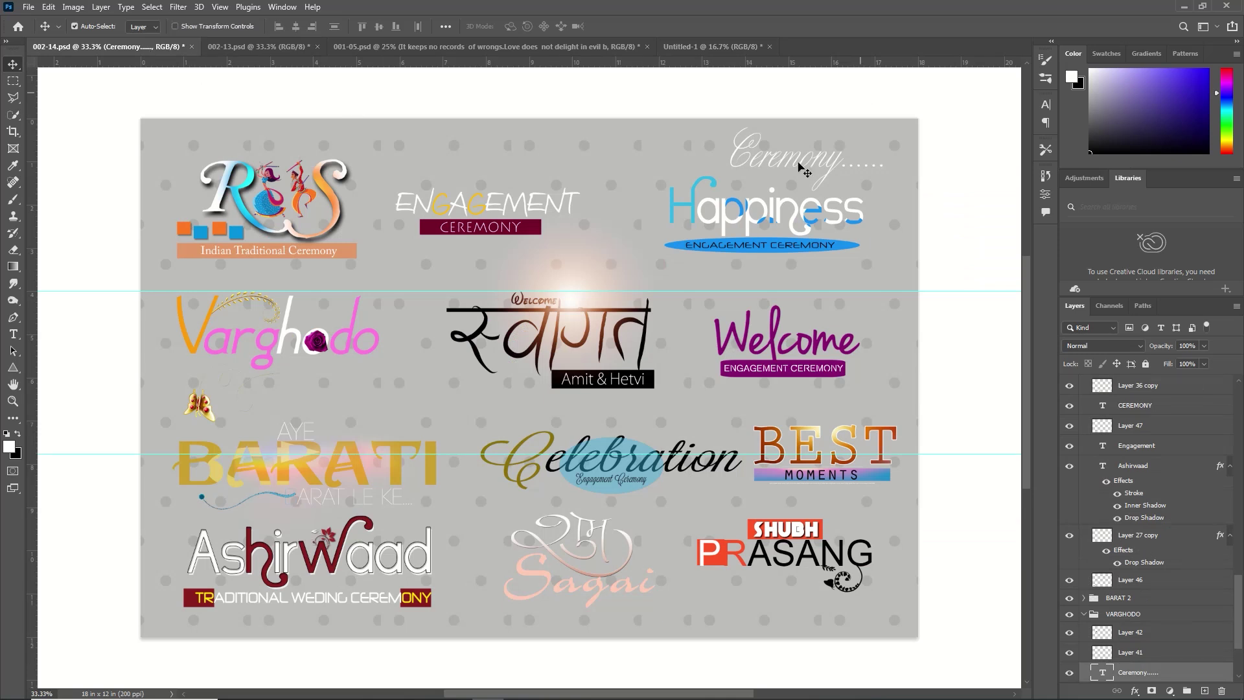
drag(799, 170, 745, 146)
drag(138, 224, 80, 199)
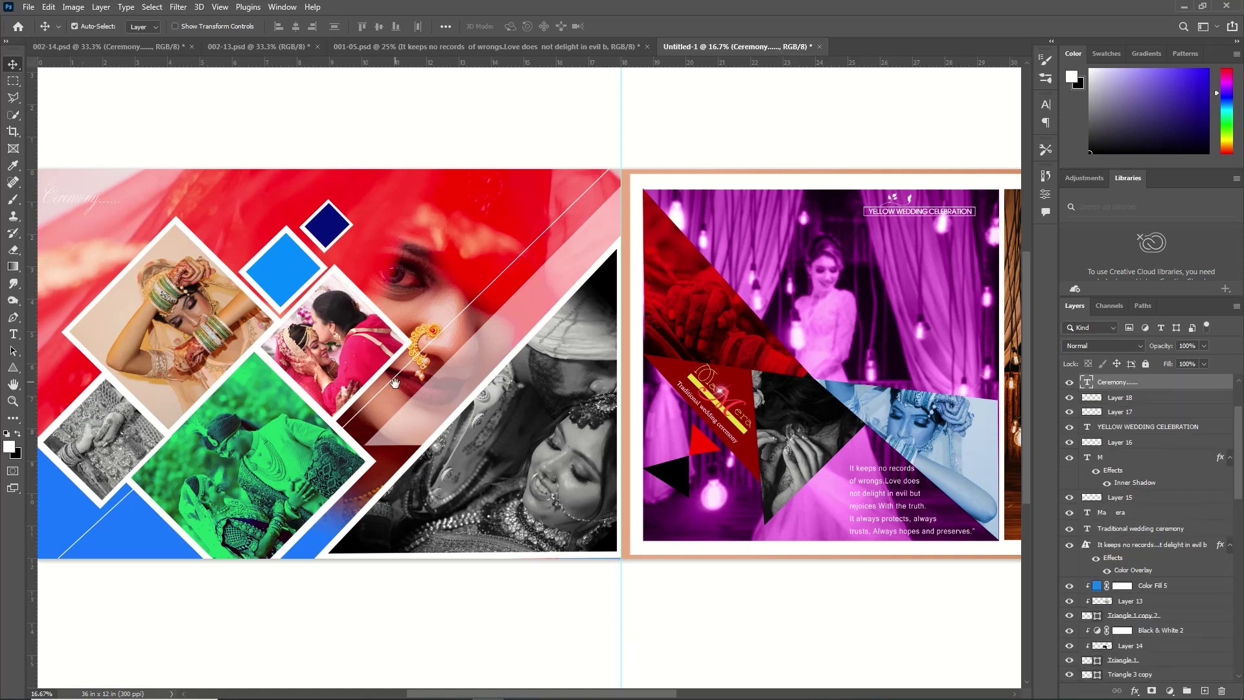
drag(394, 383, 651, 394)
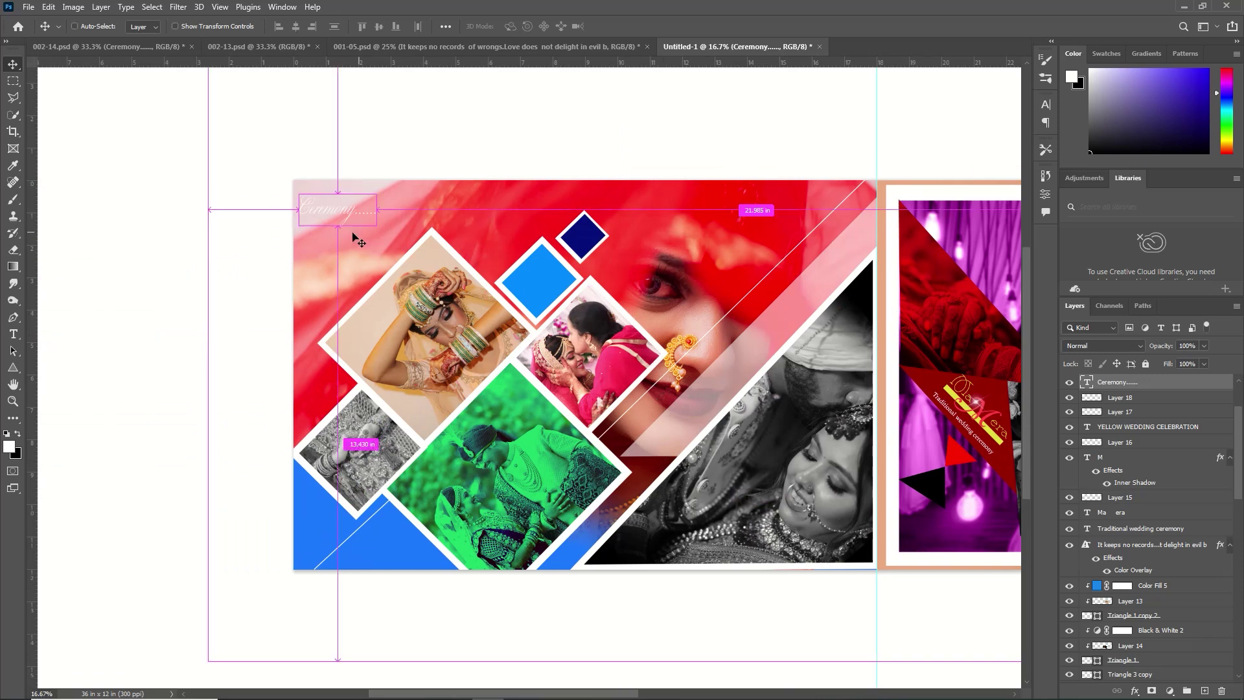
key(ctrl+t)
drag(345, 211, 603, 104)
key(Return)
Copy the ENGAGEMENT CEREMONY title from 002-14.psd into the spread and place it in the blue lower-left corner of the left page.
click(142, 48)
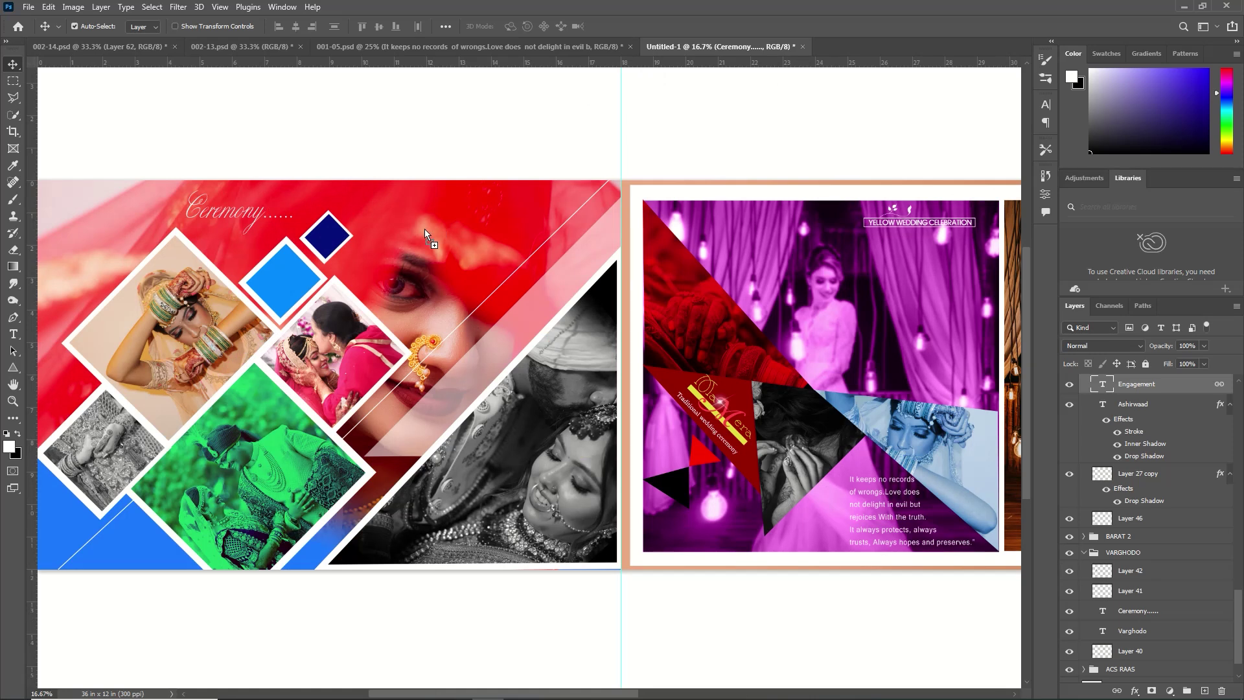
drag(425, 228, 425, 229)
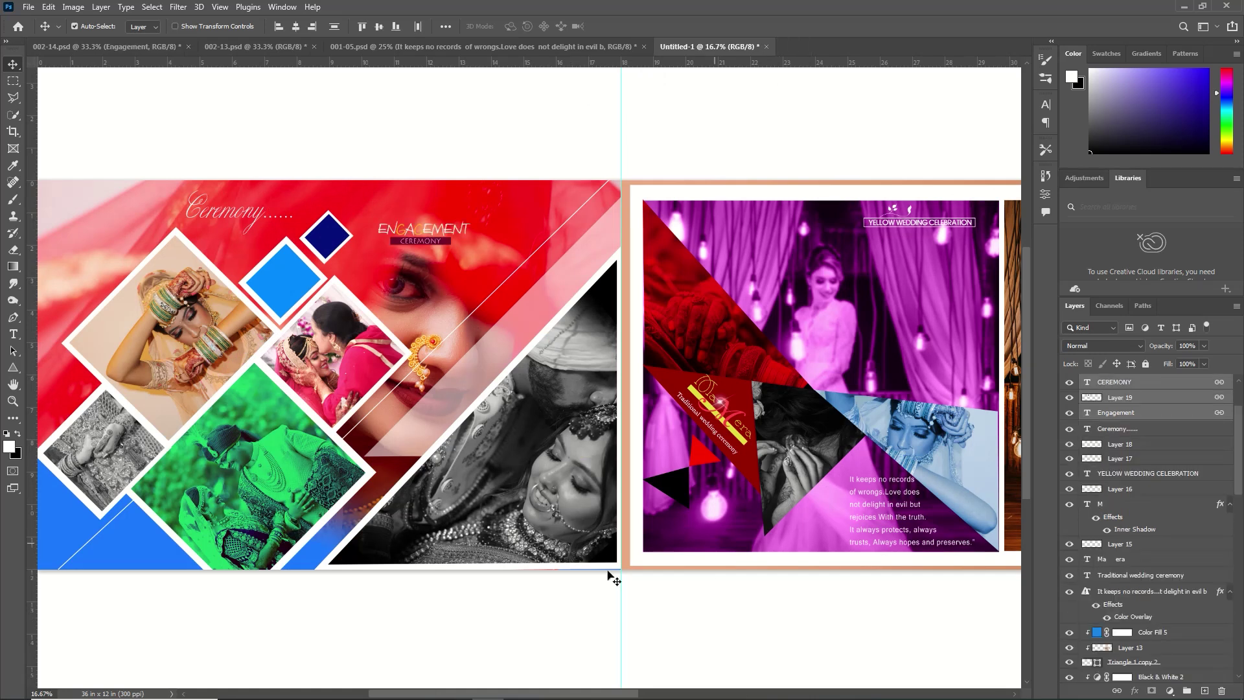
key(ctrl+minus)
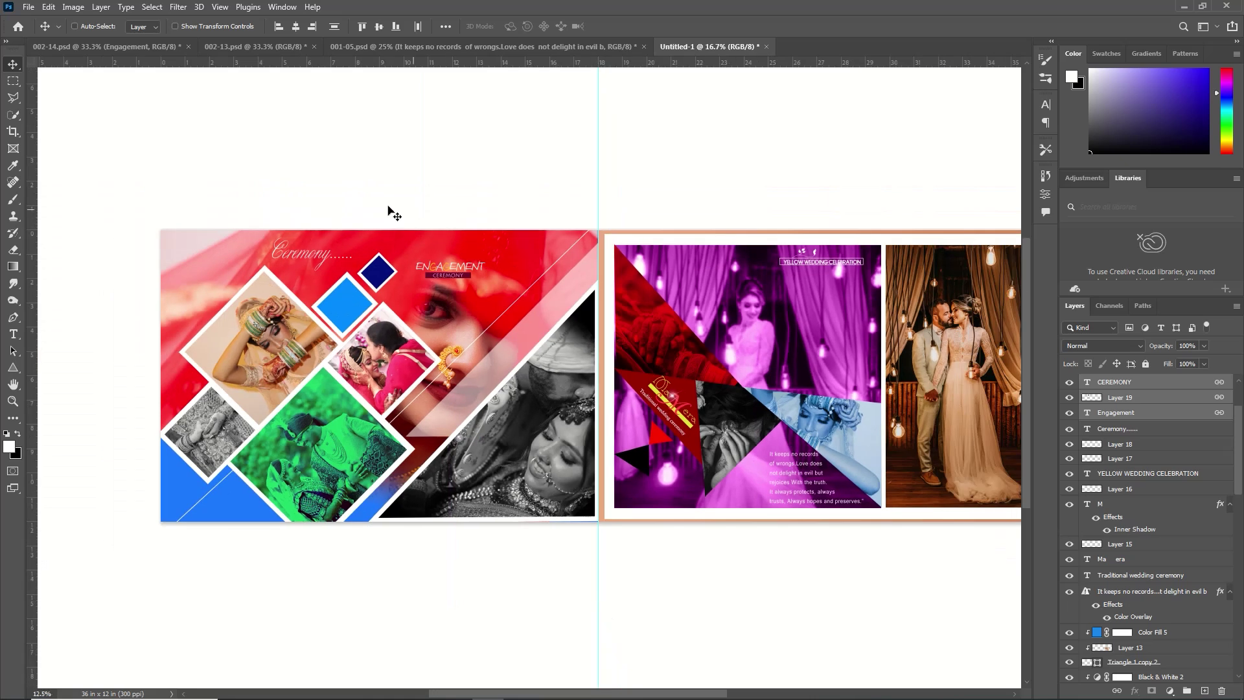
drag(473, 275, 254, 510)
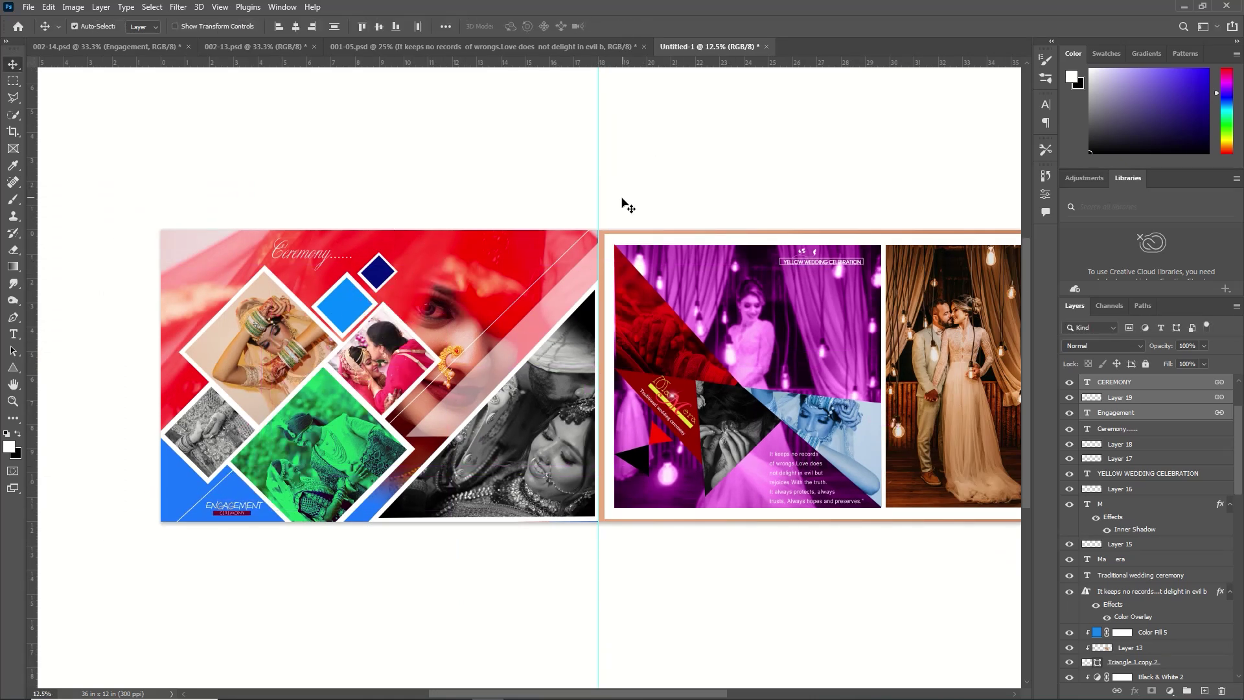
Copy the Celebration title from 002-14.psd to the left page's upper-left corner, and rotate the Ceremony...... text -46.82° onto the translucent diagonal strip.
click(121, 48)
drag(662, 488, 518, 332)
key(ctrl+t)
drag(572, 300, 537, 238)
drag(520, 318, 546, 295)
click(642, 26)
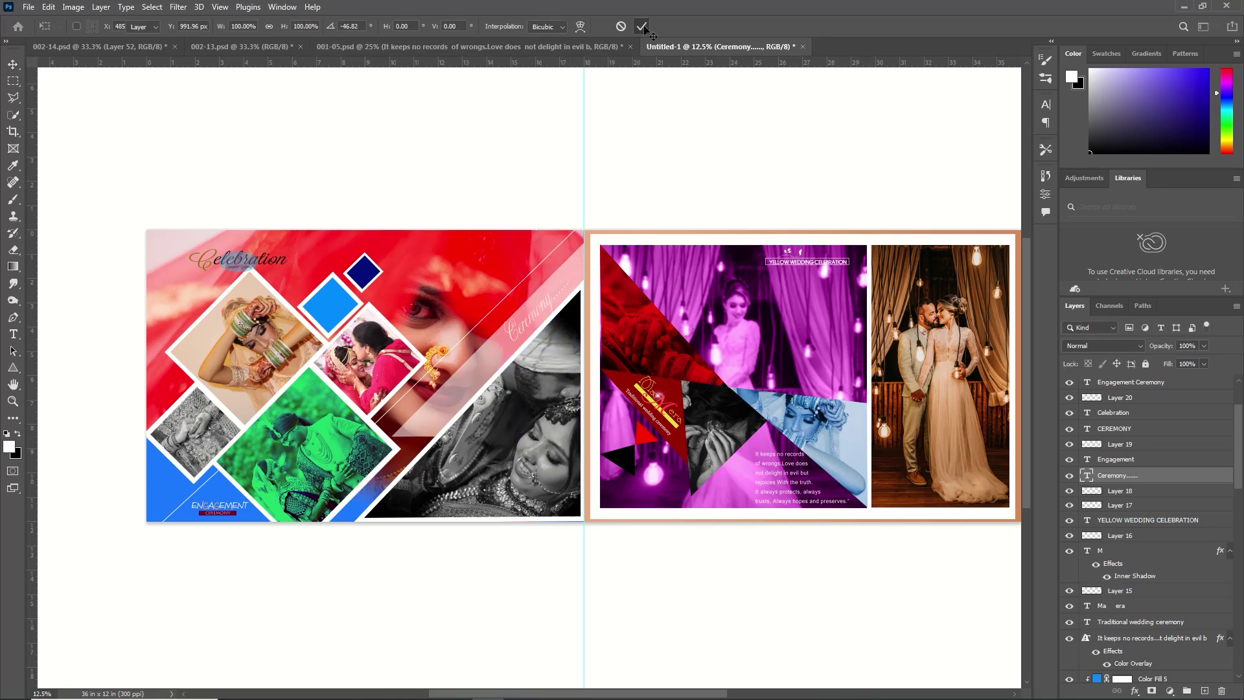
drag(254, 261, 222, 258)
scroll(537, 449, right, 1)
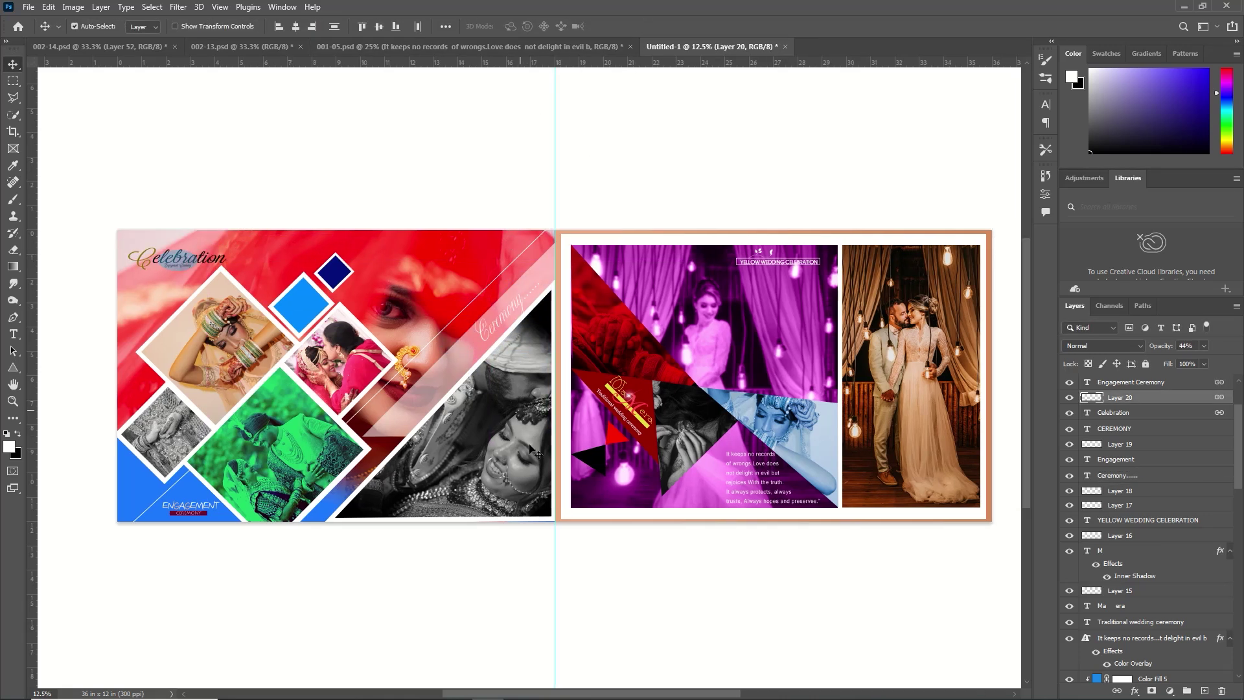
Examine both pages of the album spread at 25% zoom, including their titles and photo frames, and fit the whole spread in view.
drag(543, 582, 24, 687)
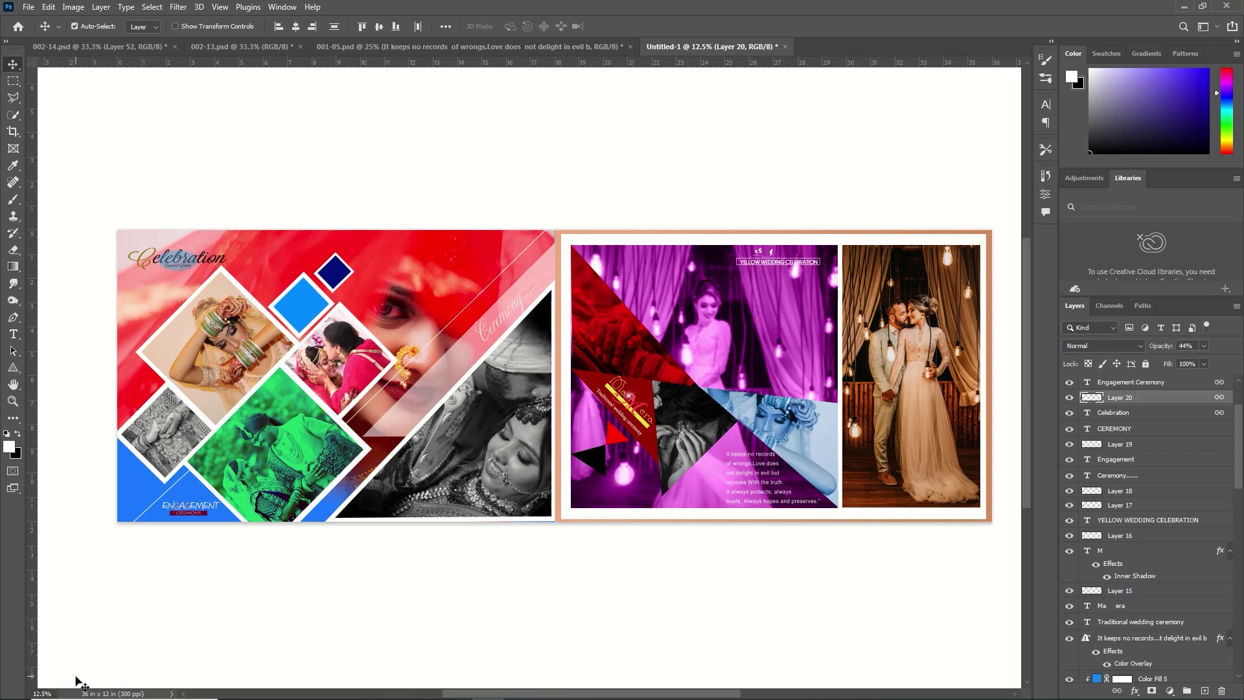
drag(501, 694, 247, 697)
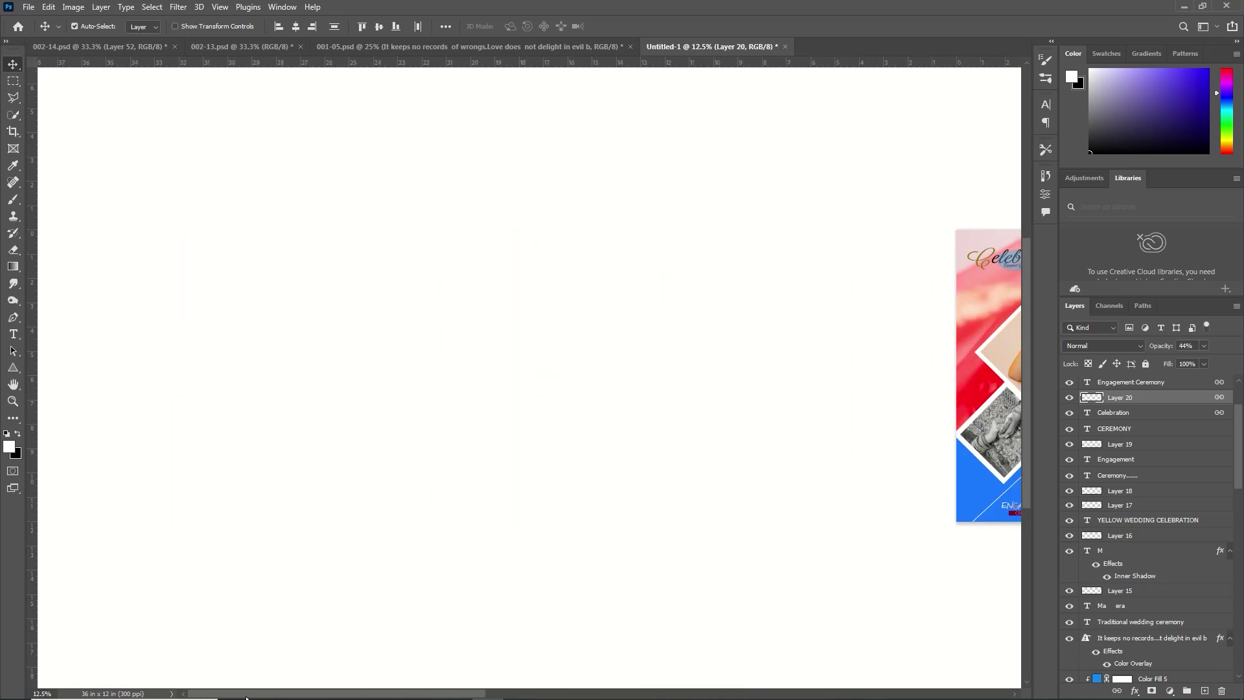
key(ctrl+plus)
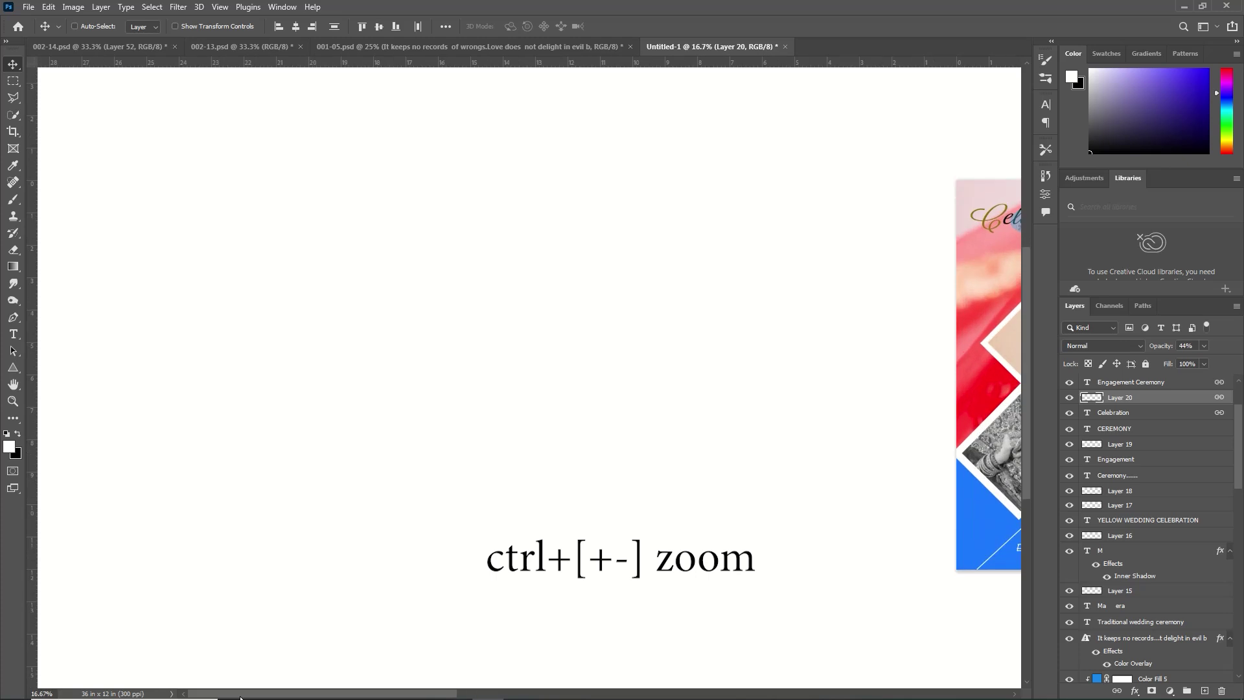
drag(356, 695, 533, 695)
mouse_move(528, 685)
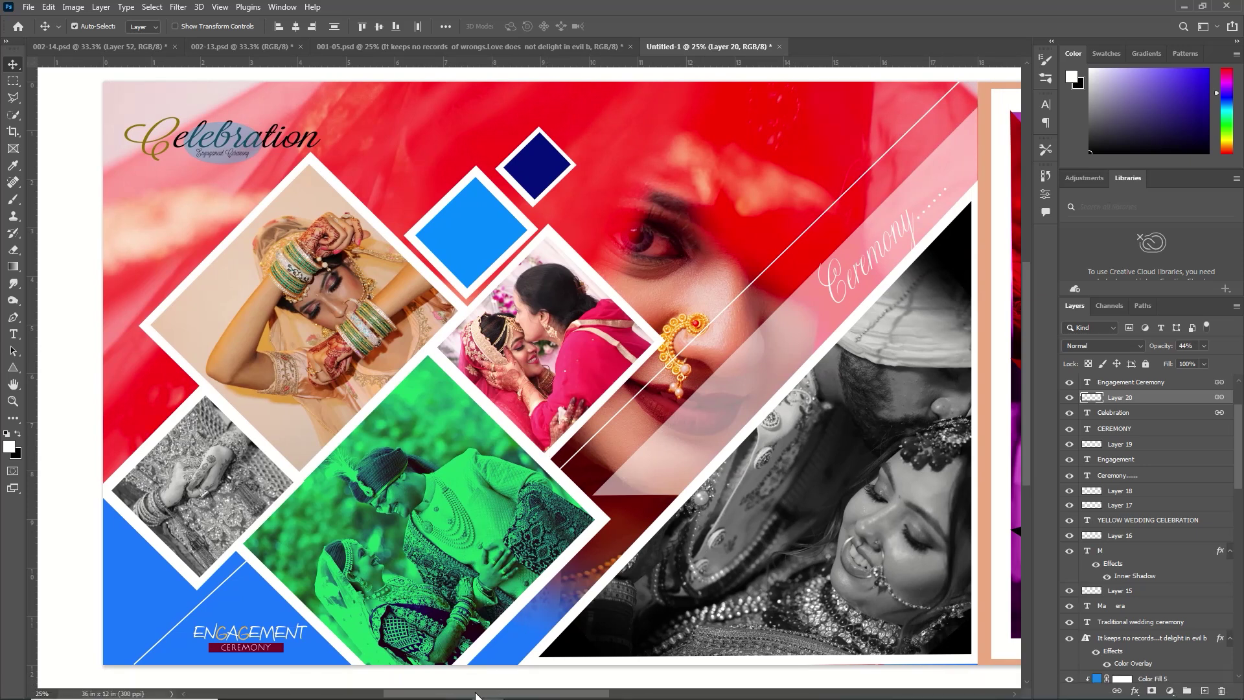
drag(476, 695, 670, 694)
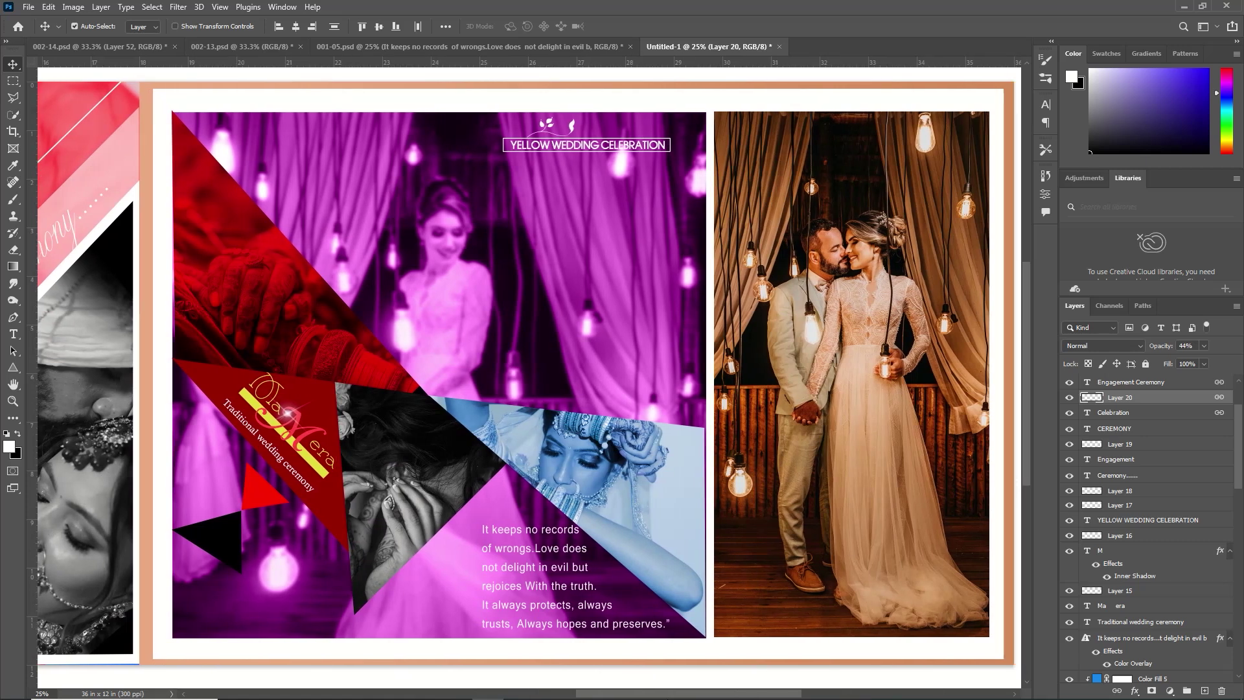
drag(670, 695, 476, 690)
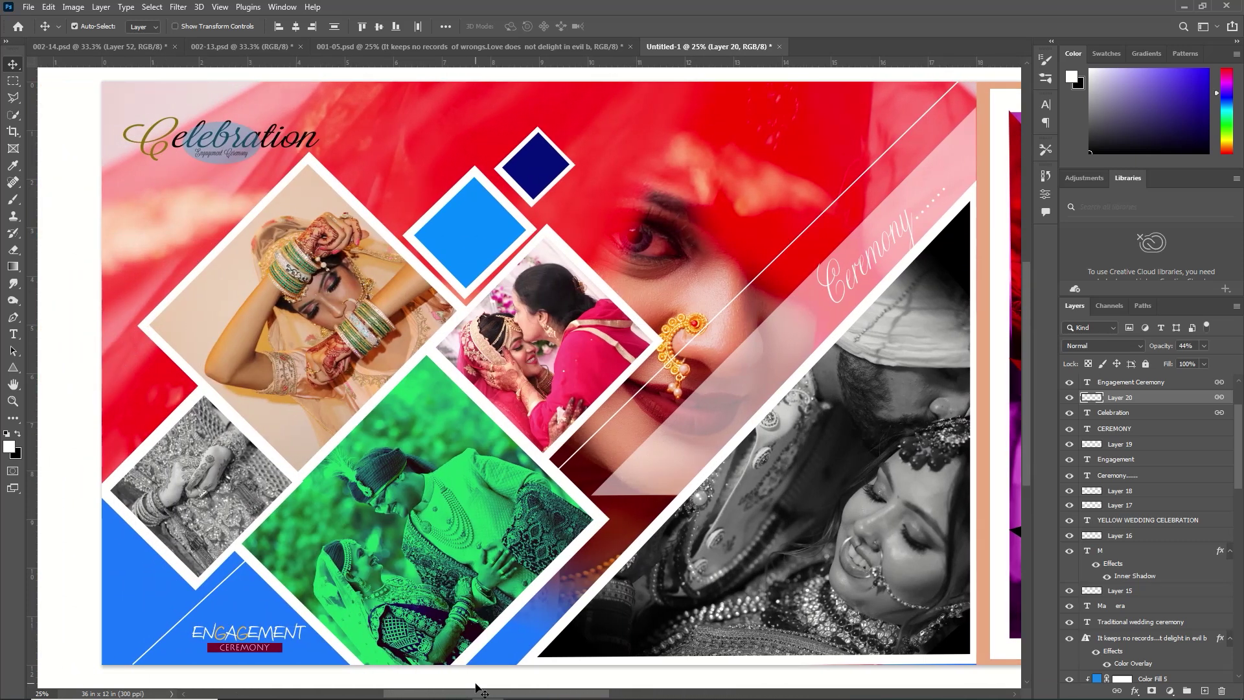
mouse_move(551, 698)
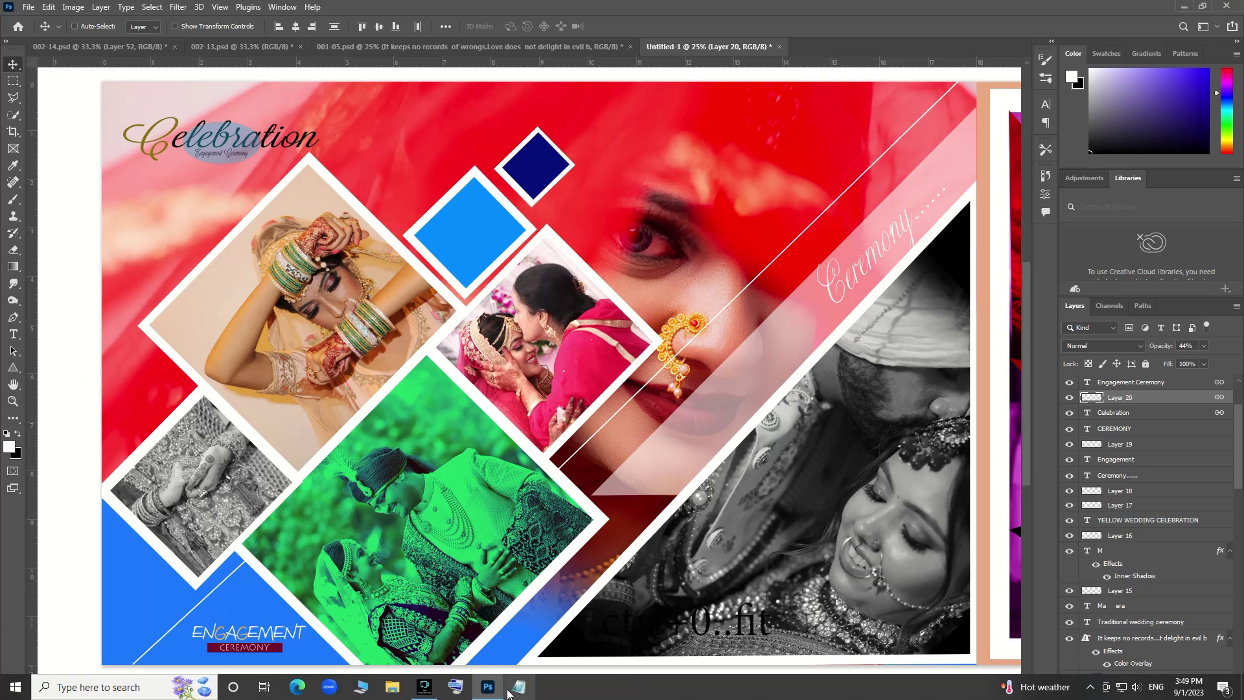
key(ctrl+0)
mouse_move(499, 689)
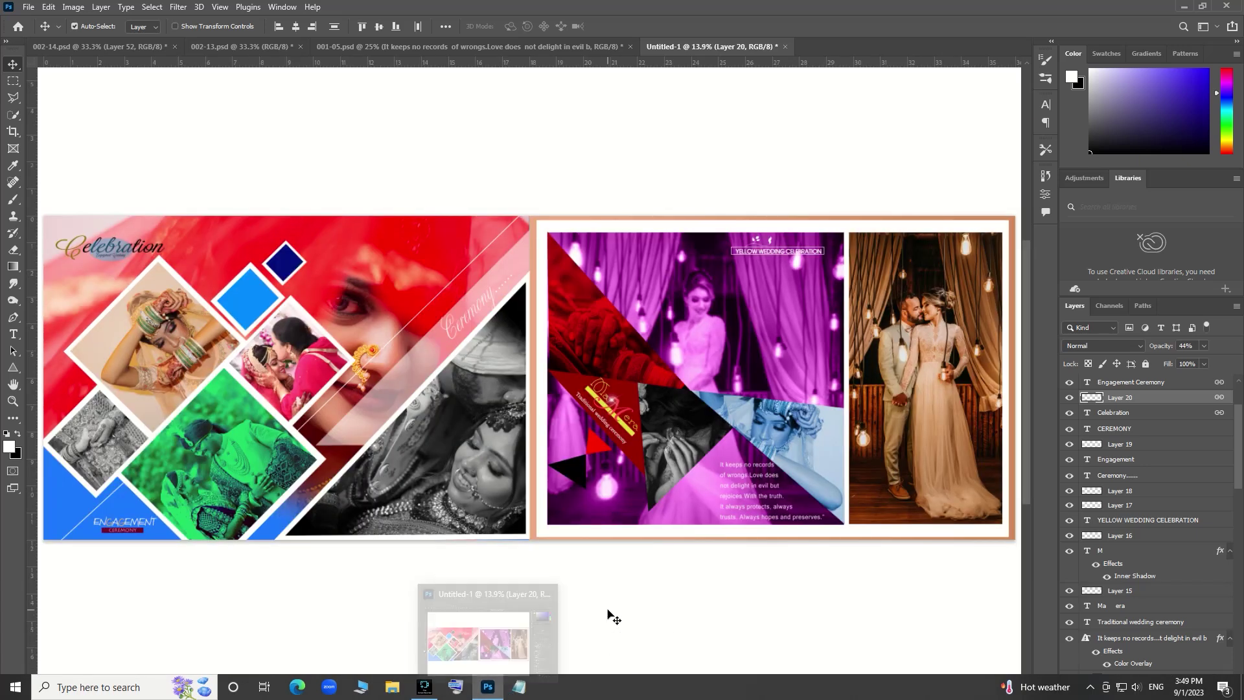
Shrink Rectangle 3 behind the right page's photos to 94.92% width and 95.87% height, and nudge it down to even the white border.
click(613, 226)
key(ctrl+t)
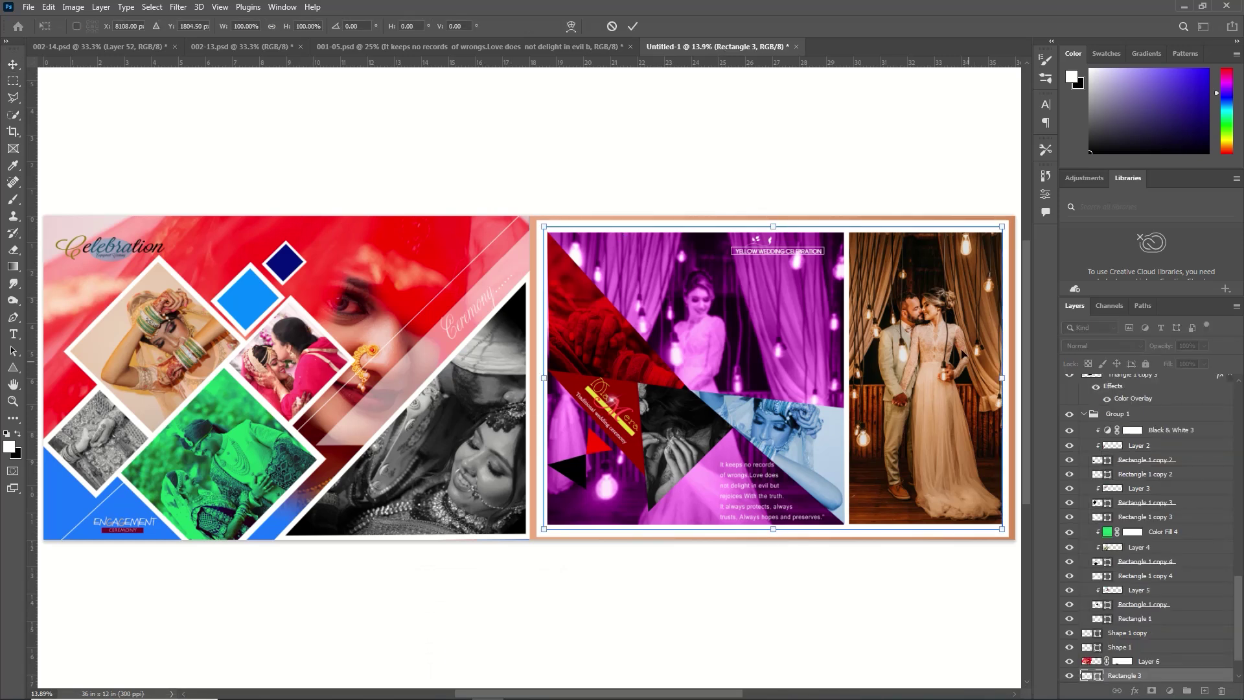
drag(772, 227, 781, 229)
drag(1002, 380, 1001, 380)
drag(773, 530, 773, 523)
drag(544, 379, 565, 377)
drag(784, 230, 783, 232)
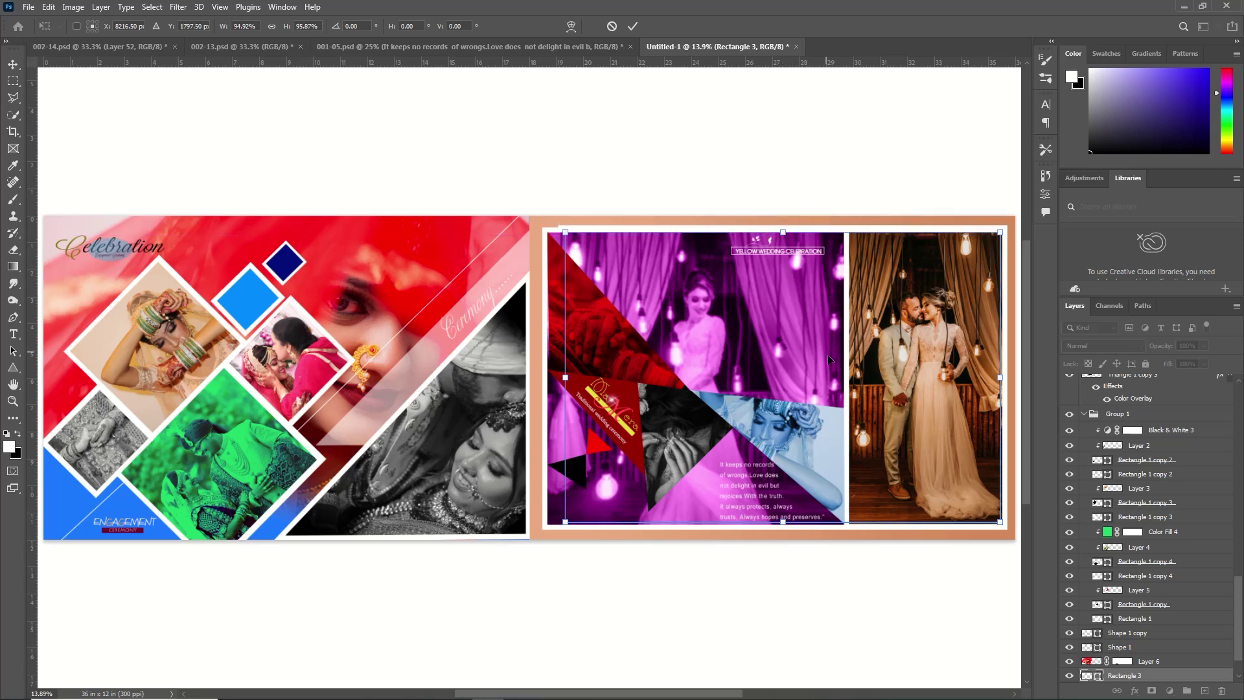
key(Down)
key(Down)
key(Down)
key(Down)
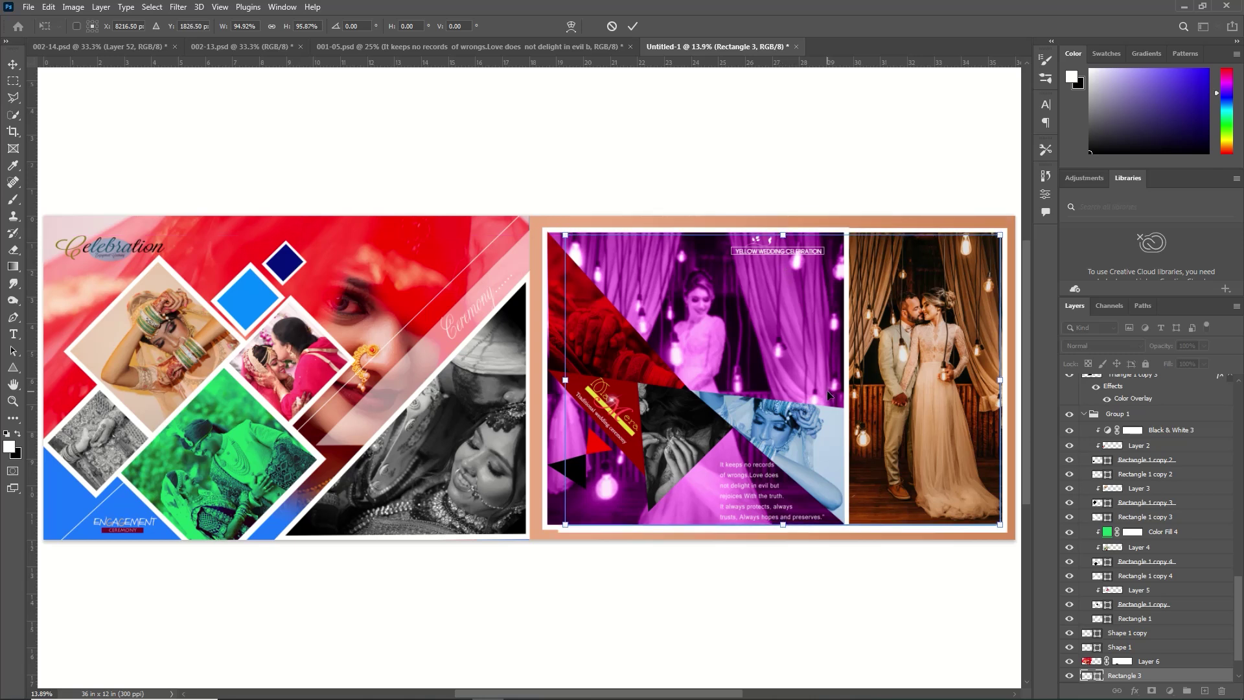
key(Return)
click(74, 118)
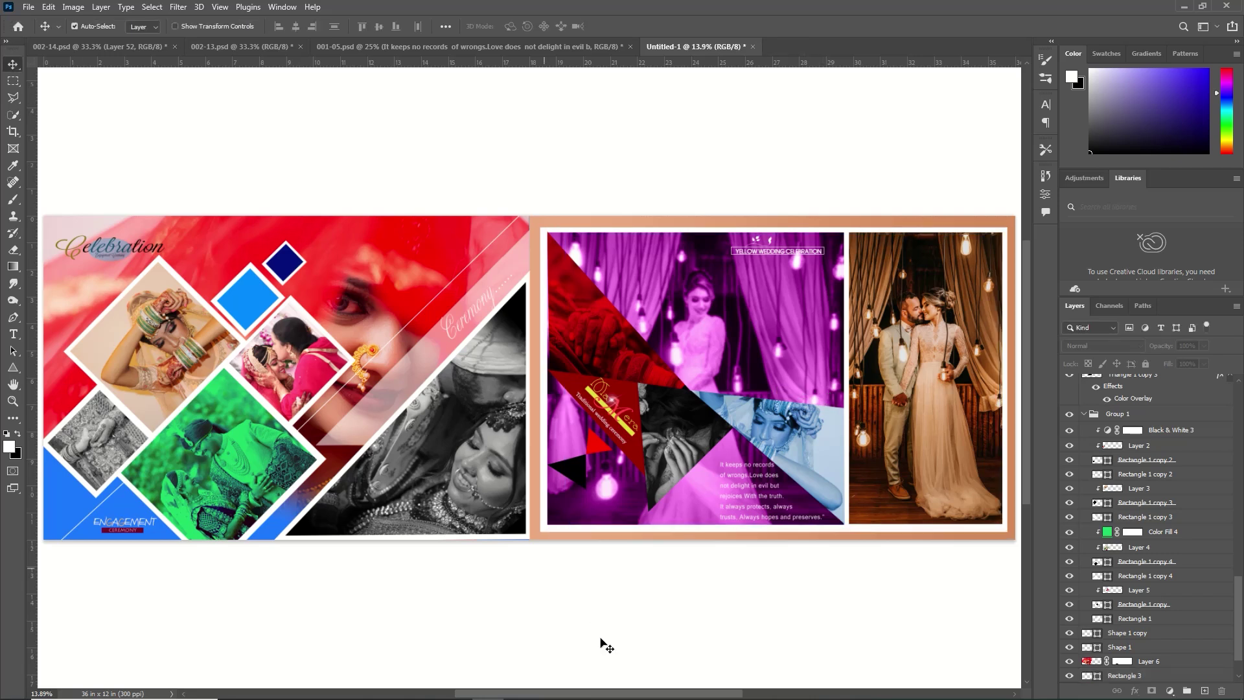